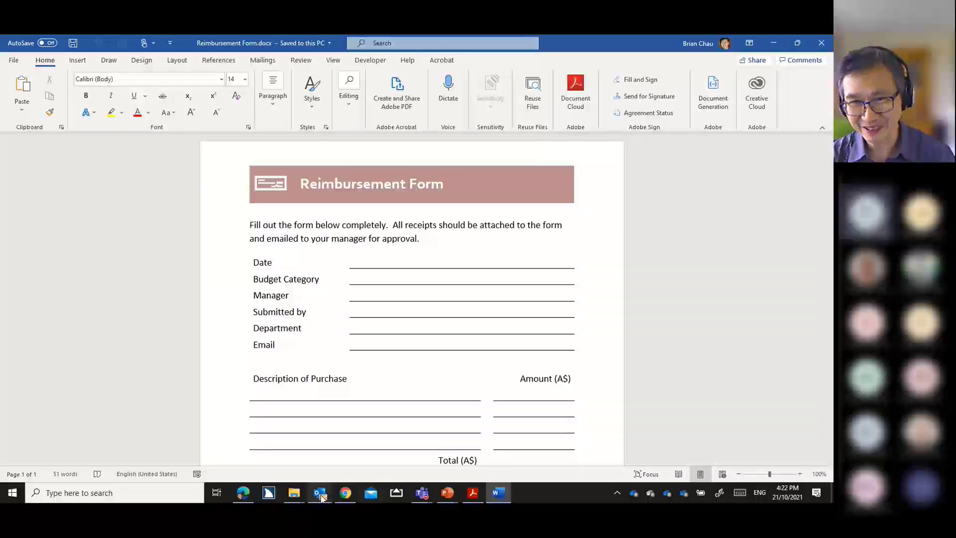
- Switch to the Microsoft Teams meeting window and place the cursor in its chat message field
mouse_move(319, 497)
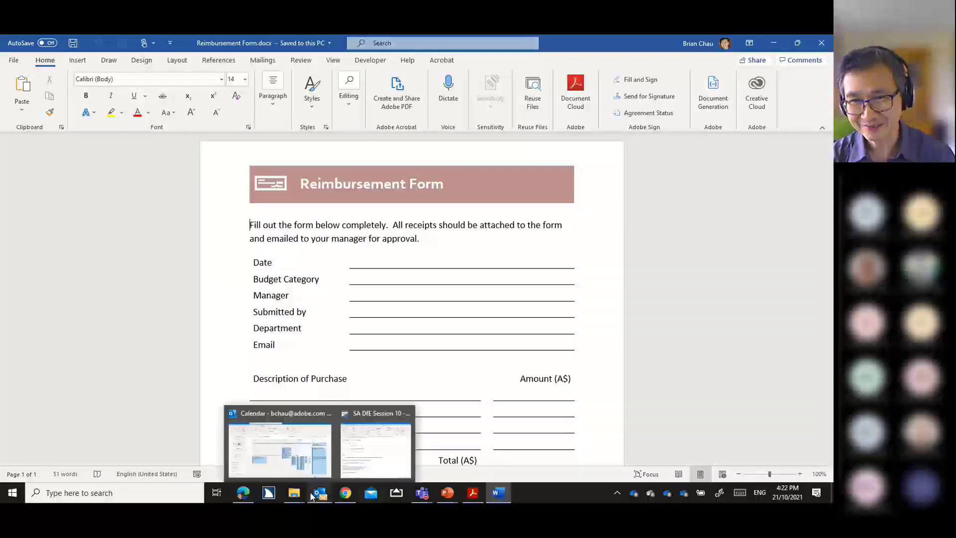
mouse_move(420, 495)
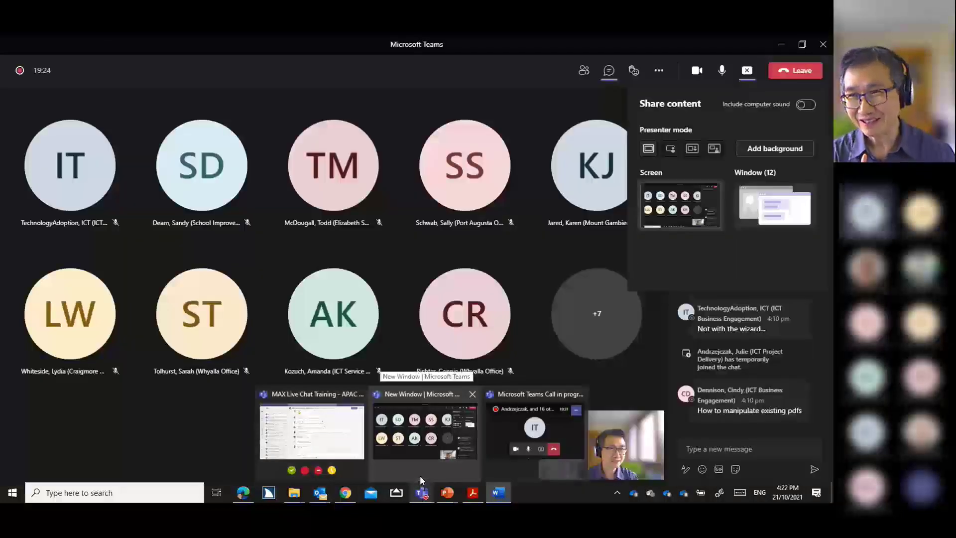
left_click(420, 477)
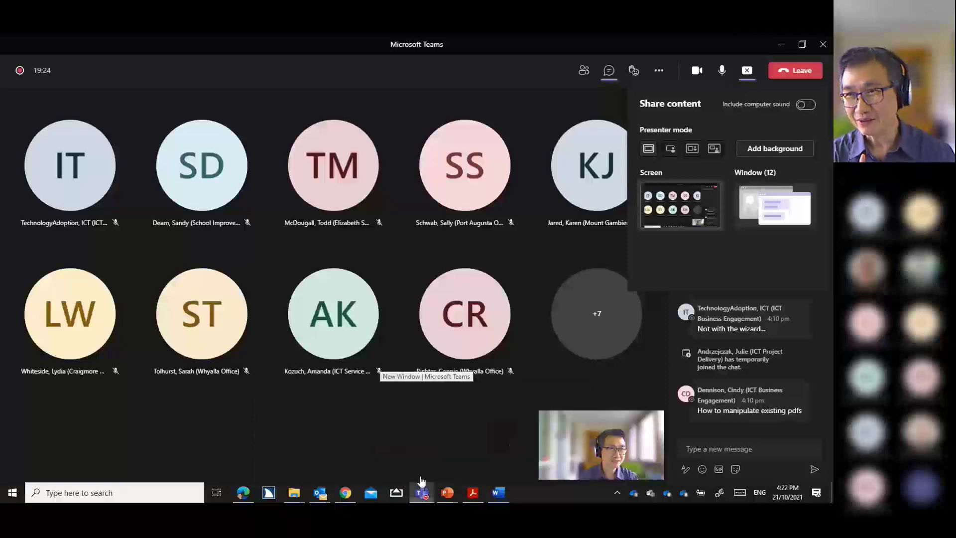
left_click(708, 449)
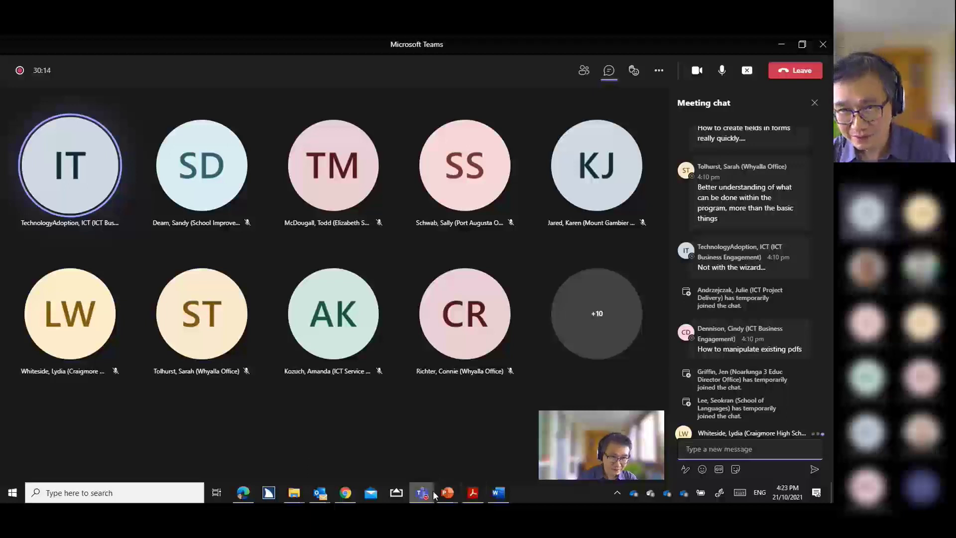
- Try to attach Reimbursement Form.docx from the Form folder to the meeting chat, and return to the form in Word
left_click(294, 492)
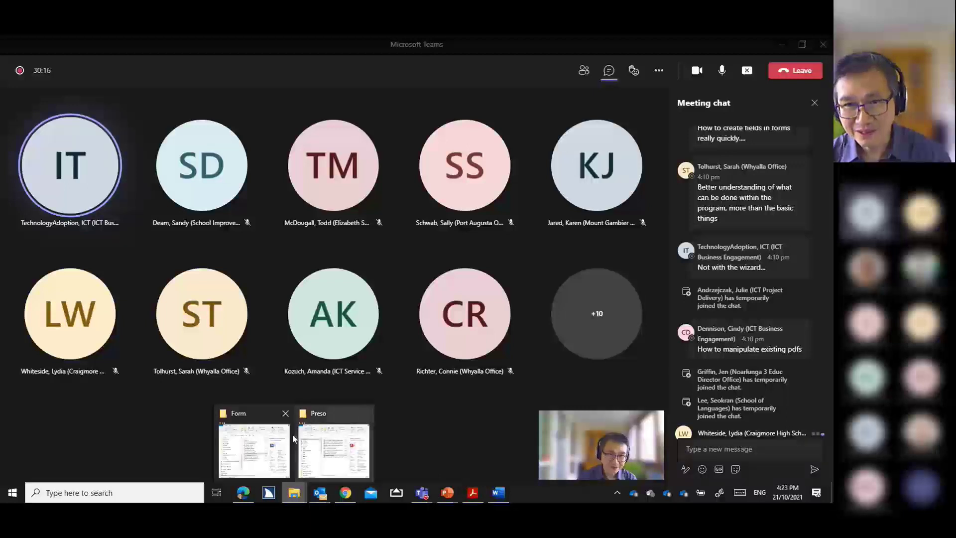
left_click(278, 439)
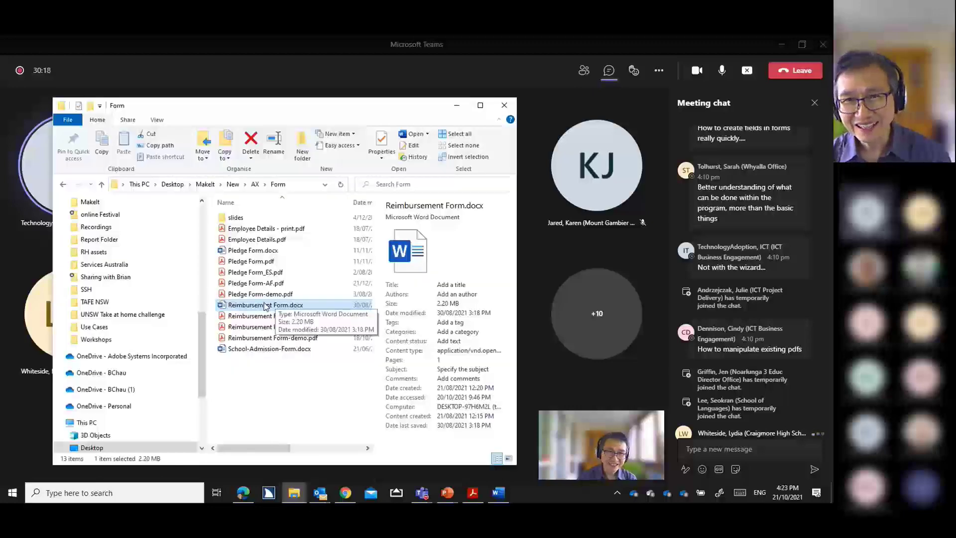
left_click_drag(265, 306, 703, 450)
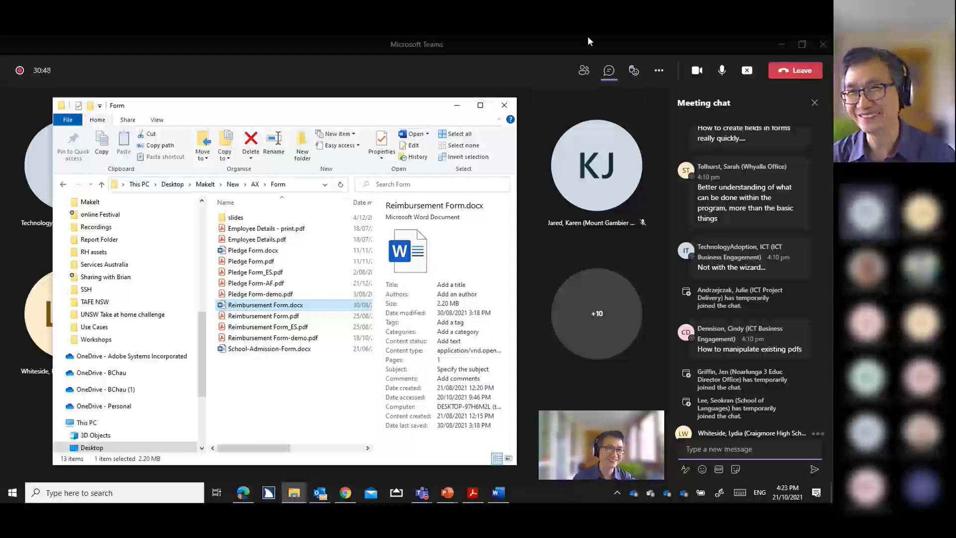
left_click(782, 44)
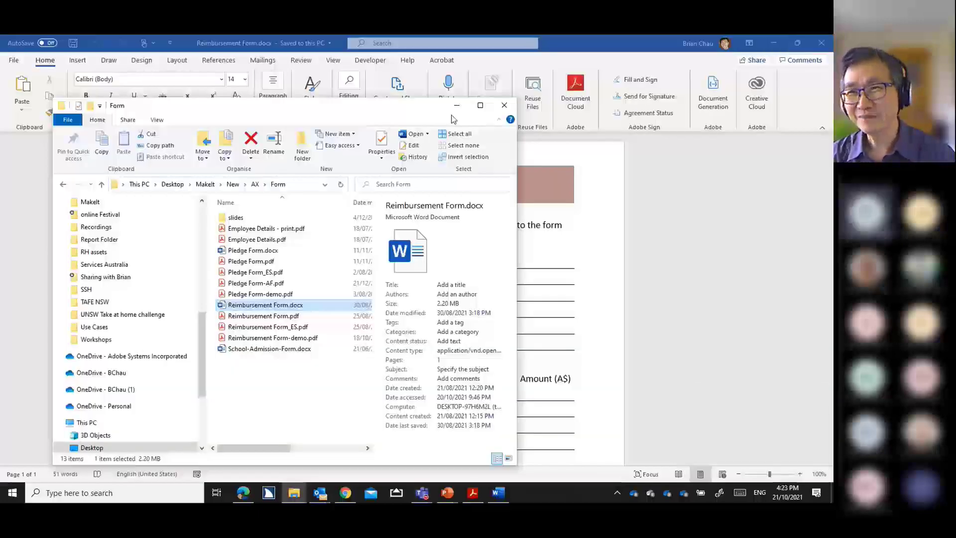
left_click(457, 105)
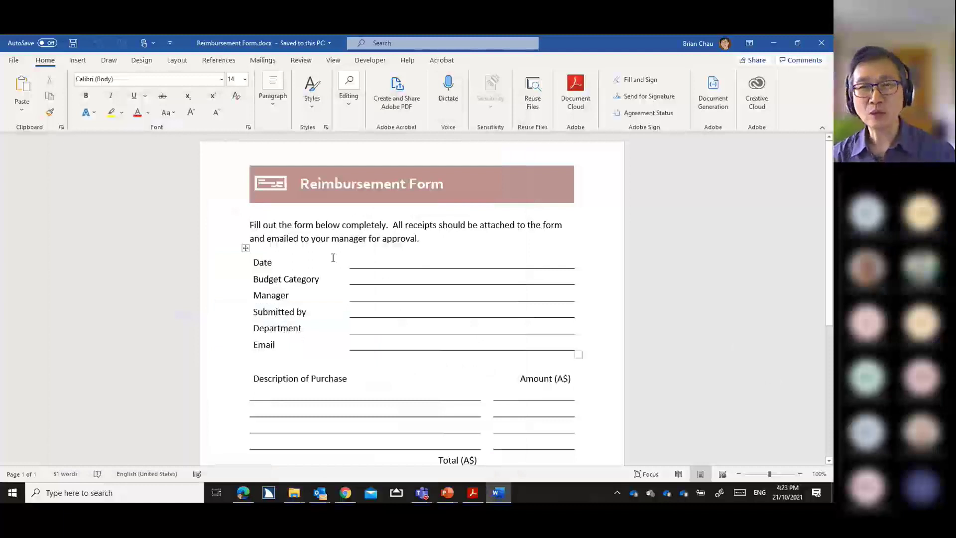
- Examine the reimbursement form from its header and personal details through the purchase lines and signature to the finance section and footer
scroll(335, 256, "down", 2)
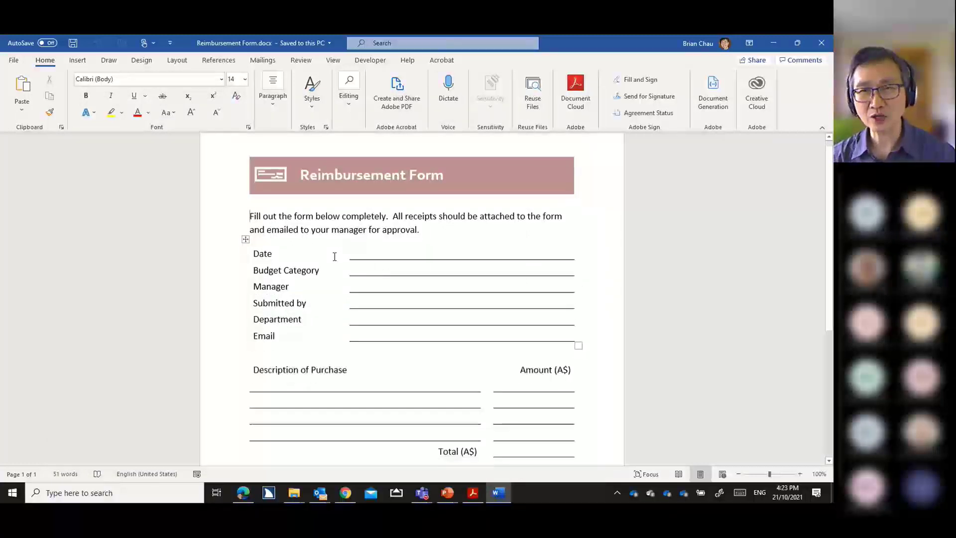
scroll(335, 256, "up", 2)
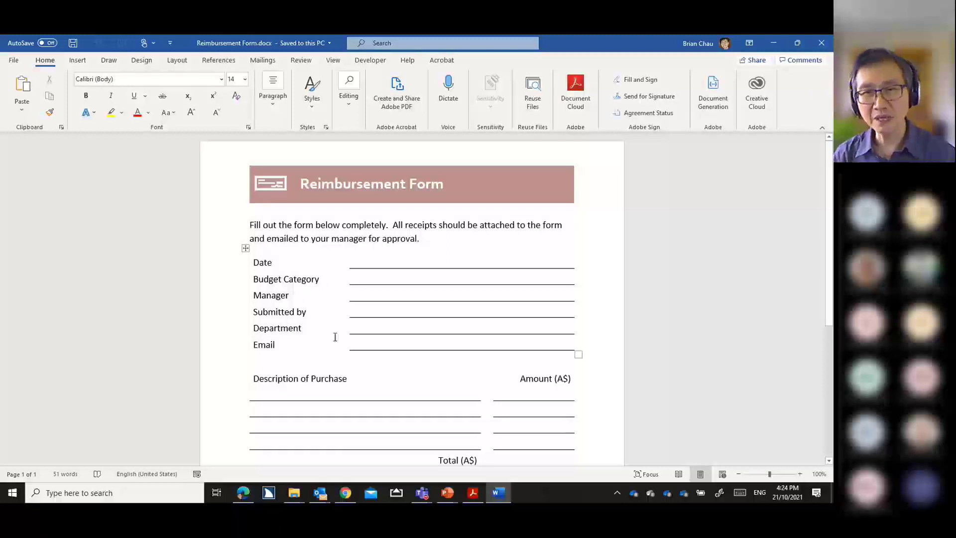
scroll(334, 334, "down", 2)
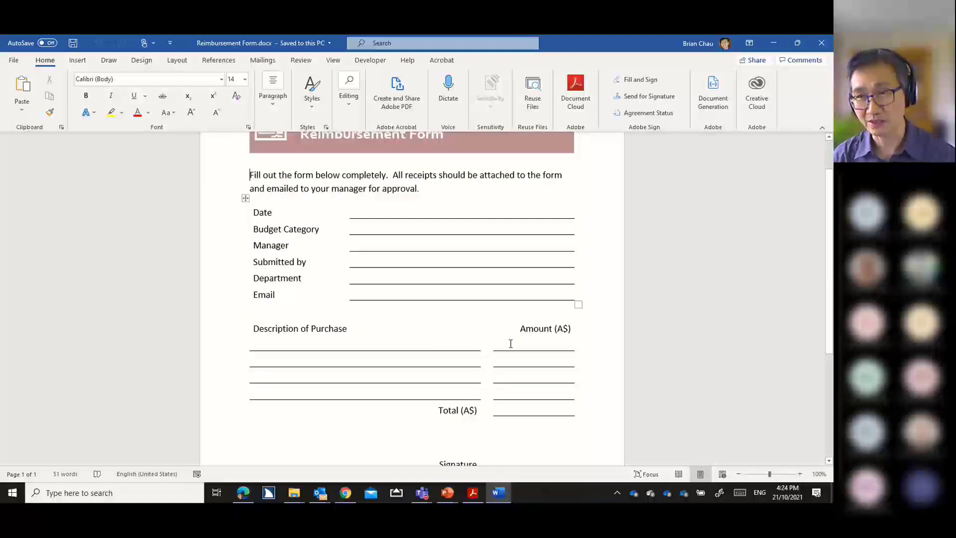
scroll(524, 349, "down", 1)
scroll(524, 349, "down", 4)
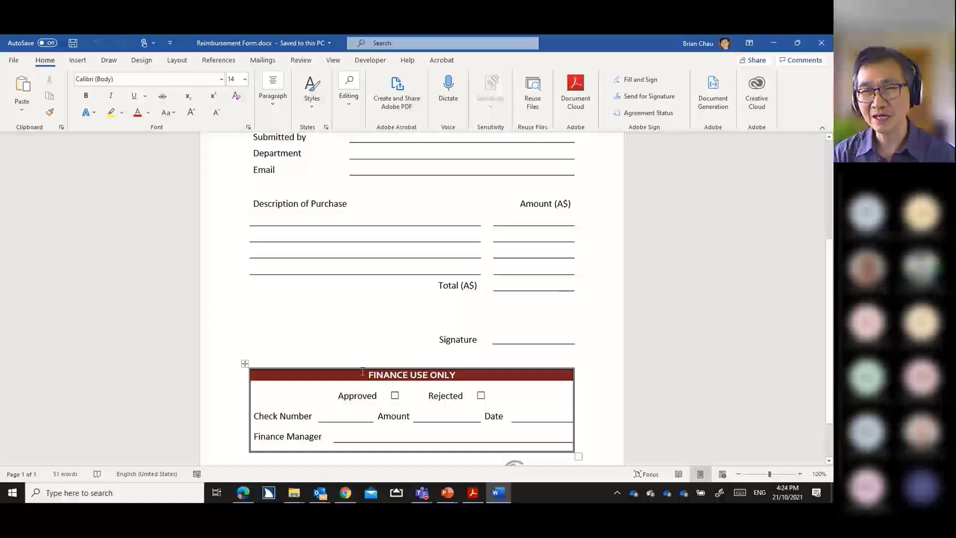
scroll(363, 371, "down", 1)
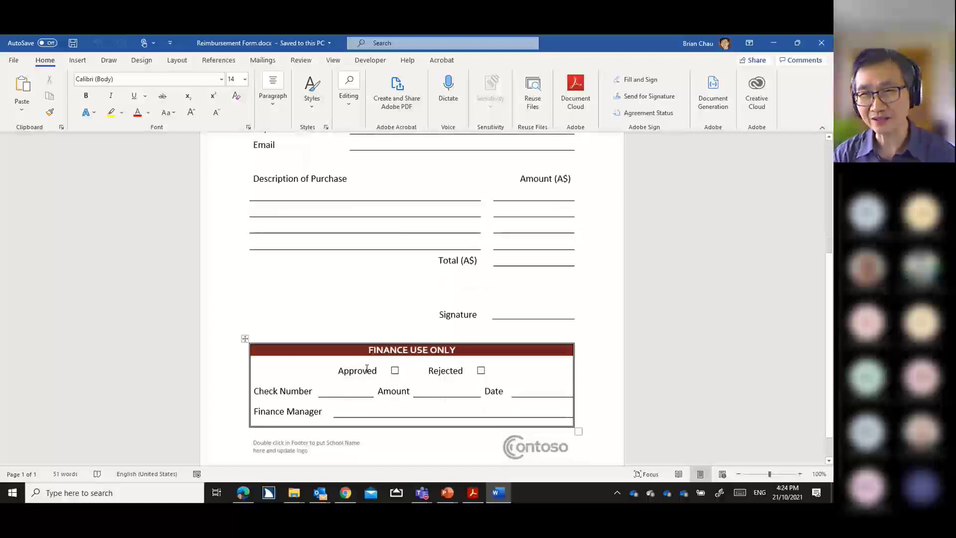
scroll(366, 368, "up", 2)
scroll(367, 369, "down", 2)
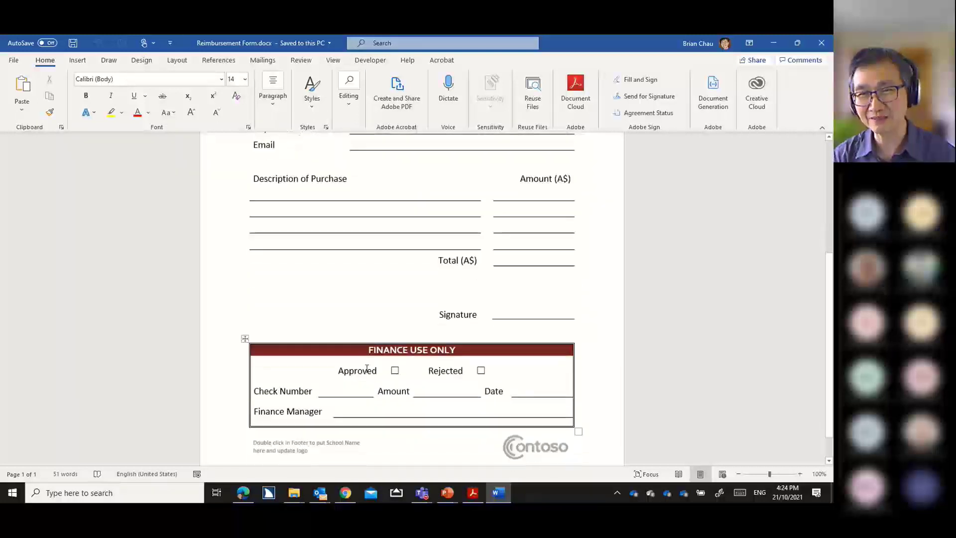
scroll(366, 365, "up", 1)
scroll(366, 367, "up", 3)
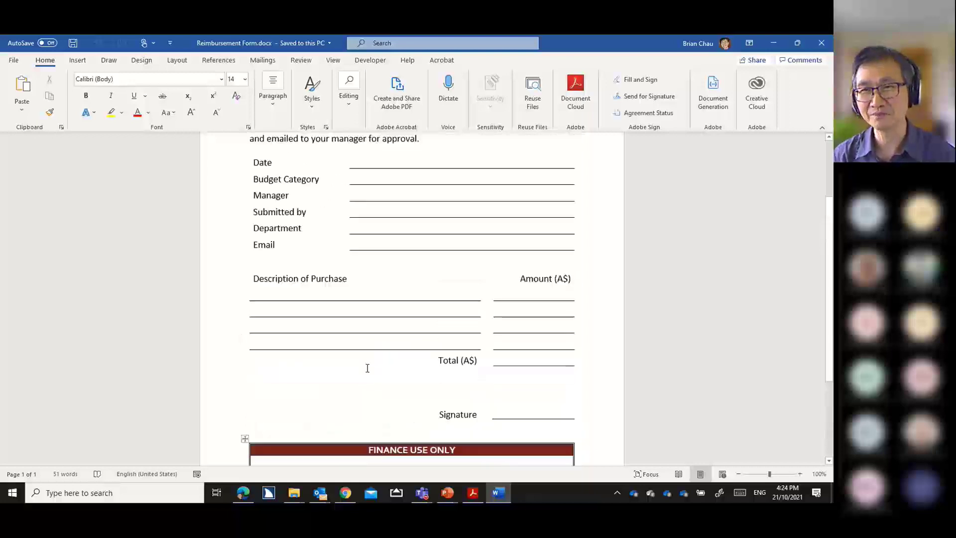
scroll(368, 368, "up", 4)
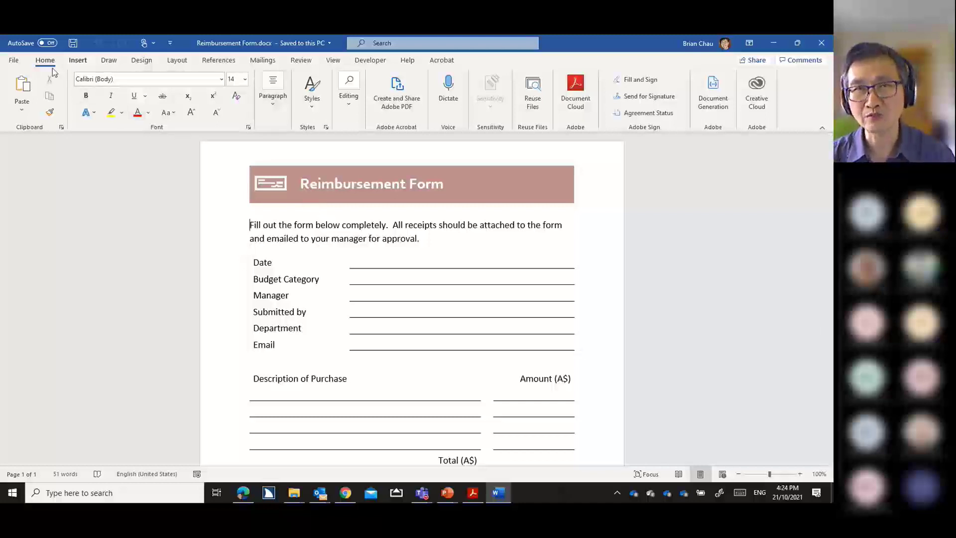
- Examine the options for turning the form into a PDF: the Acrobat commands, the Save As file types and the Save as Adobe PDF dialog
left_click(438, 65)
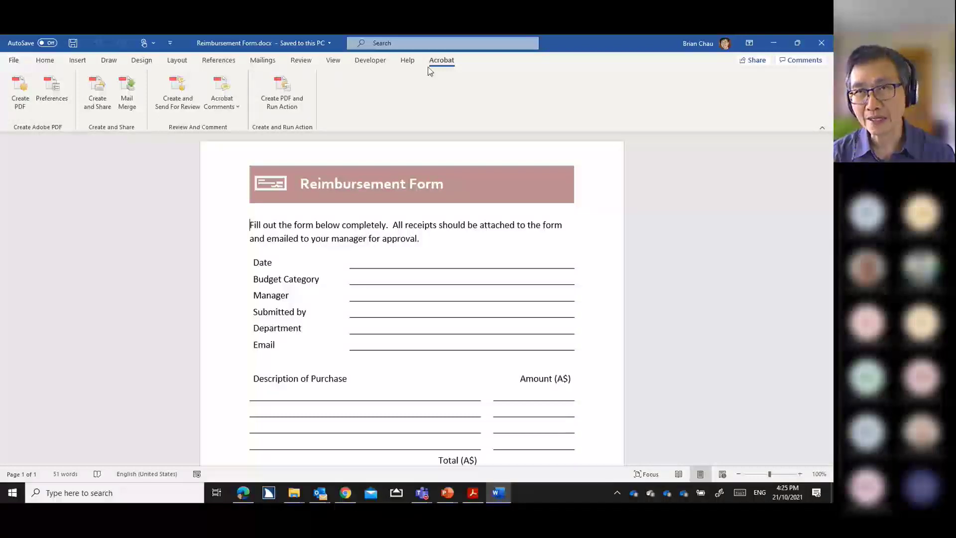
left_click(15, 60)
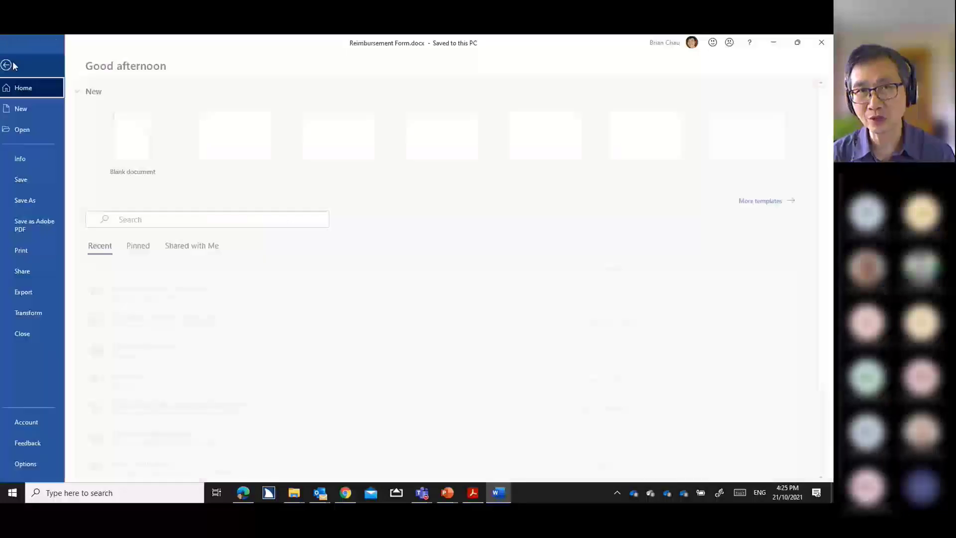
left_click(29, 205)
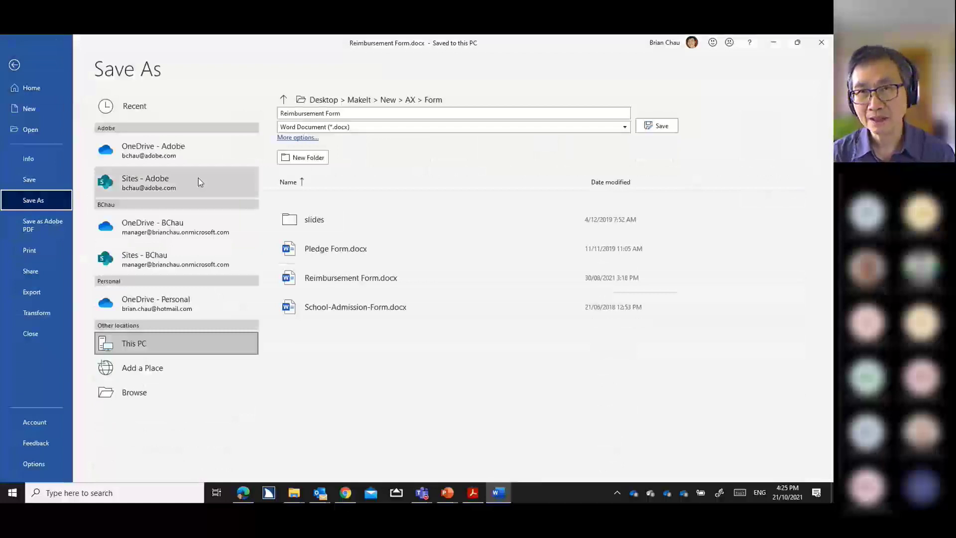
left_click(625, 127)
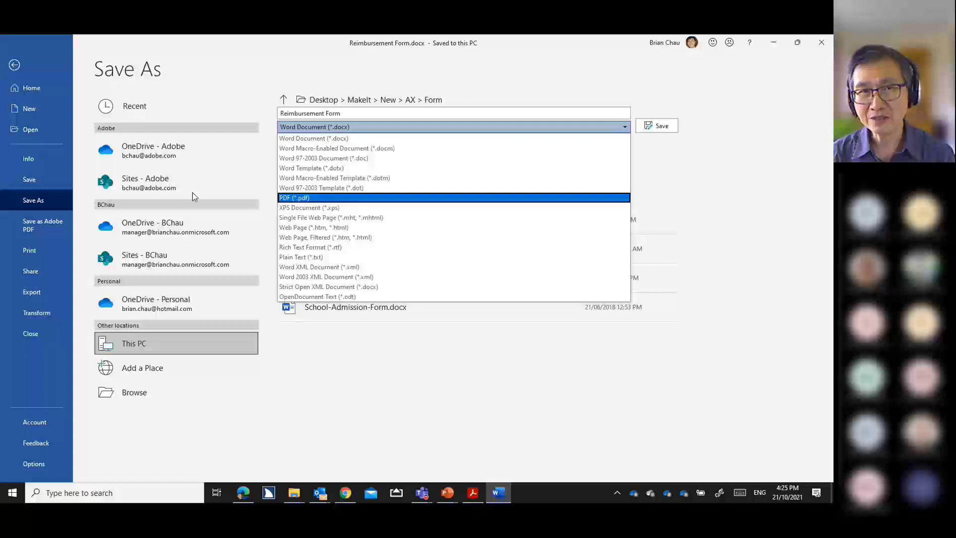
left_click(284, 100)
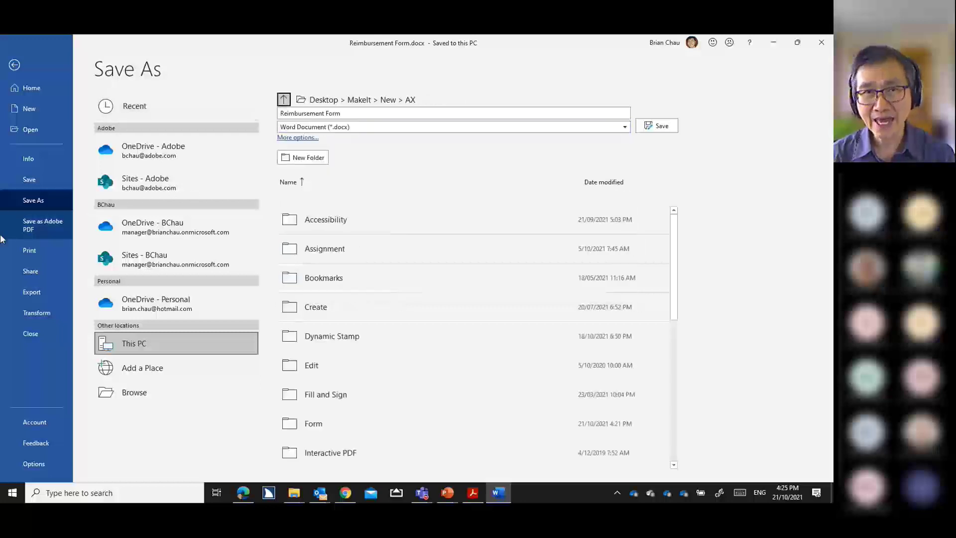
left_click(29, 228)
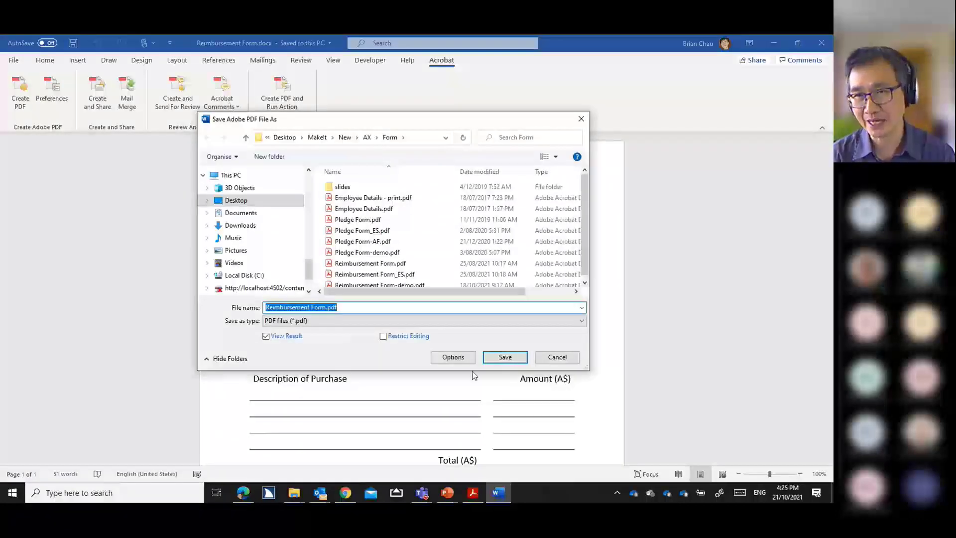
left_click(558, 363)
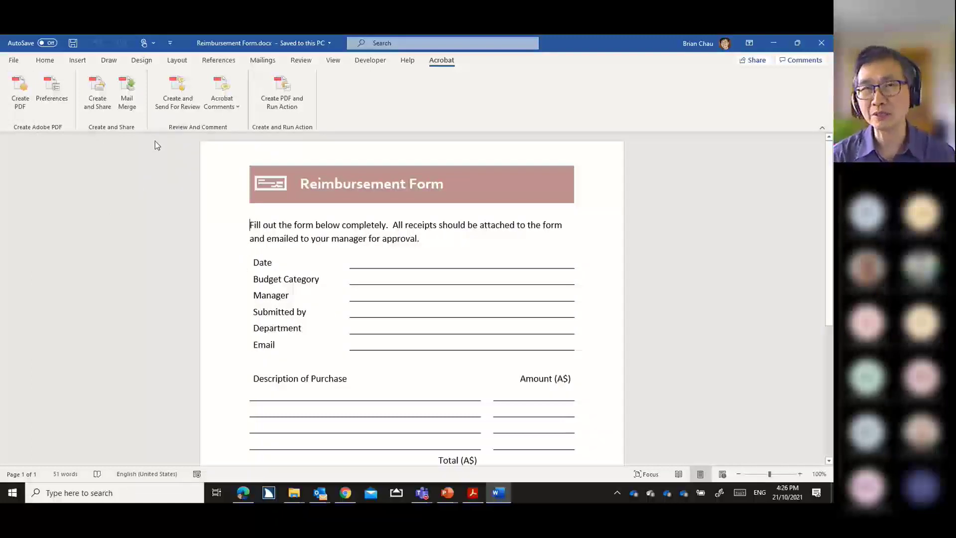
- Close the reimbursement form document, minimise Word and switch to Adobe Acrobat
left_click(15, 62)
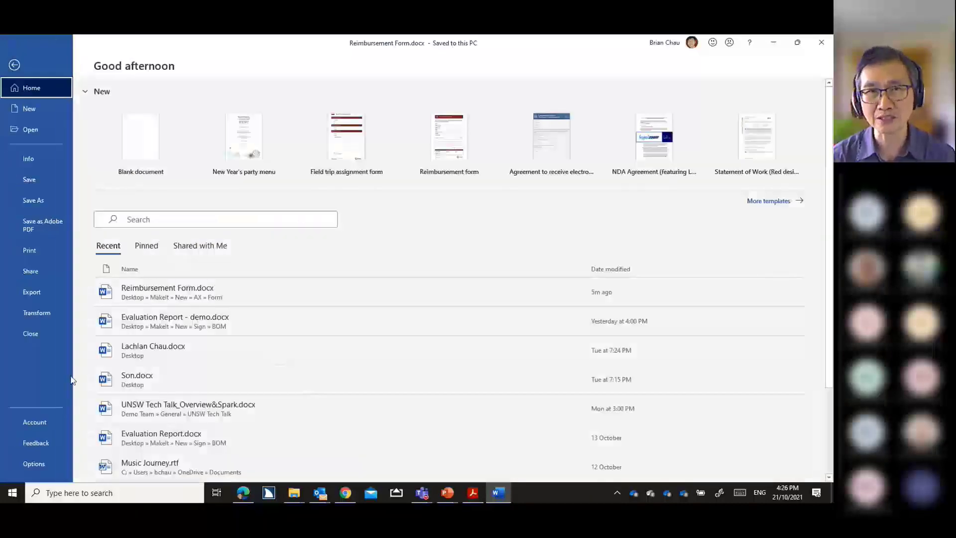
left_click(44, 334)
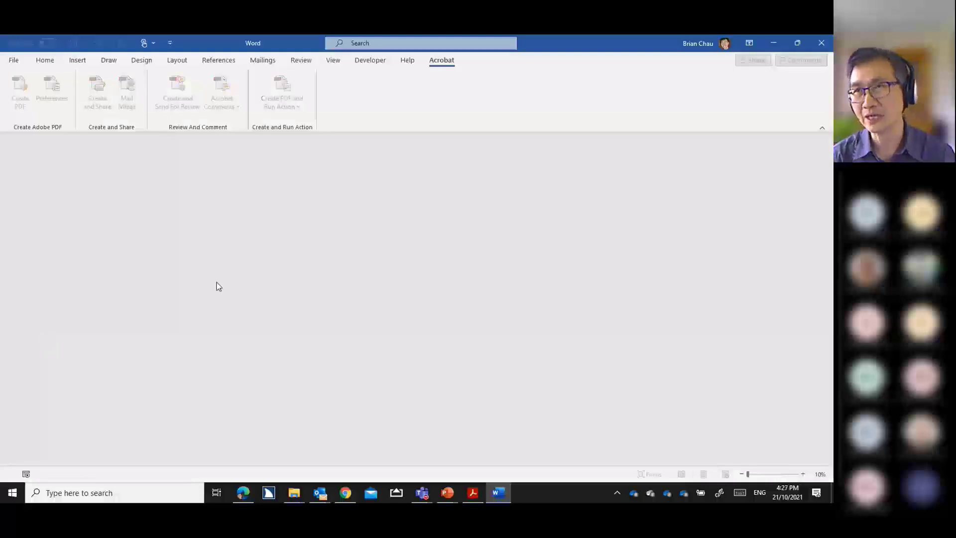
left_click(773, 43)
left_click(472, 494)
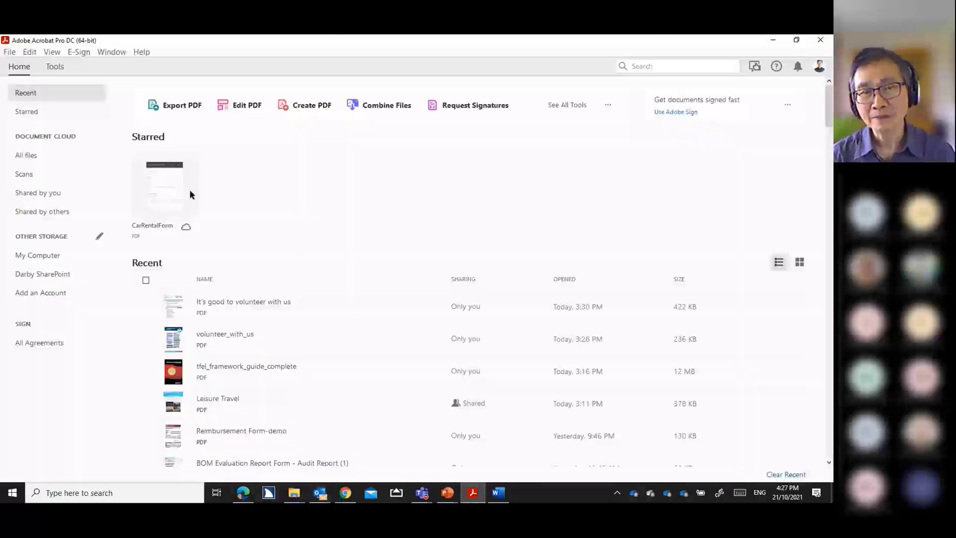
- Start creating a new form with the Prepare Form tool
left_click(9, 52)
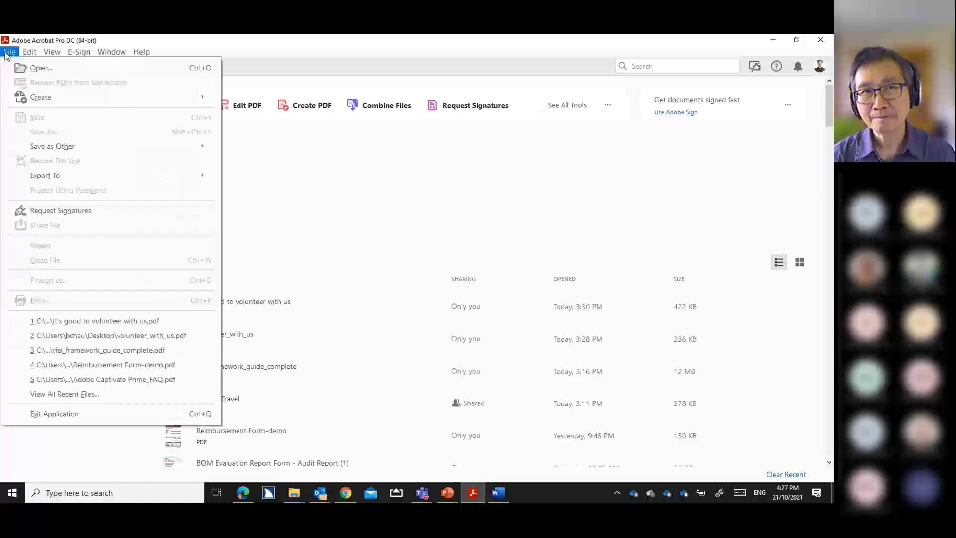
mouse_move(32, 101)
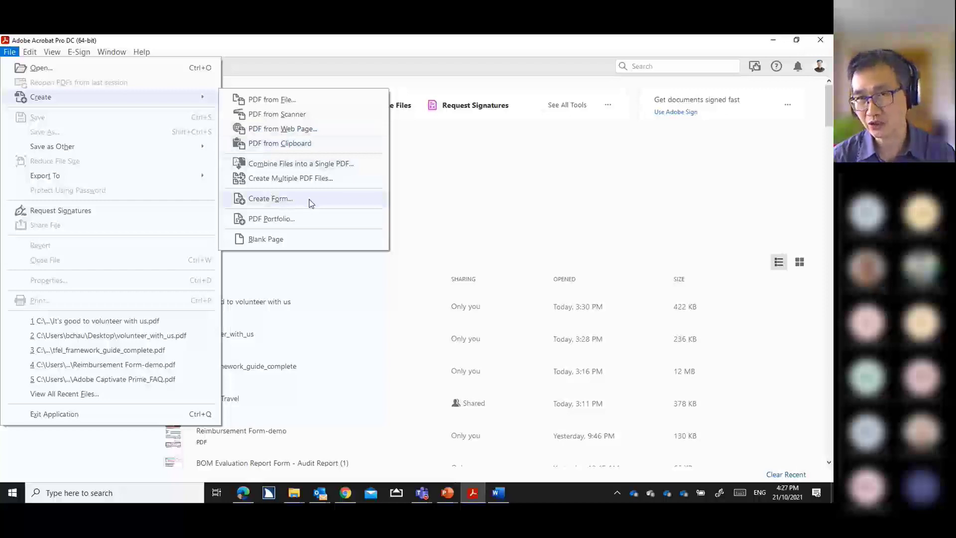
left_click(271, 199)
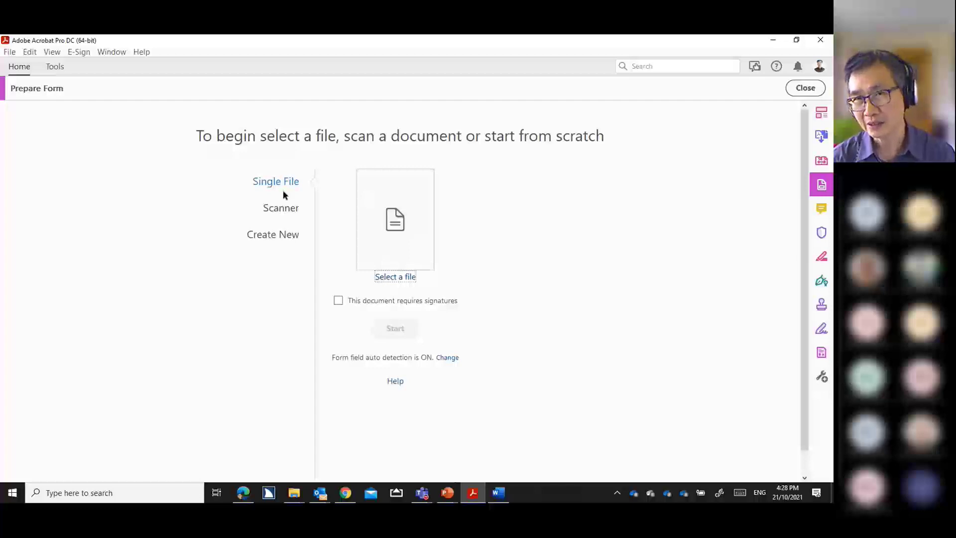
- Select Reimbursement Form.docx from the MakeIt > New > AX > Form folder on the Desktop as the form's source file
left_click(395, 277)
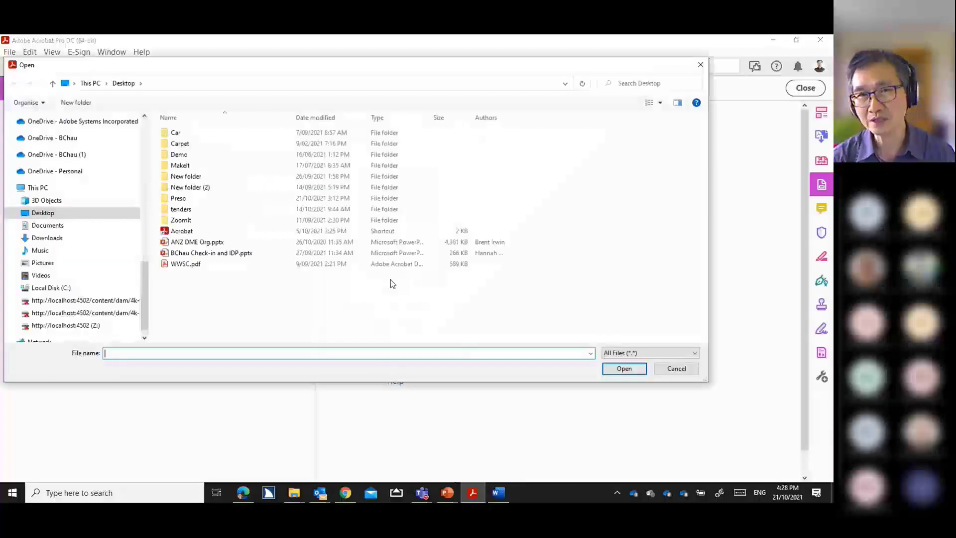
left_click(176, 167)
double_click(176, 167)
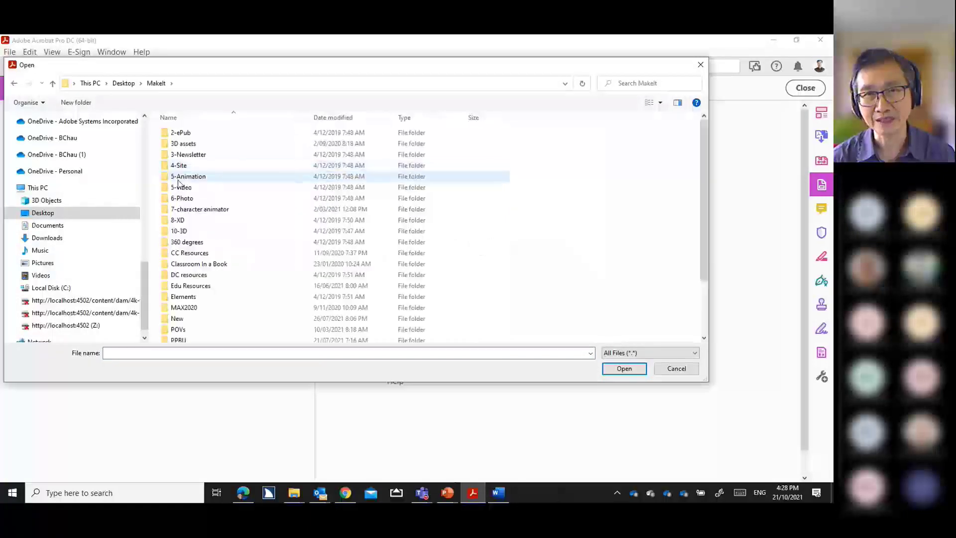
scroll(184, 212, "down", 2)
double_click(187, 260)
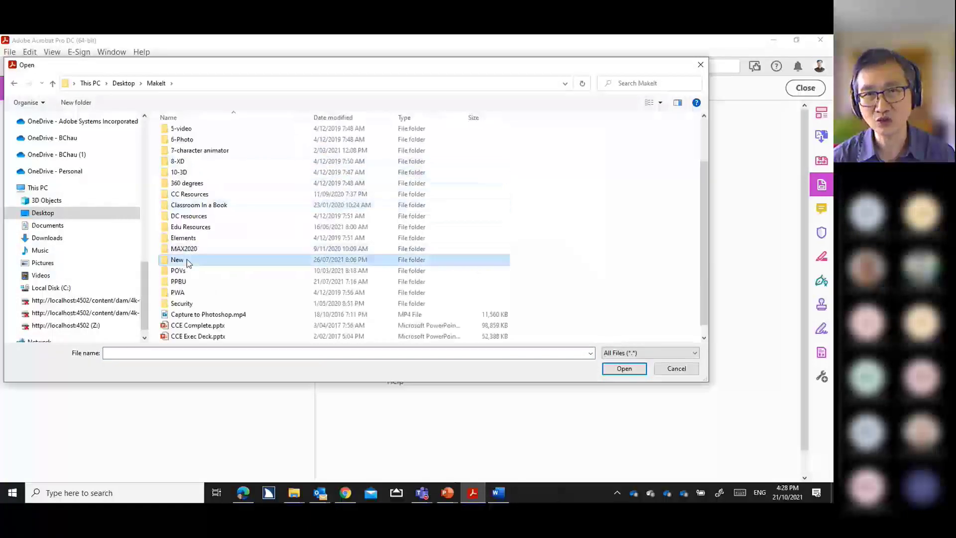
double_click(188, 188)
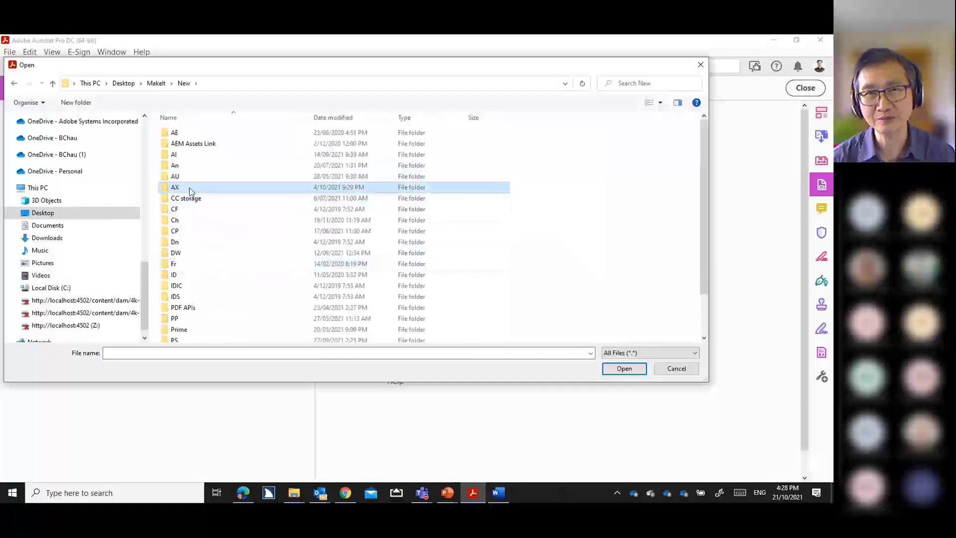
double_click(197, 210)
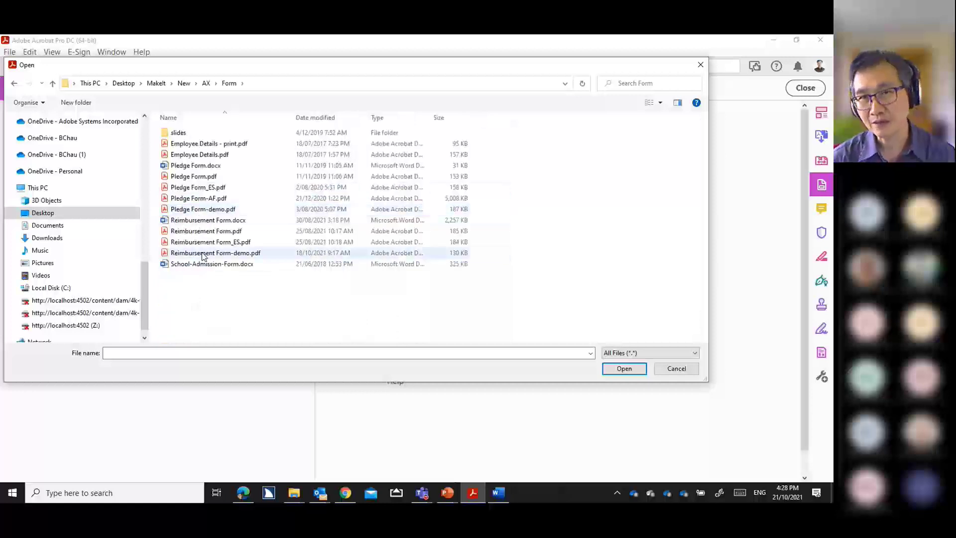
left_click(204, 222)
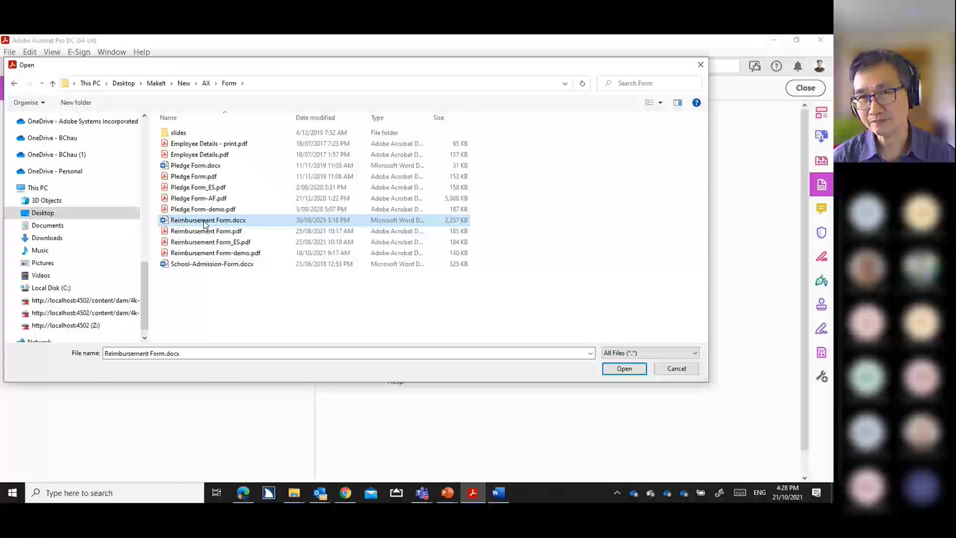
left_click(620, 369)
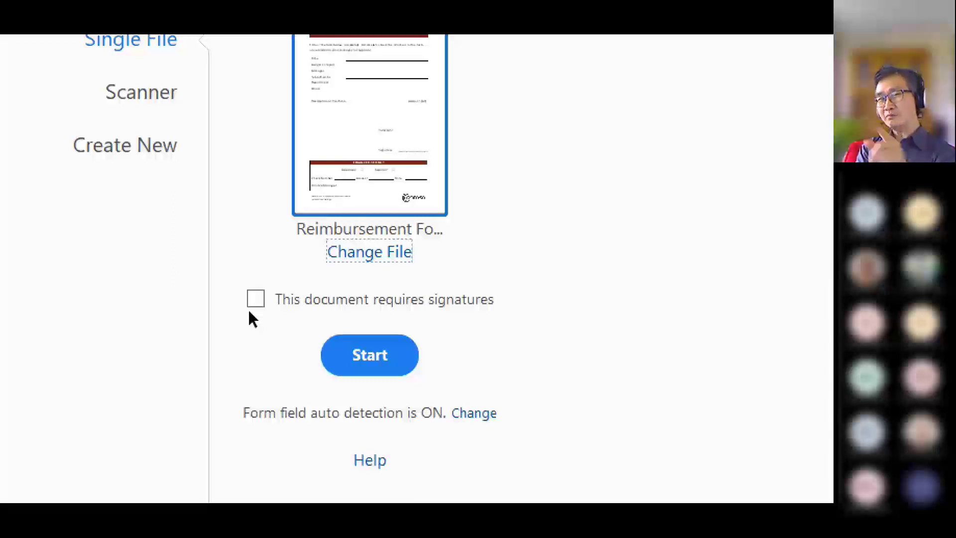
- Leave the requirement for signatures turned off and start creating the form with field auto detection on
scroll(502, 99, "up", 1)
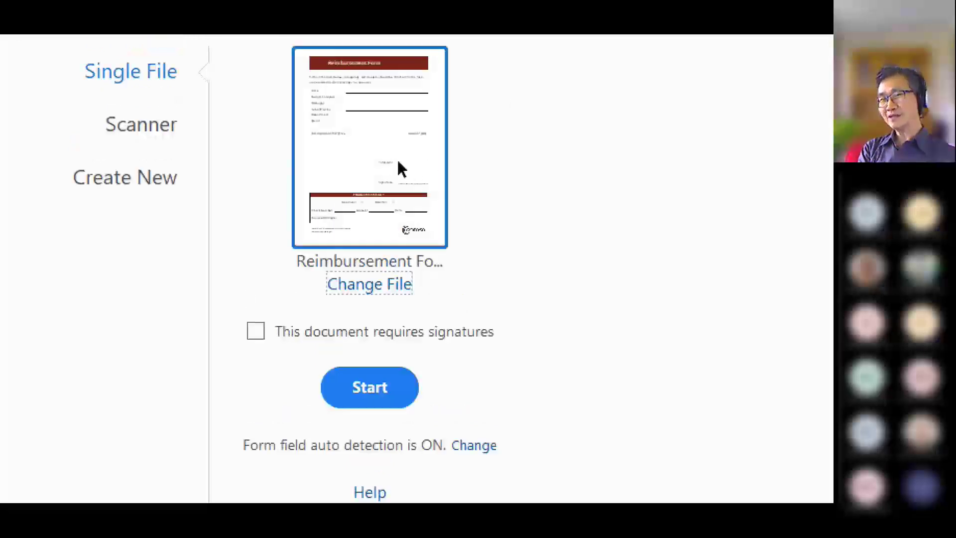
left_click(257, 332)
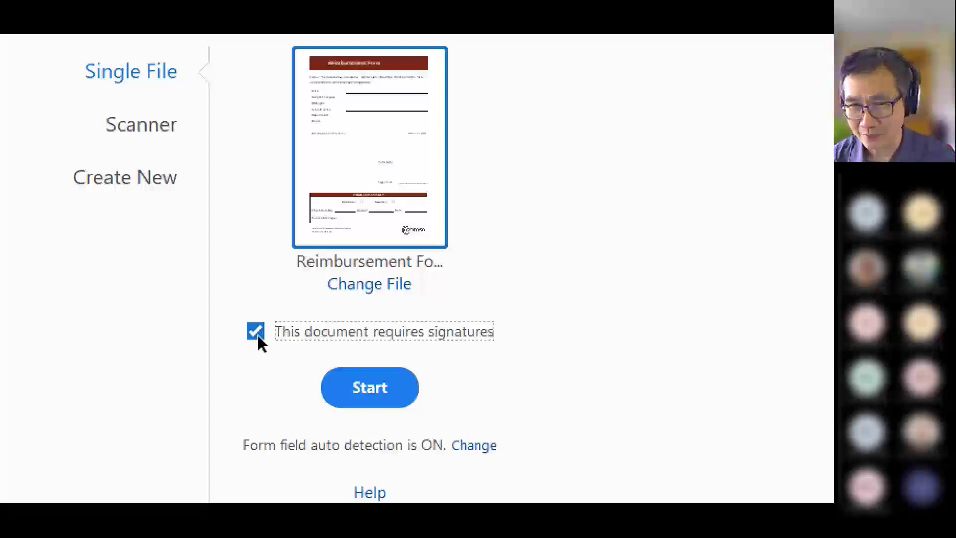
left_click(257, 333)
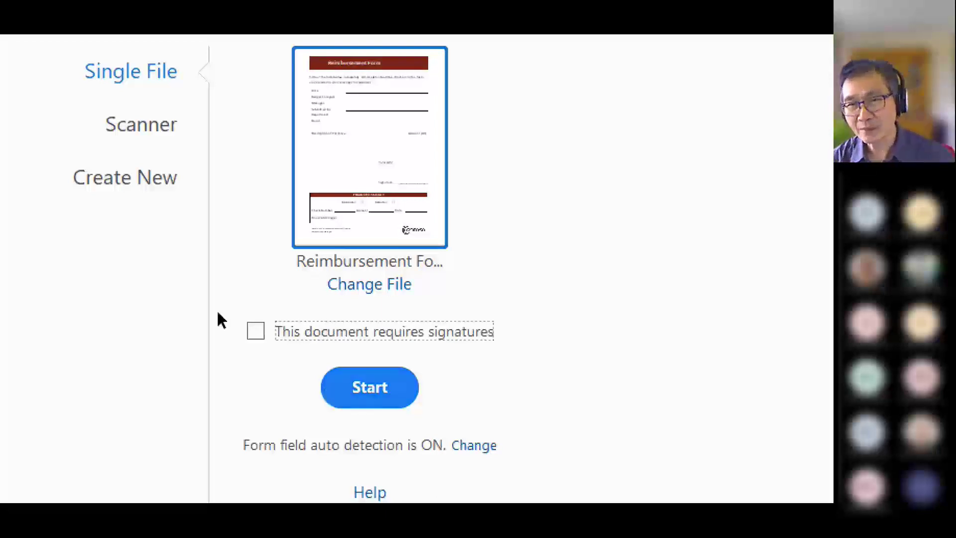
left_click(255, 333)
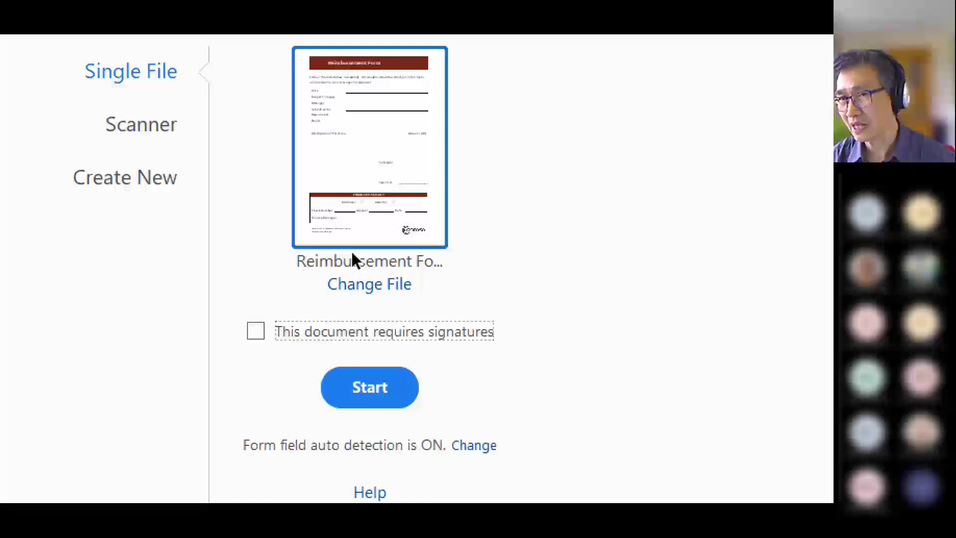
scroll(290, 186, "up", 2)
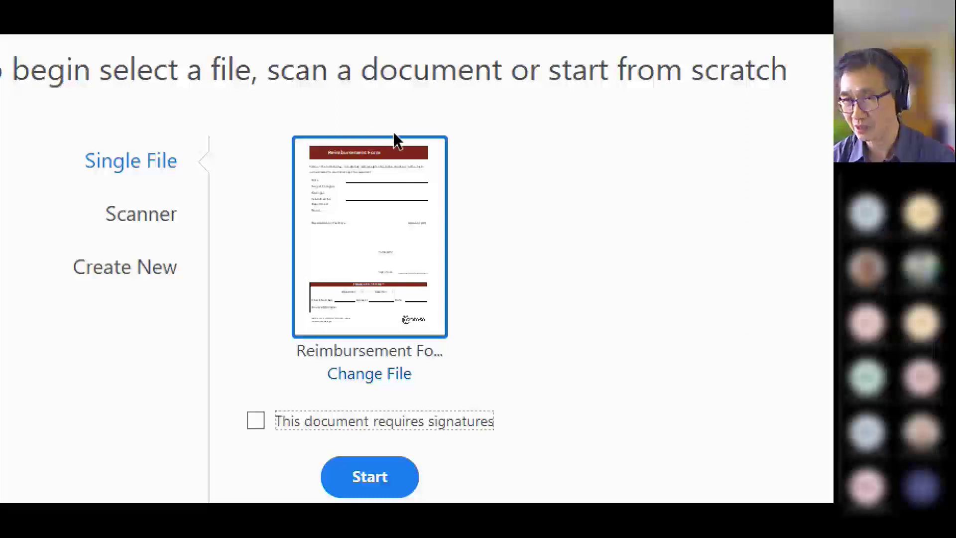
scroll(267, 241, "down", 3)
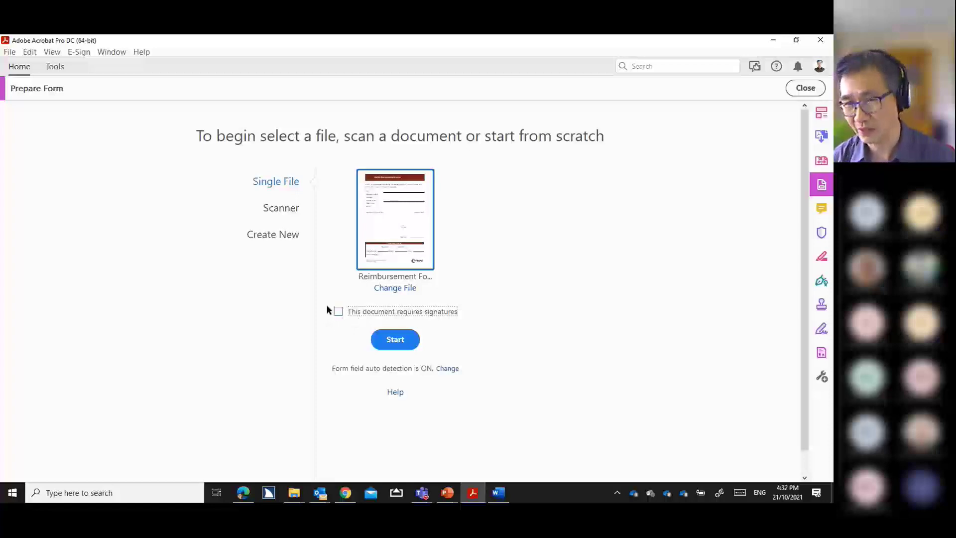
left_click(397, 341)
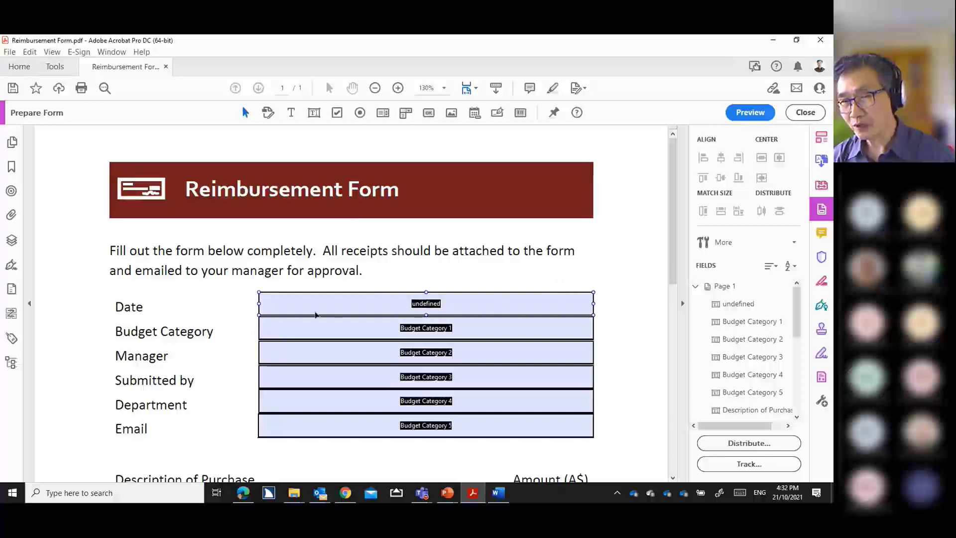
- Examine the detected fields from the personal details through the purchase lines, total and signature to the finance section
scroll(250, 324, "down", 4)
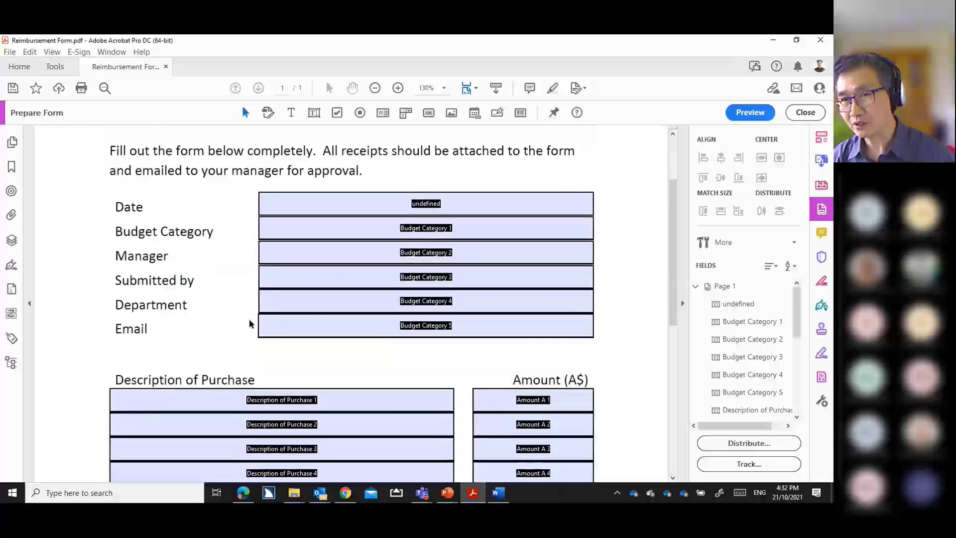
scroll(250, 325, "down", 2)
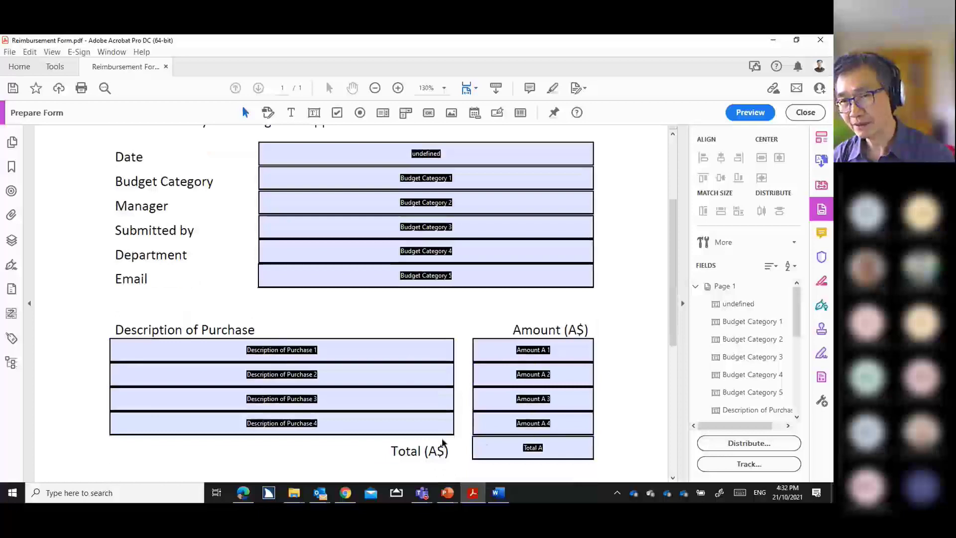
scroll(401, 427, "down", 9)
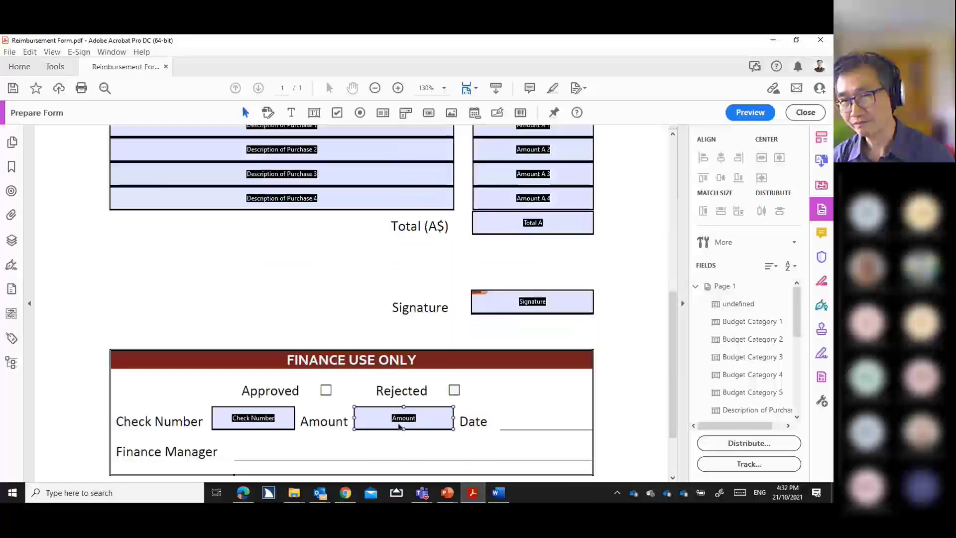
scroll(400, 427, "down", 3)
scroll(400, 427, "up", 2)
scroll(399, 427, "down", 1)
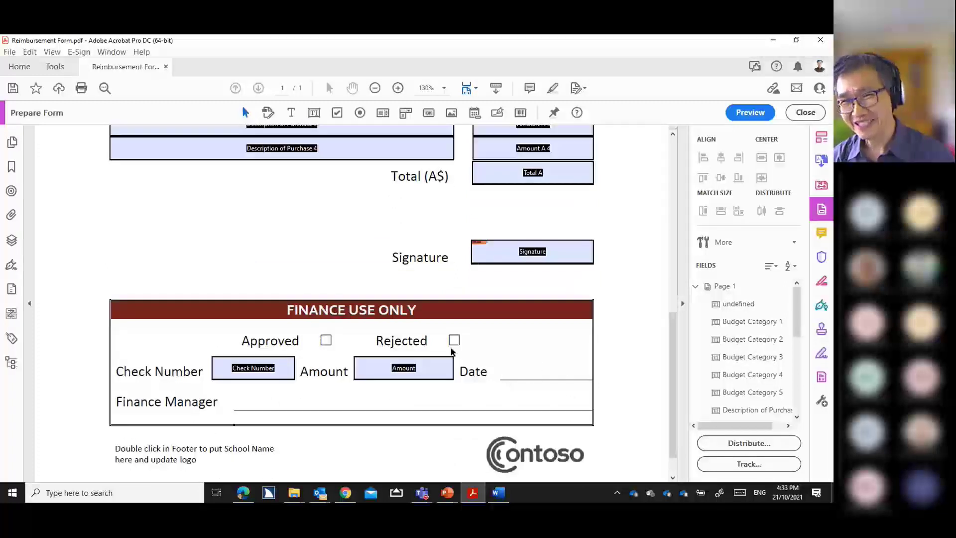
scroll(363, 317, "up", 10)
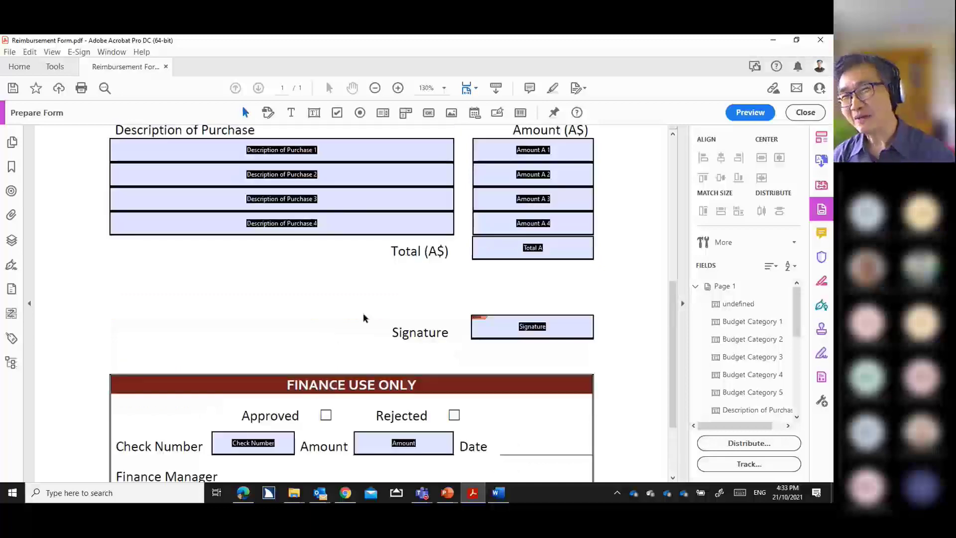
scroll(363, 316, "up", 1)
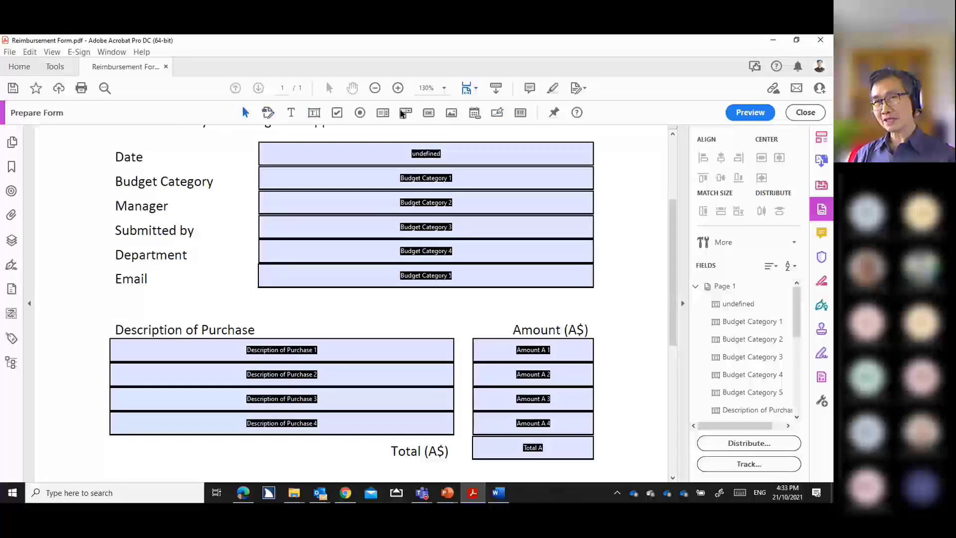
scroll(500, 139, "up", 3)
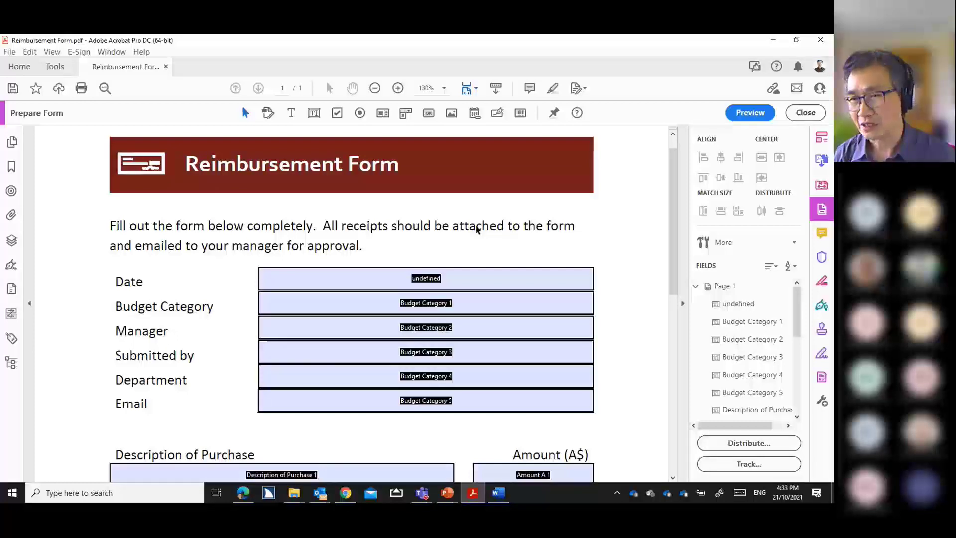
scroll(477, 229, "down", 10)
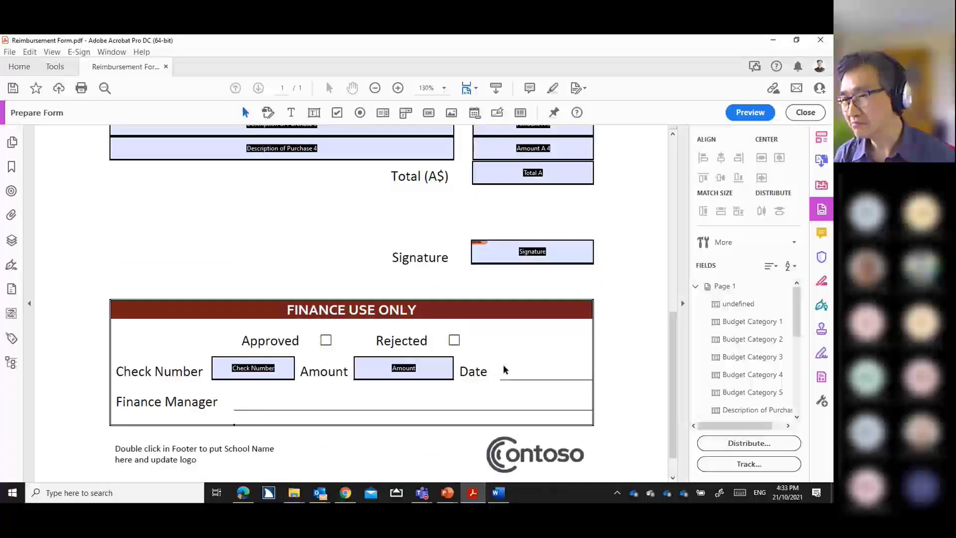
scroll(497, 353, "up", 5)
left_click(496, 351)
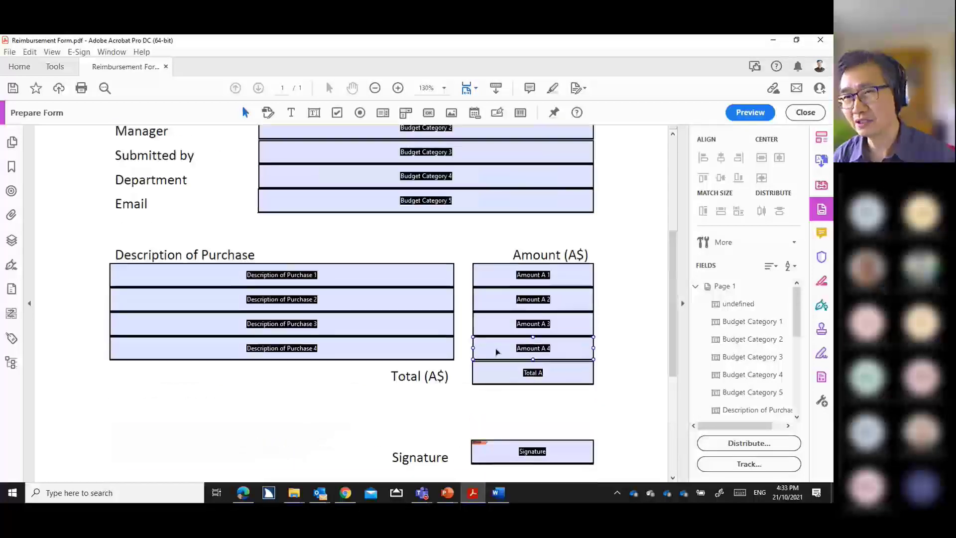
scroll(496, 351, "up", 3)
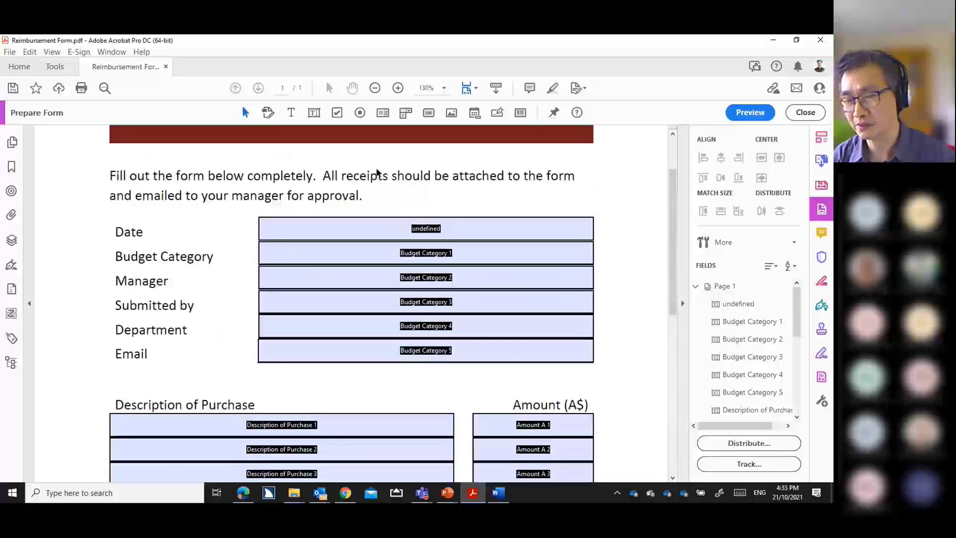
scroll(376, 171, "up", 1)
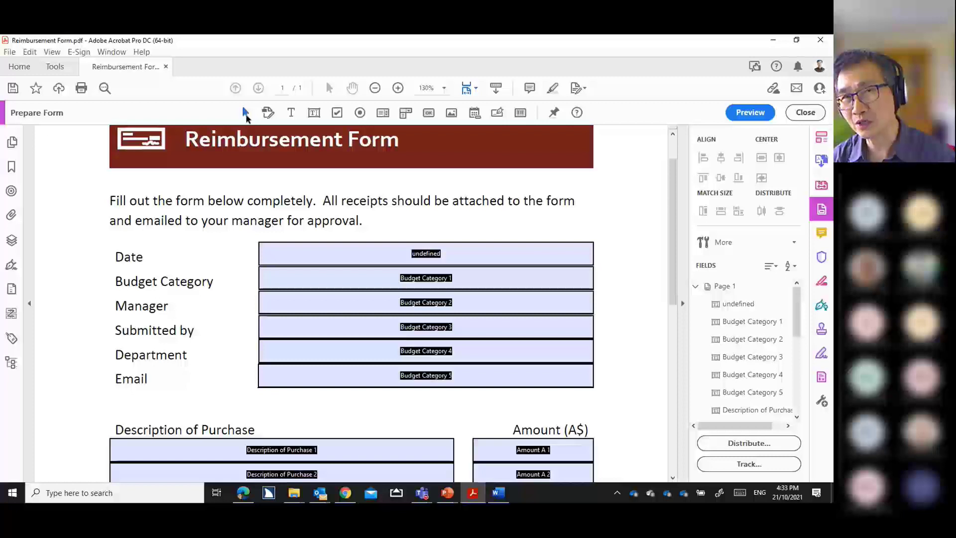
- Delete the text field beside the Date label
left_click_drag(398, 256, 462, 200)
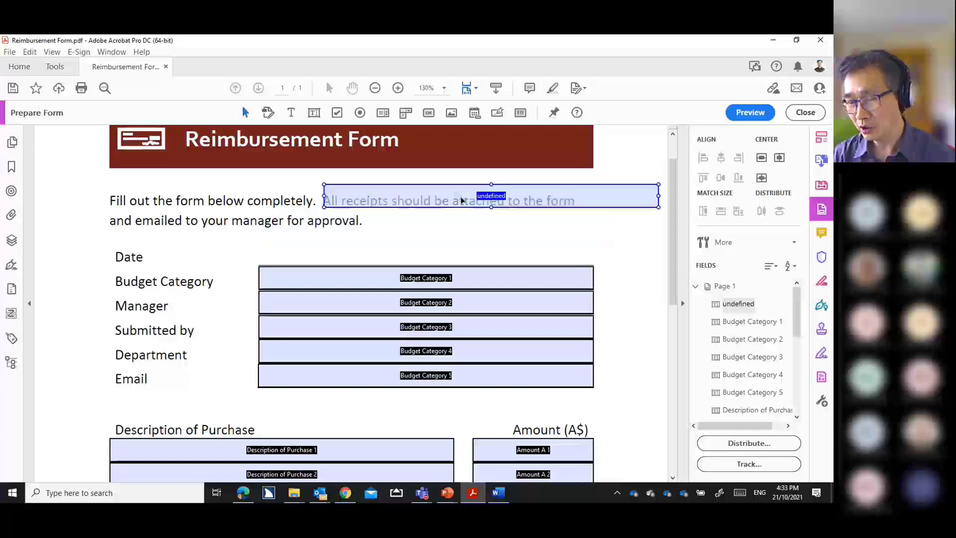
key("Delete")
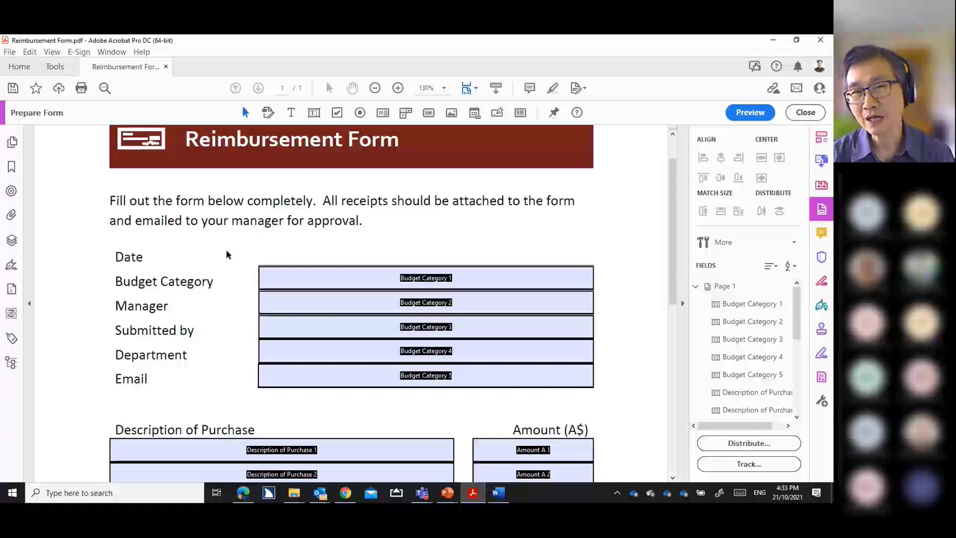
- Examine the automatically named fields beside the Budget Category to Email labels and the general properties of the Budget Category 1 field
left_click(289, 289)
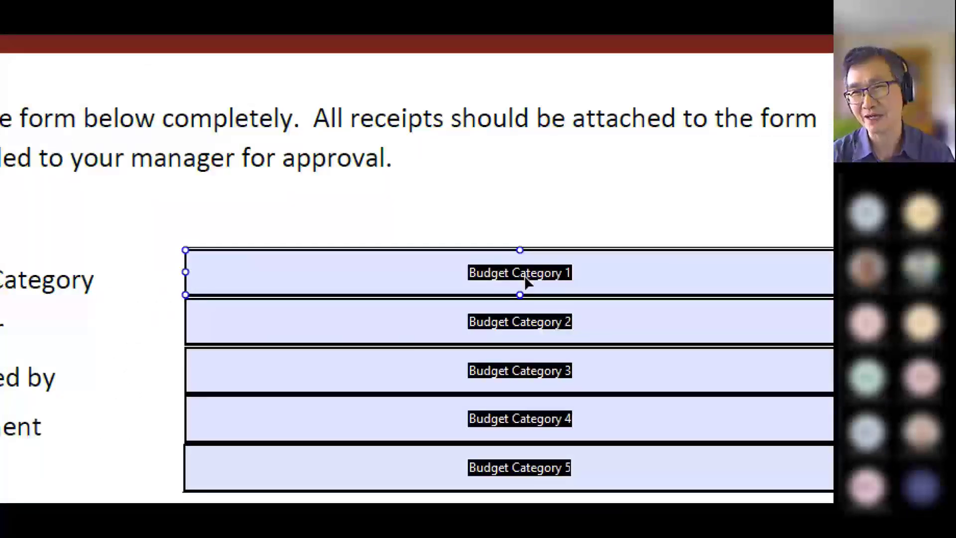
left_click(551, 324)
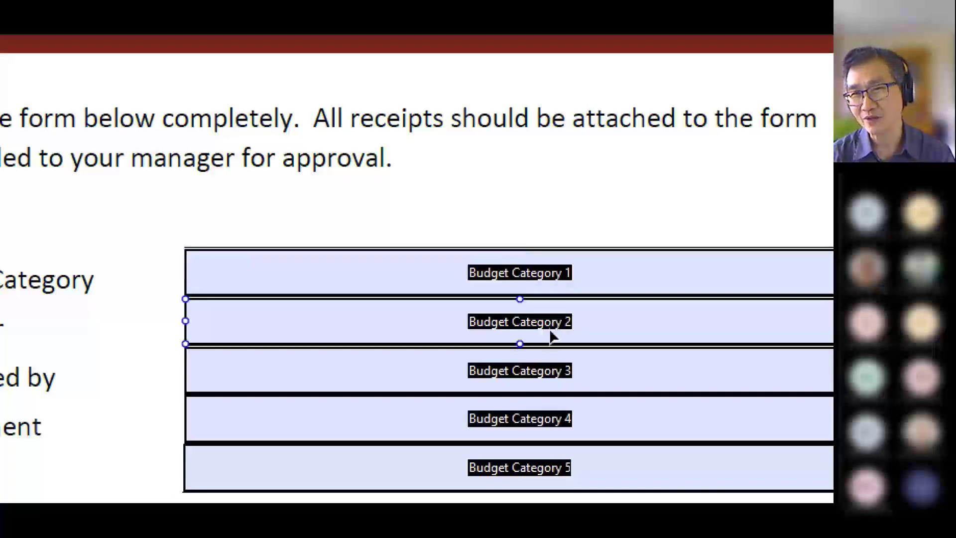
left_click(501, 275)
left_click(529, 418)
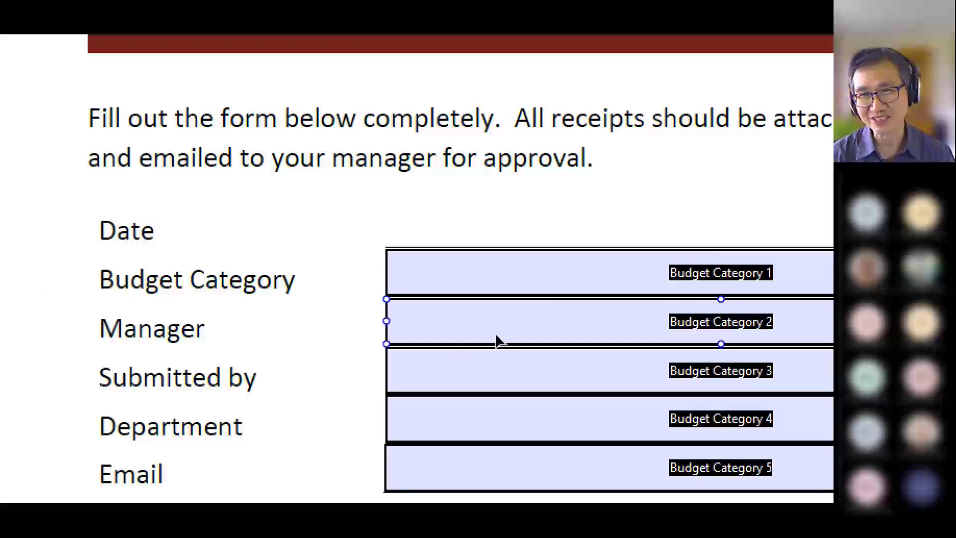
scroll(490, 335, "up", 1)
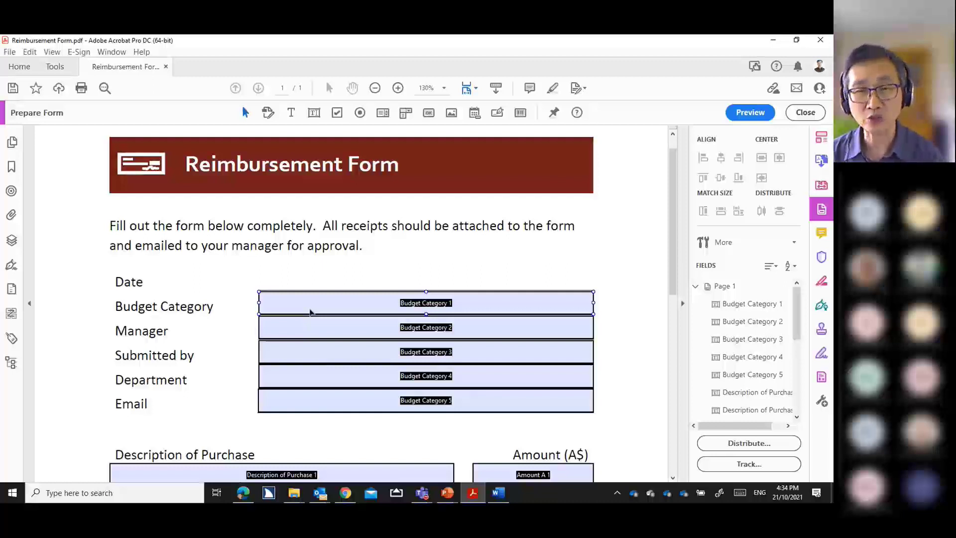
left_click(219, 260)
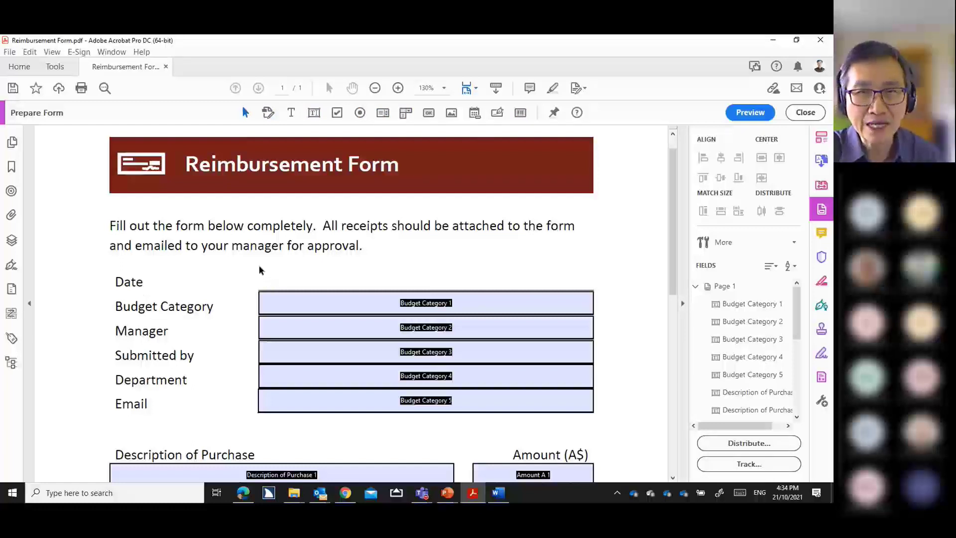
left_click(339, 301)
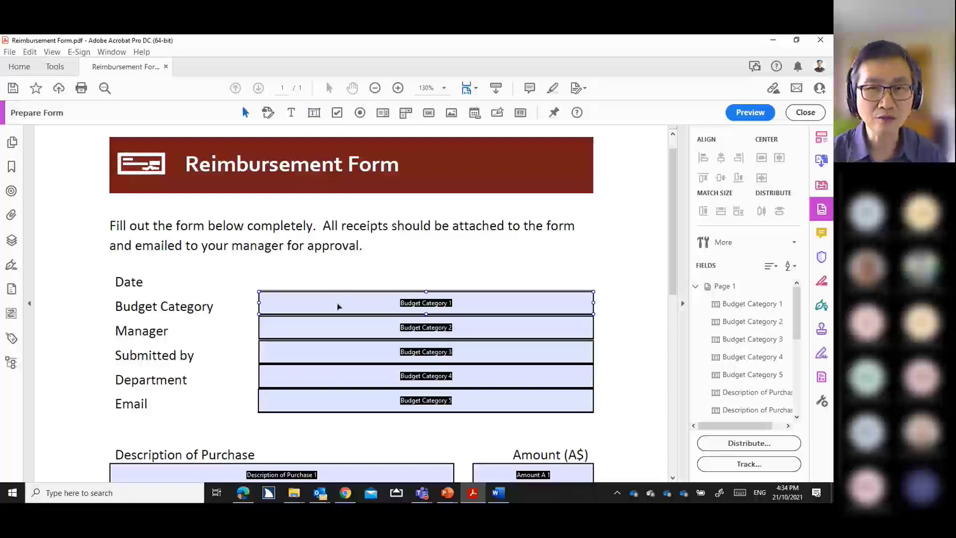
left_click(338, 307)
double_click(337, 305)
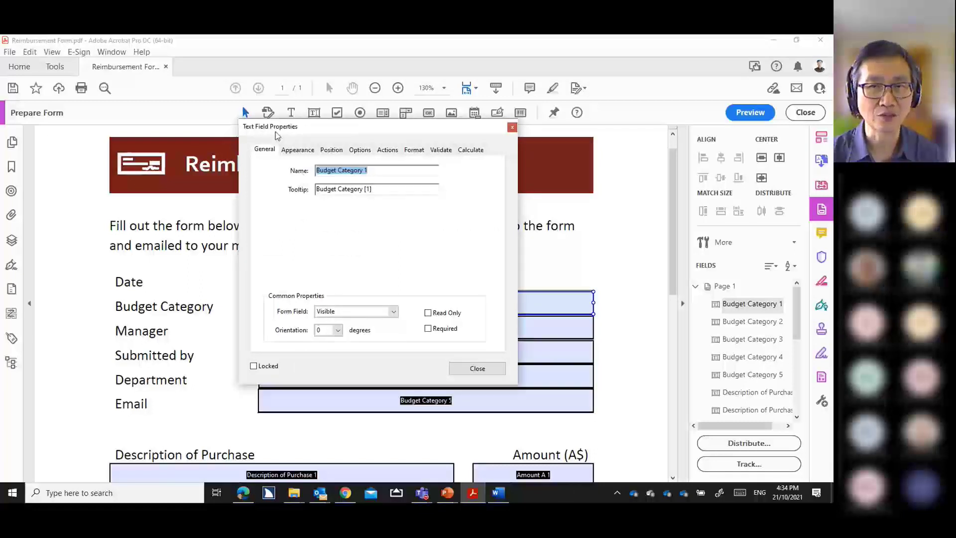
left_click(374, 170)
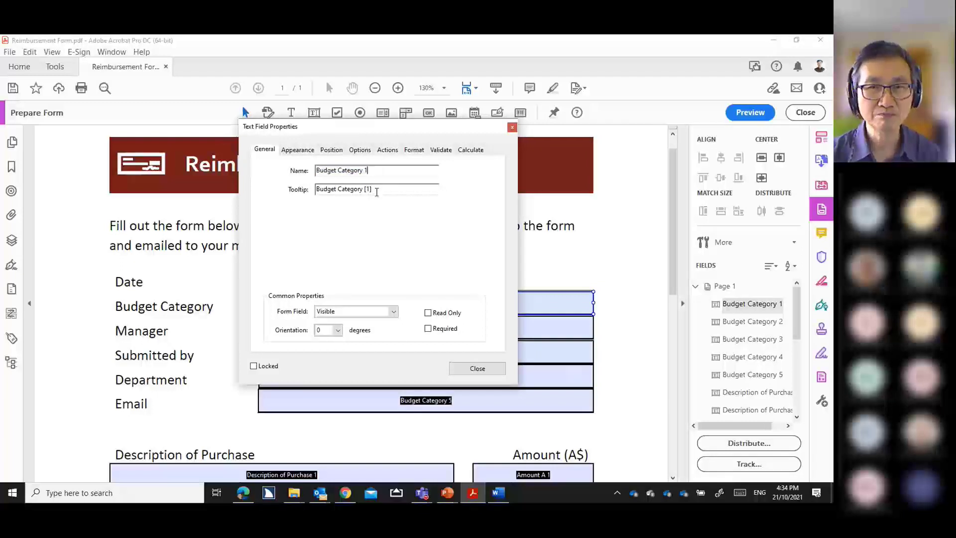
left_click(470, 368)
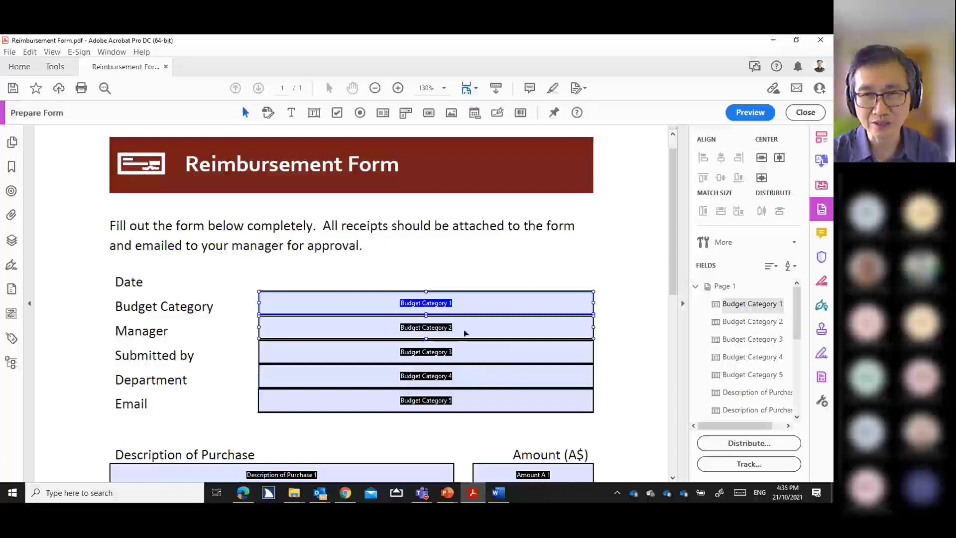
- Set both the name and the tooltip of the text field beside the Manager label to Manager and make it required
double_click(465, 330)
type("Manager")
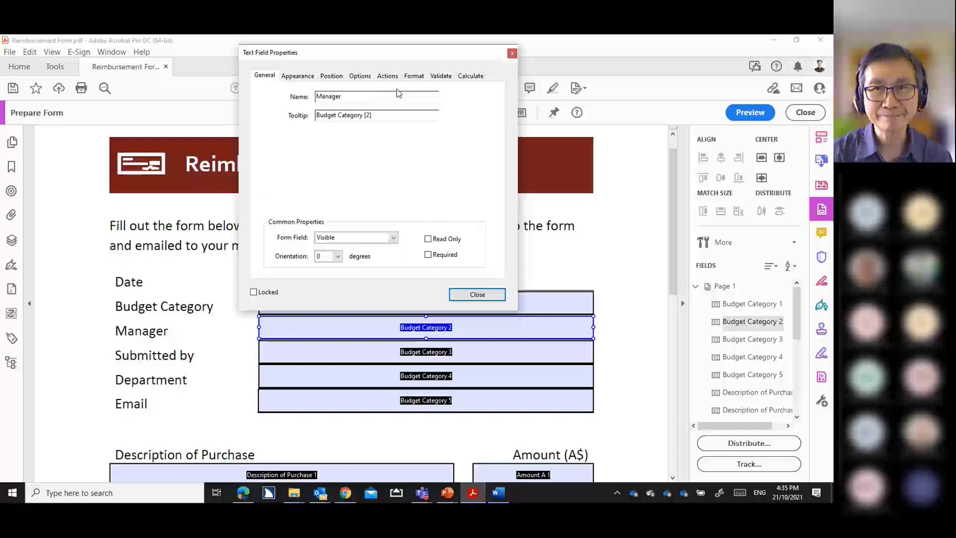
key("Tab")
left_click_drag(317, 115, 441, 114)
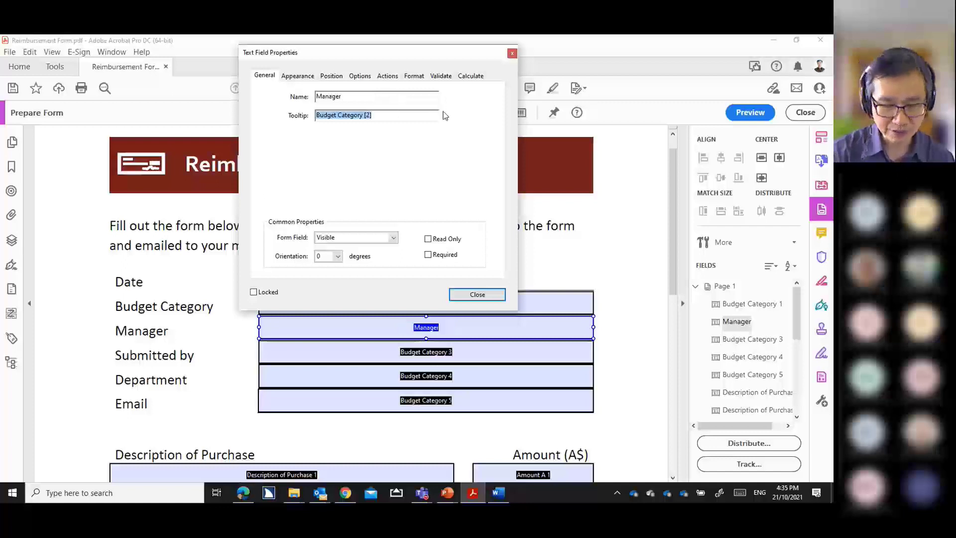
type("Manager")
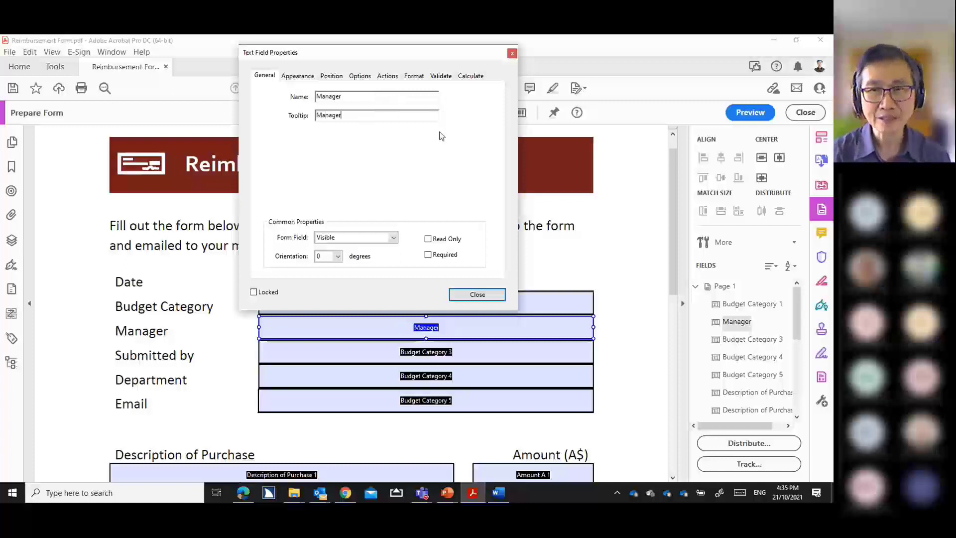
left_click_drag(357, 61, 424, 52)
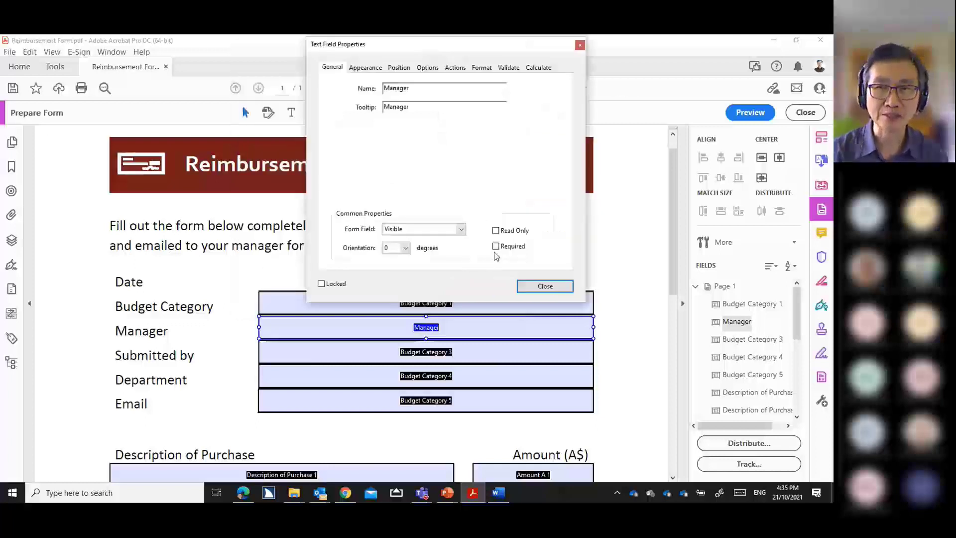
left_click(496, 247)
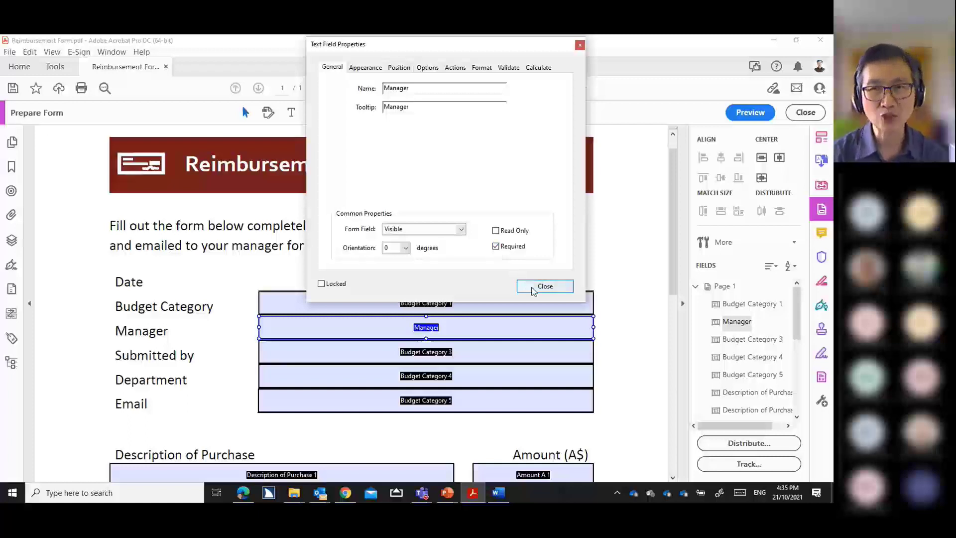
left_click(533, 287)
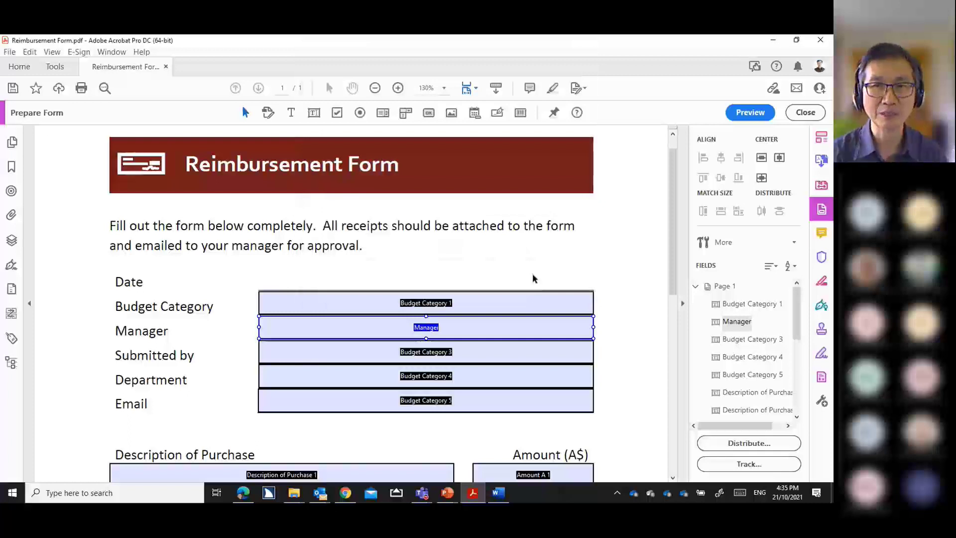
left_click(533, 280)
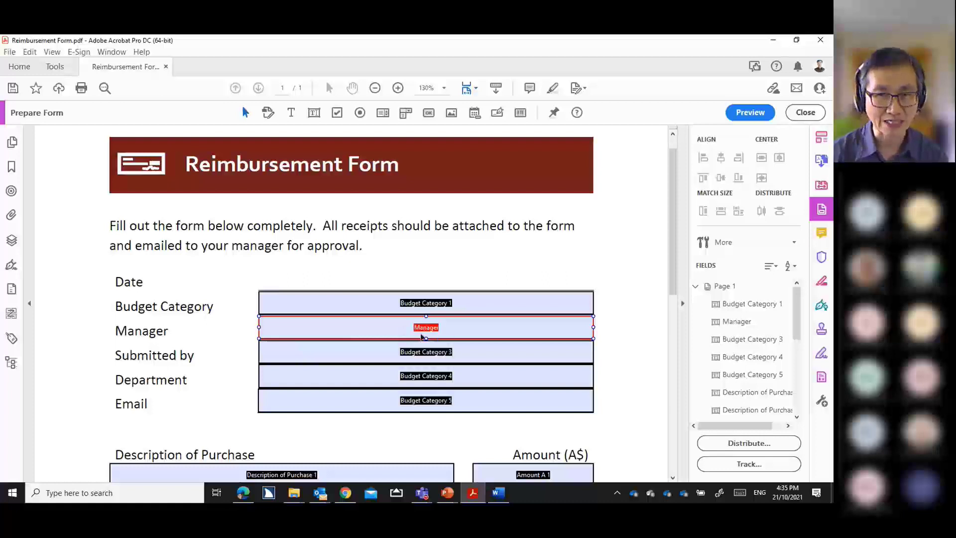
- Rename the text field beside the Submitted by label as Submitted By, clear its tooltip and make it required
left_click(456, 357)
double_click(456, 357)
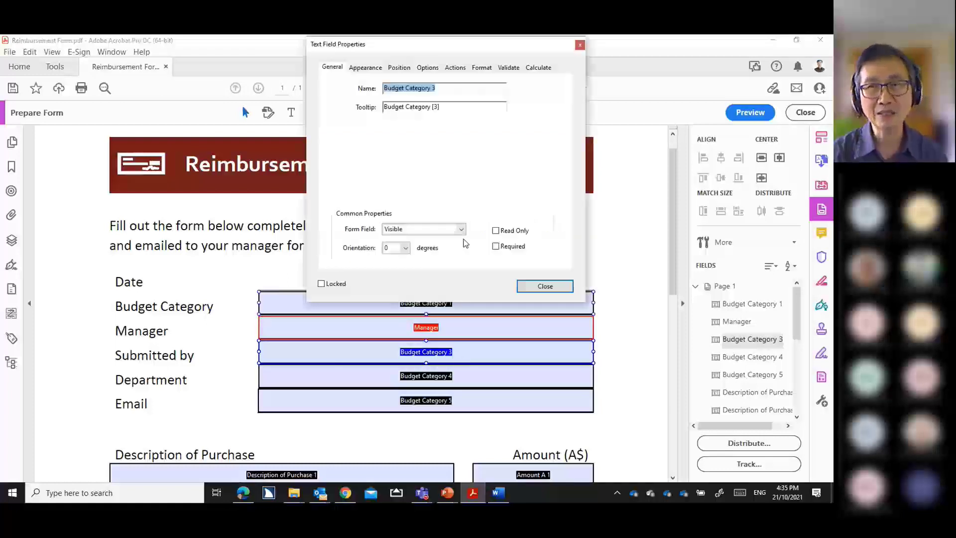
type("Submitted By")
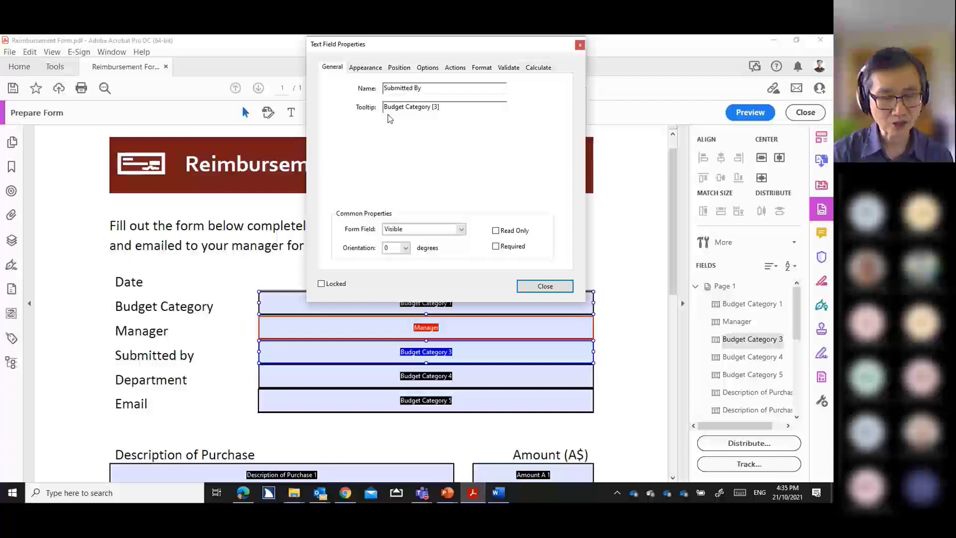
key("Tab")
key("Delete")
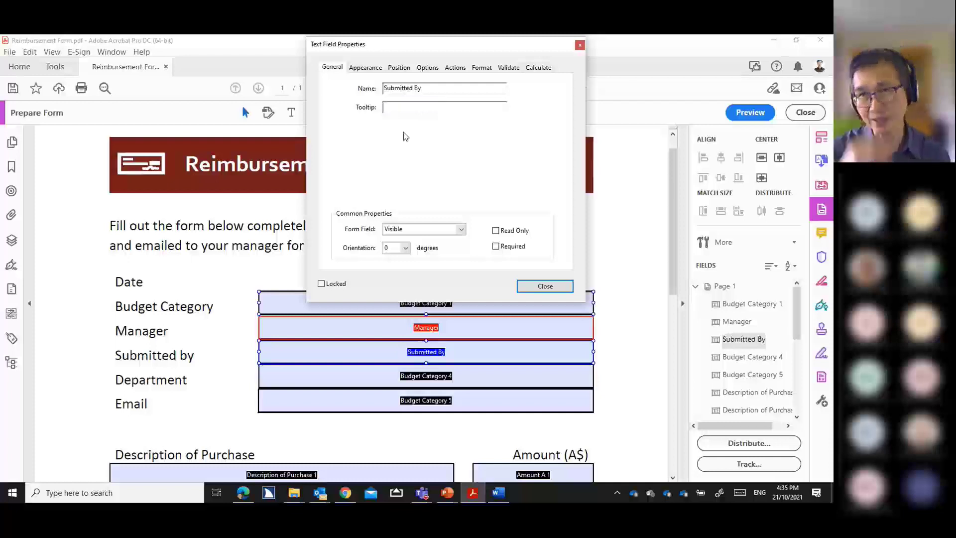
left_click(495, 247)
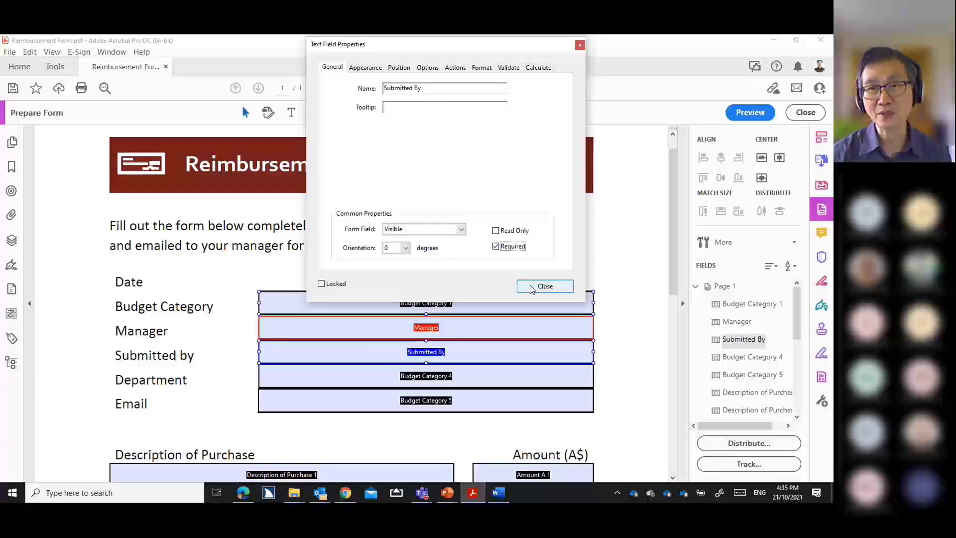
left_click(542, 286)
- Delete the text field beside the Department label
double_click(372, 258)
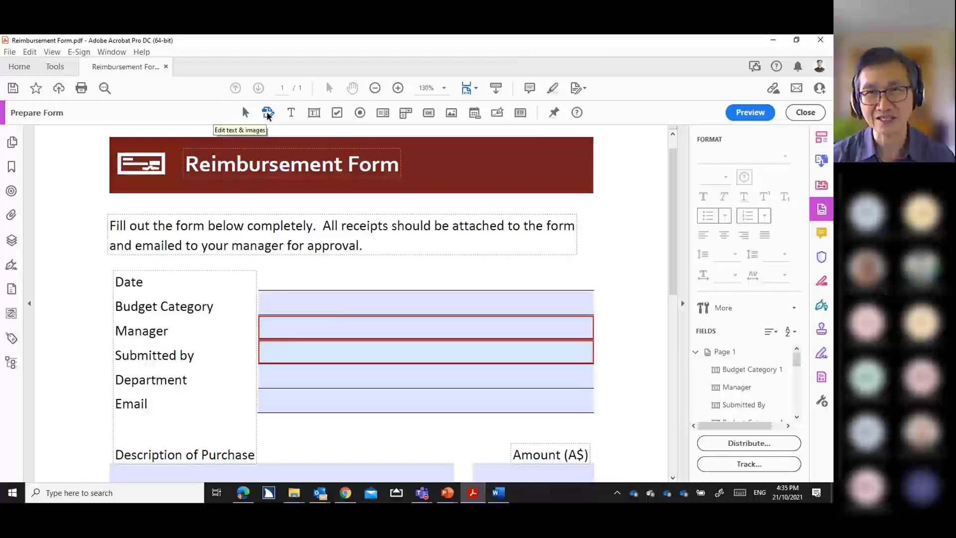
left_click(246, 113)
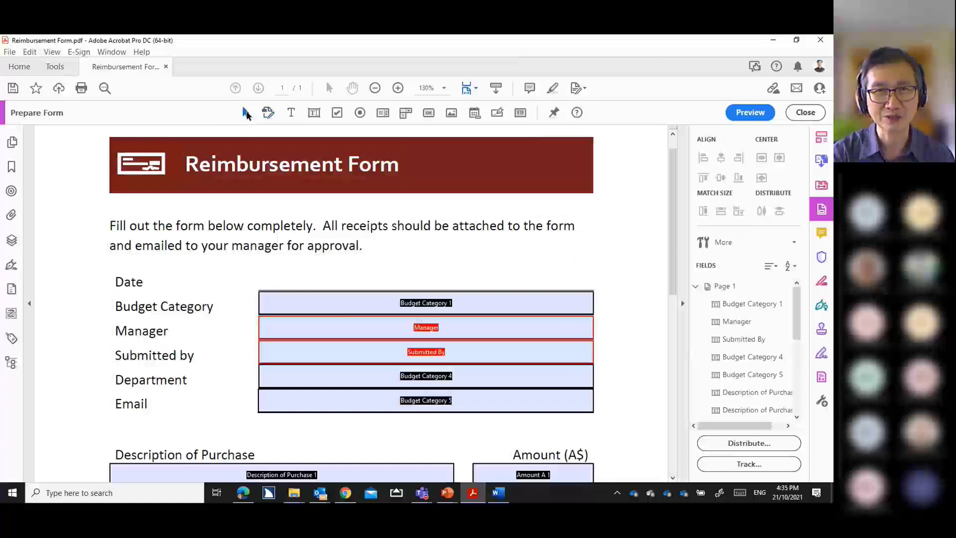
left_click(384, 385)
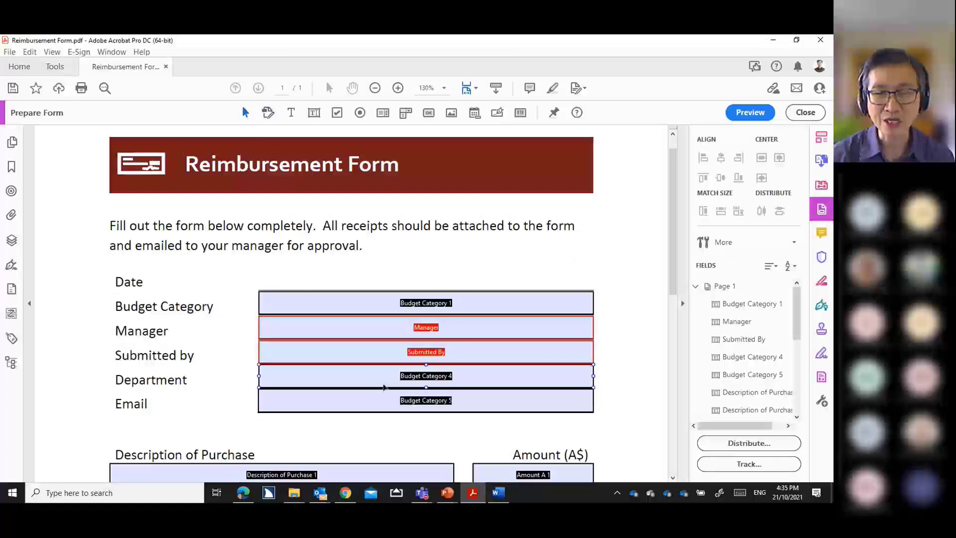
left_click(385, 382)
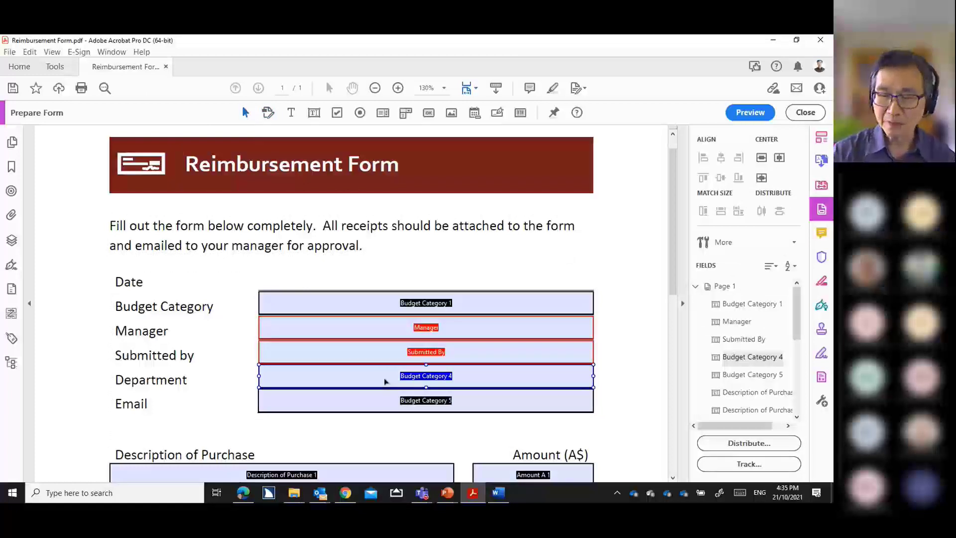
key("Delete")
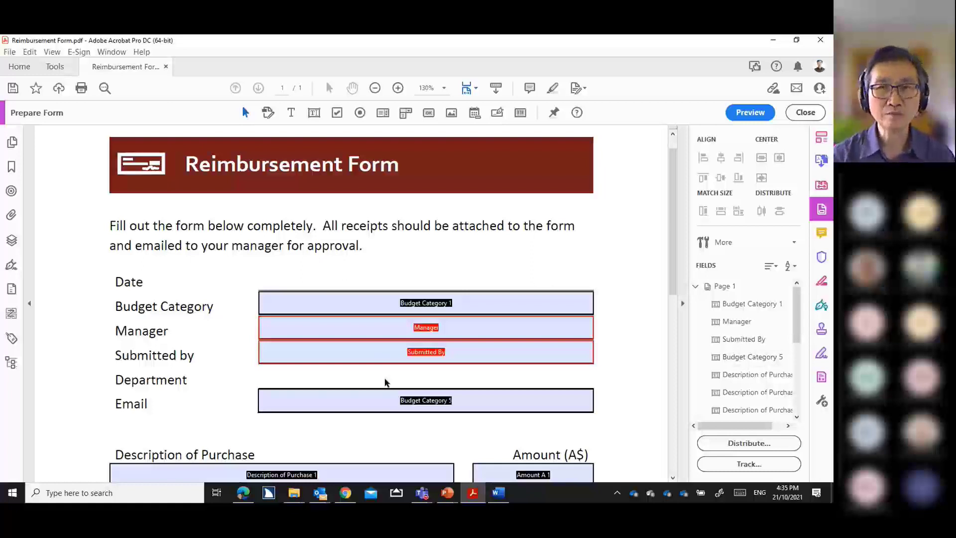
- Place a dropdown field beside the Department label and widen it to about the width of the neighbouring text fields
left_click(403, 115)
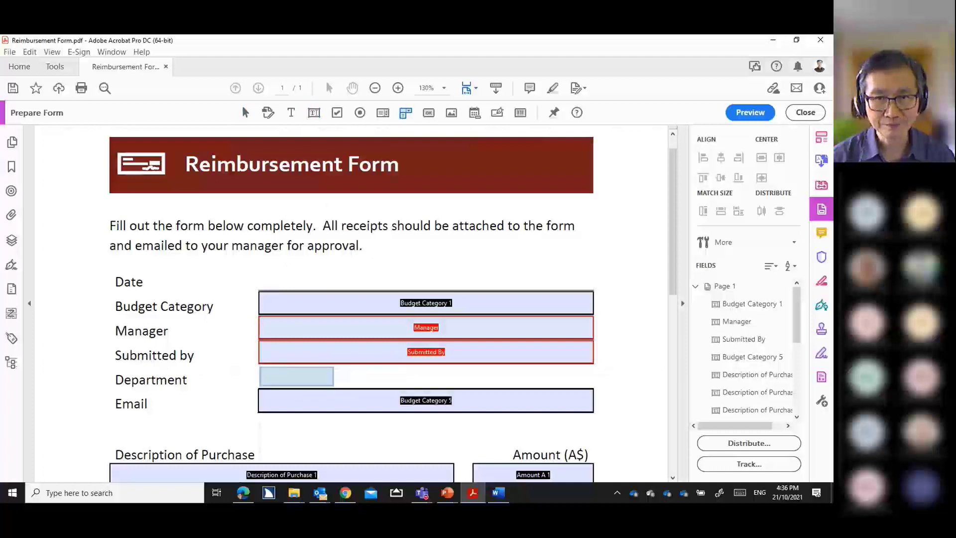
left_click(259, 367)
left_click_drag(331, 376, 586, 371)
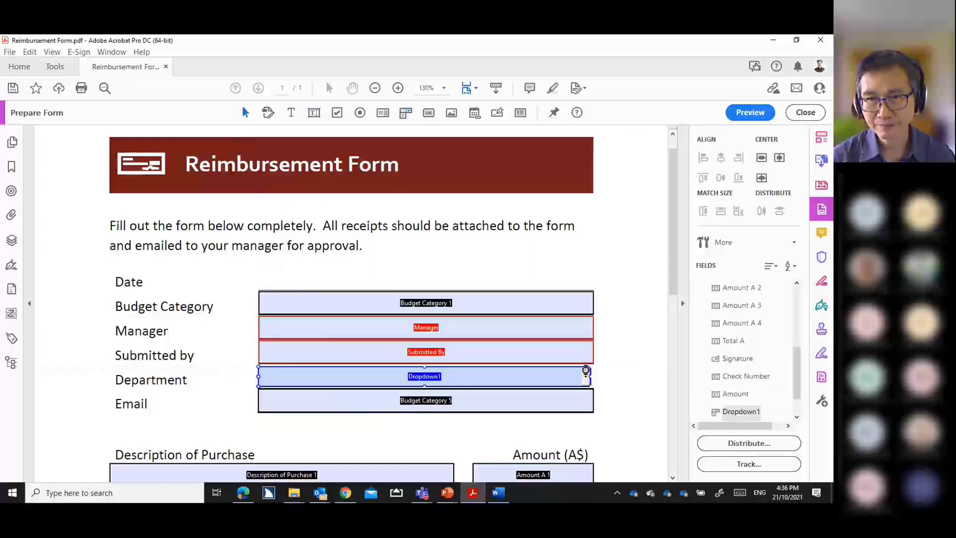
- Name the new dropdown field Department
double_click(348, 380)
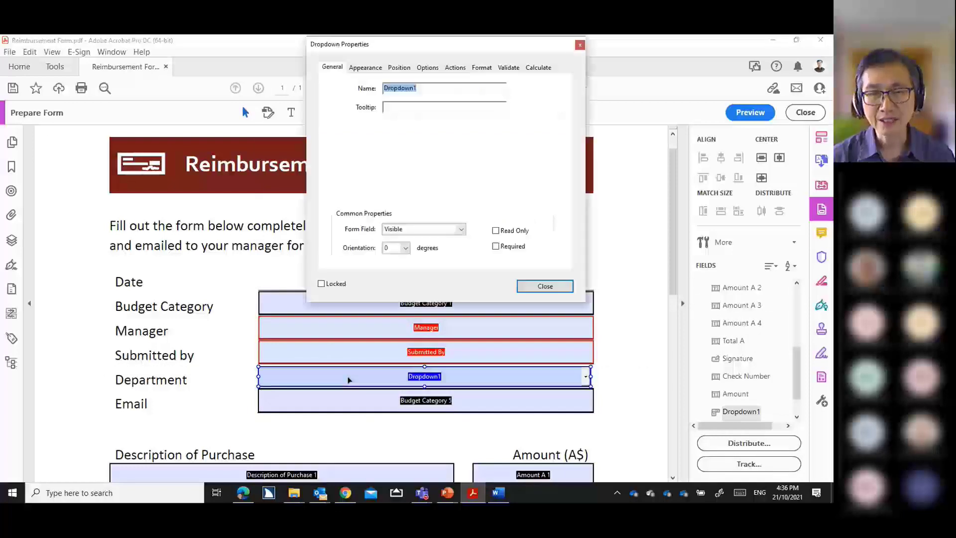
type("eaprtment")
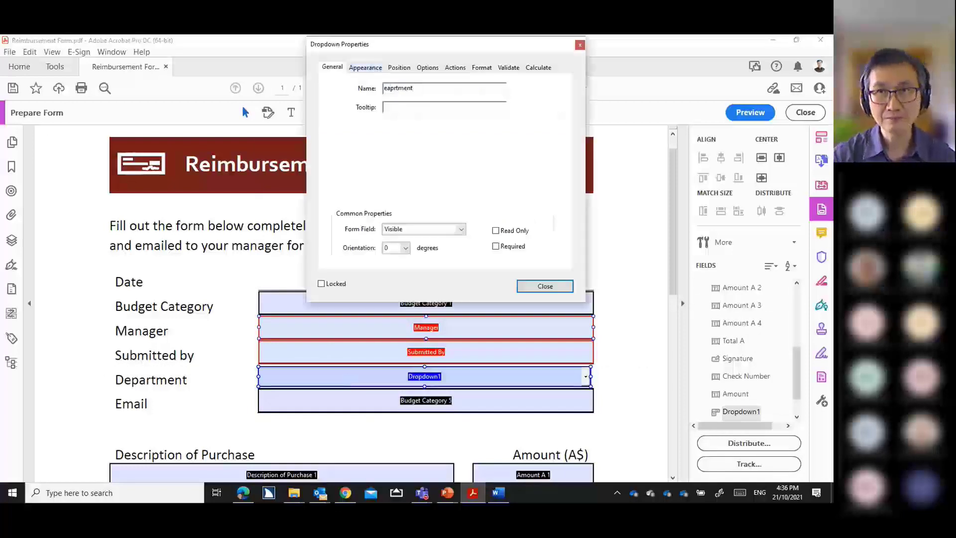
left_click(383, 88)
key("Delete")
key("Delete")
type("Dep")
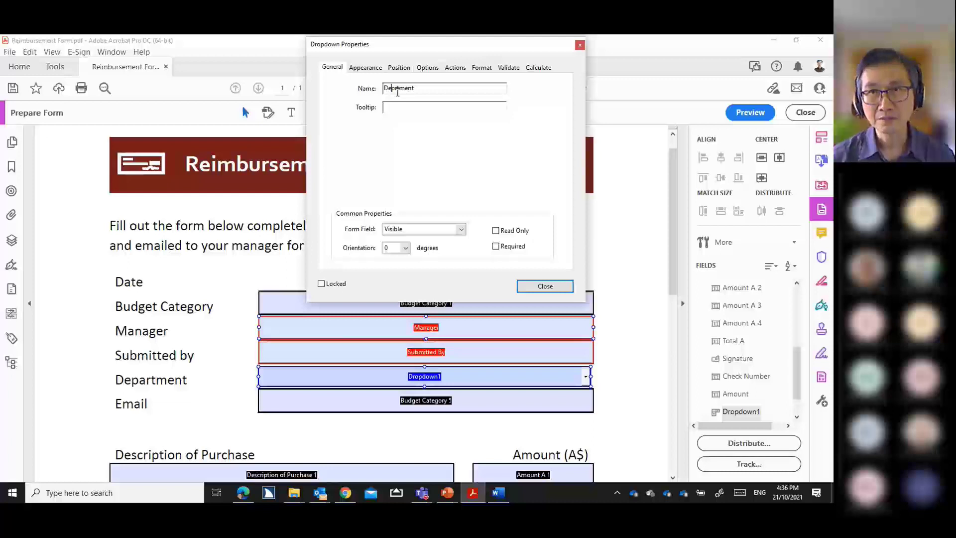
left_click(396, 90)
type("a")
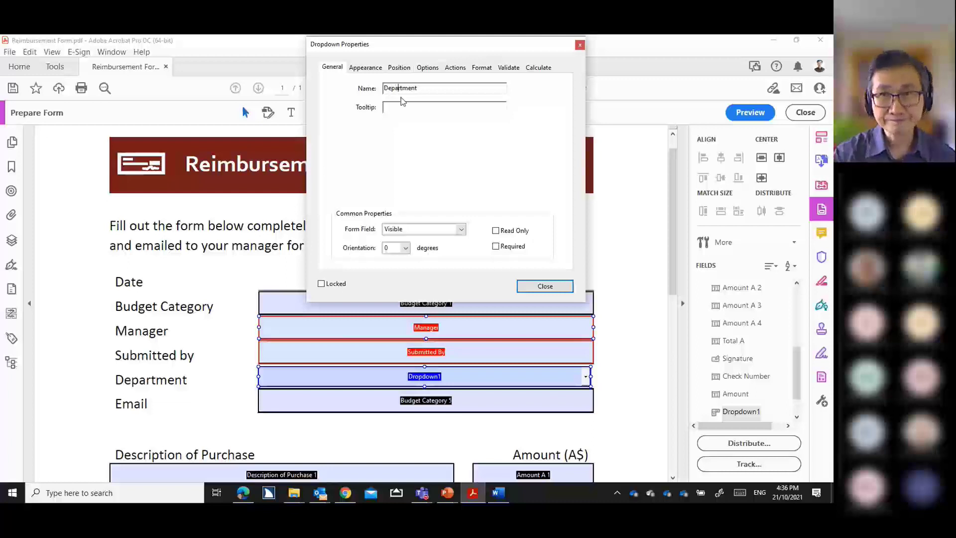
- Add the items Human Resource, Admin, IT and General Staff to the Department dropdown's options
left_click(430, 70)
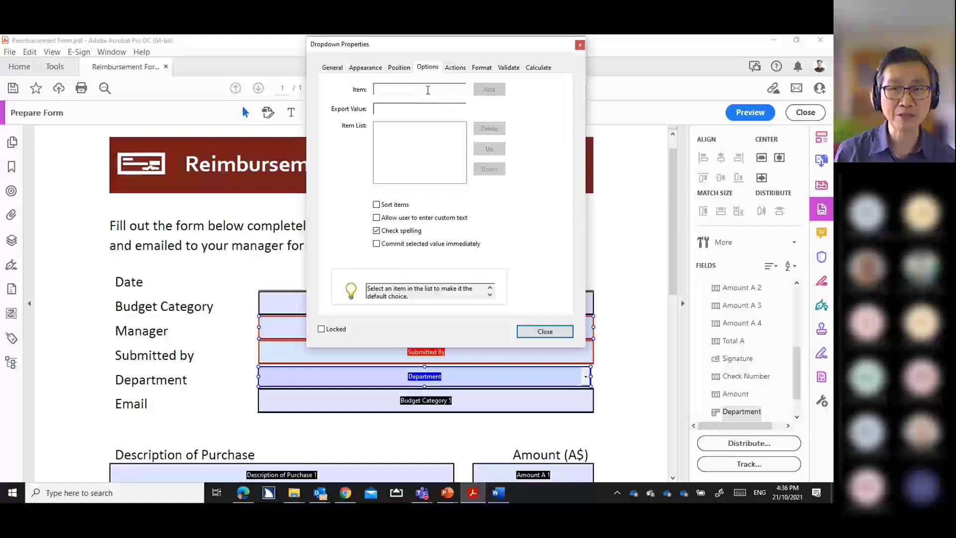
left_click(428, 90)
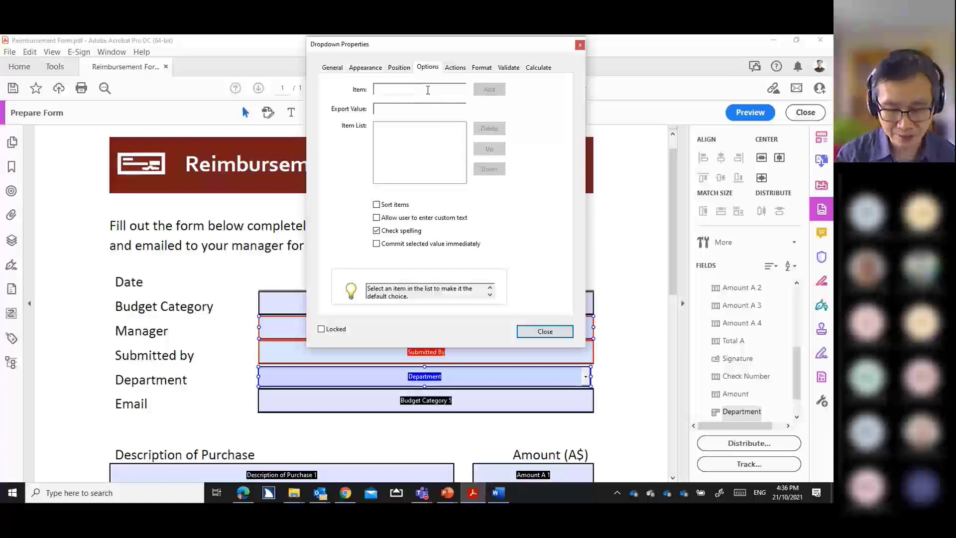
type("Human ")
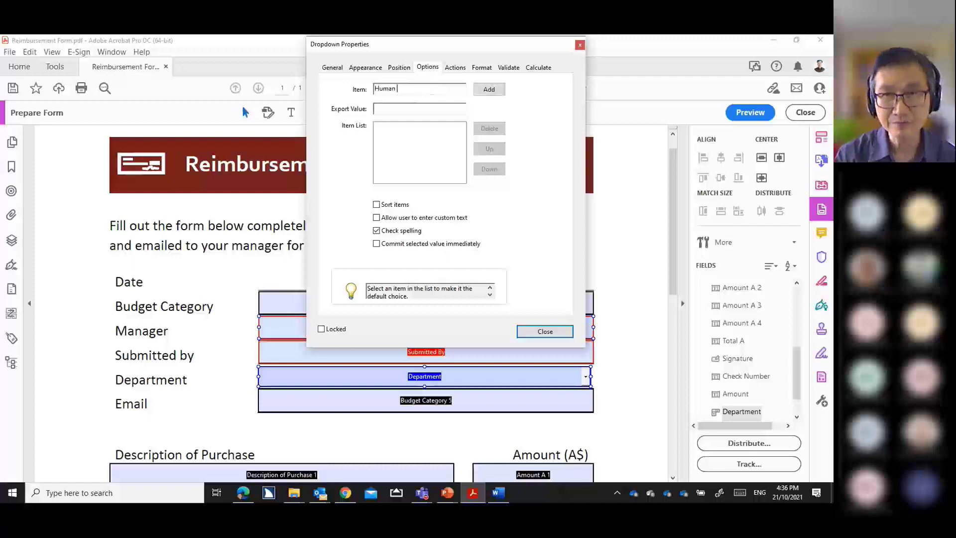
type("Resource")
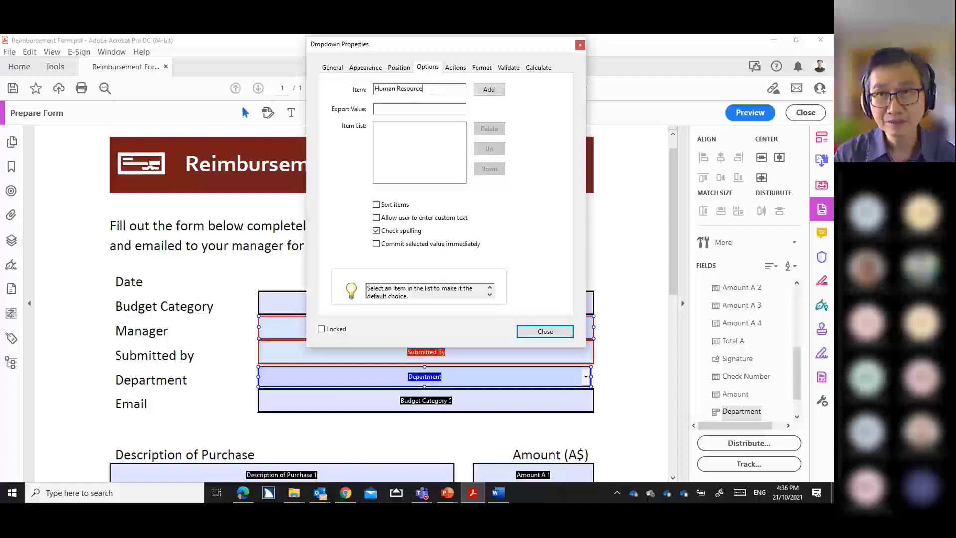
left_click(489, 90)
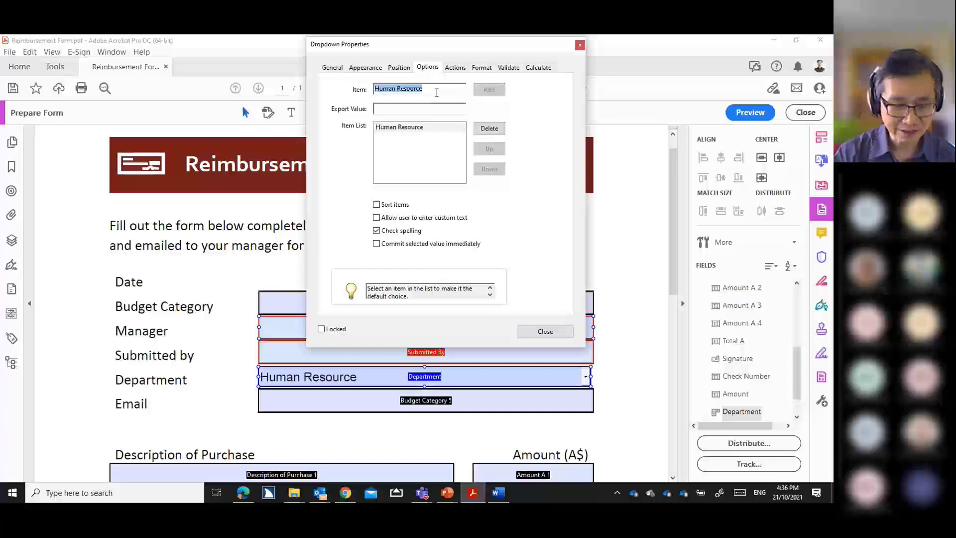
type("Admin")
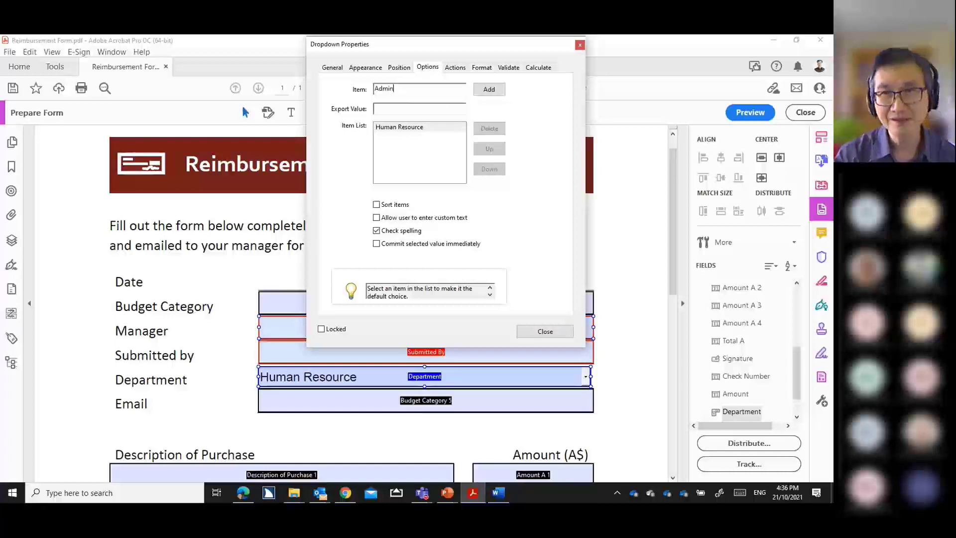
left_click(489, 90)
key("BackSpace")
type("IT")
left_click(493, 92)
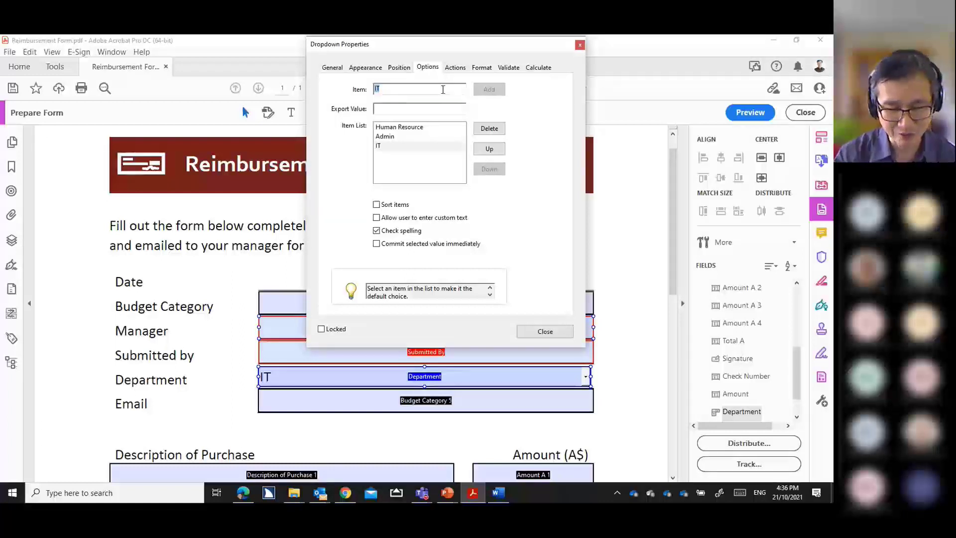
type("General Staff")
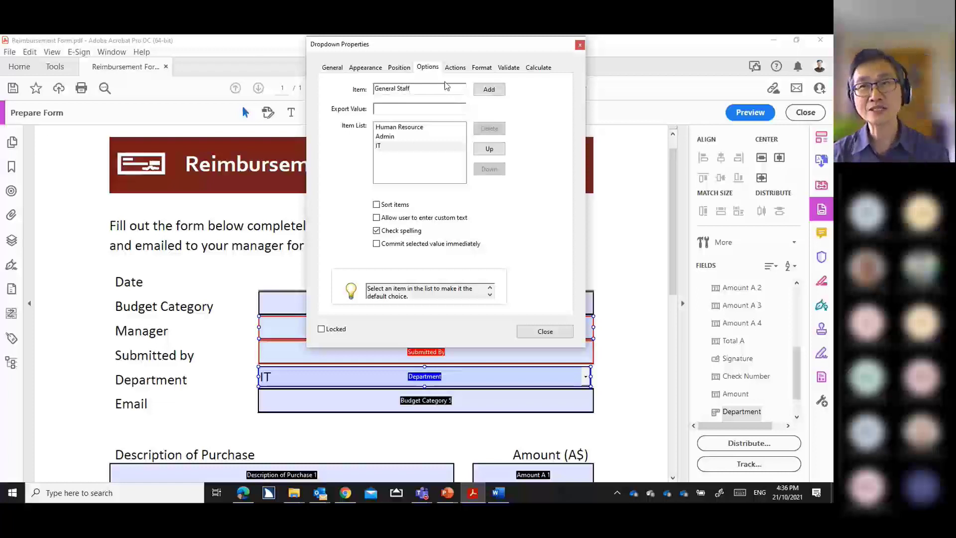
left_click(489, 89)
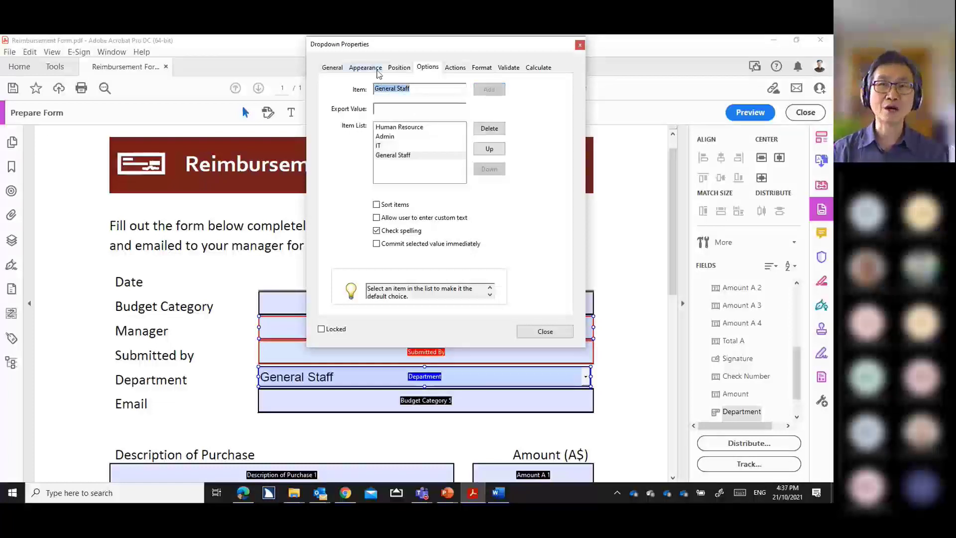
- Clear the default choice in the Department dropdown's item list and close its properties
left_click_drag(374, 49, 495, 59)
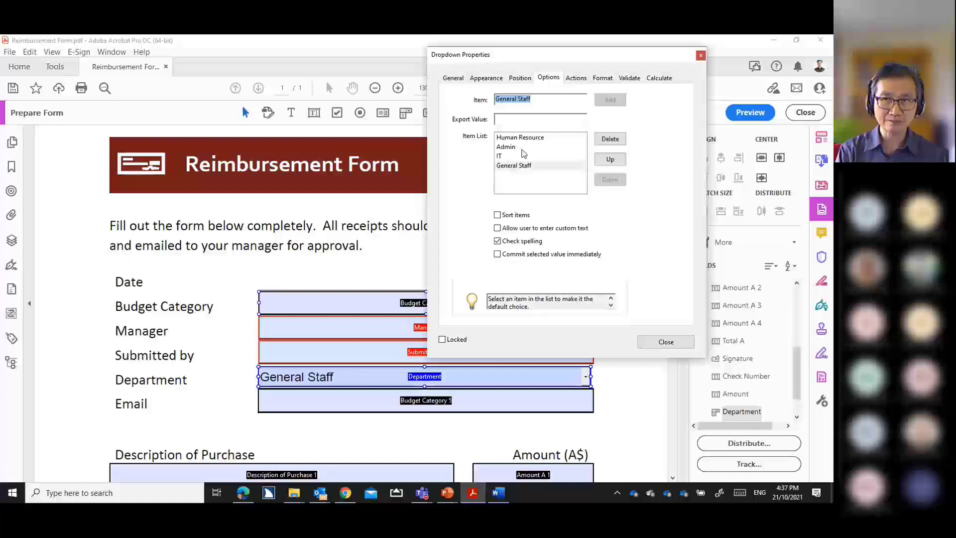
left_click(527, 177)
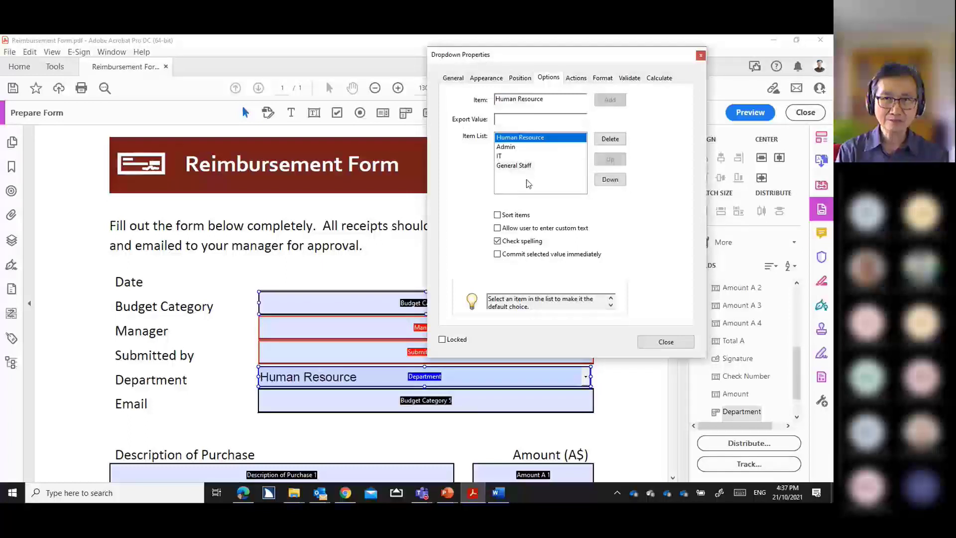
left_click(527, 180)
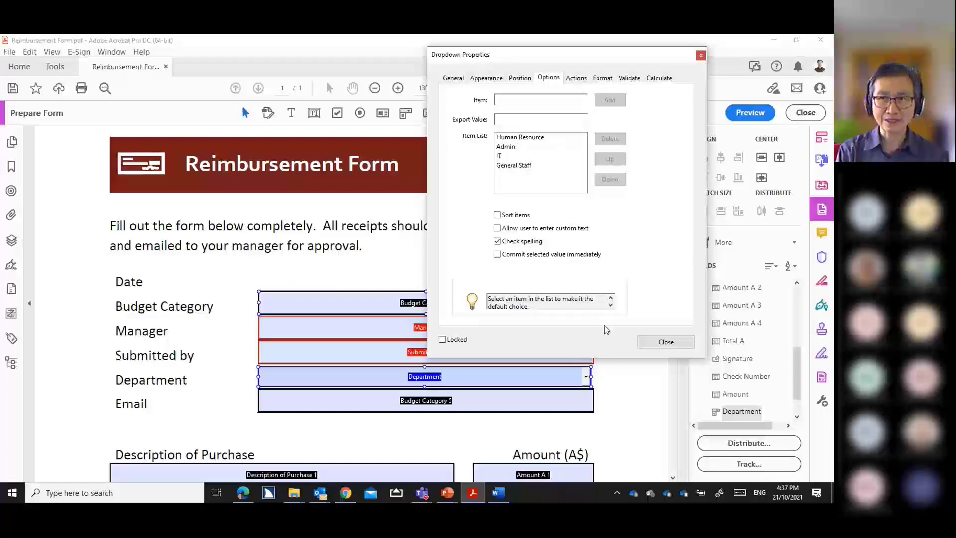
left_click(666, 342)
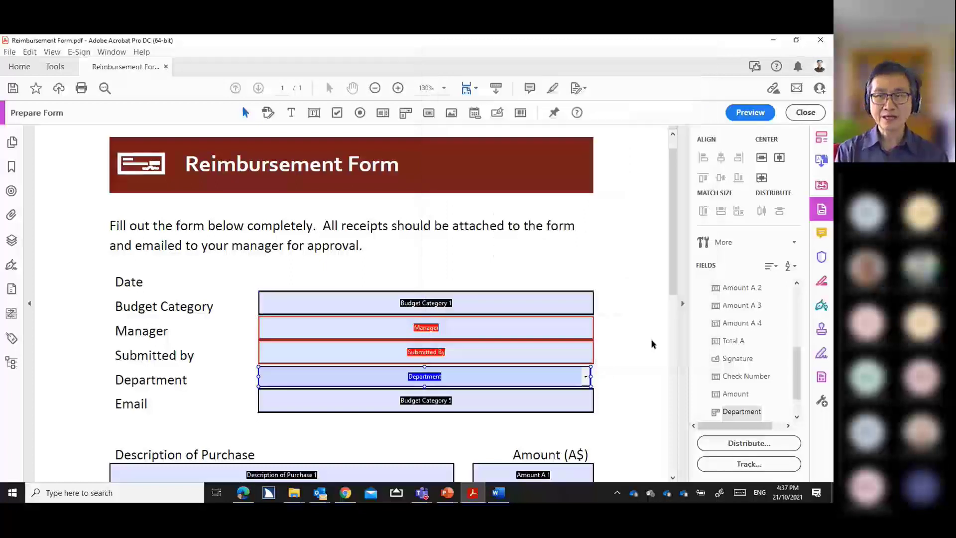
left_click(612, 360)
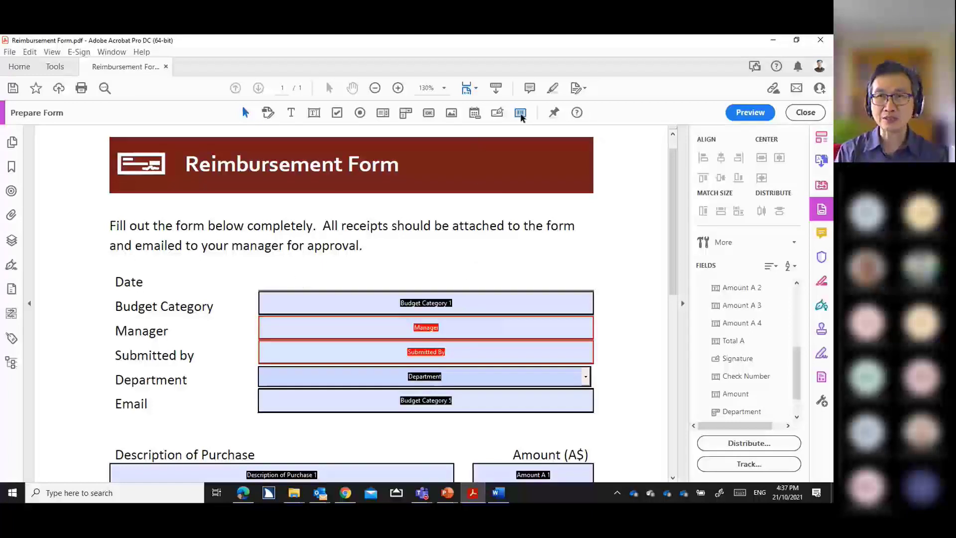
- Place a date field beside the Date label and widen it to match the Budget Category field below
left_click(477, 112)
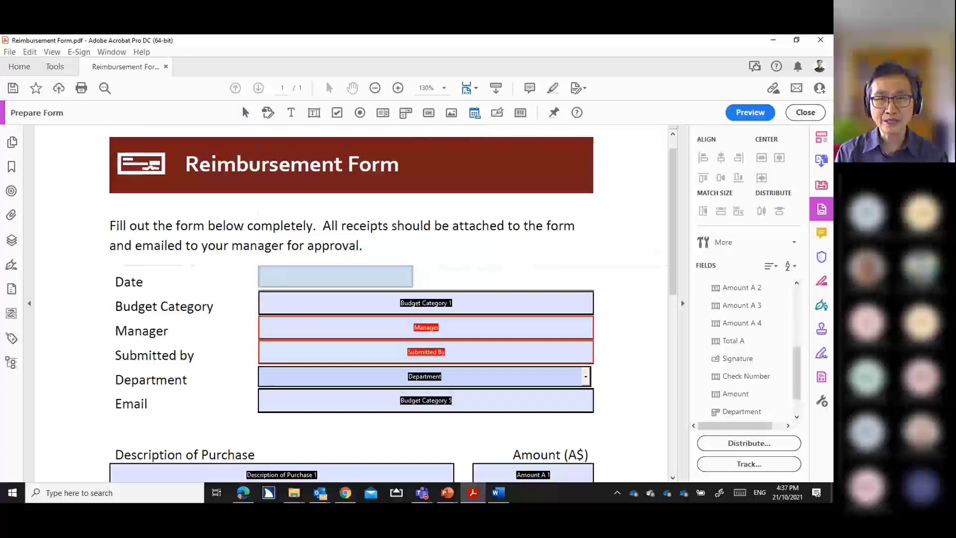
left_click(259, 268)
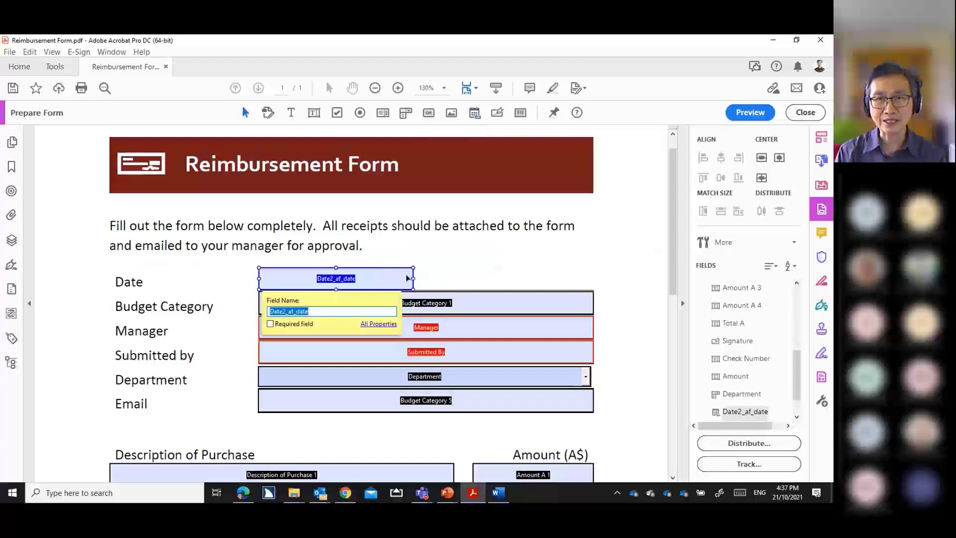
left_click_drag(412, 278, 594, 264)
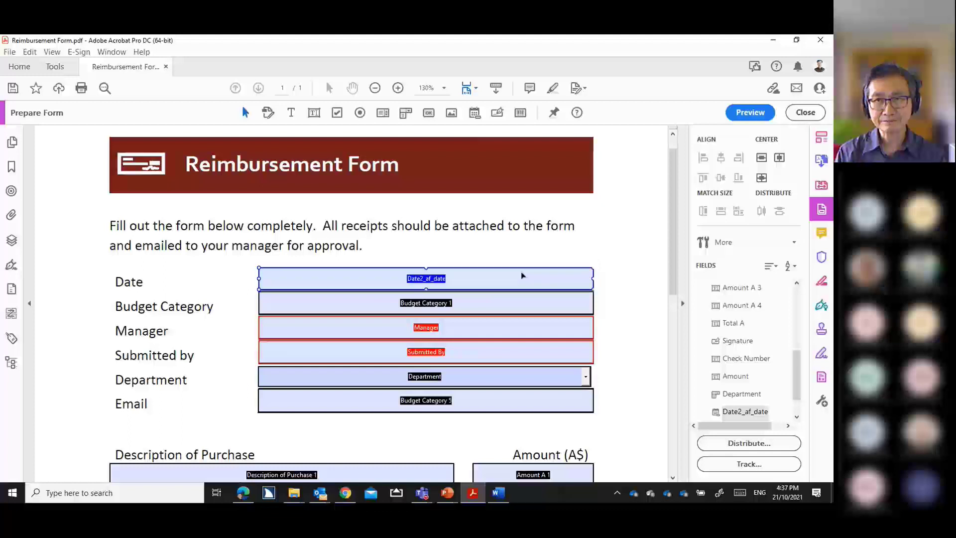
- Open the format settings of the new date field
double_click(517, 275)
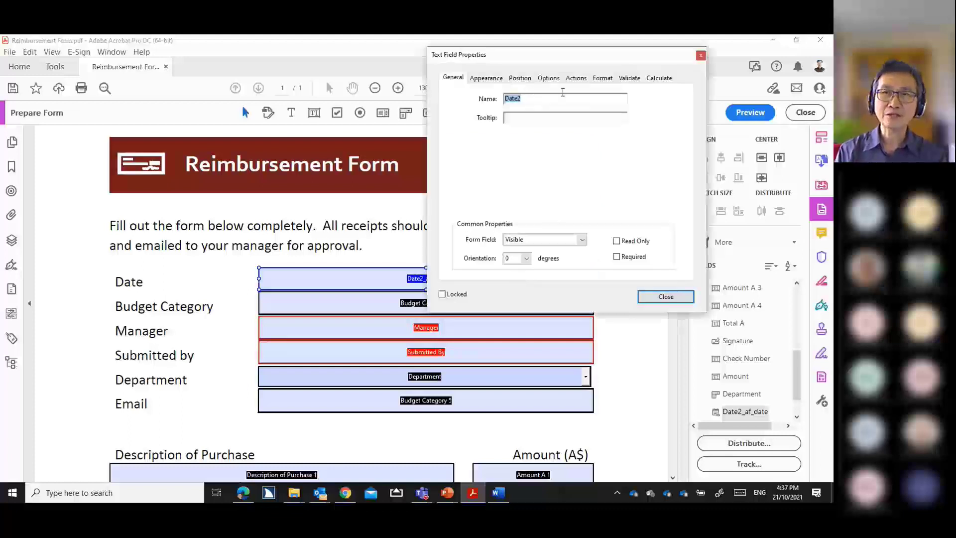
left_click(602, 79)
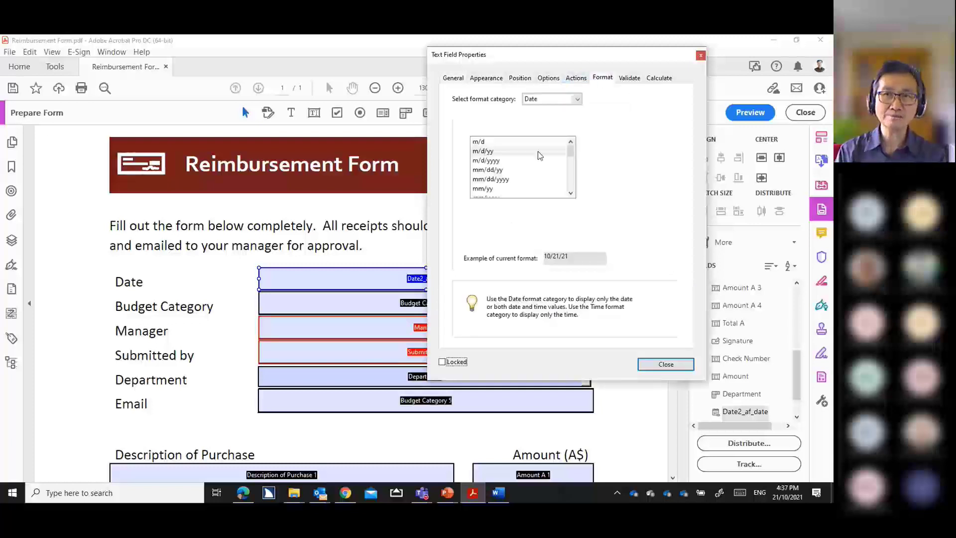
- Try the preset date formats dd-mmm-yy and m/d/yyyy HH:MM on the date field
left_click_drag(568, 153, 569, 166)
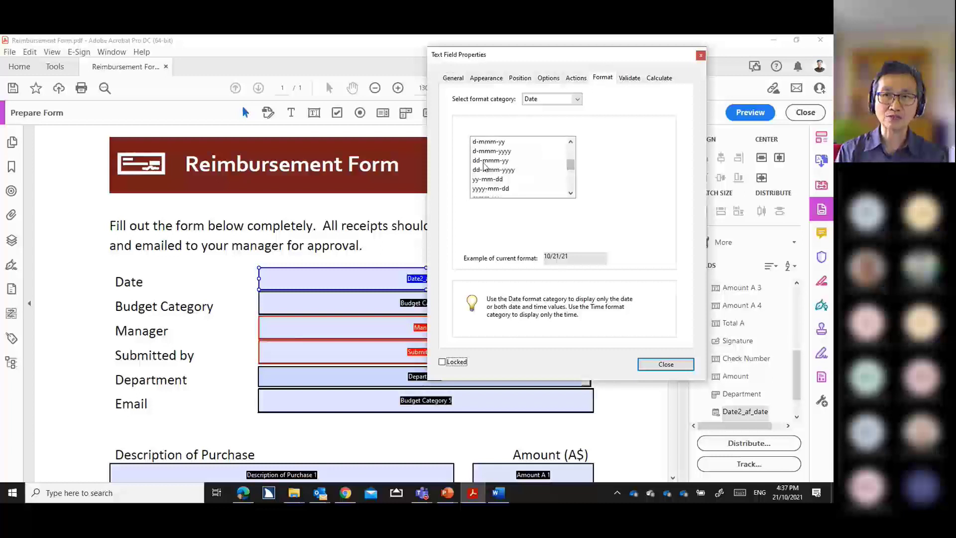
left_click(487, 162)
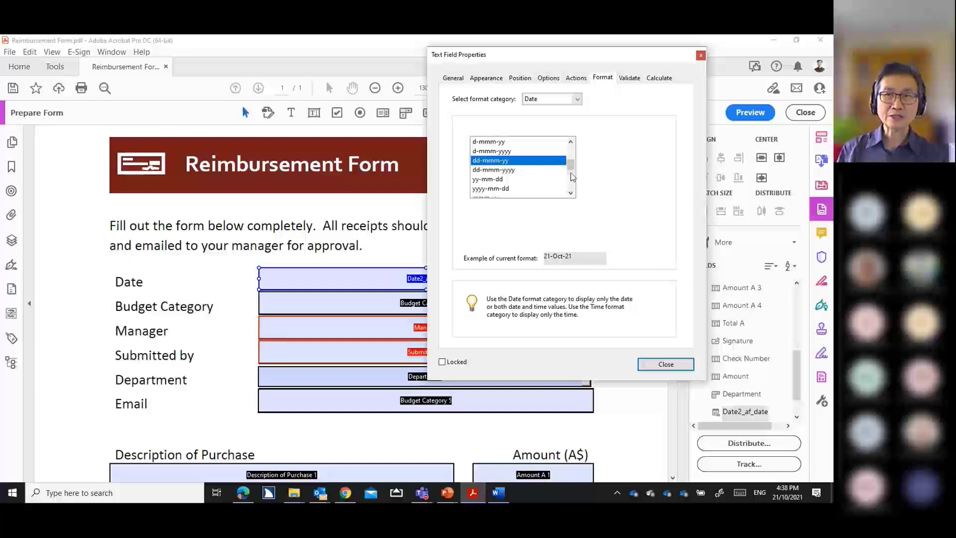
left_click_drag(572, 172, 567, 189)
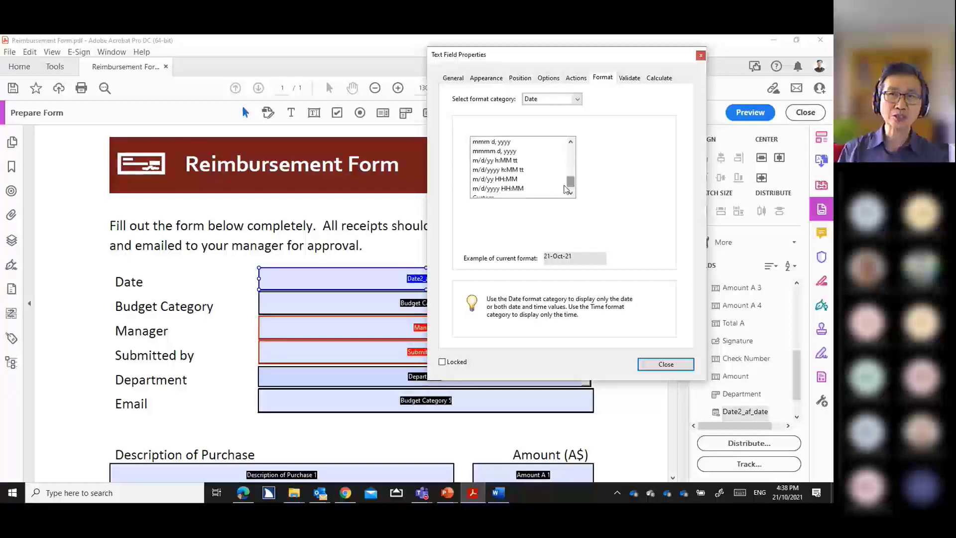
left_click(524, 189)
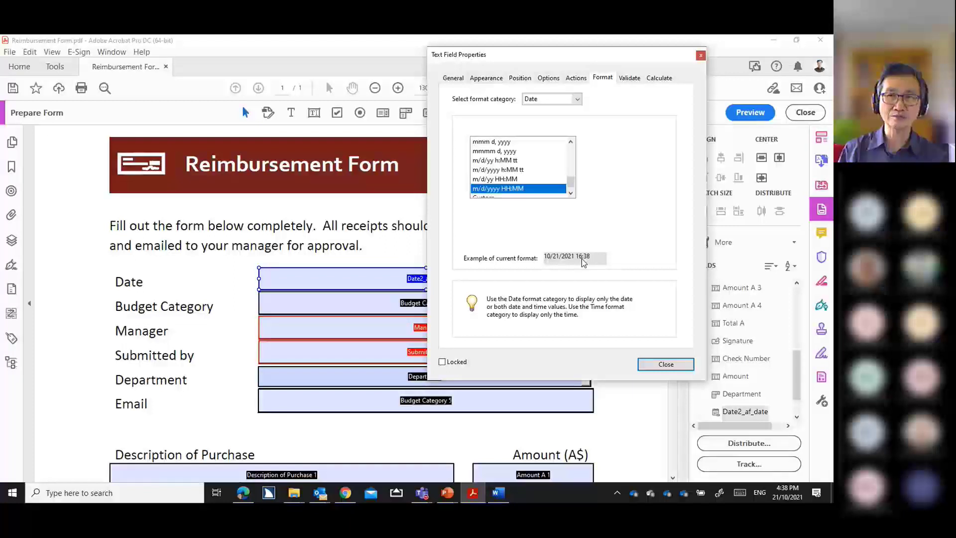
- Give the date field the custom format dd/mm/yyyy HH:MM and close its properties
scroll(570, 184, "down", 1)
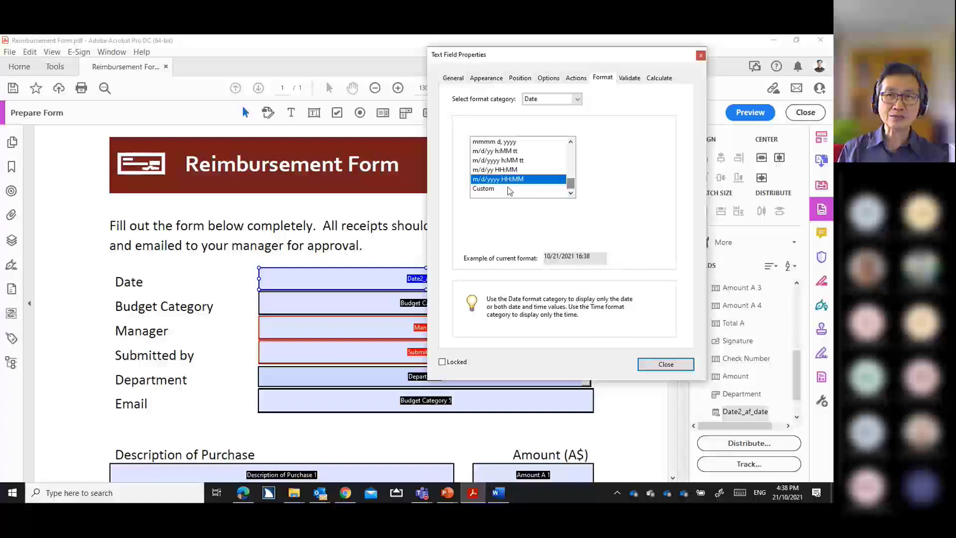
left_click(492, 190)
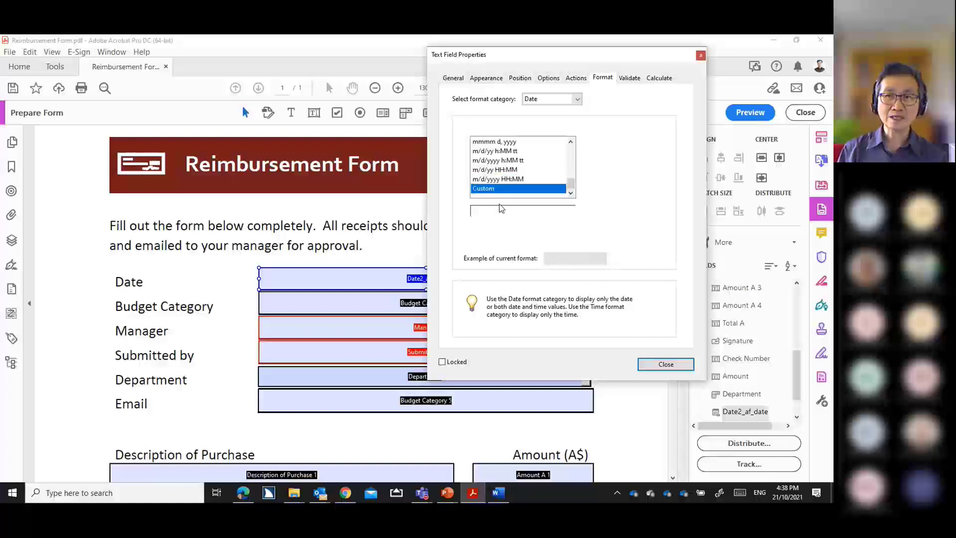
left_click(502, 211)
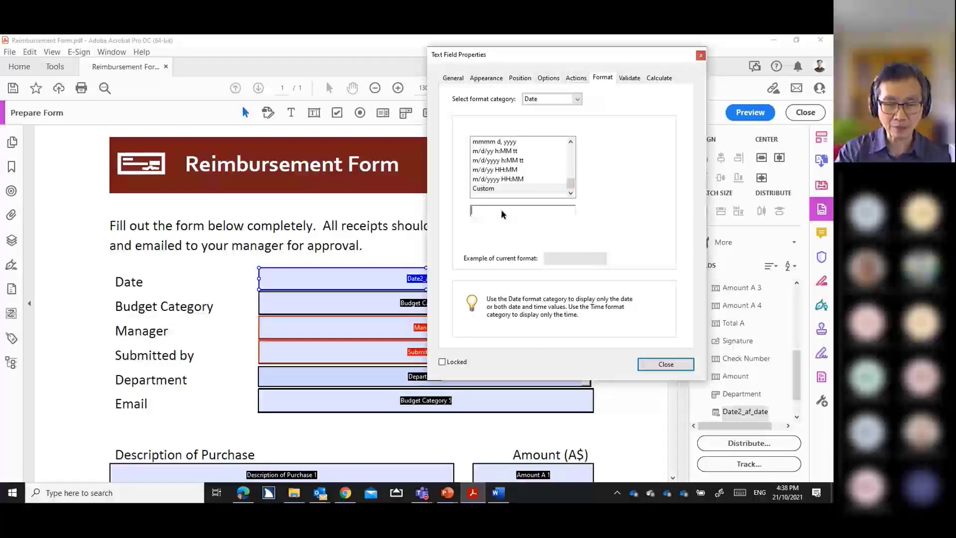
type("dd/mm/yyyy")
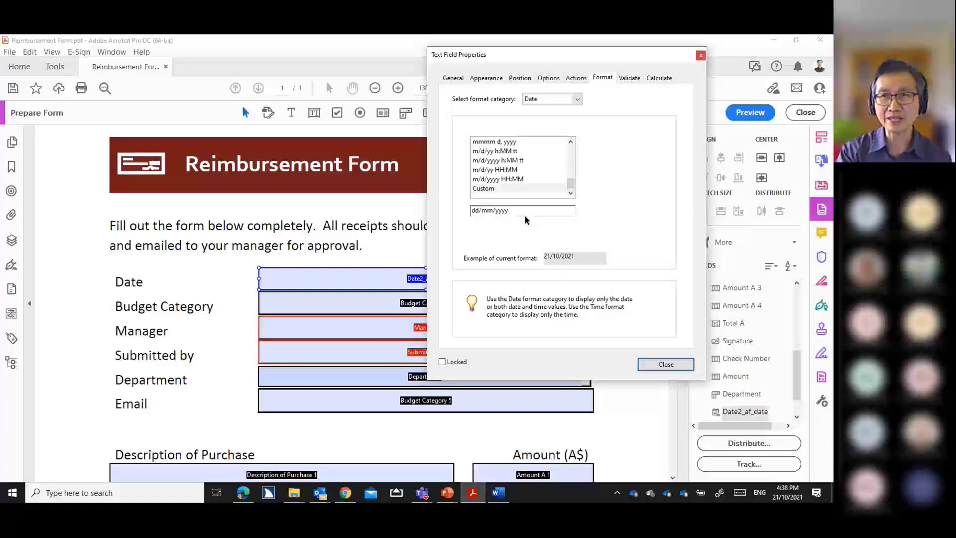
type("HH:MM")
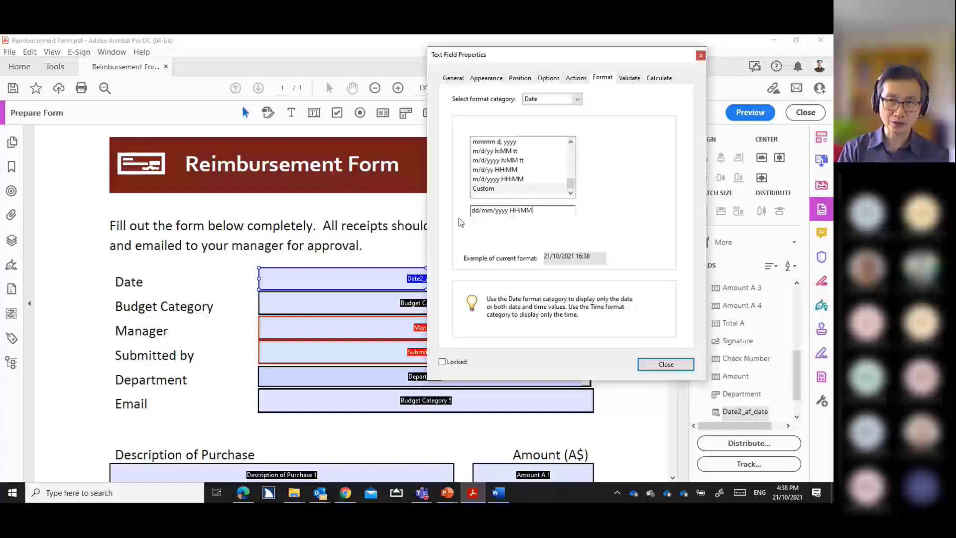
left_click(665, 364)
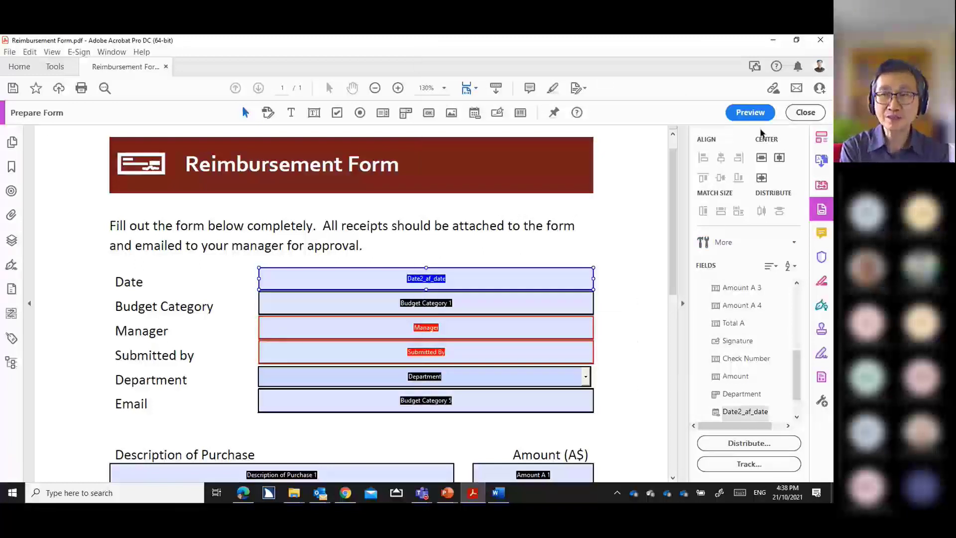
- Preview the form and pick 21 October 2021 from the Date field's calendar
left_click(753, 112)
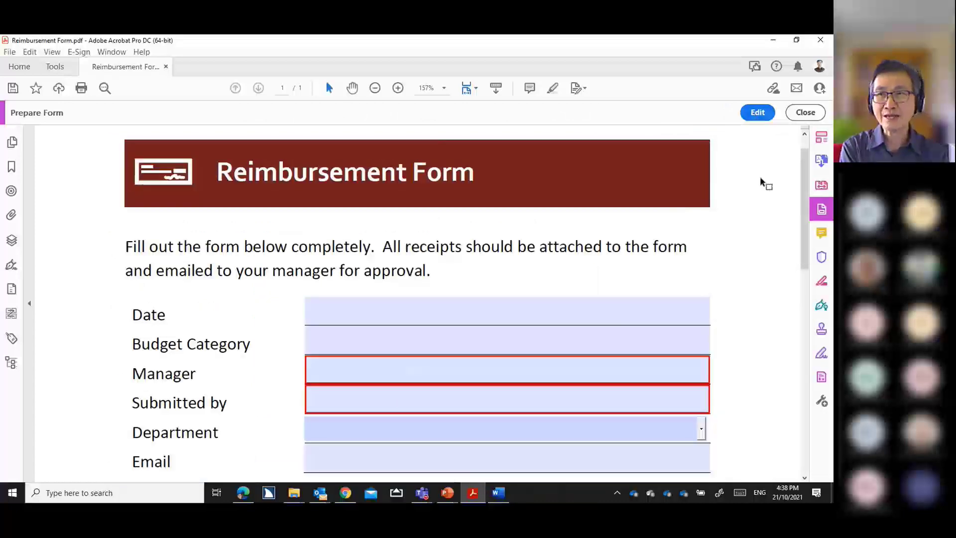
scroll(733, 260, "down", 1)
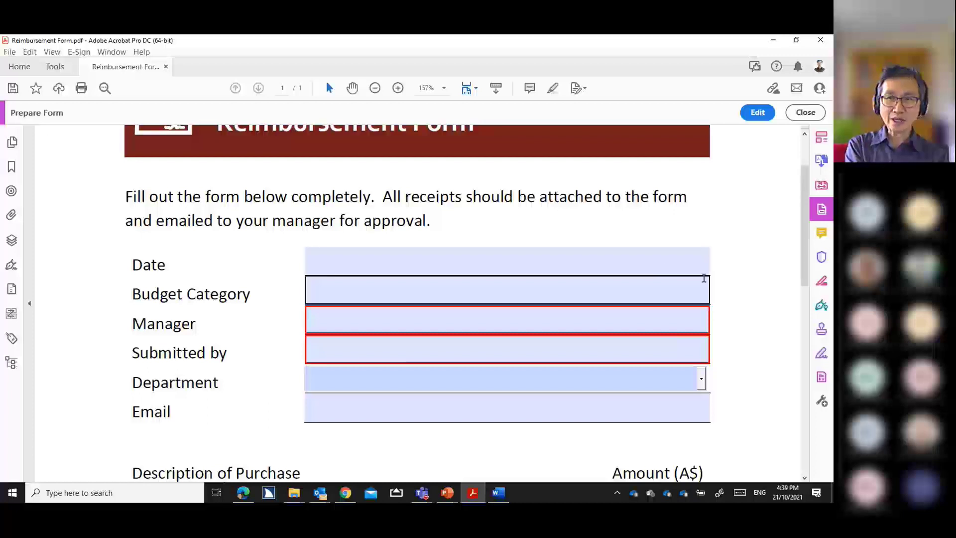
left_click(649, 261)
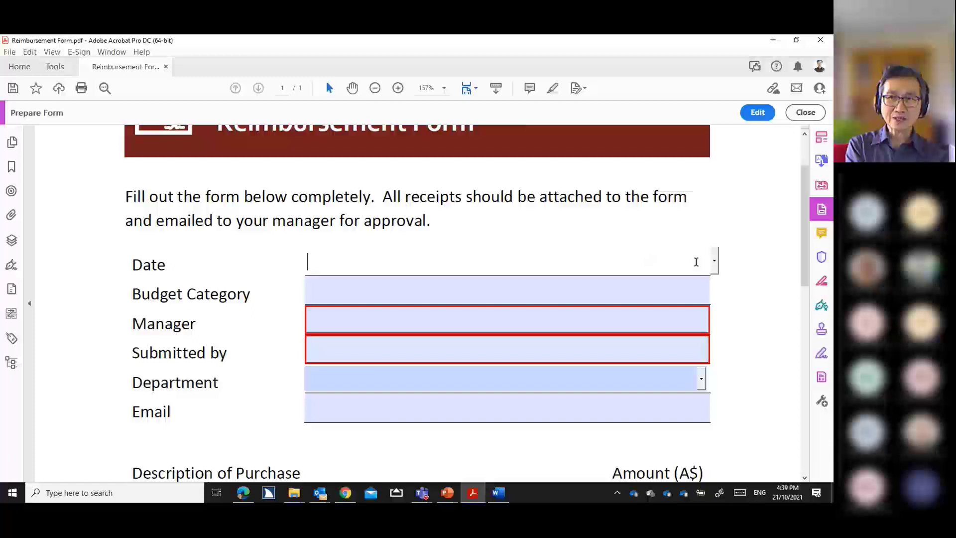
left_click(715, 261)
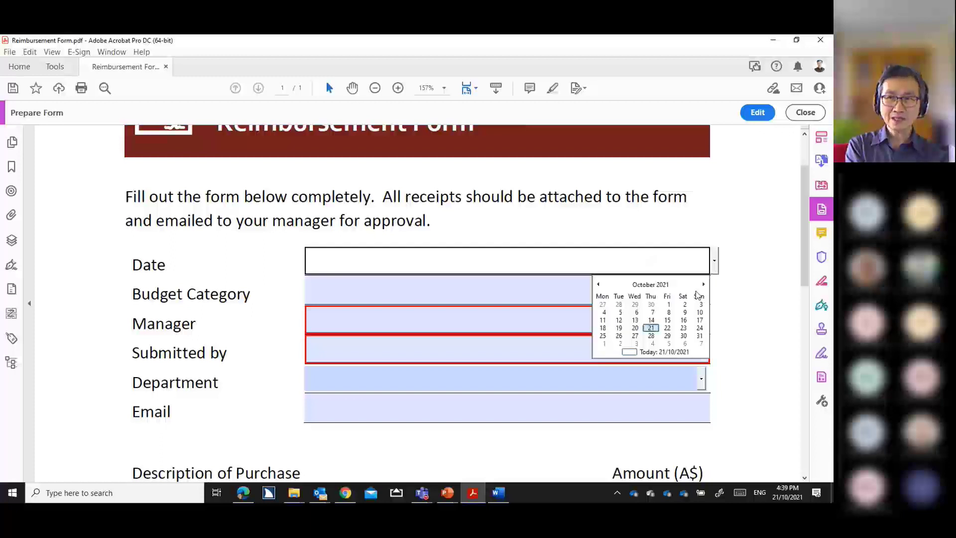
left_click(650, 328)
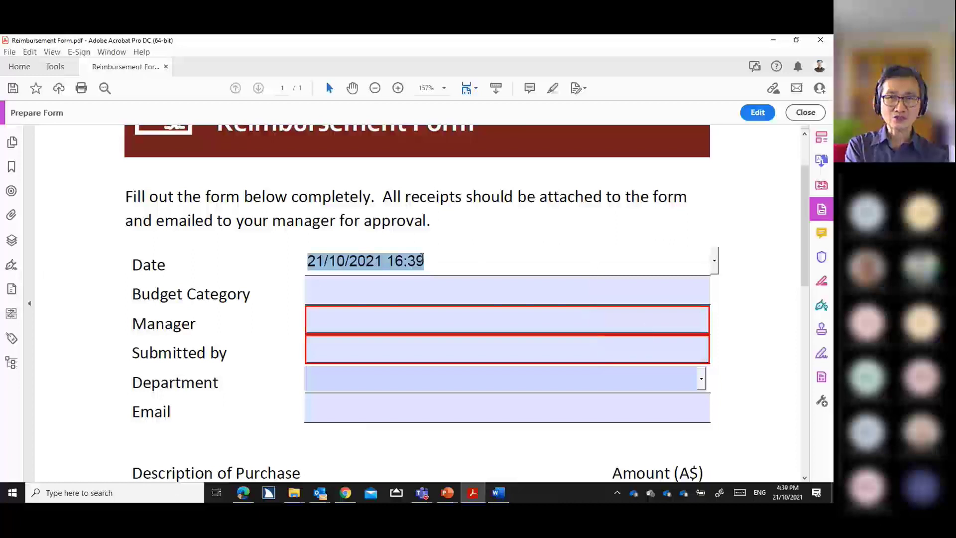
- Fill Budget Category, Manager and Submitted by with random test text and choose Human Resource as the Department
left_click(416, 292)
type("uoioiuiou")
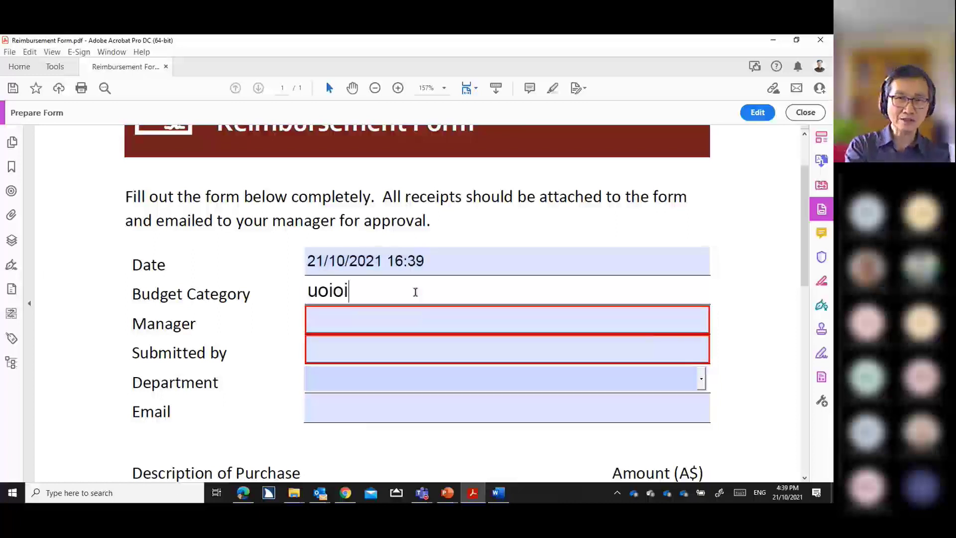
left_click(407, 315)
type("oiuoiu")
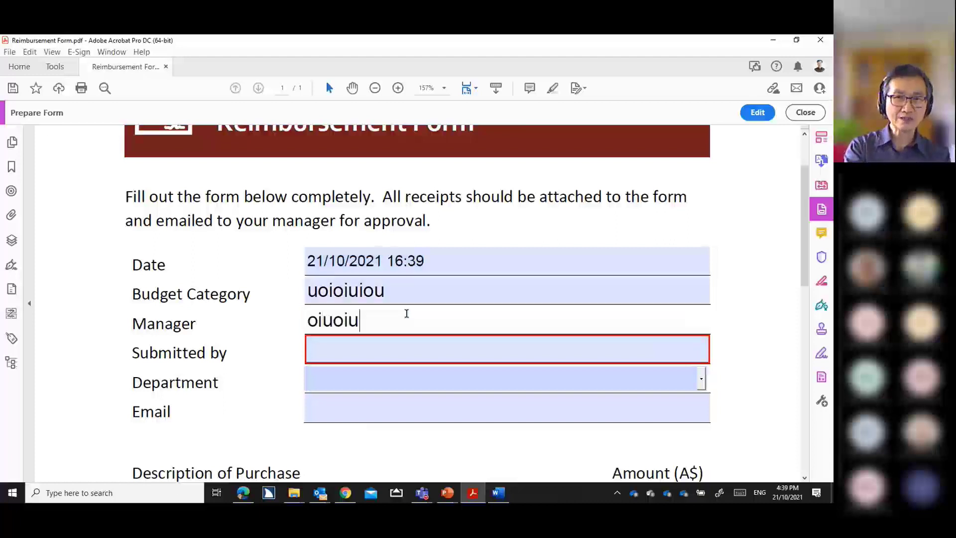
left_click(404, 340)
type("iuoiuiuo")
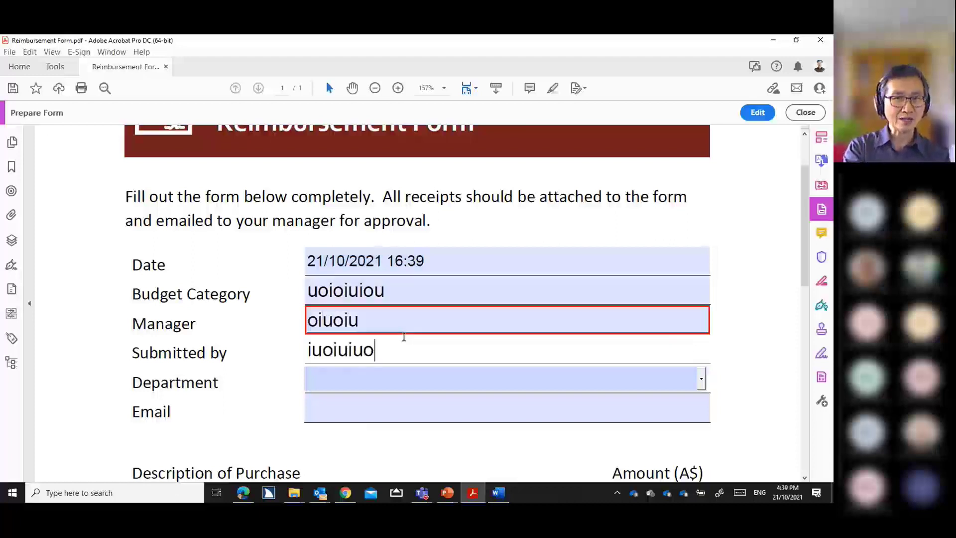
left_click(702, 382)
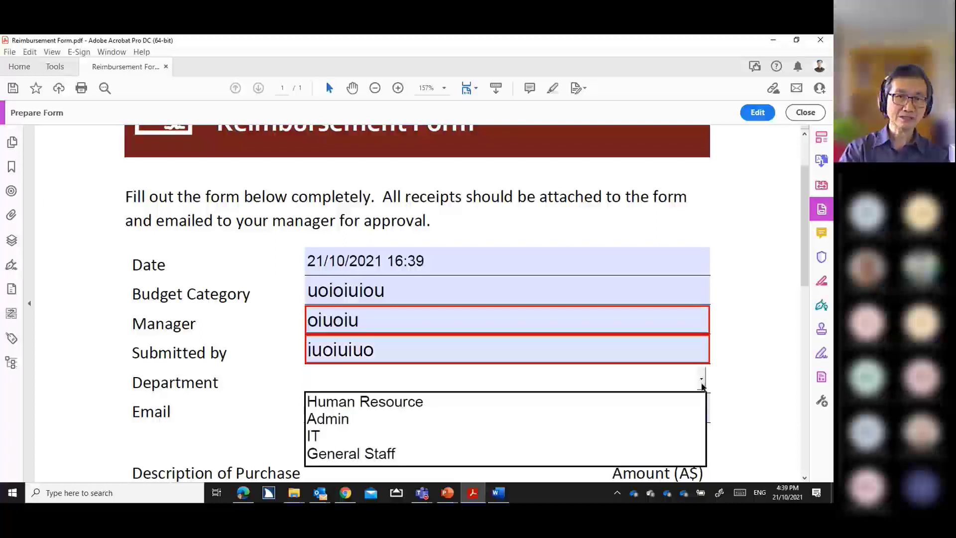
left_click(416, 402)
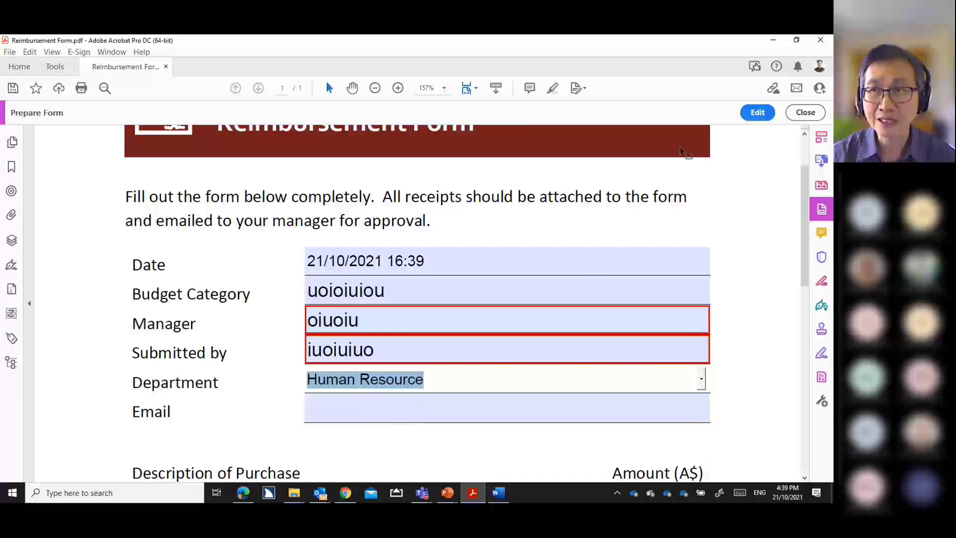
- Return to form editing and clear all entered data from the form
left_click(757, 112)
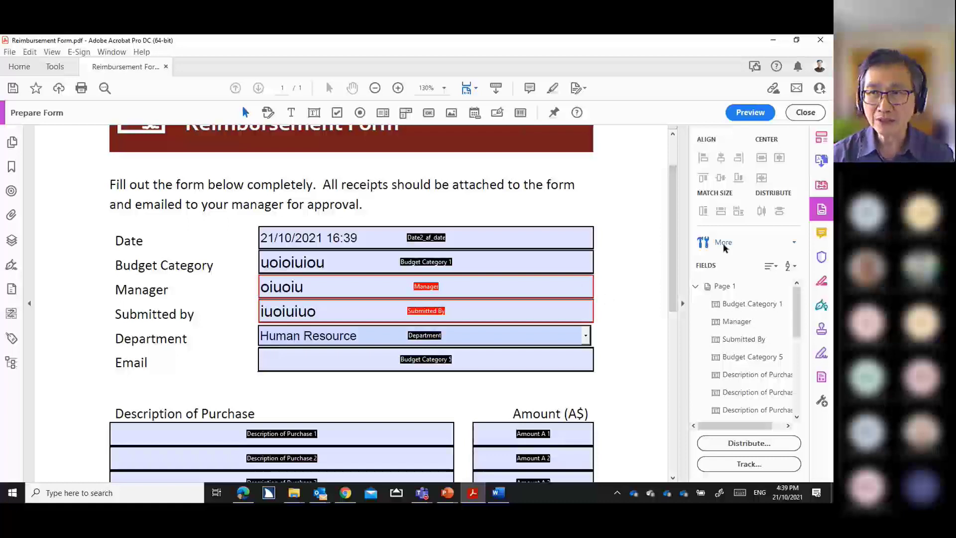
left_click(796, 246)
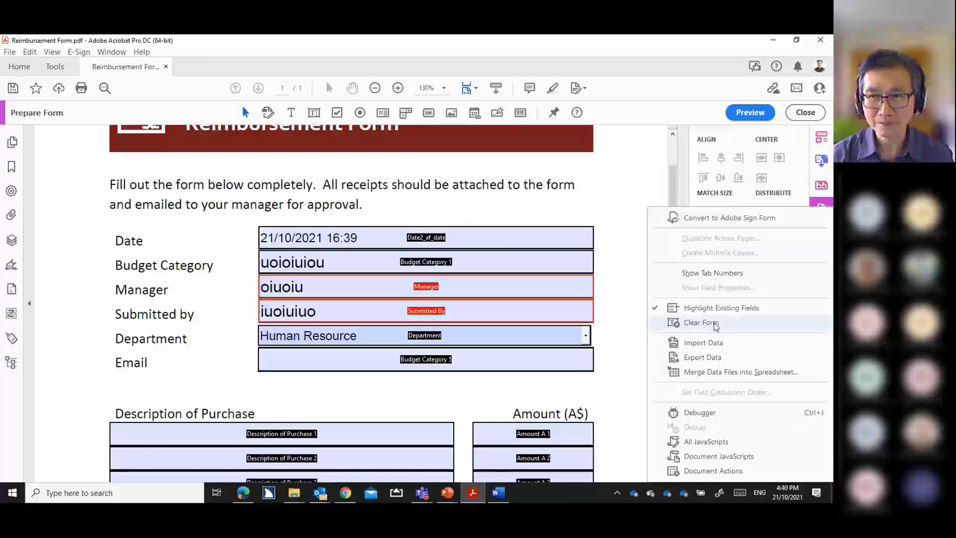
left_click(702, 323)
left_click(422, 244)
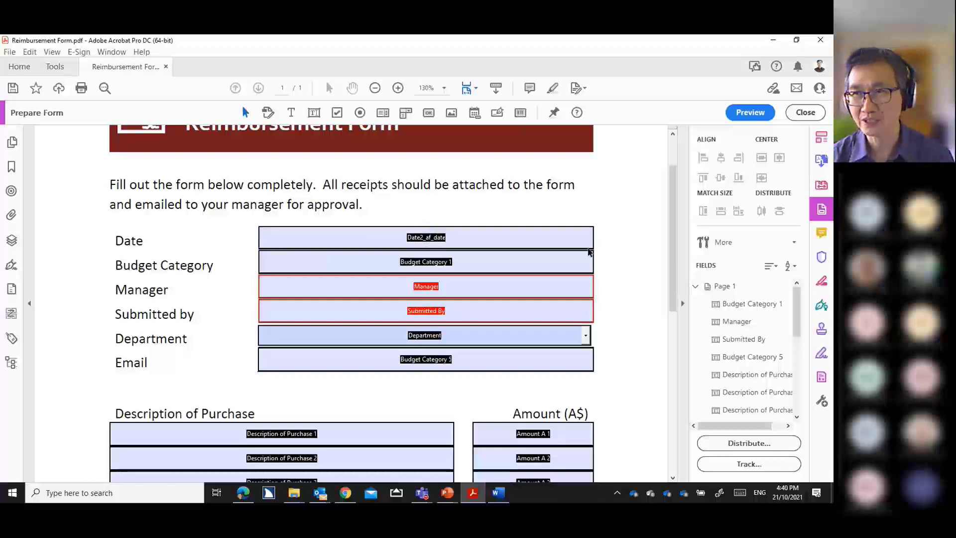
left_click(604, 250)
- Set the format category of the Amount A 1 field to Number and close its properties
scroll(607, 249, "down", 1)
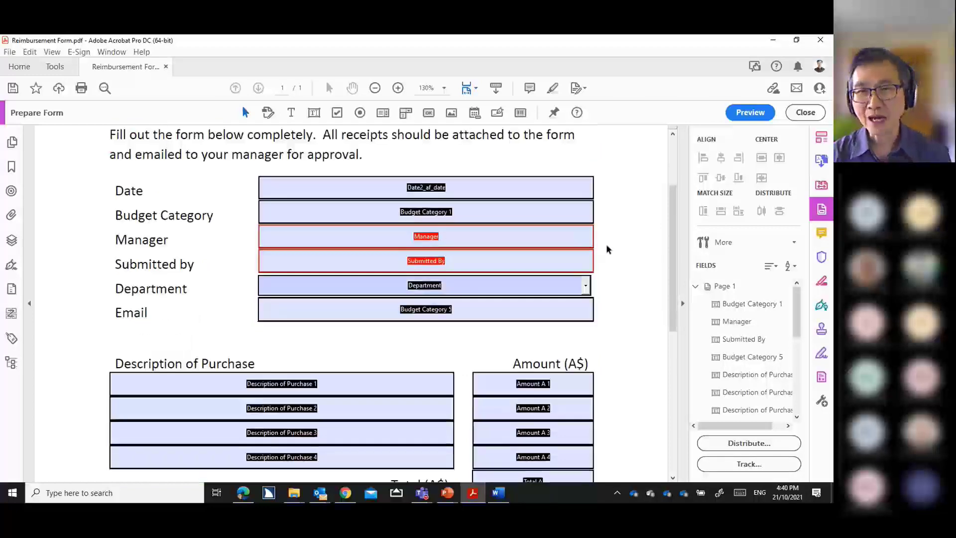
scroll(607, 246, "down", 2)
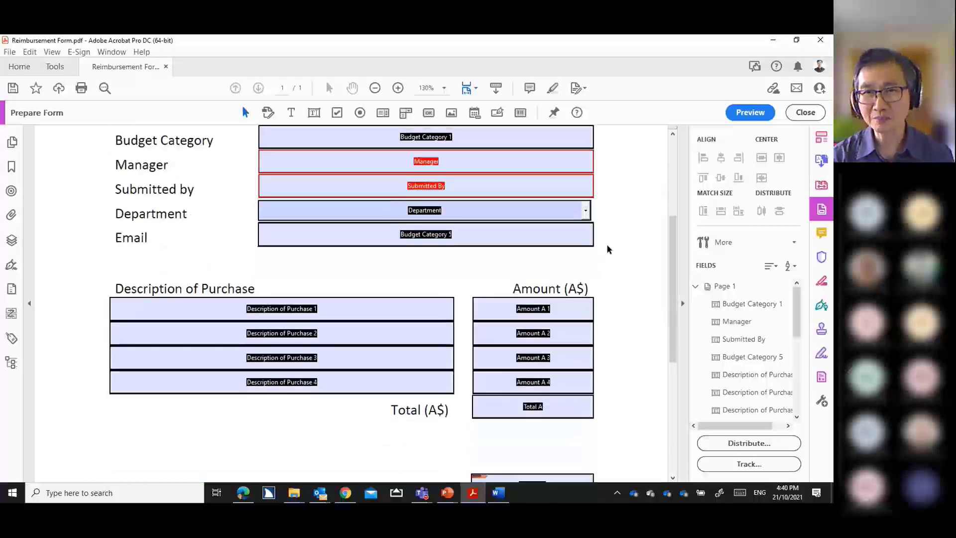
left_click(510, 284)
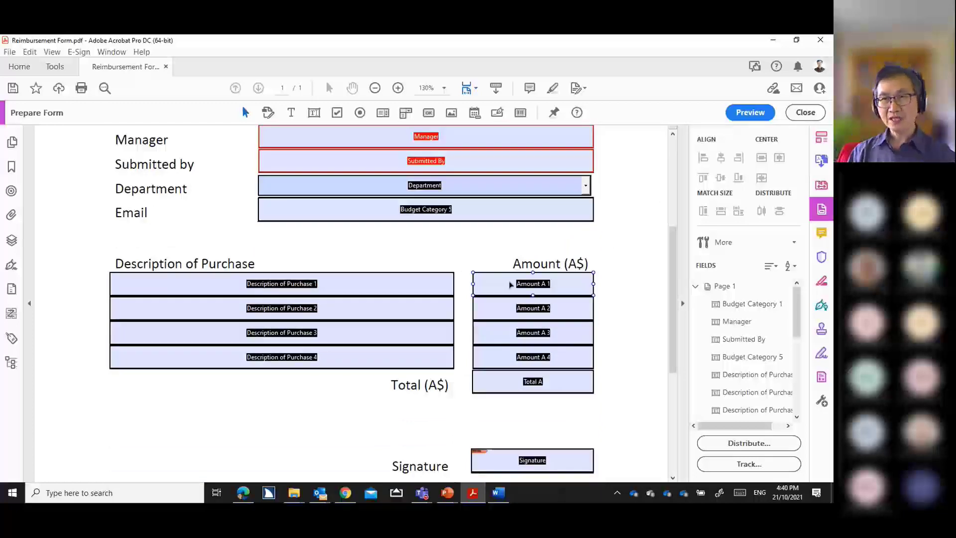
left_click(512, 381)
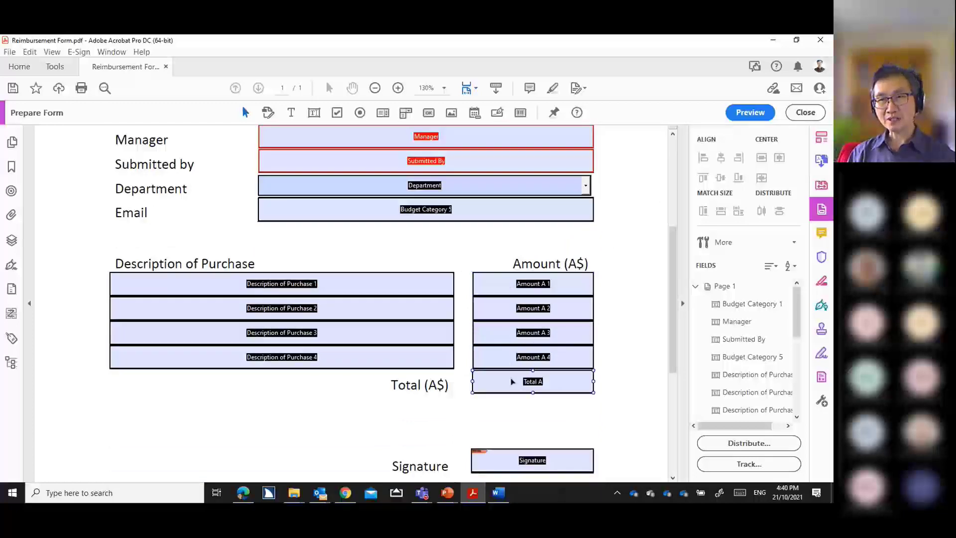
left_click(490, 260)
left_click(504, 285)
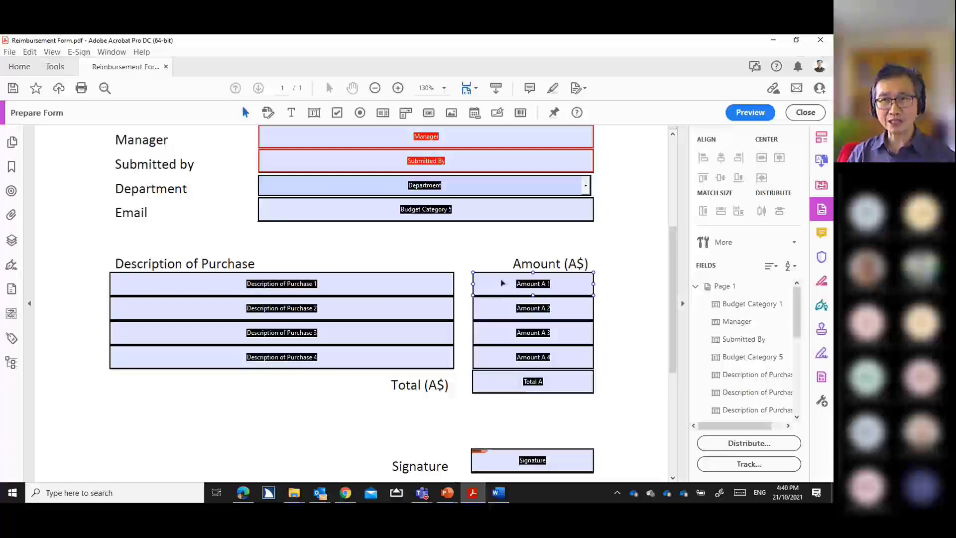
double_click(504, 283)
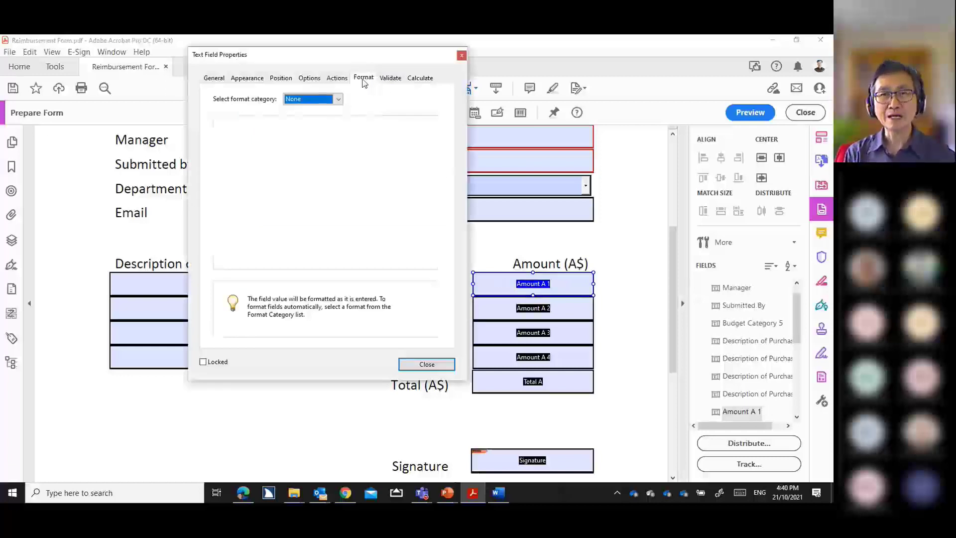
left_click(339, 99)
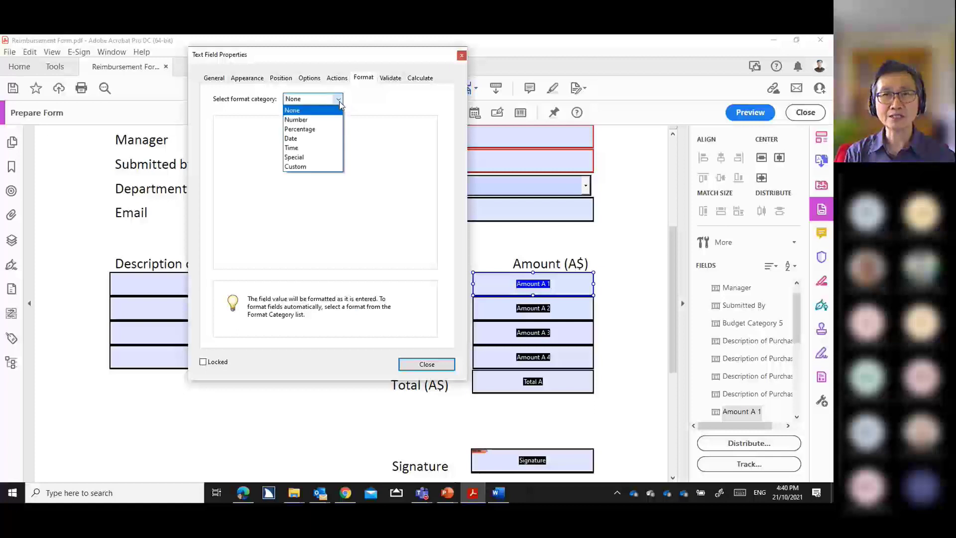
left_click(312, 121)
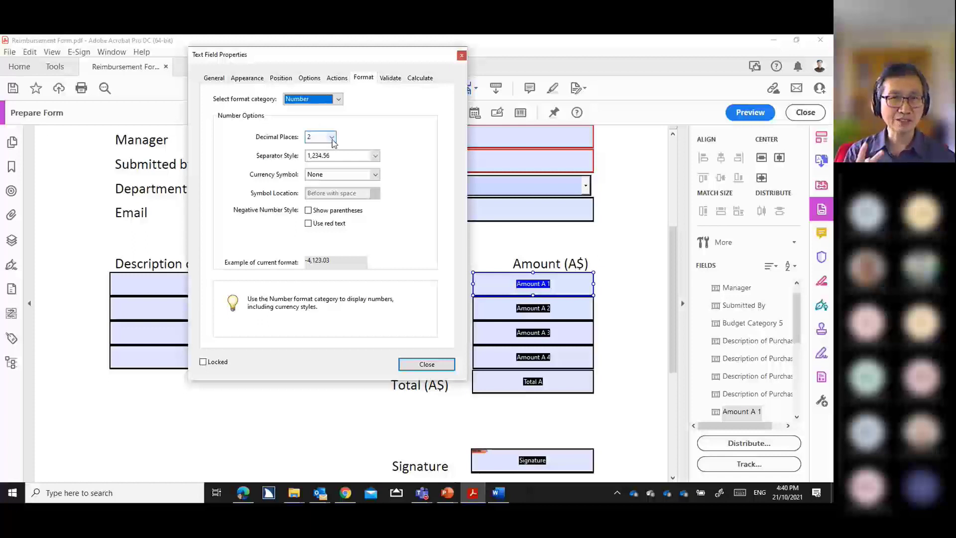
left_click(420, 364)
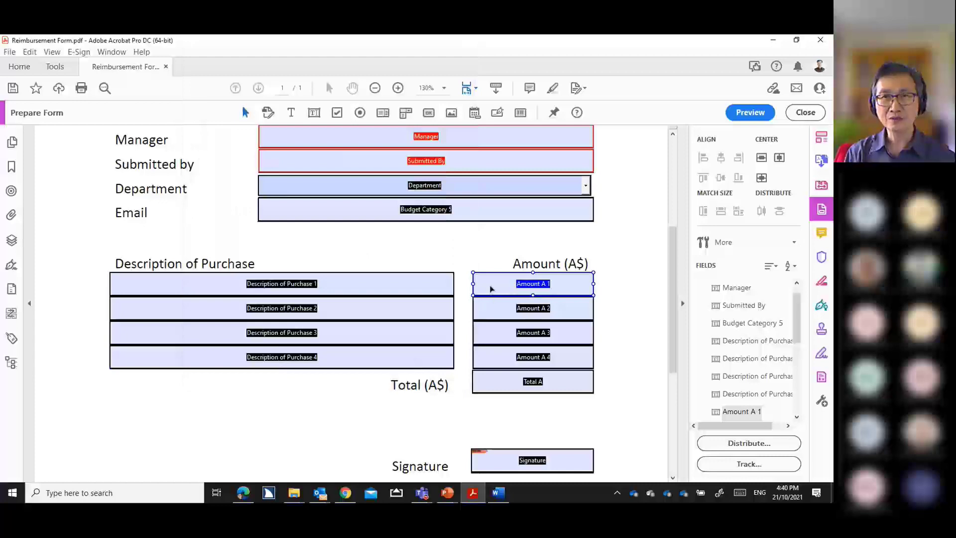
- Review the Amount A 1 field's general, appearance, position, options, actions and format properties, leaving the settings as they are
double_click(491, 289)
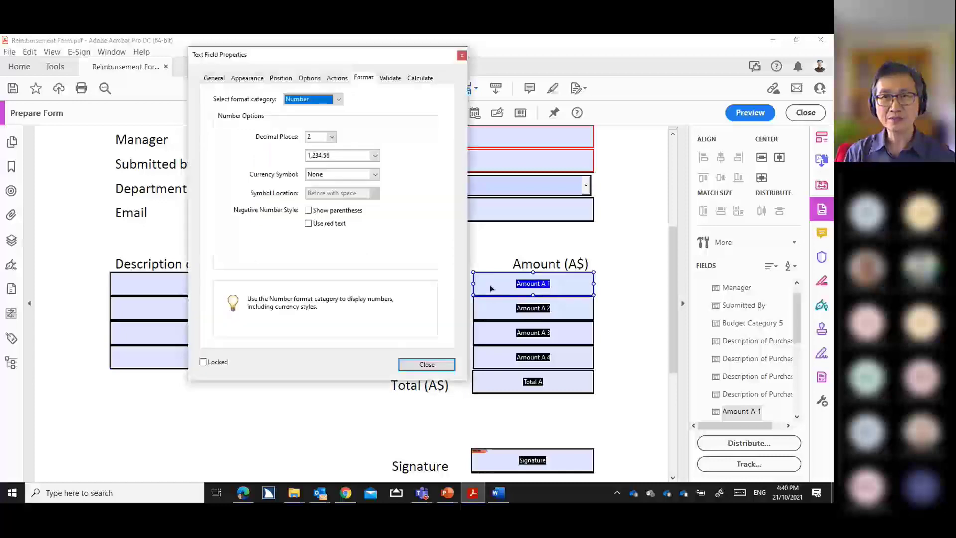
left_click(232, 80)
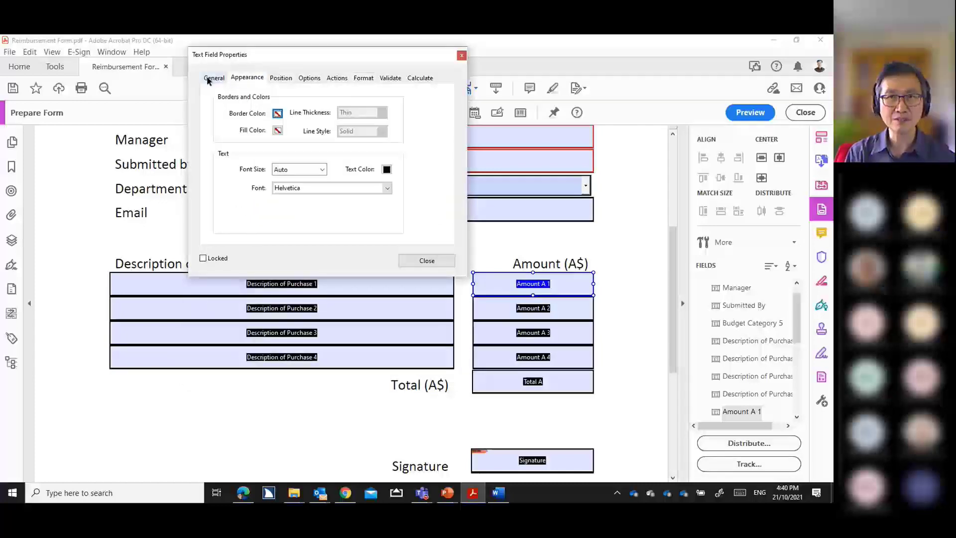
left_click(210, 80)
left_click(248, 79)
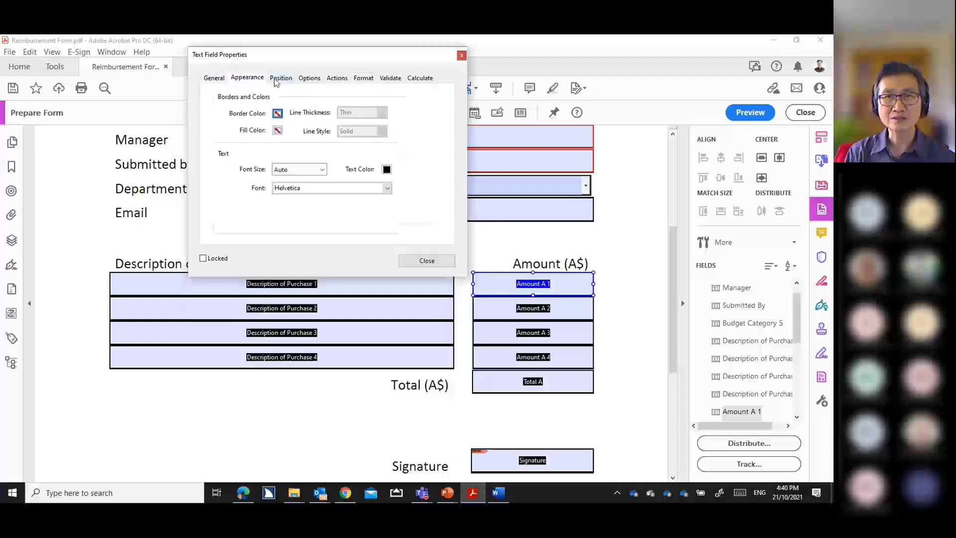
left_click(283, 79)
left_click(309, 78)
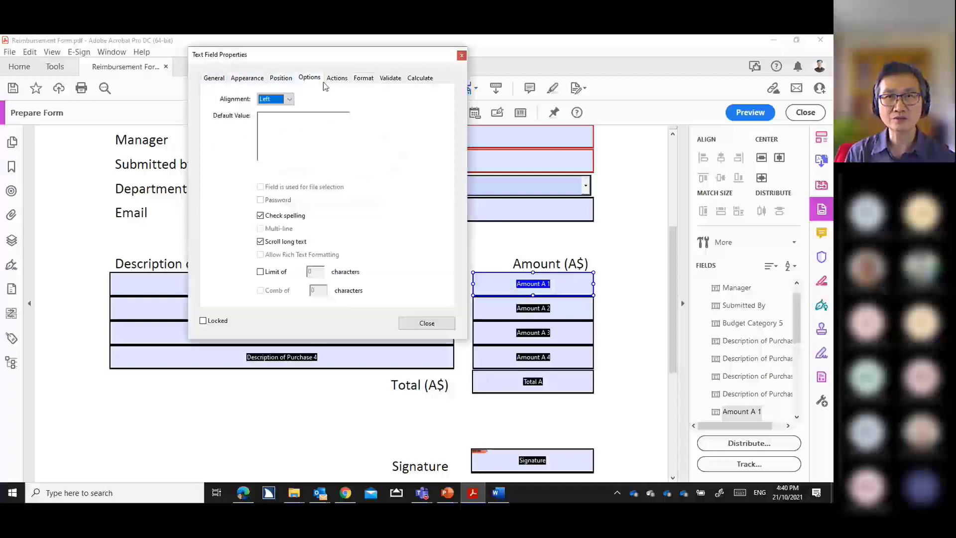
left_click(277, 81)
left_click(252, 82)
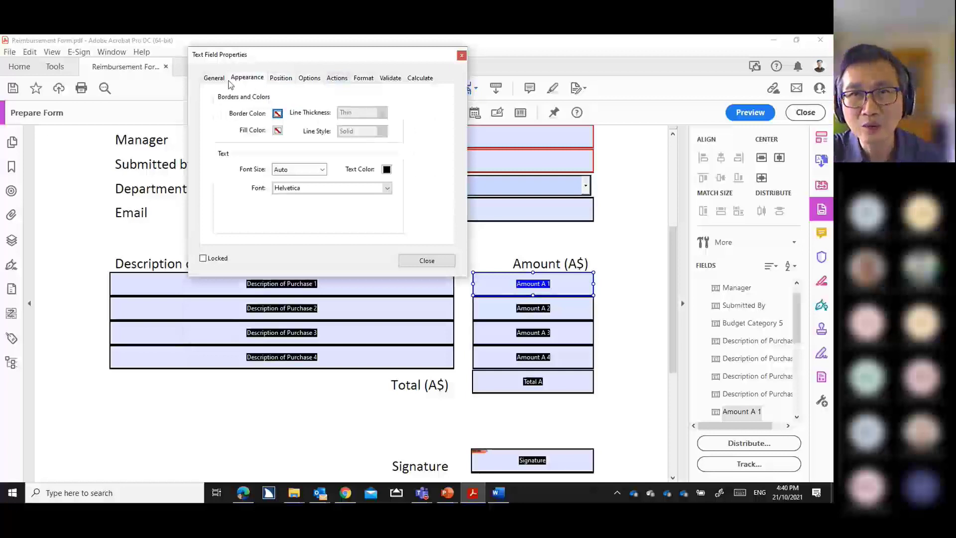
left_click(215, 80)
left_click(337, 79)
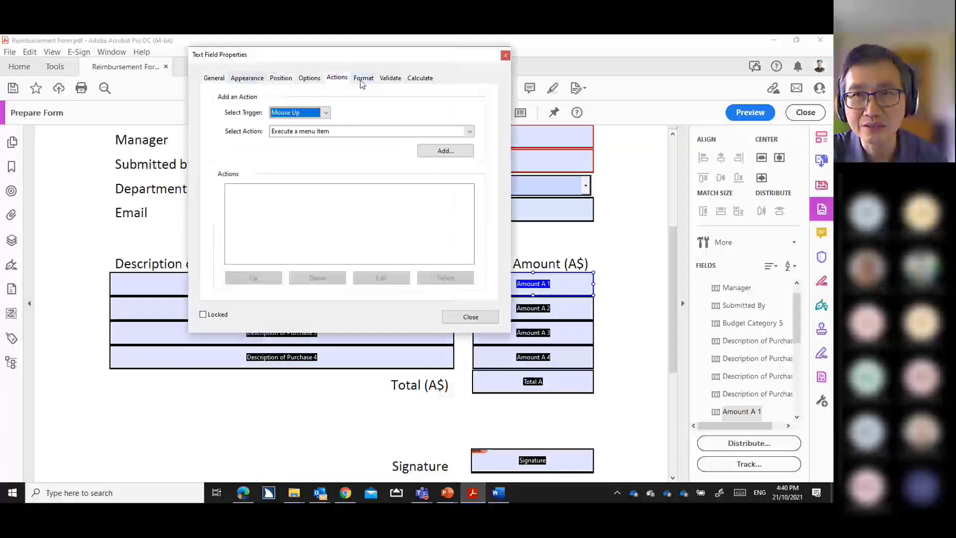
left_click(364, 79)
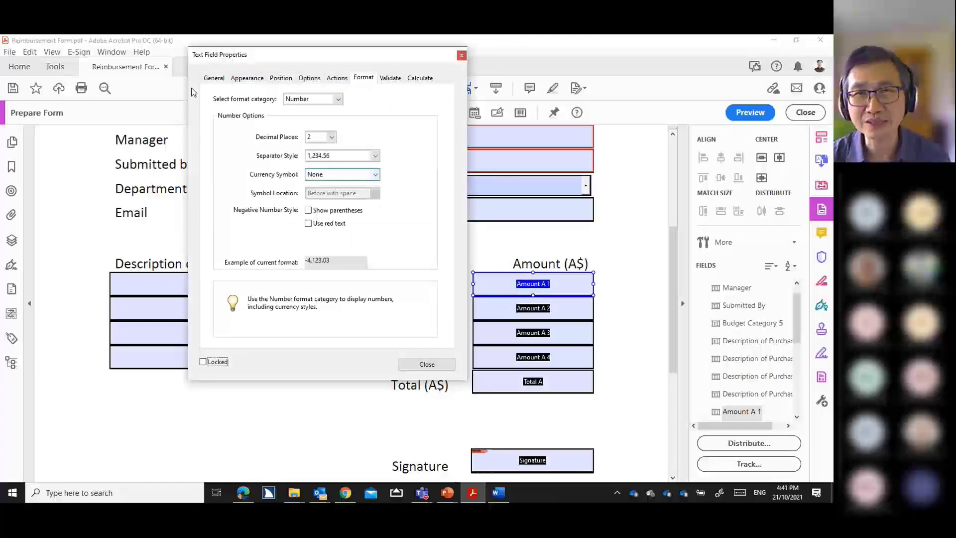
left_click(214, 78)
left_click(246, 79)
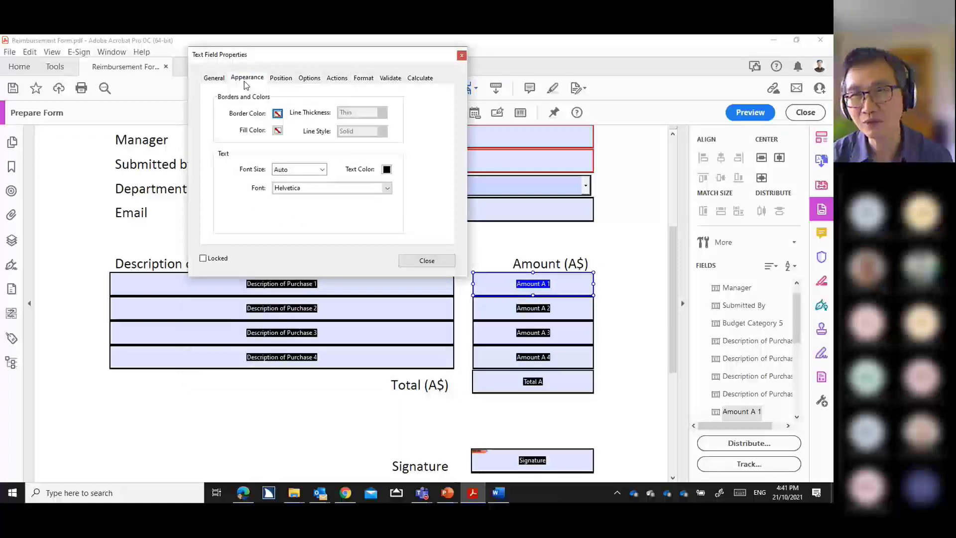
left_click(363, 78)
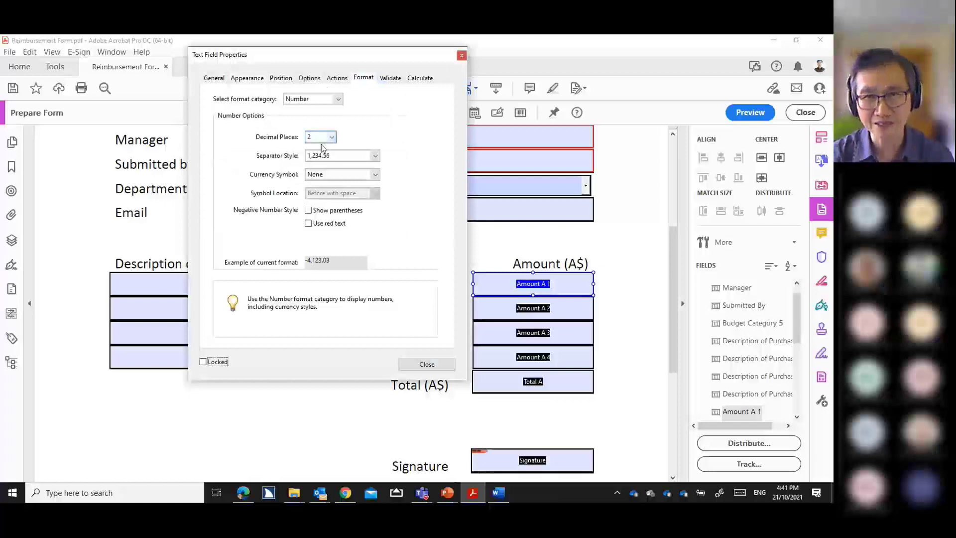
left_click(426, 369)
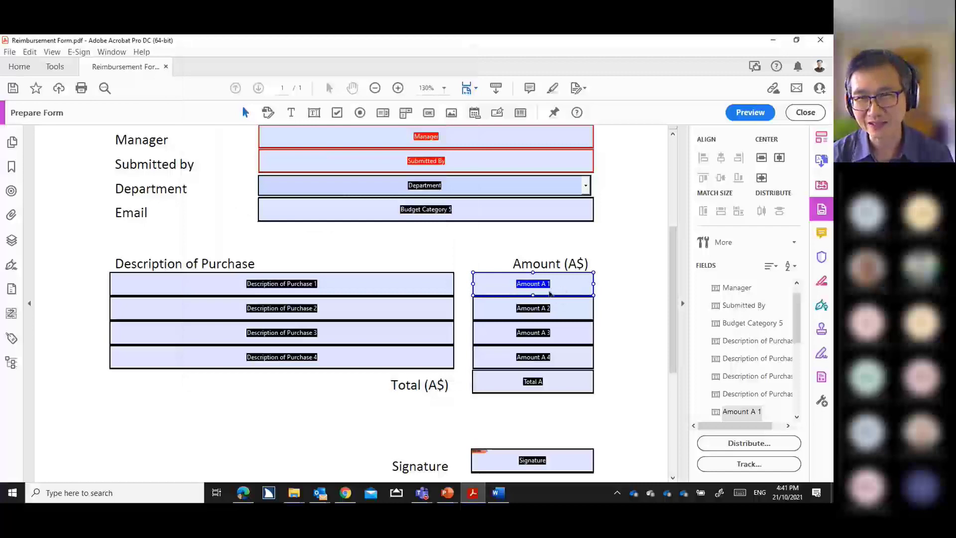
- Set the format category of the Amount A 2 field to Number and close its properties
left_click(541, 318, "ctrl")
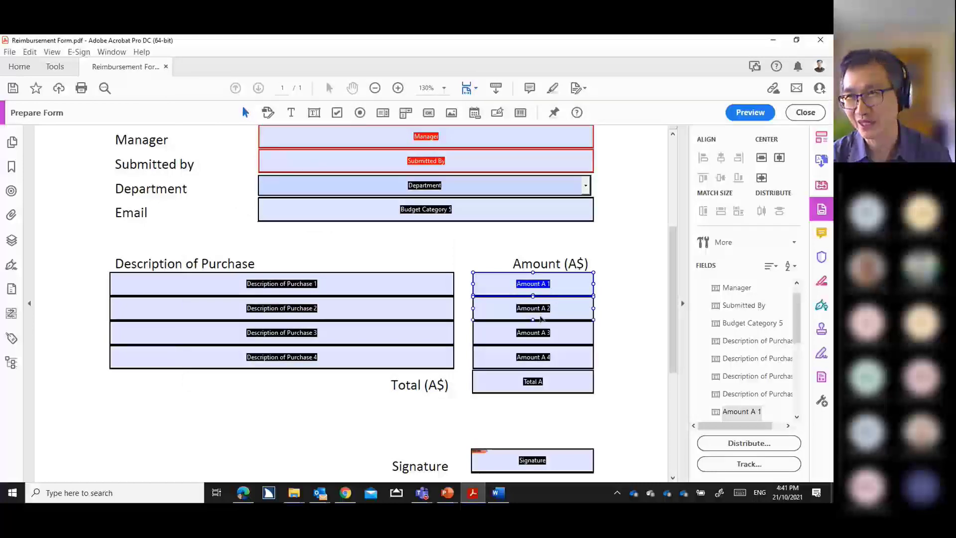
double_click(541, 317)
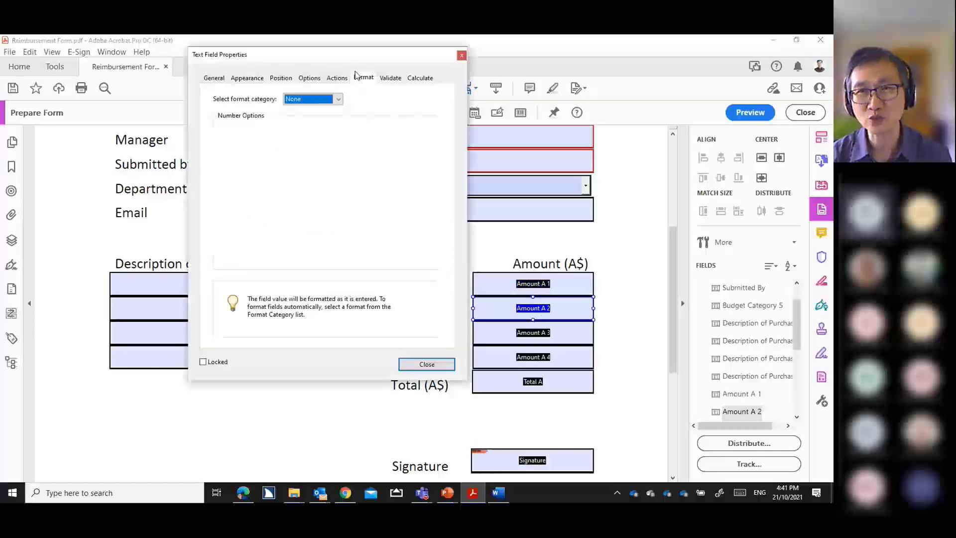
left_click(335, 99)
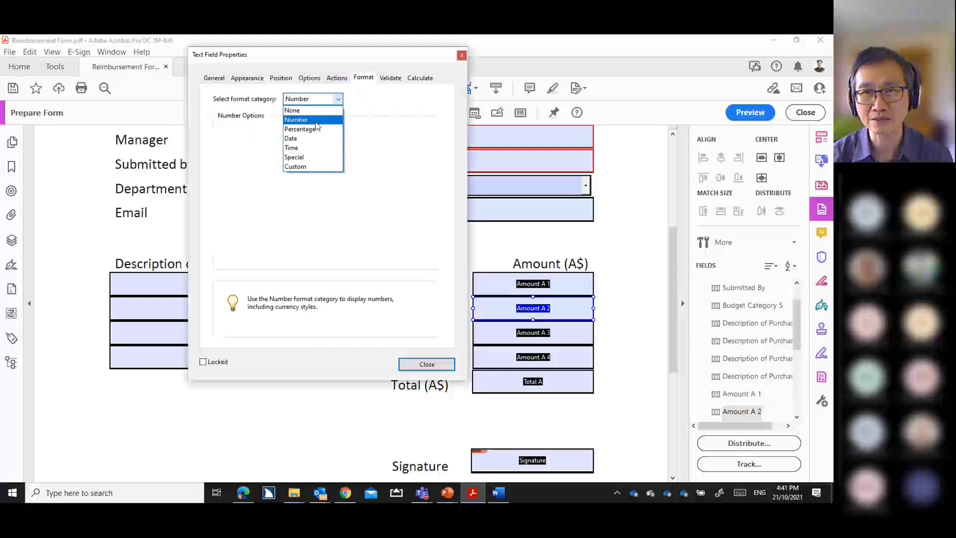
left_click(317, 125)
left_click(427, 364)
- Set the format category of the Amount A 3 field to Number and close its properties
double_click(519, 332)
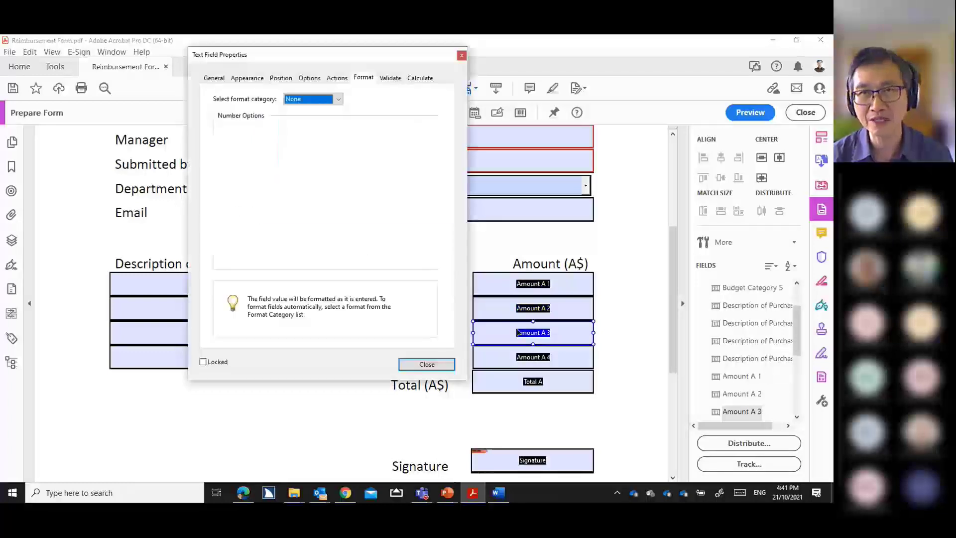
left_click(338, 99)
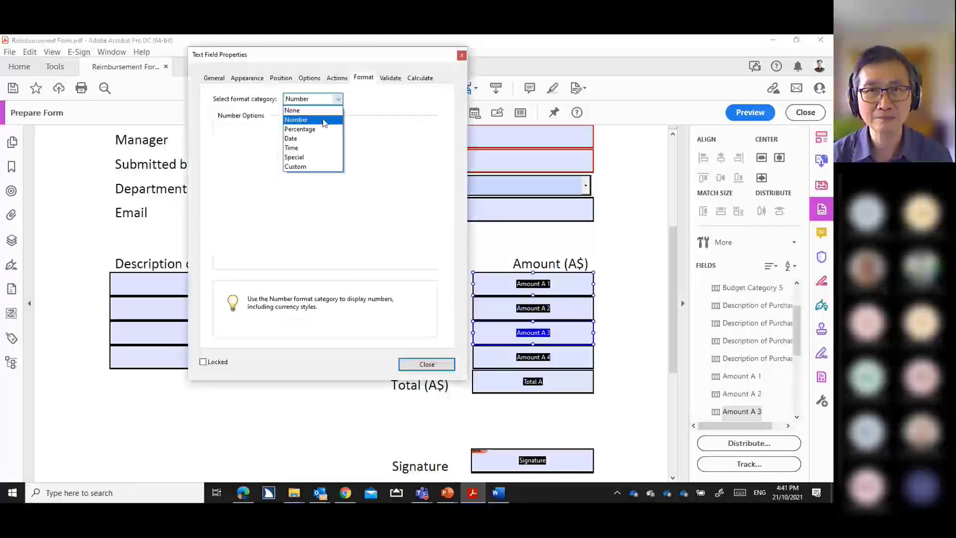
left_click(325, 123)
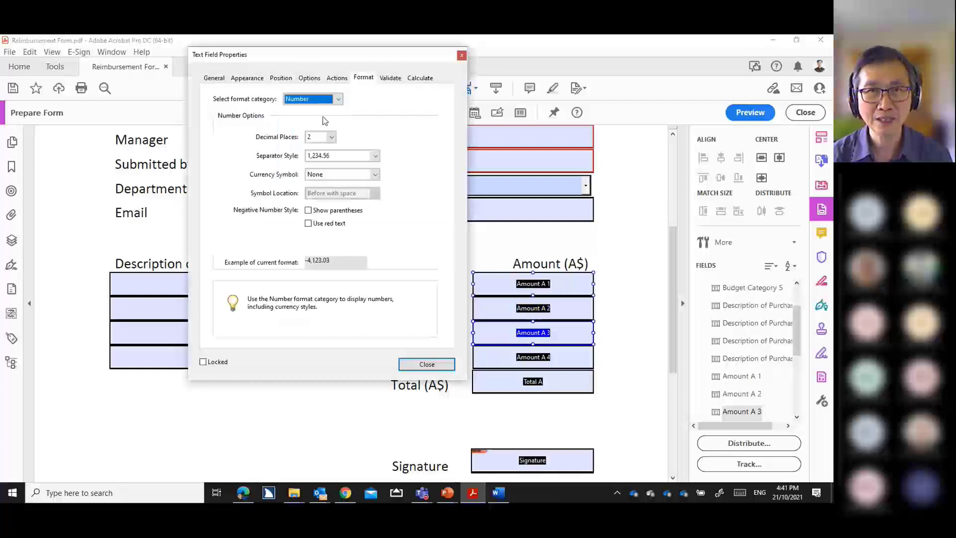
left_click(426, 367)
- Set the format category of the Amount A 4 field to Number
double_click(496, 362)
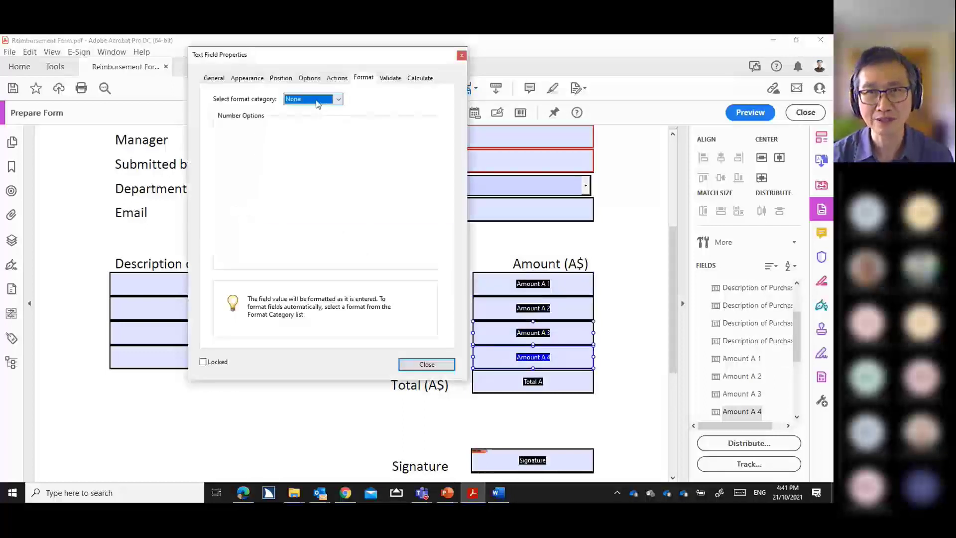
left_click(317, 102)
left_click(318, 116)
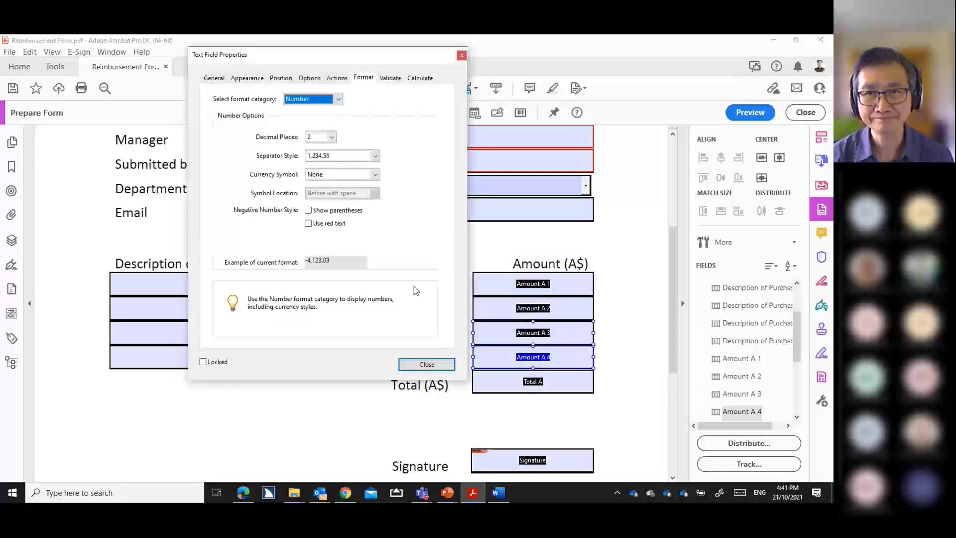
- Close the Amount A 4 properties and set the format category of the Total A field to Number
left_click(425, 364)
left_click(514, 388)
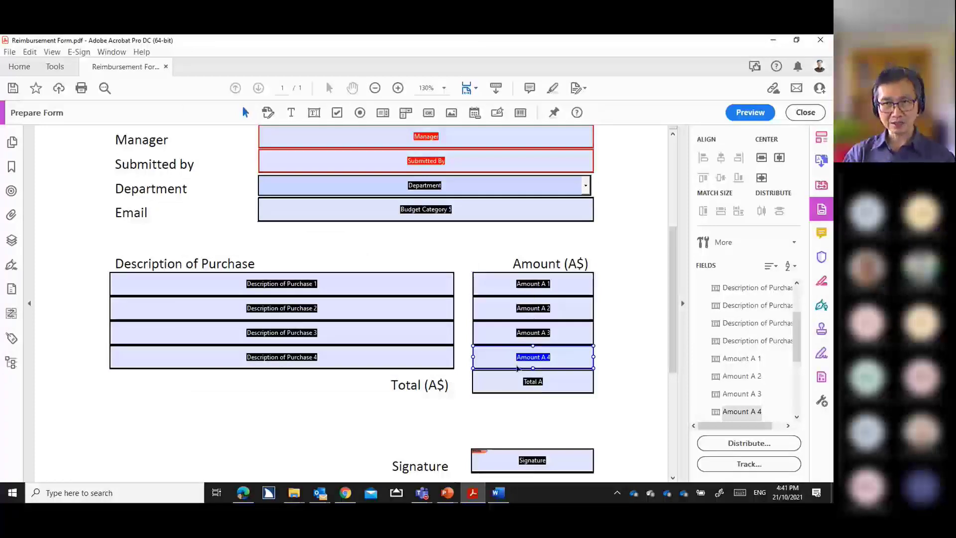
double_click(519, 383)
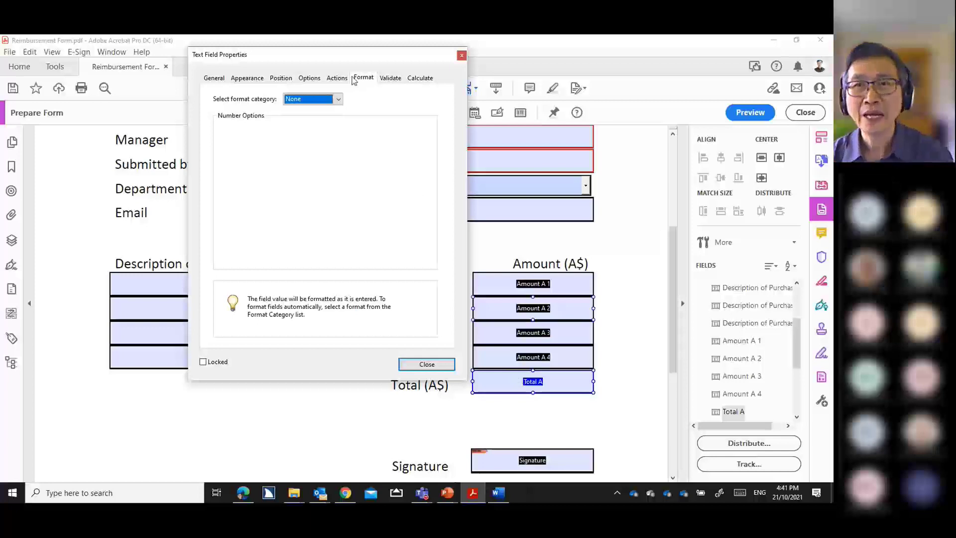
left_click_drag(348, 60, 289, 83)
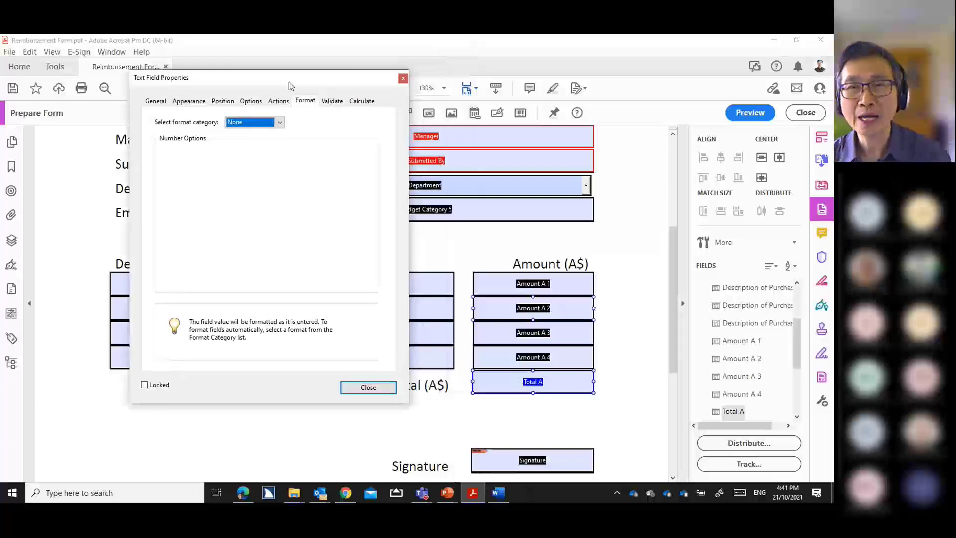
left_click(279, 123)
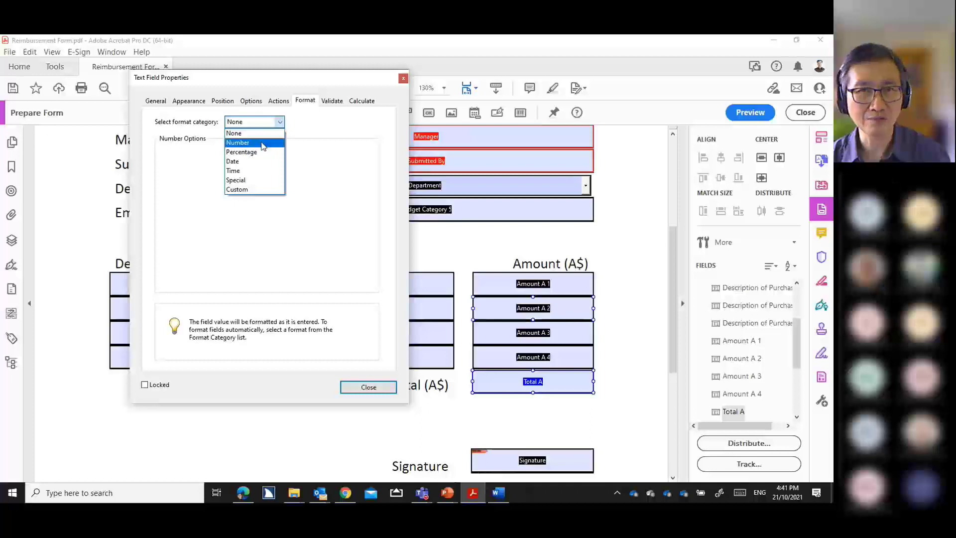
left_click(262, 145)
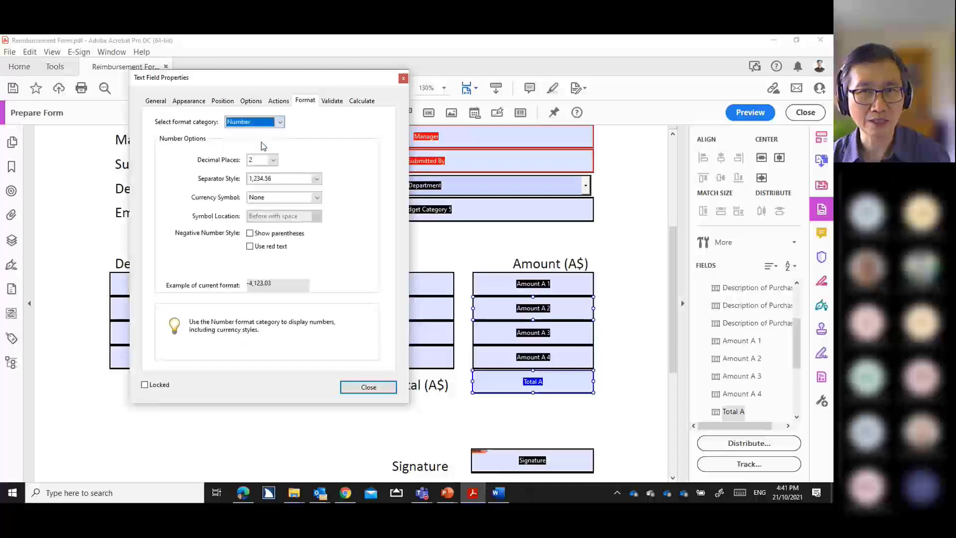
- Make Total A calculate as the sum of Amount A 1, Amount A 2, Amount A 3 and Amount A 4, and close its properties
left_click(362, 104)
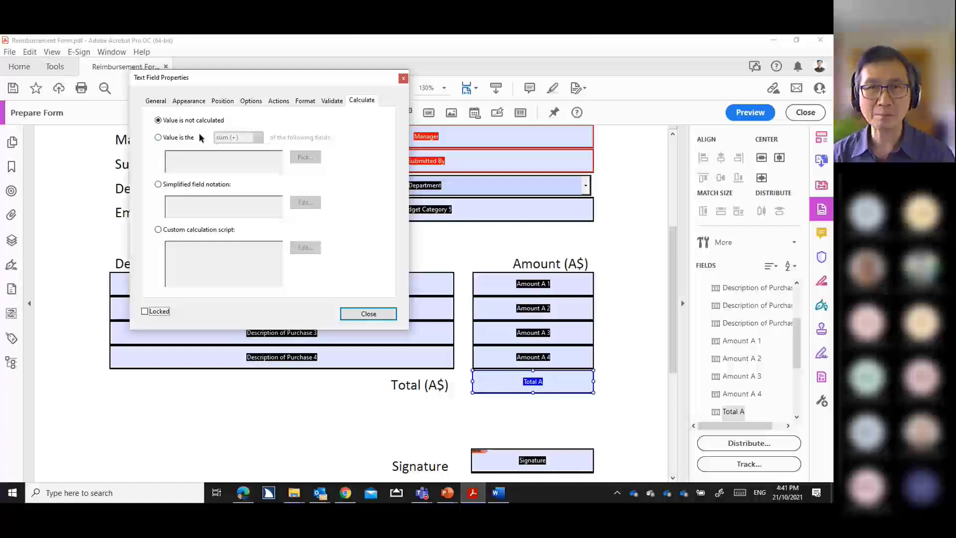
left_click(159, 138)
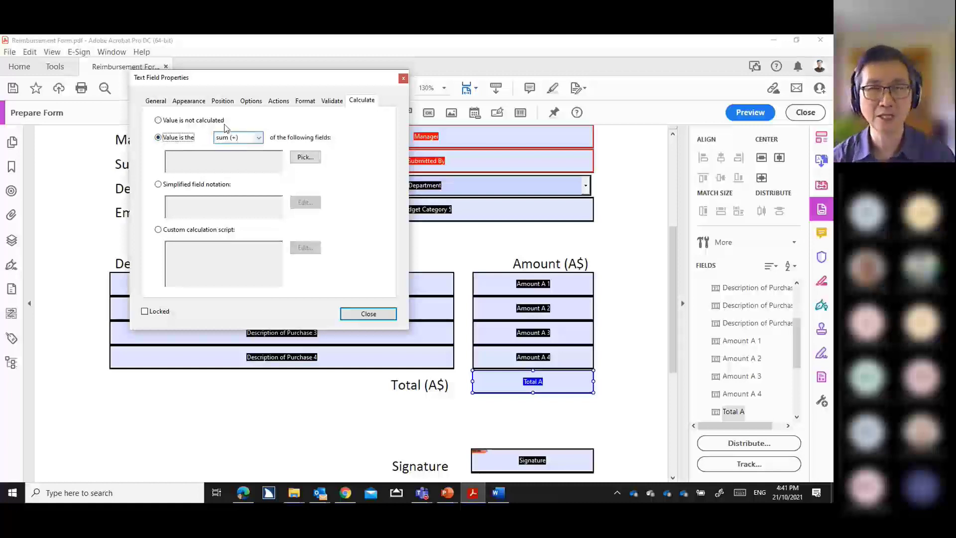
left_click(303, 158)
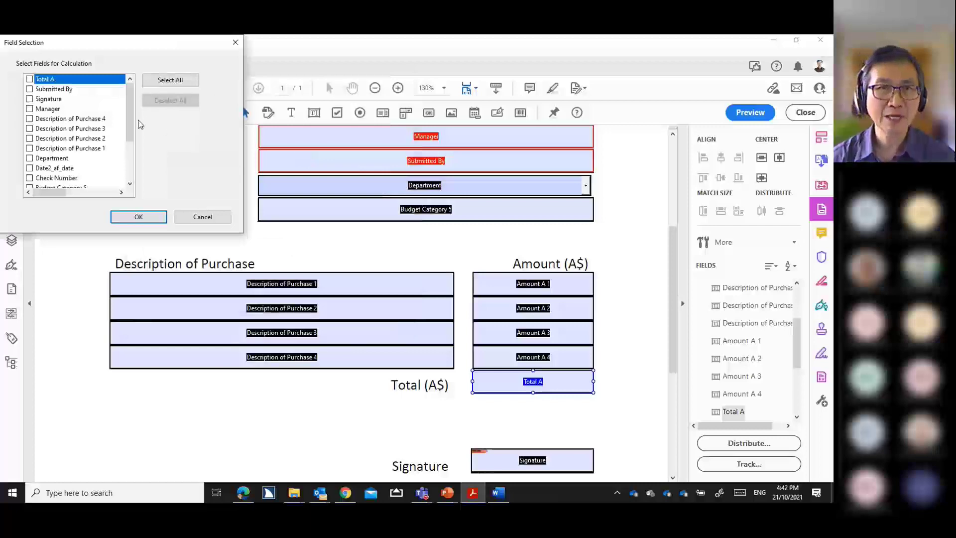
left_click_drag(130, 119, 93, 159)
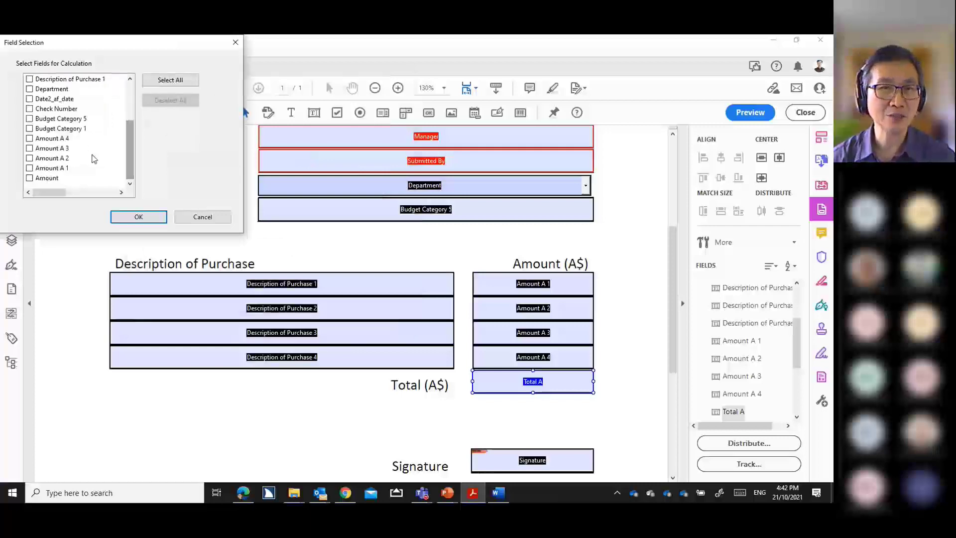
left_click(29, 138)
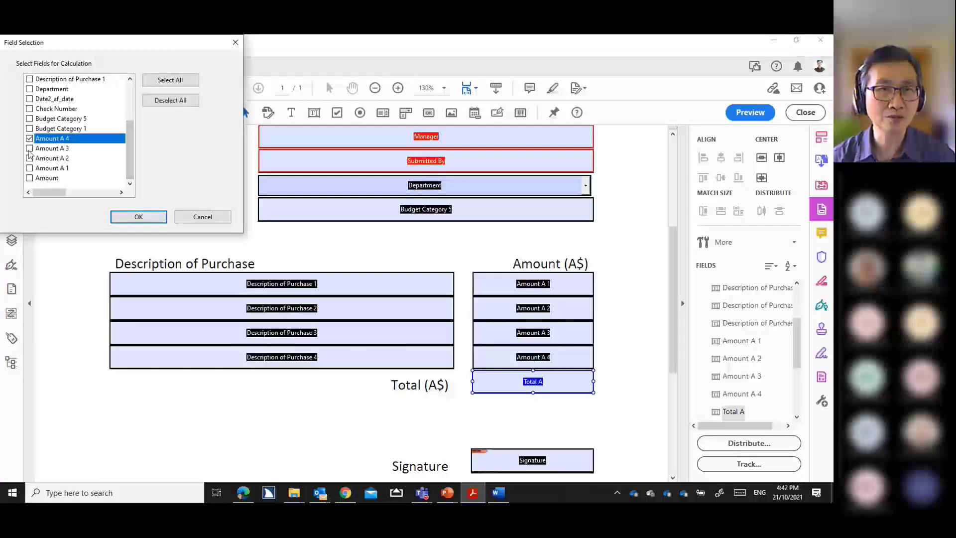
left_click(30, 149)
left_click(29, 158)
left_click(29, 168)
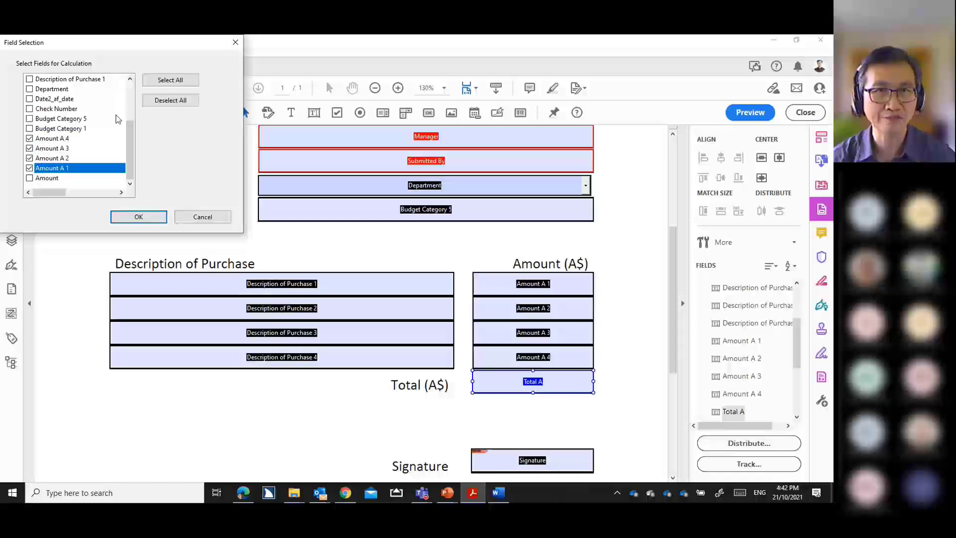
left_click(138, 217)
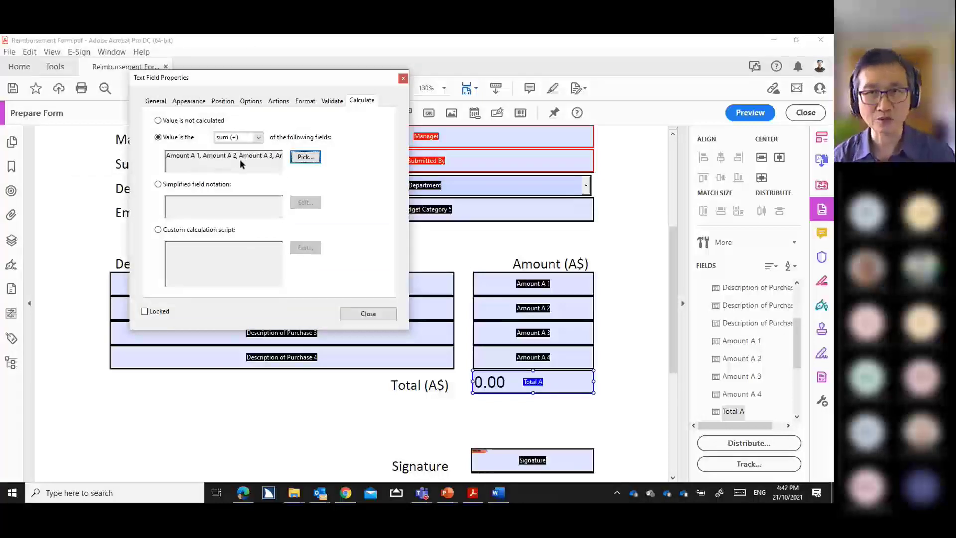
left_click(368, 317)
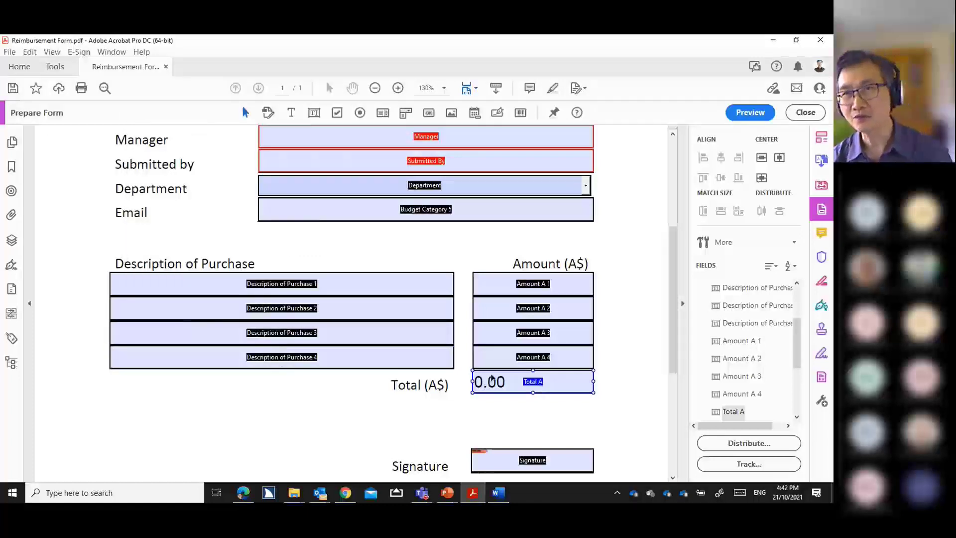
left_click(560, 358, "ctrl")
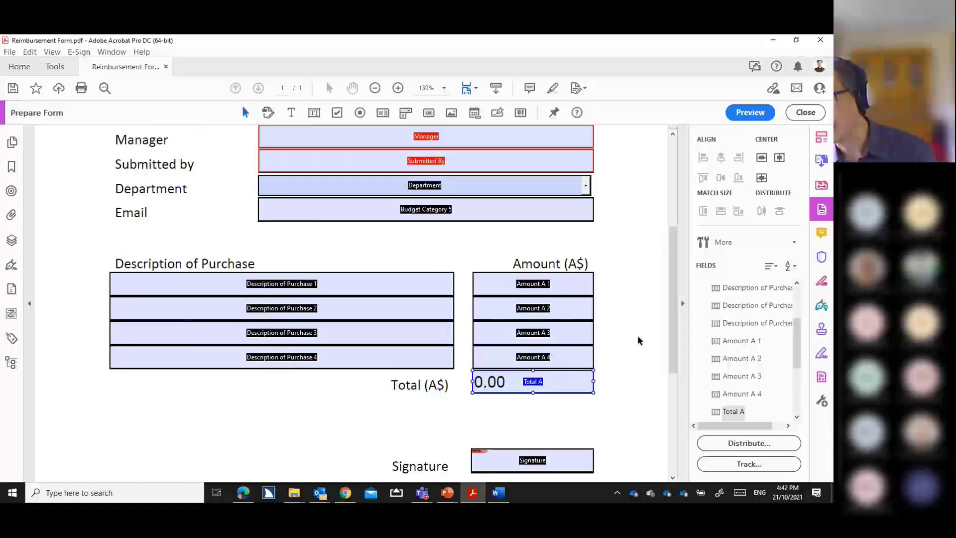
right_click(567, 379)
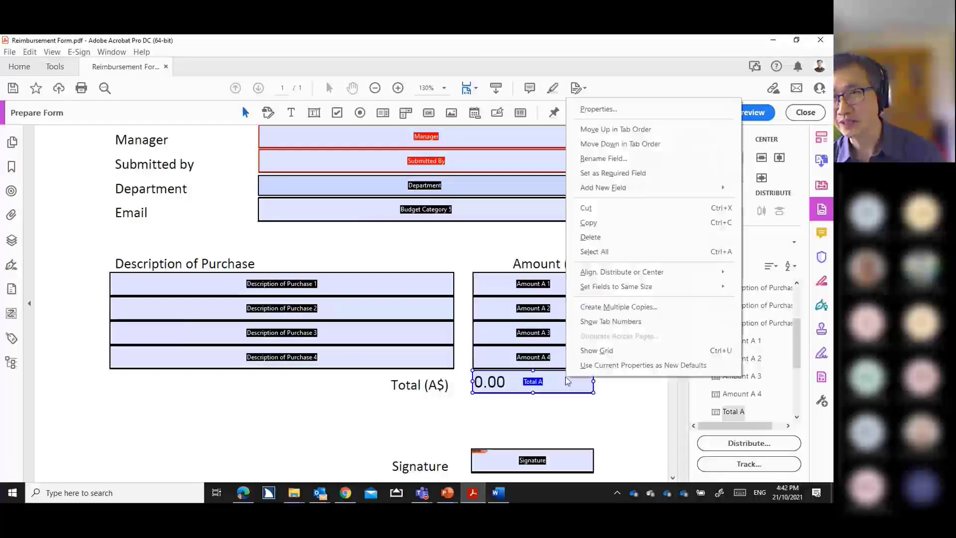
left_click(562, 383)
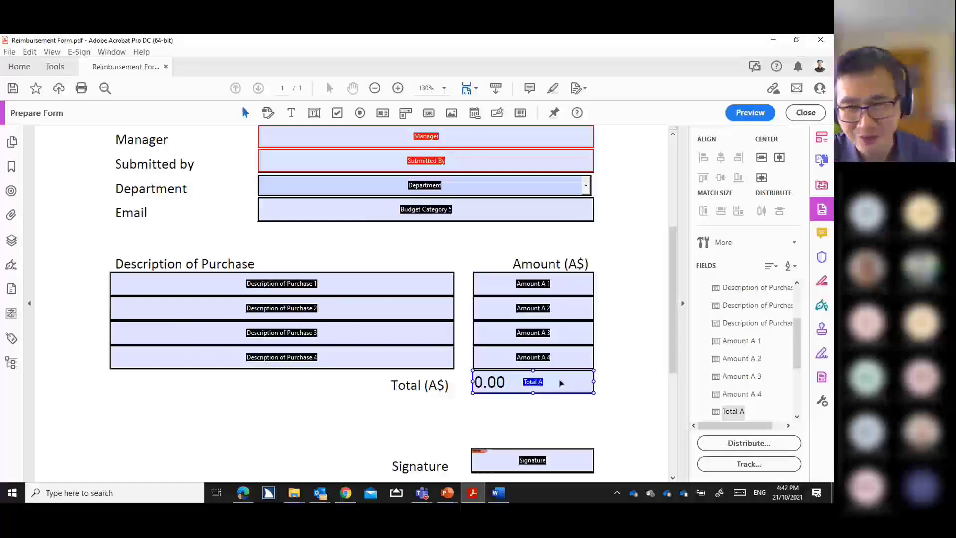
- Preview the form with its calculated total, close the form tool and reopen Prepare Form
left_click(743, 117)
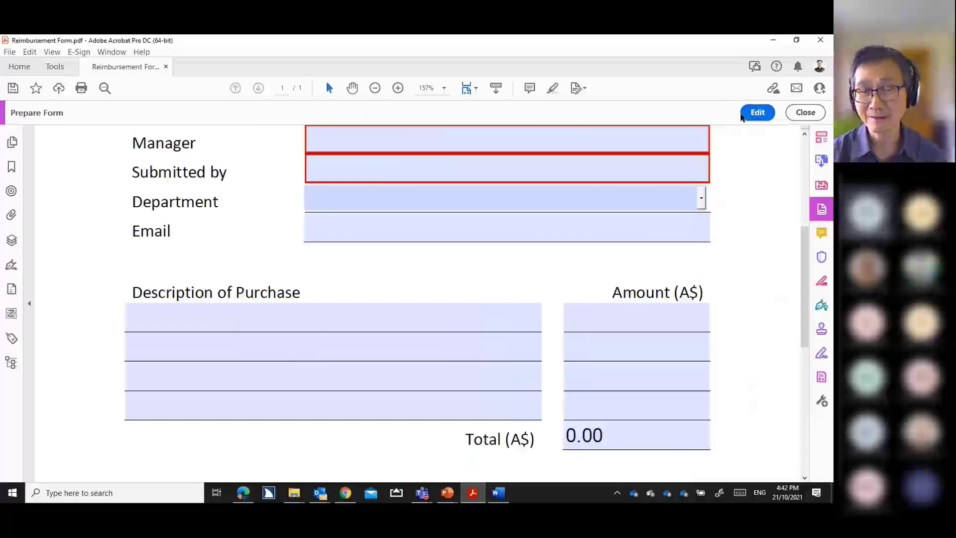
left_click(800, 117)
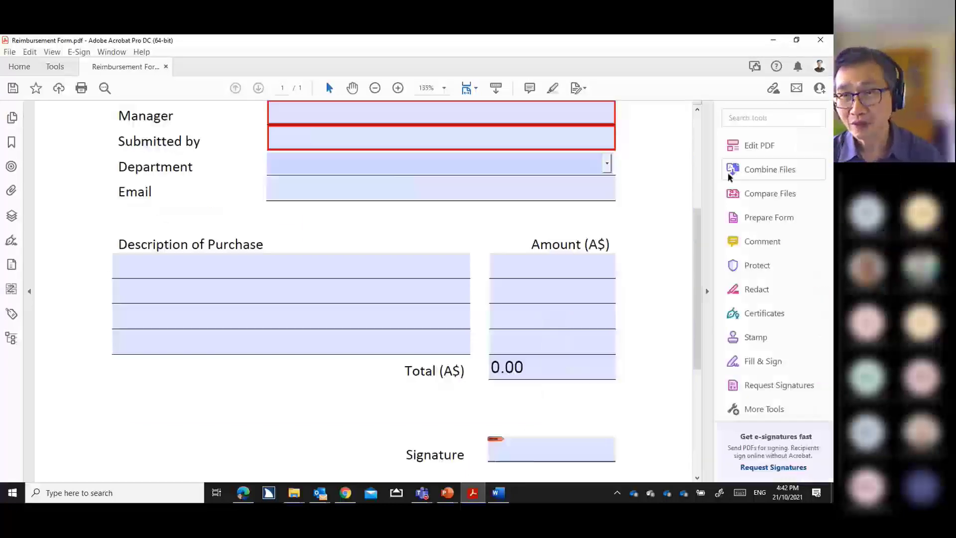
left_click(762, 219)
- Set the text alignment of the Total A field to Right and close its properties
left_click(550, 390)
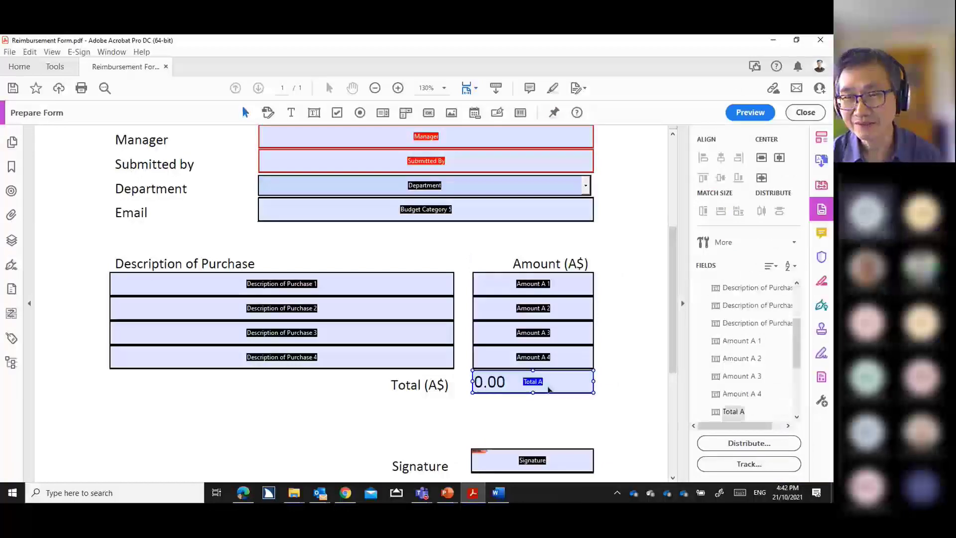
double_click(549, 390)
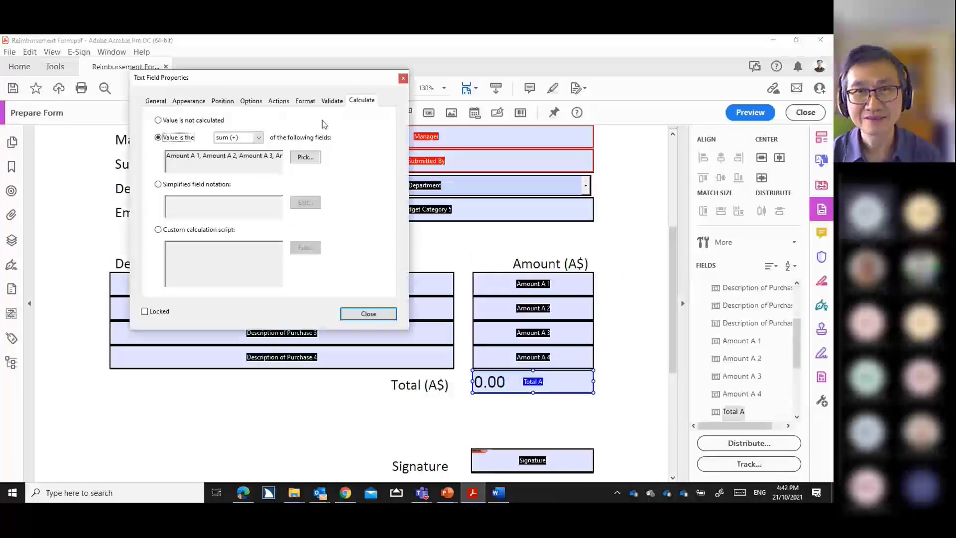
left_click(256, 103)
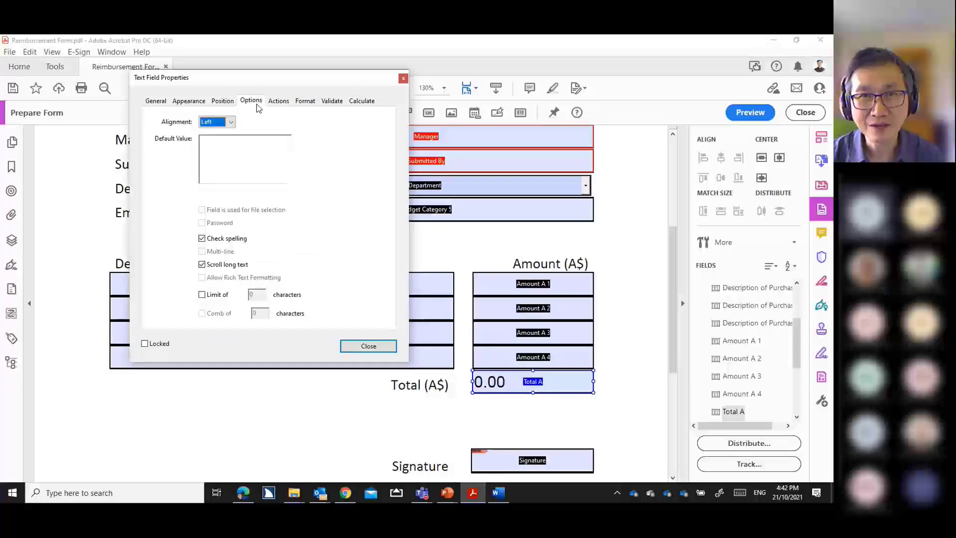
left_click(230, 123)
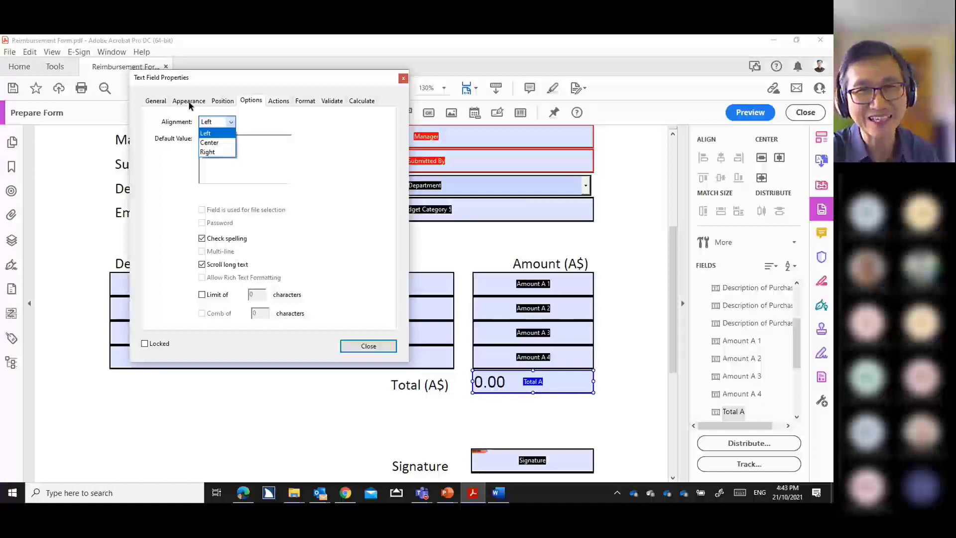
left_click(220, 153)
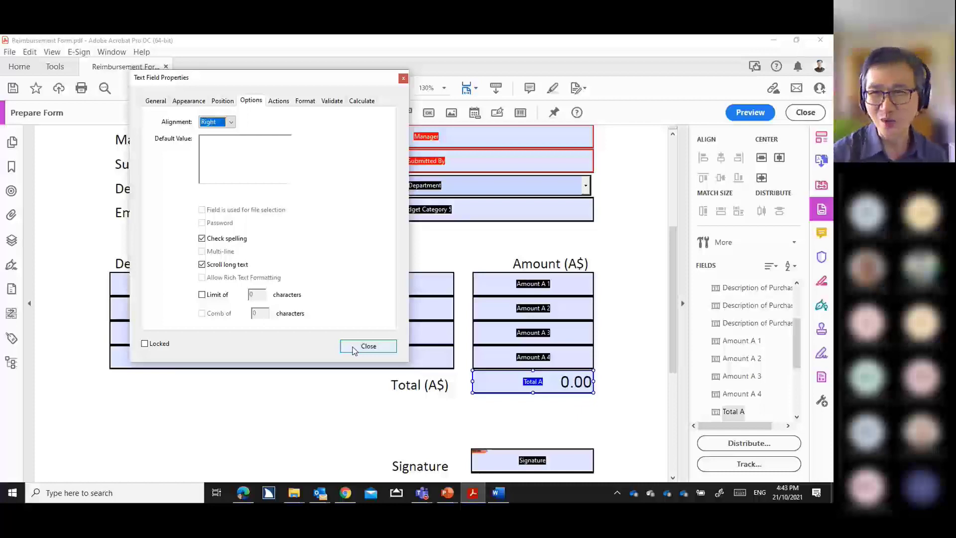
left_click(368, 346)
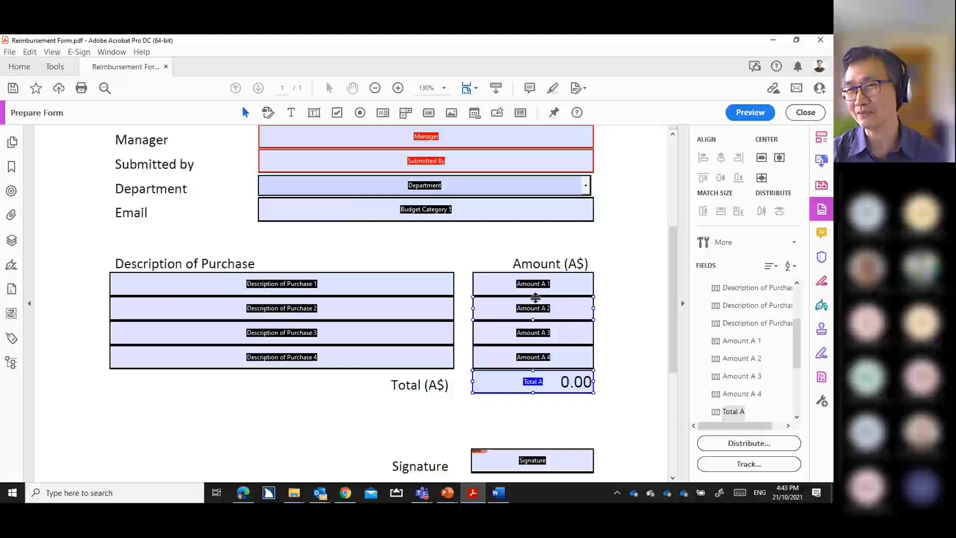
- Test the total calculation in preview by entering 12 in the first amount field and 3.5 in the second
left_click(741, 114)
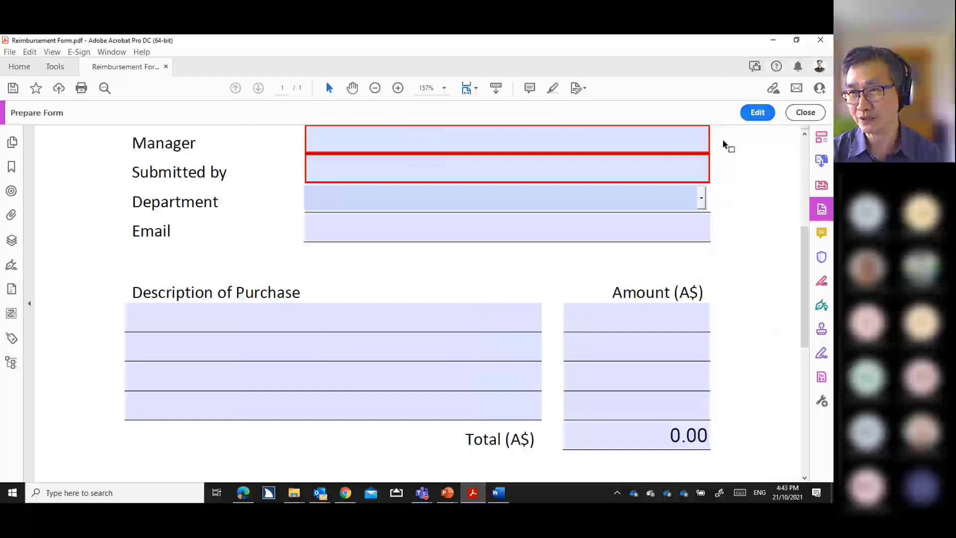
left_click(667, 324)
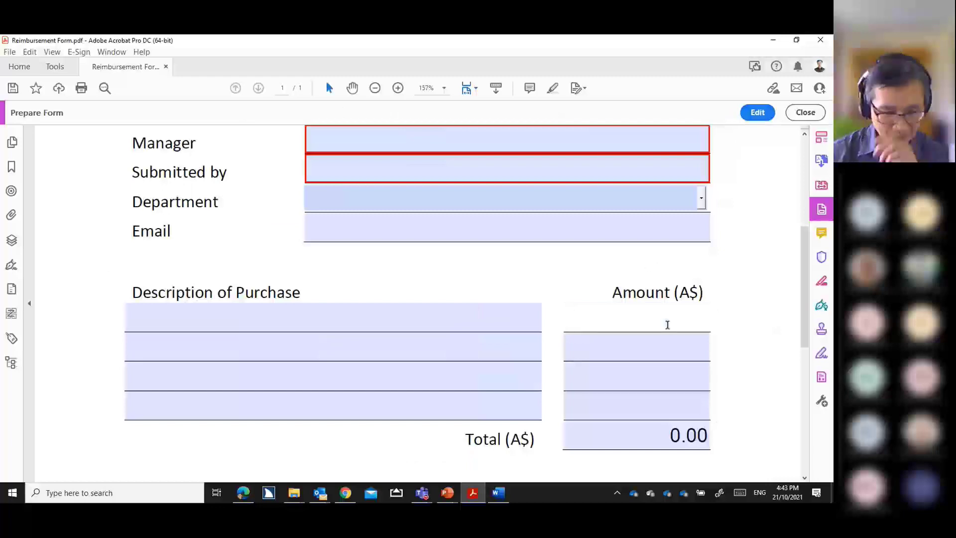
type("12")
key("Tab")
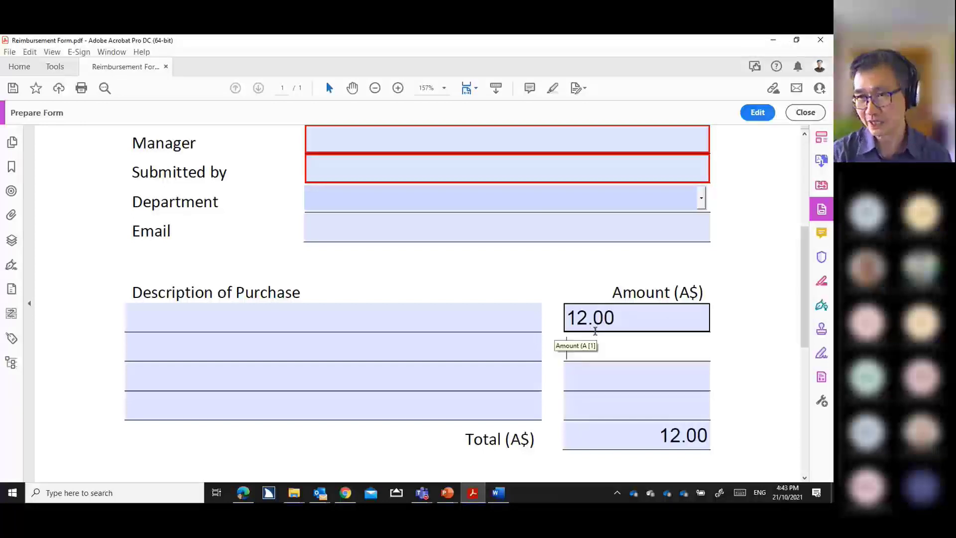
type("3")
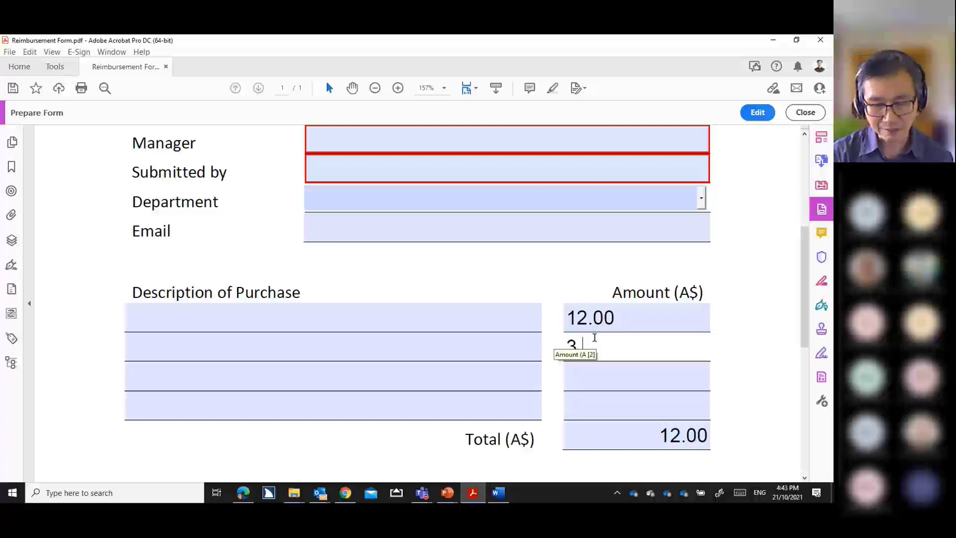
type(".5")
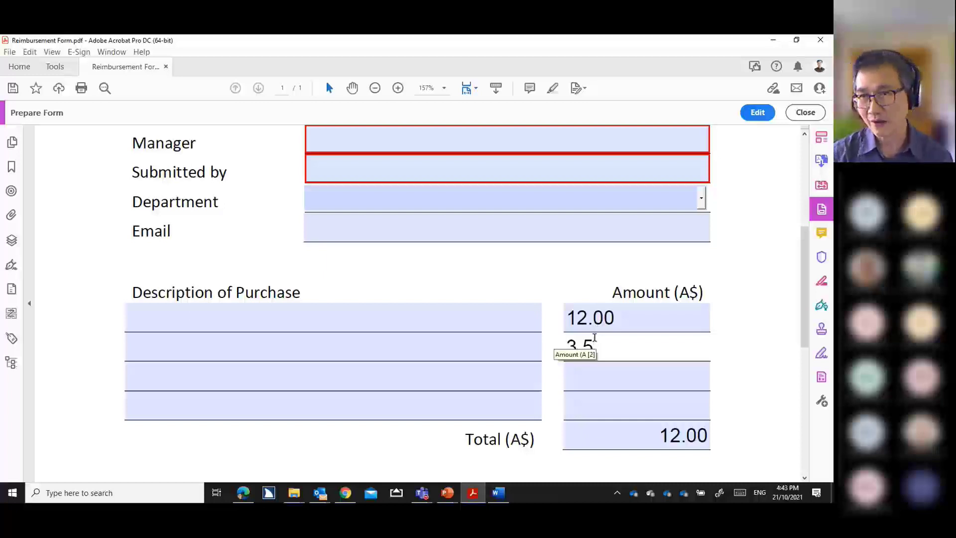
left_click(538, 389)
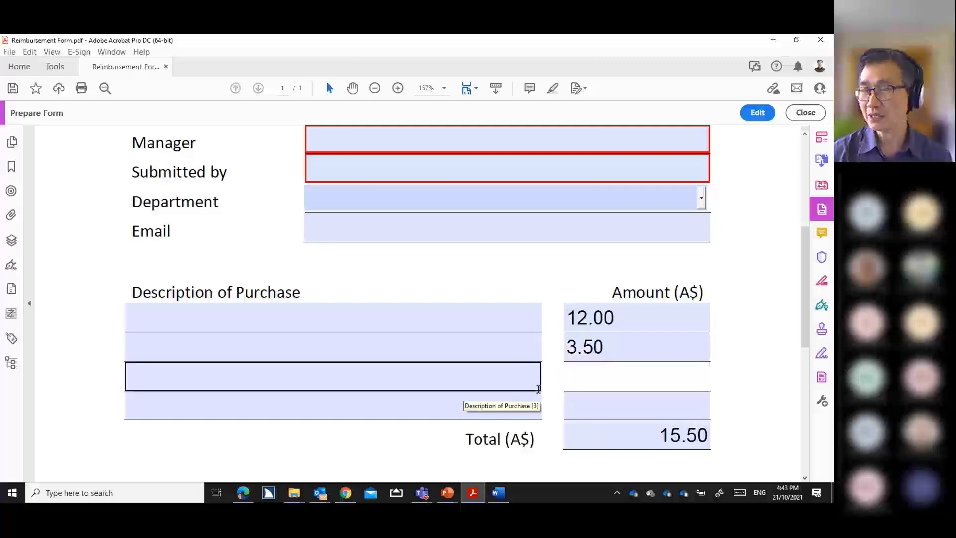
- Return to form editing and clear all entered form data
left_click(756, 114)
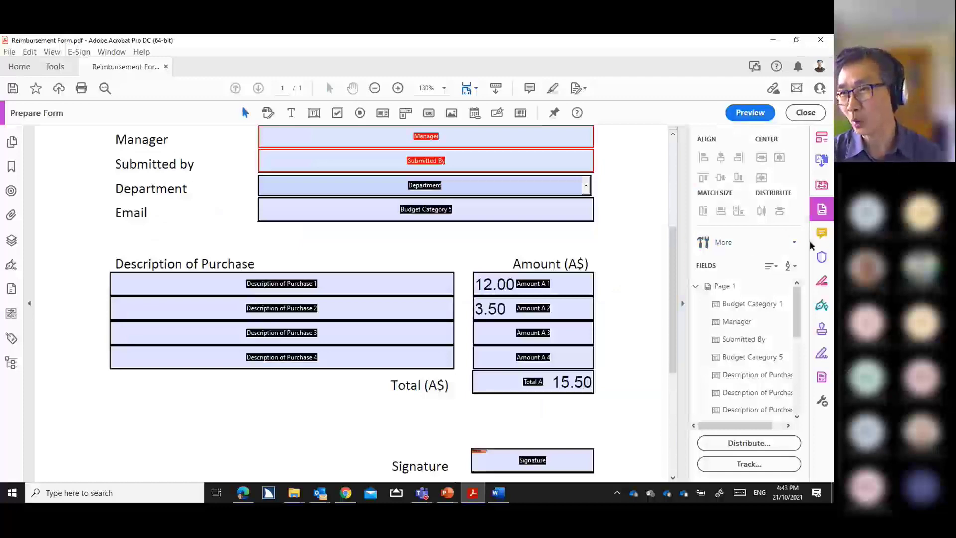
left_click(795, 243)
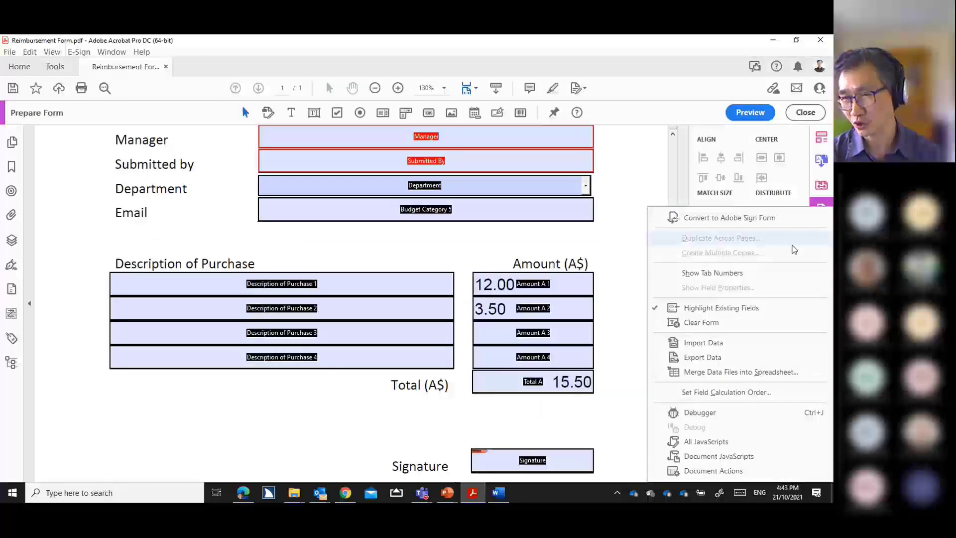
left_click(728, 325)
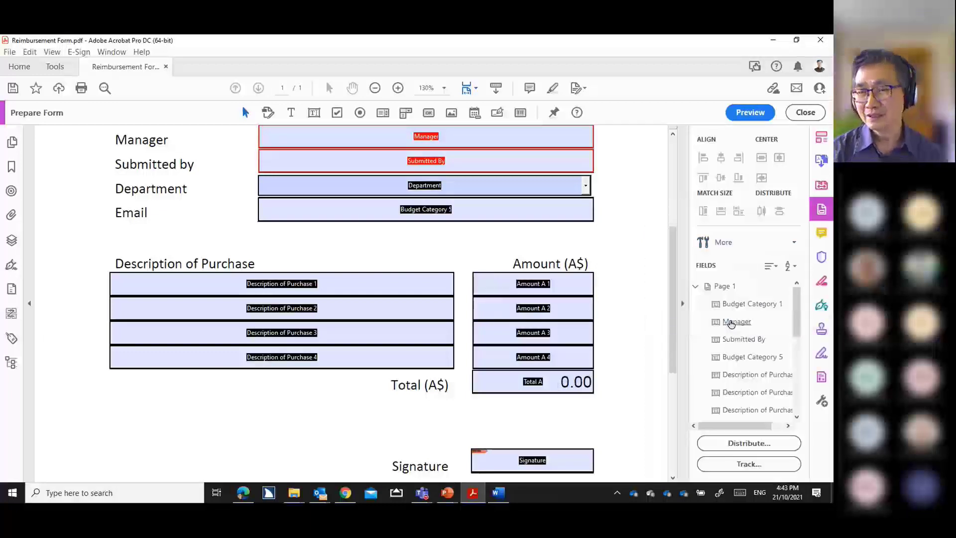
left_click(795, 246)
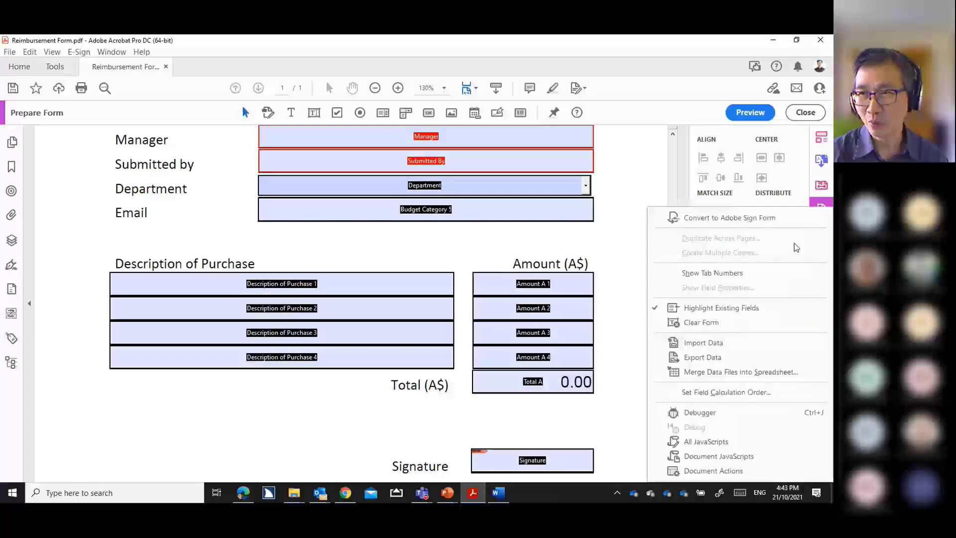
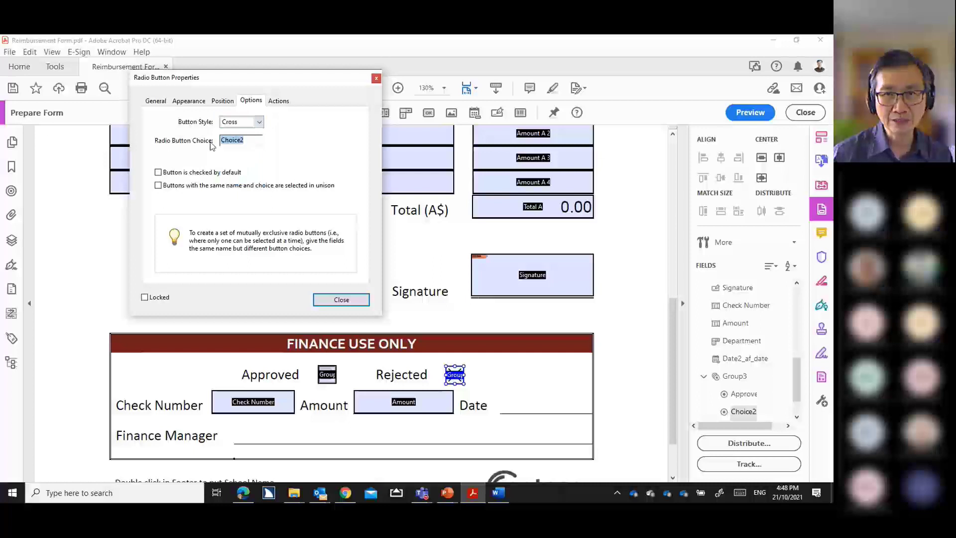
- Set the radio button choice beside Rejected to "Rejected", remove its border and fill colors, and close its properties
type("Rejected")
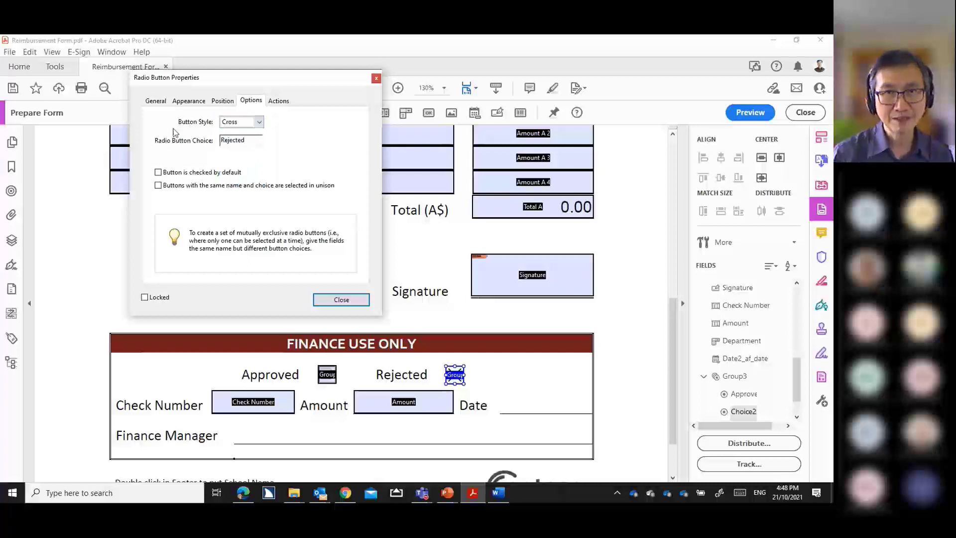
left_click(189, 100)
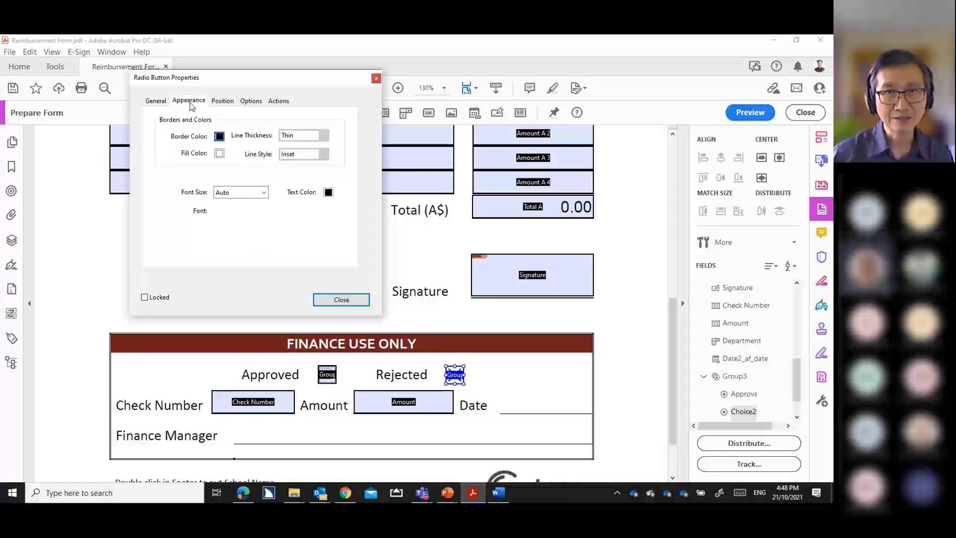
left_click(220, 136)
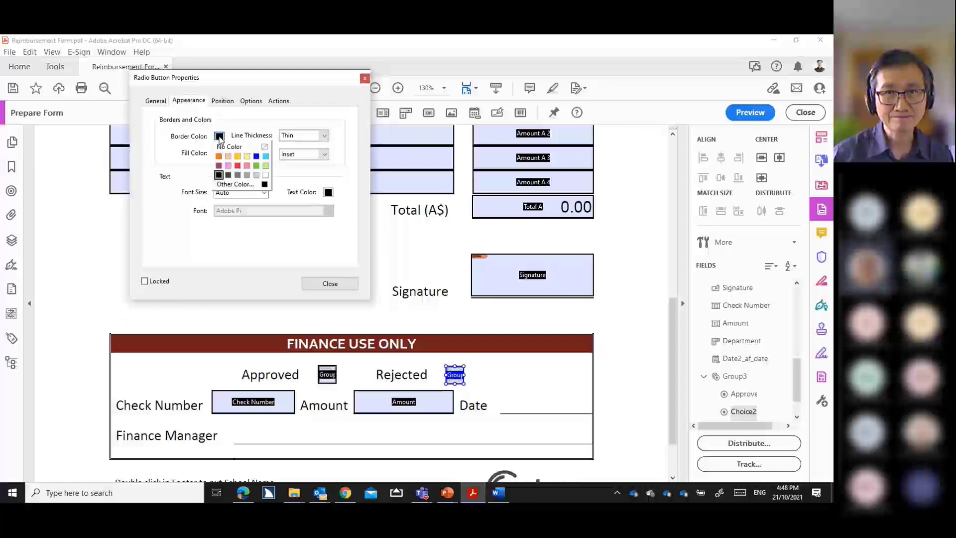
left_click(267, 148)
left_click(220, 153)
left_click(252, 165)
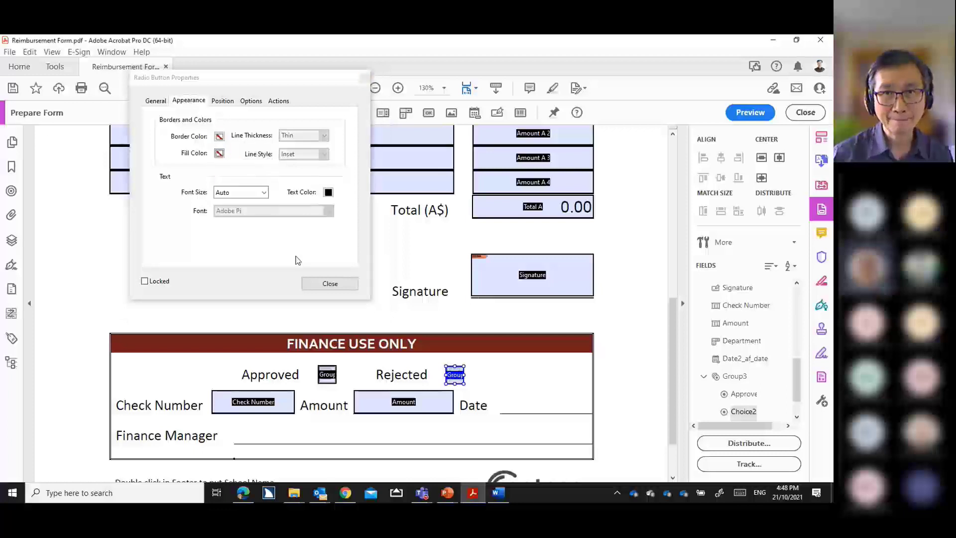
left_click(322, 282)
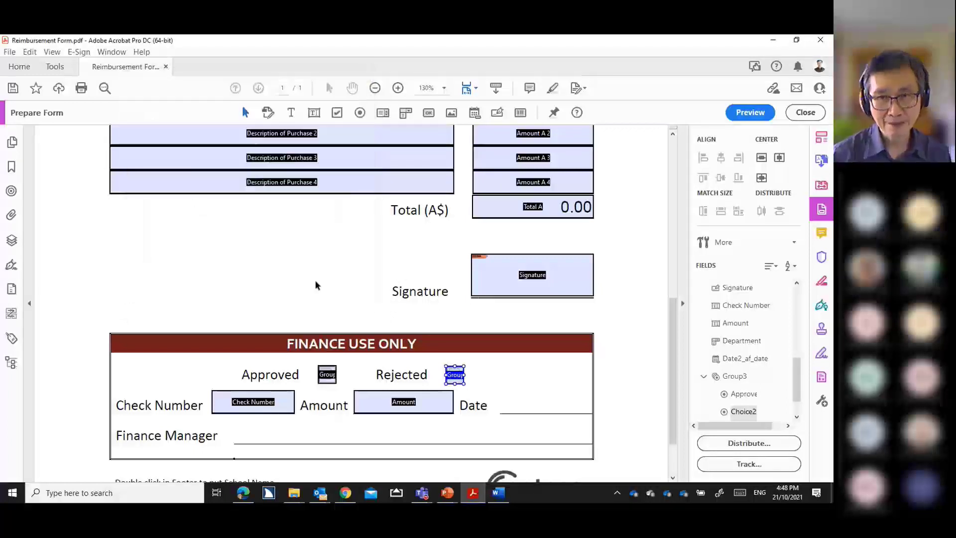
- Review the general and option settings of the Approved radio button and close its properties
left_click(326, 375, "ctrl")
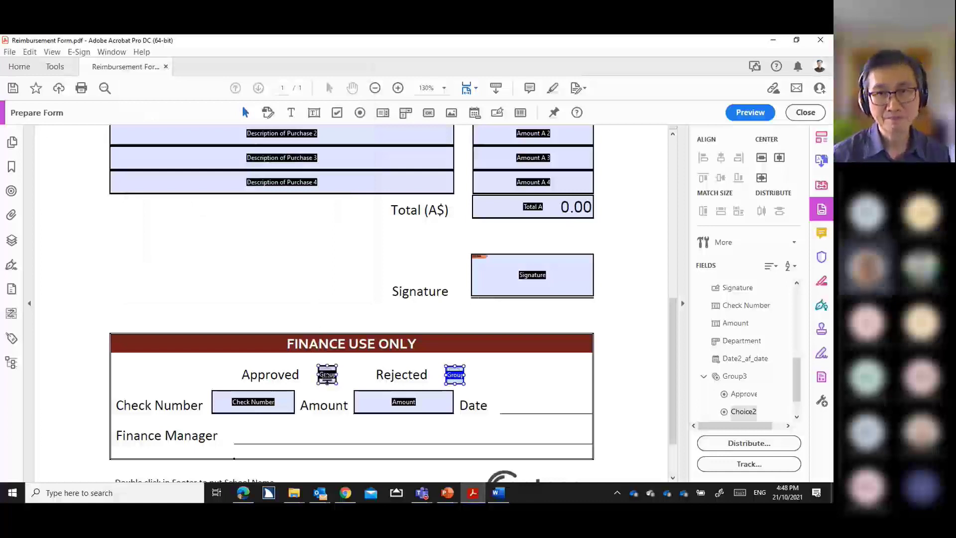
double_click(328, 377)
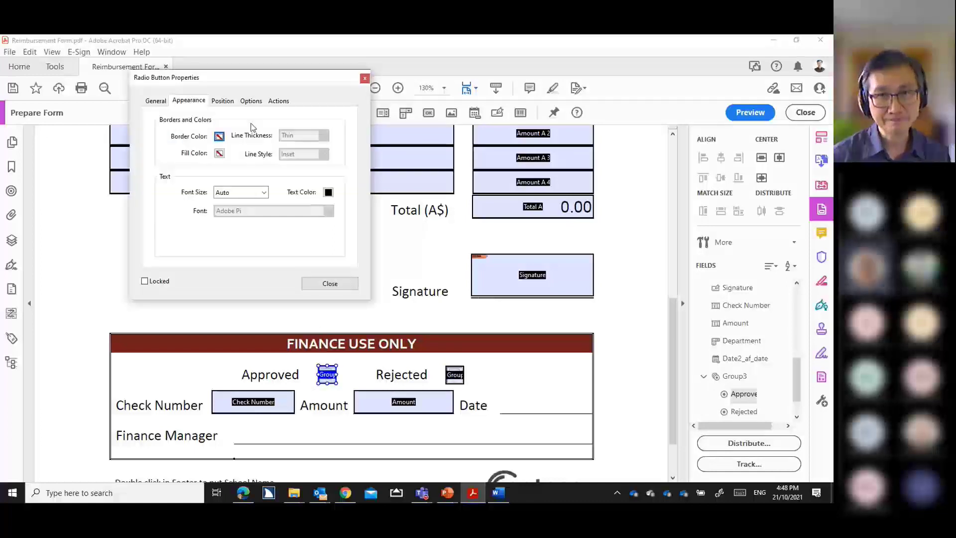
left_click(156, 102)
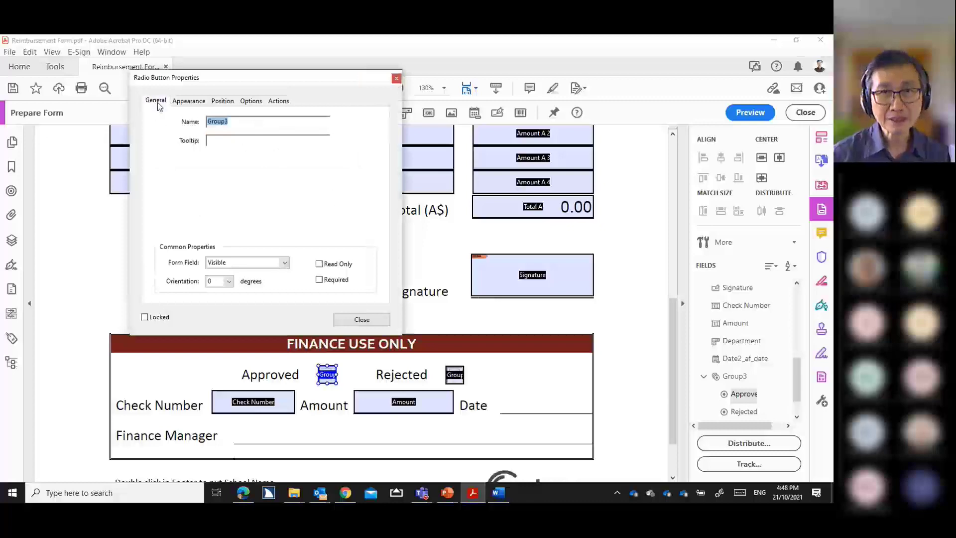
left_click(252, 102)
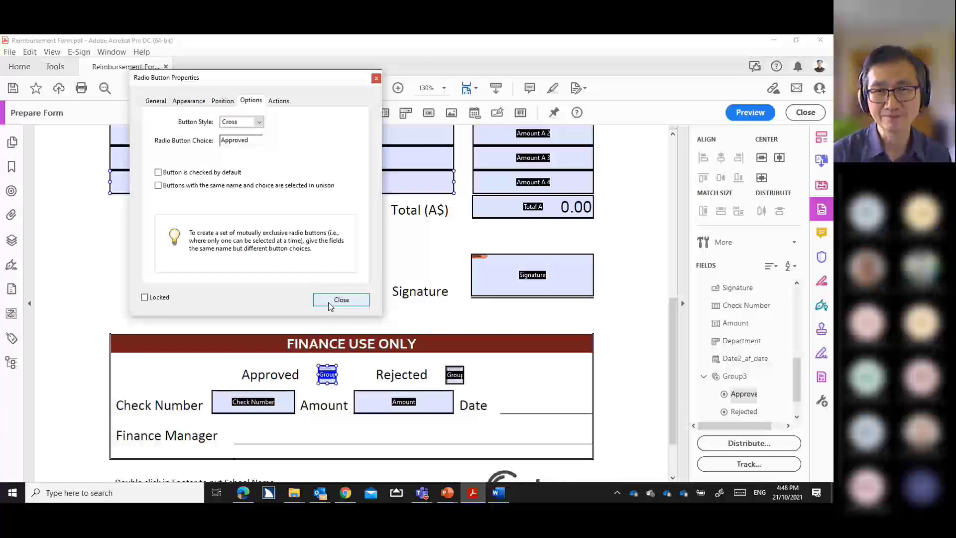
left_click(328, 305)
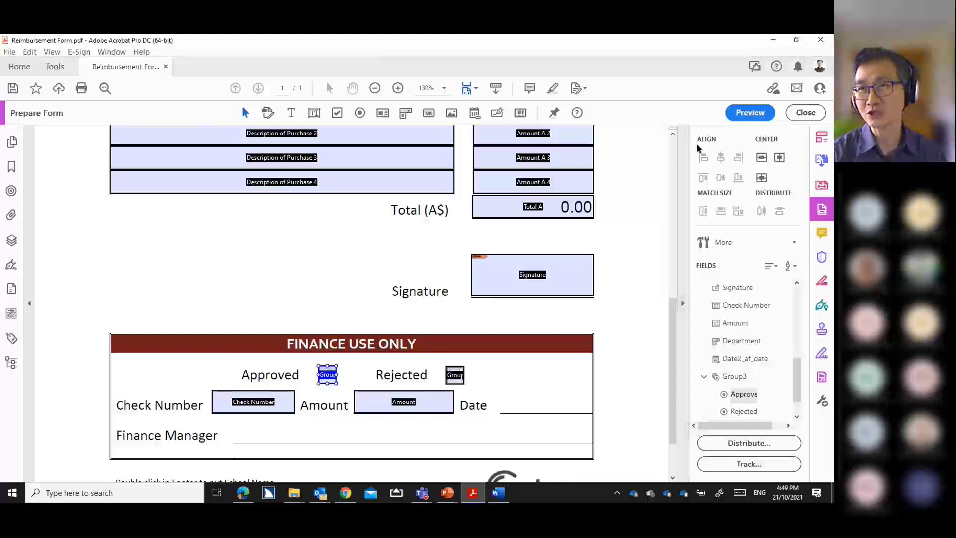
- Test the radio buttons in preview by selecting Approved, Rejected and Approved again, and return to form editing
left_click(745, 116)
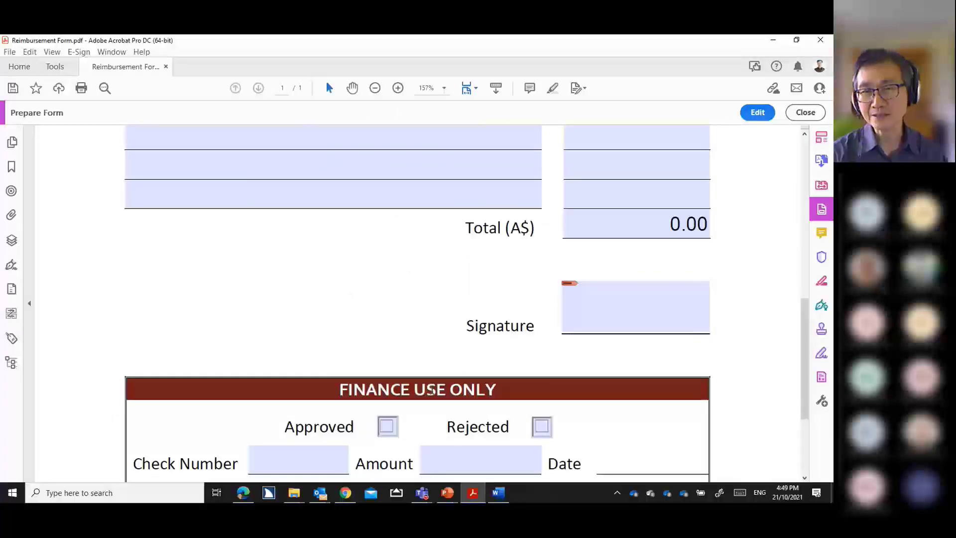
left_click(387, 431)
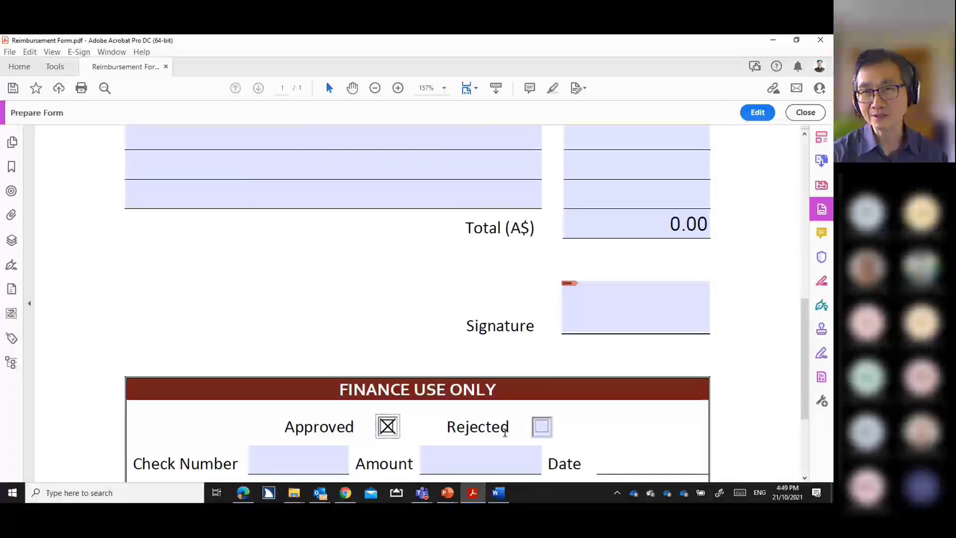
left_click(542, 427)
left_click(388, 427)
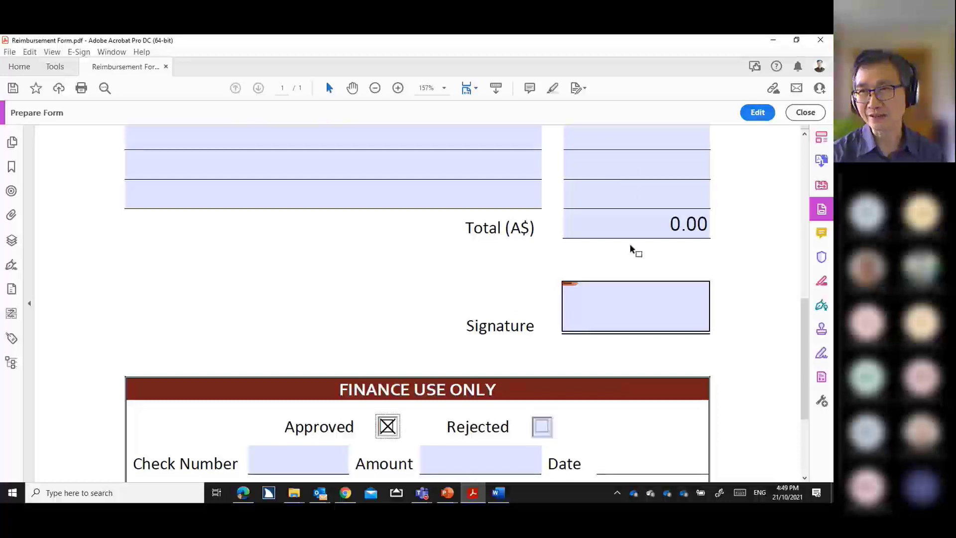
left_click(757, 112)
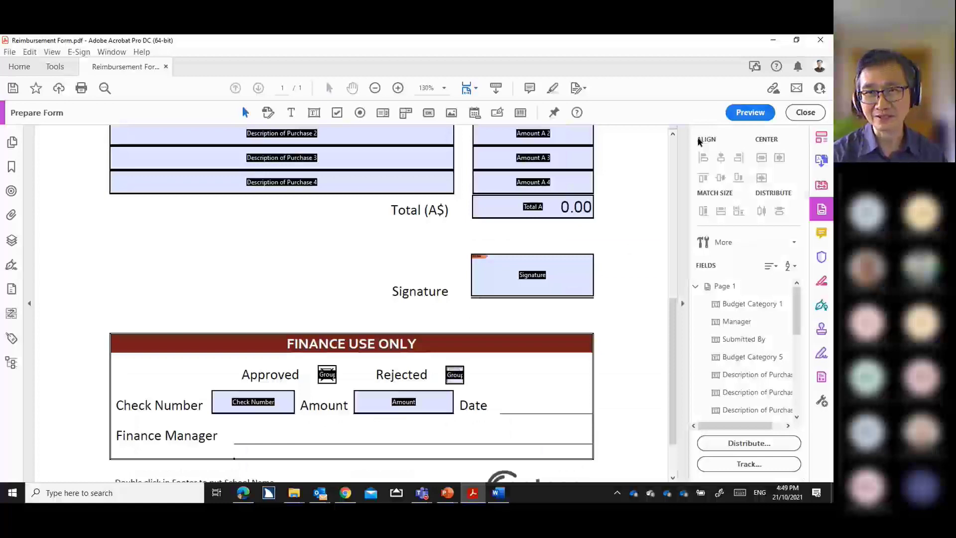
- Give the Approved radio button a black border and a white fill, and close its properties
left_click(328, 377)
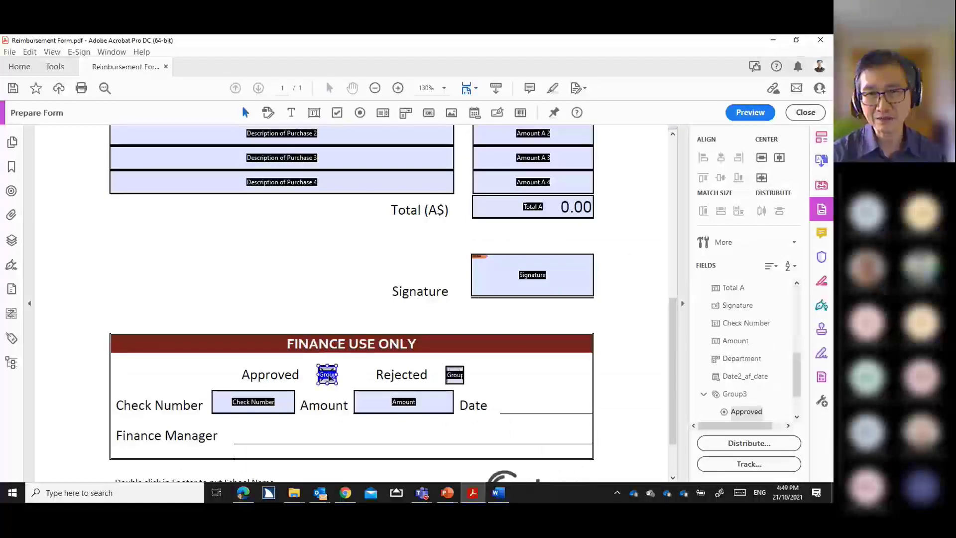
double_click(328, 377)
left_click(192, 100)
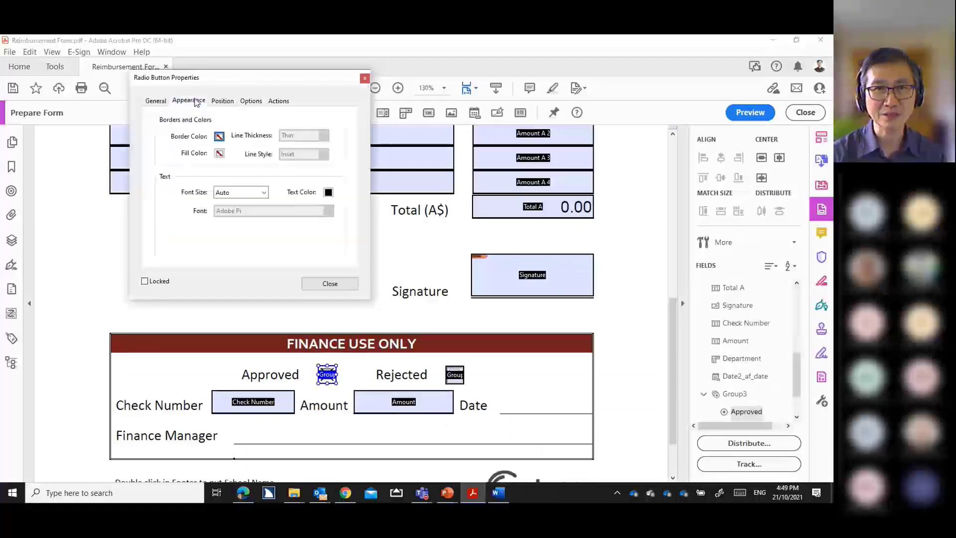
left_click(219, 136)
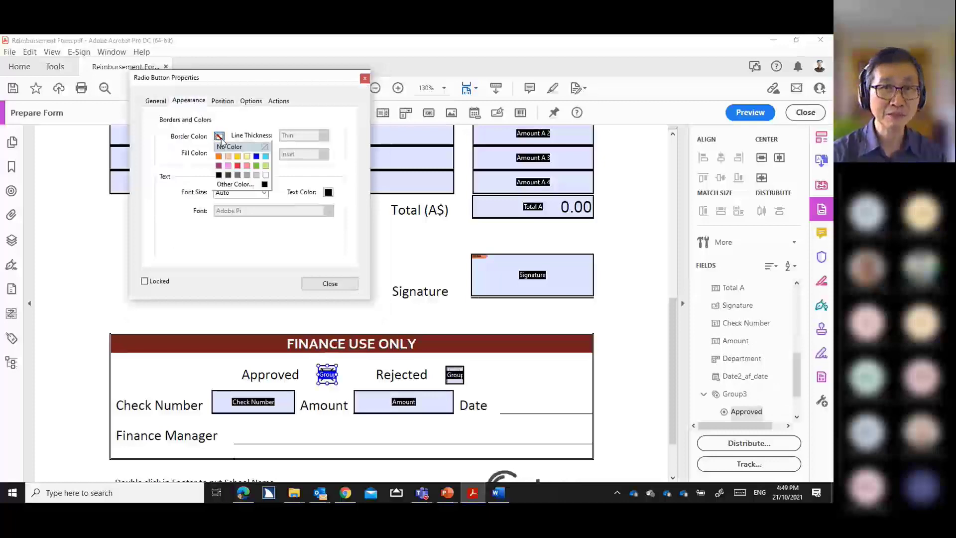
left_click(218, 175)
left_click(219, 153)
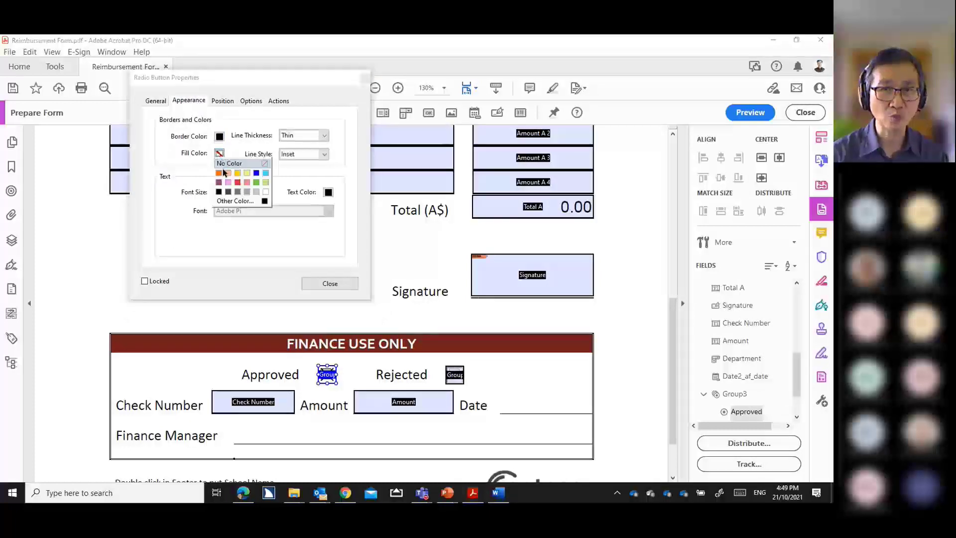
left_click(265, 192)
left_click(327, 283)
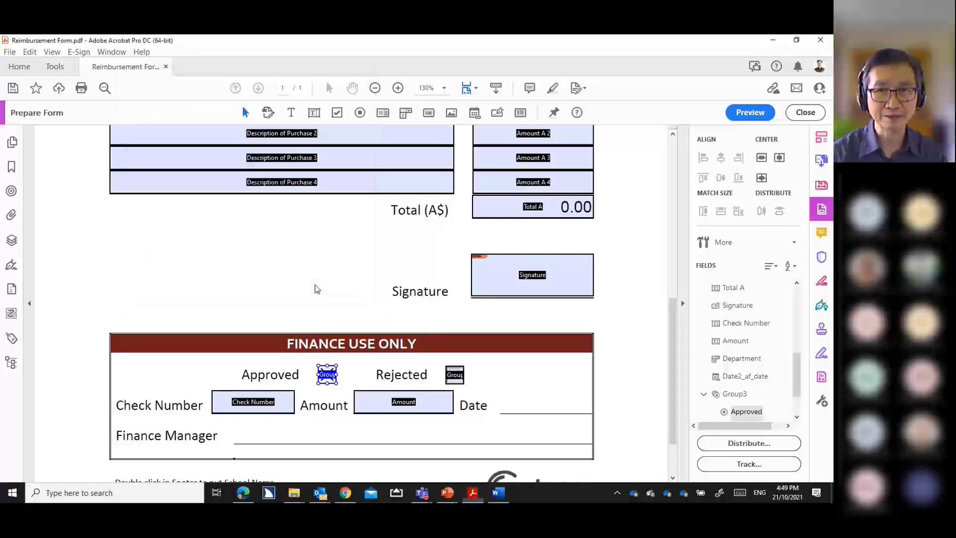
- Check the restyled Approved button in preview by switching between Rejected and Approved, and go back to editing
left_click(577, 166)
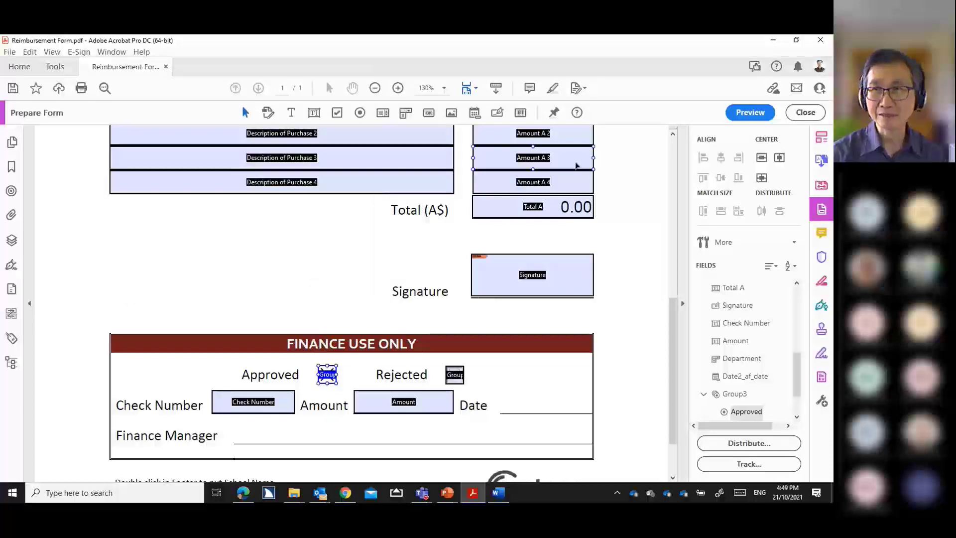
left_click(750, 112)
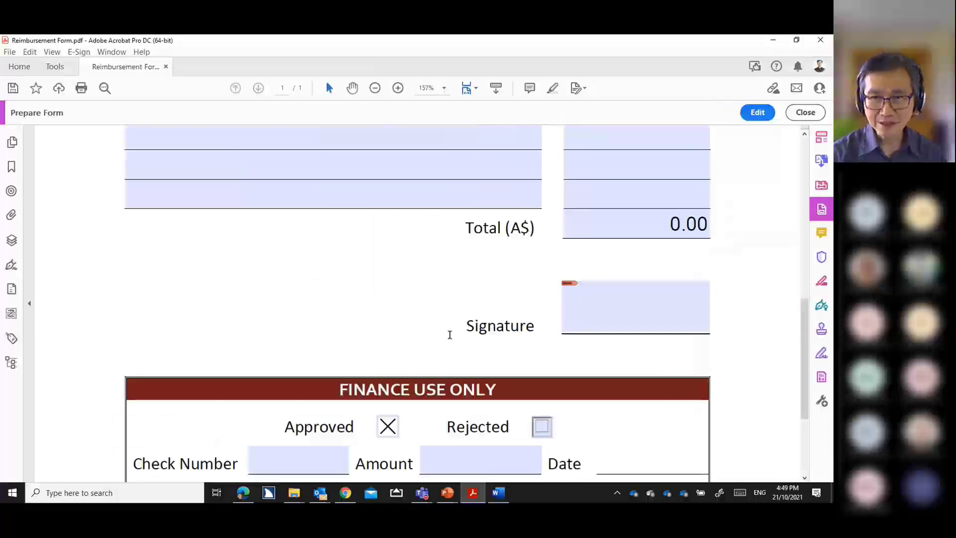
left_click(392, 428)
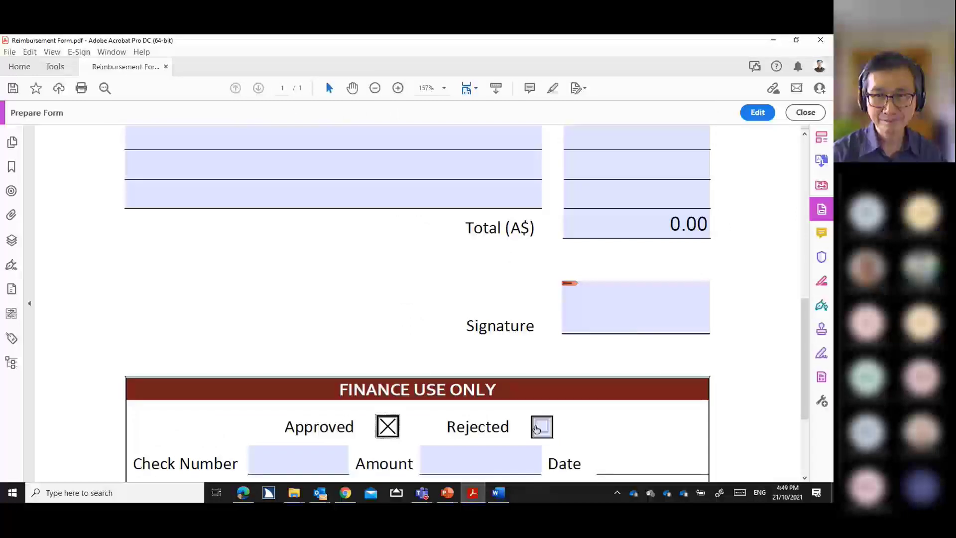
left_click(537, 428)
left_click(389, 428)
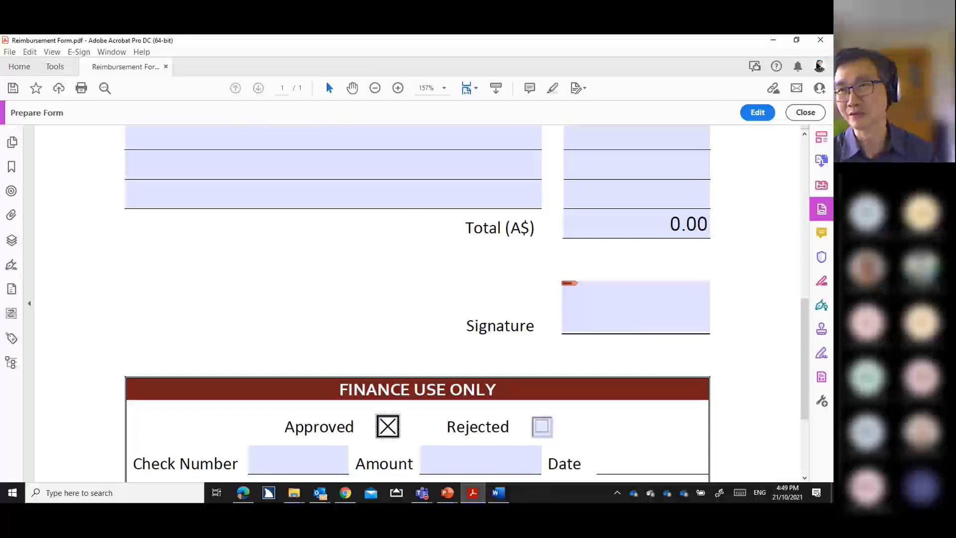
left_click(758, 112)
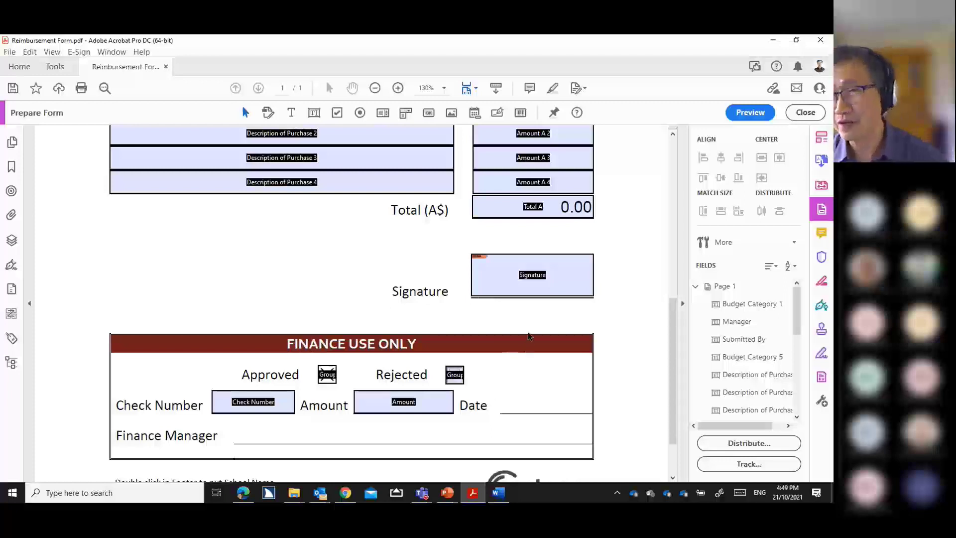
- Save the form to the Desktop folder as Reimbursement Form.pdf
left_click(9, 53)
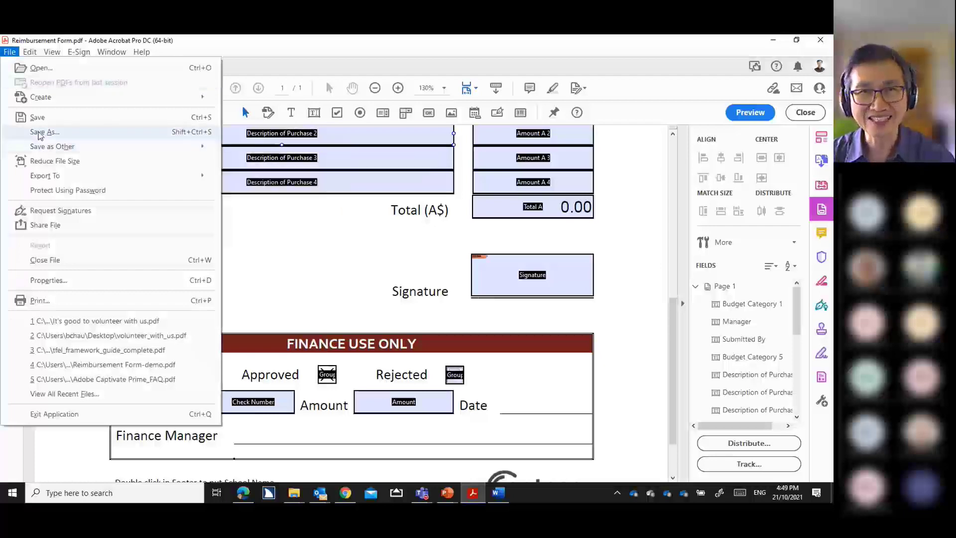
left_click(39, 122)
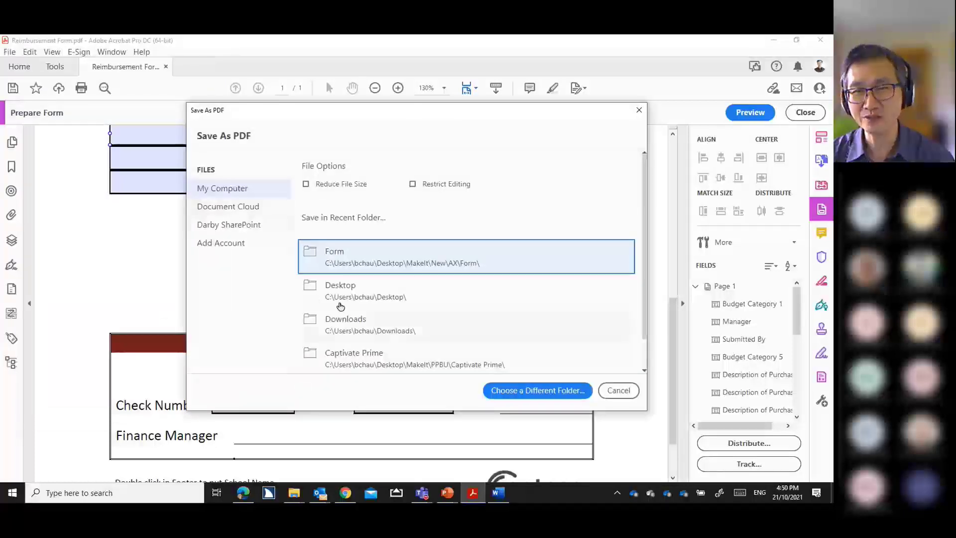
left_click(336, 298)
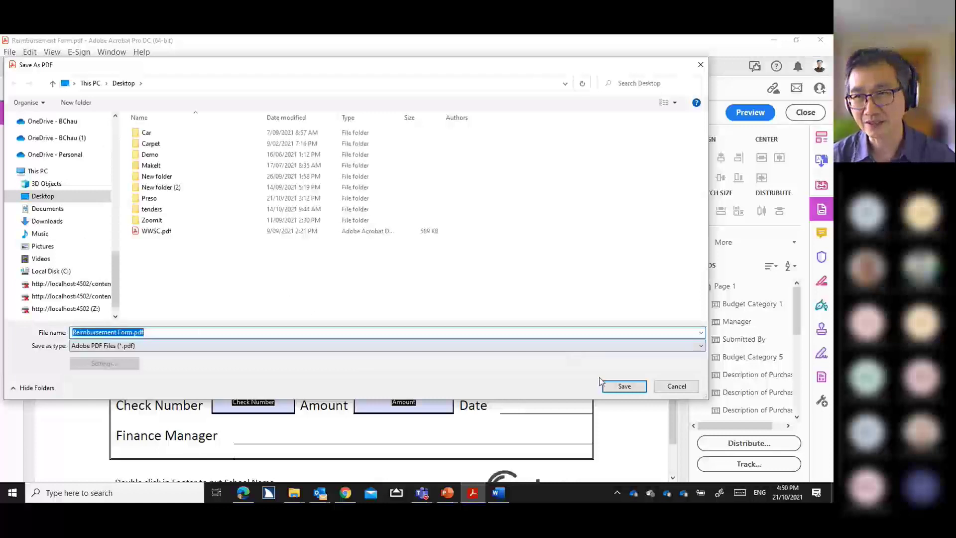
left_click(609, 388)
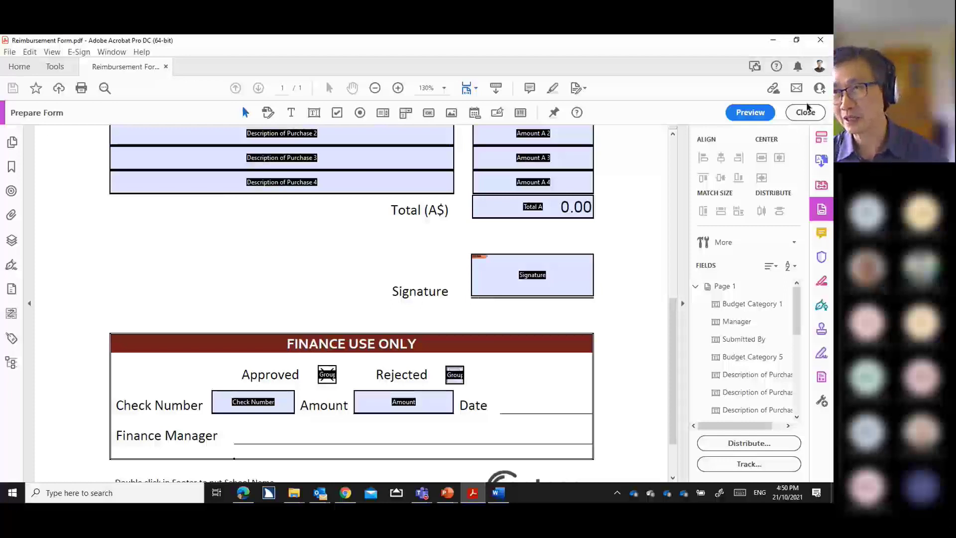
- Close the form tool and view the finished form from its header down
left_click(804, 115)
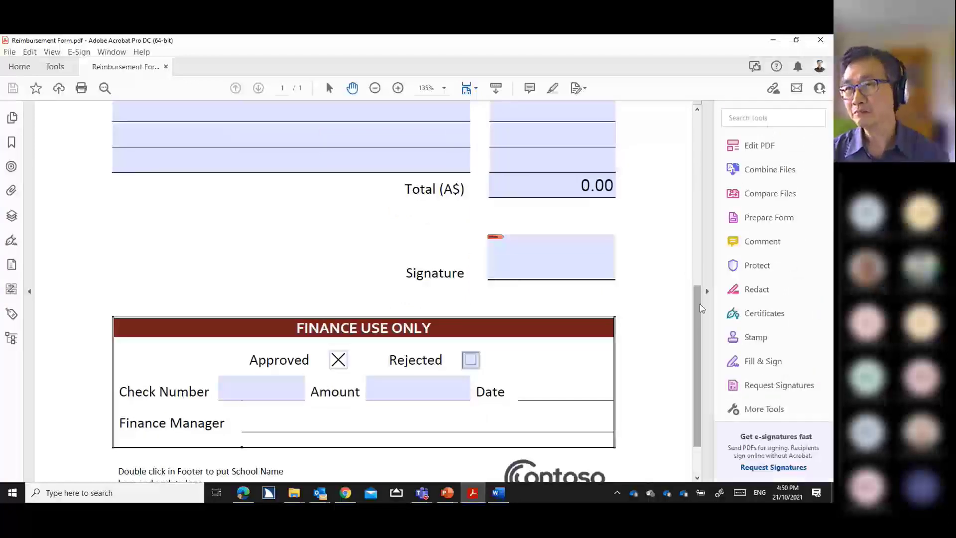
scroll(704, 303, "up", 5)
scroll(715, 159, "up", 3)
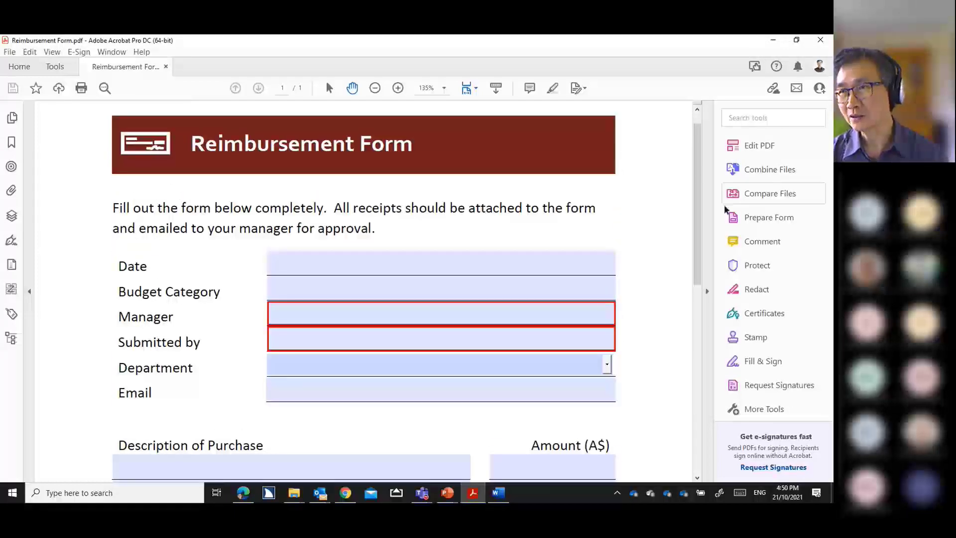
- Reopen Prepare Form, turn on text editing, and select text in the instruction paragraph and in the Budget Category label
left_click(753, 219)
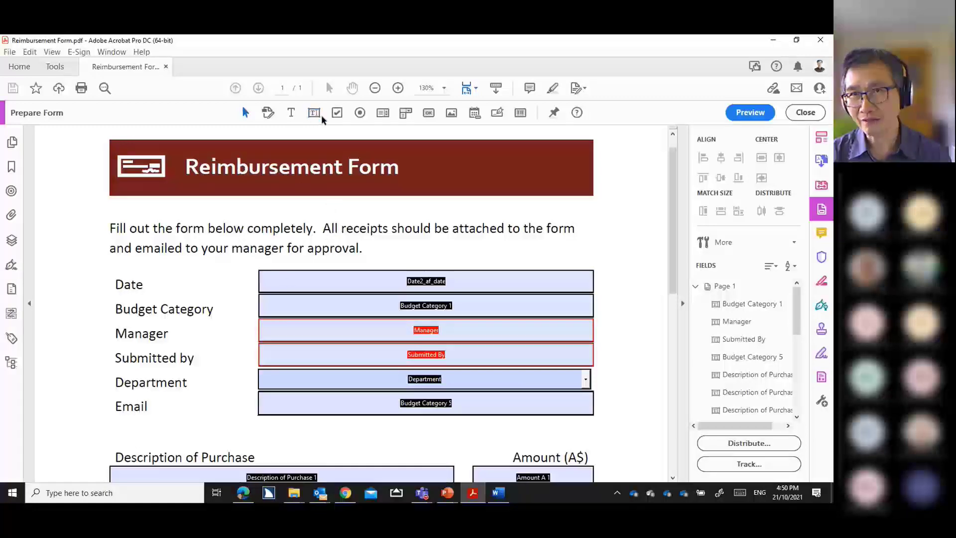
left_click(268, 114)
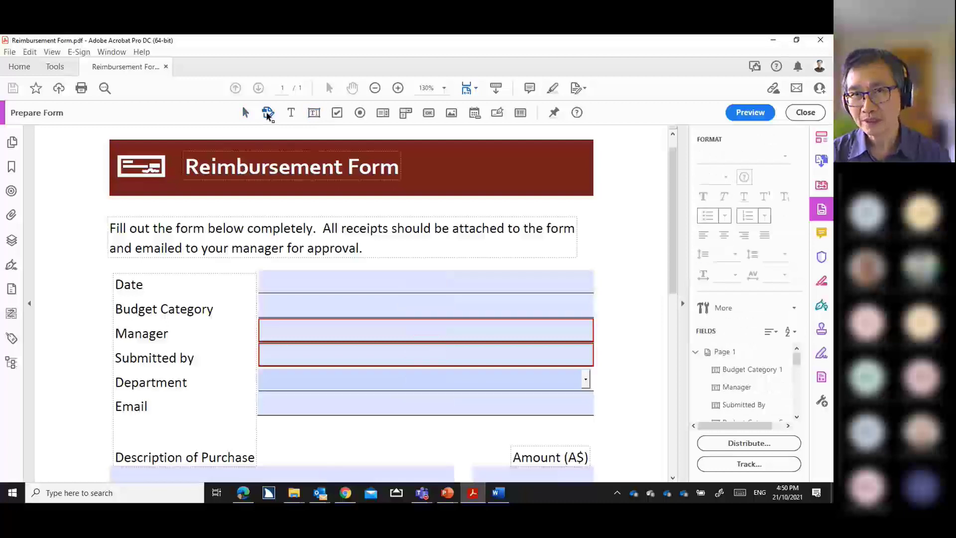
left_click_drag(284, 228, 155, 228)
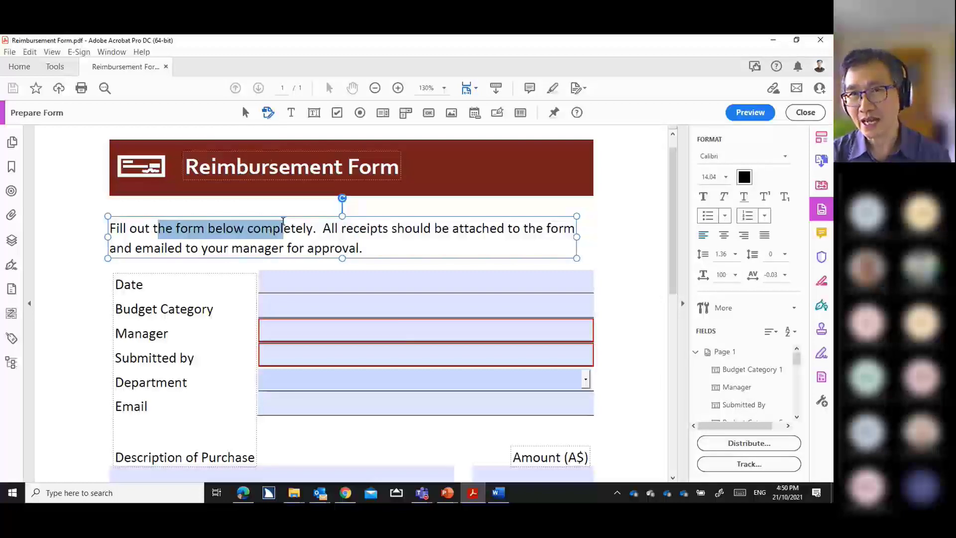
left_click(145, 288)
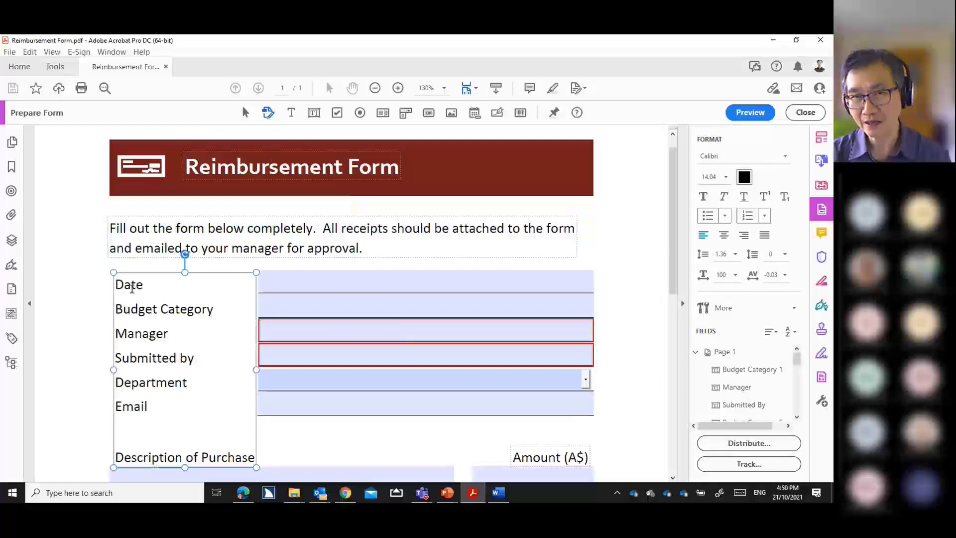
left_click_drag(145, 288, 123, 309)
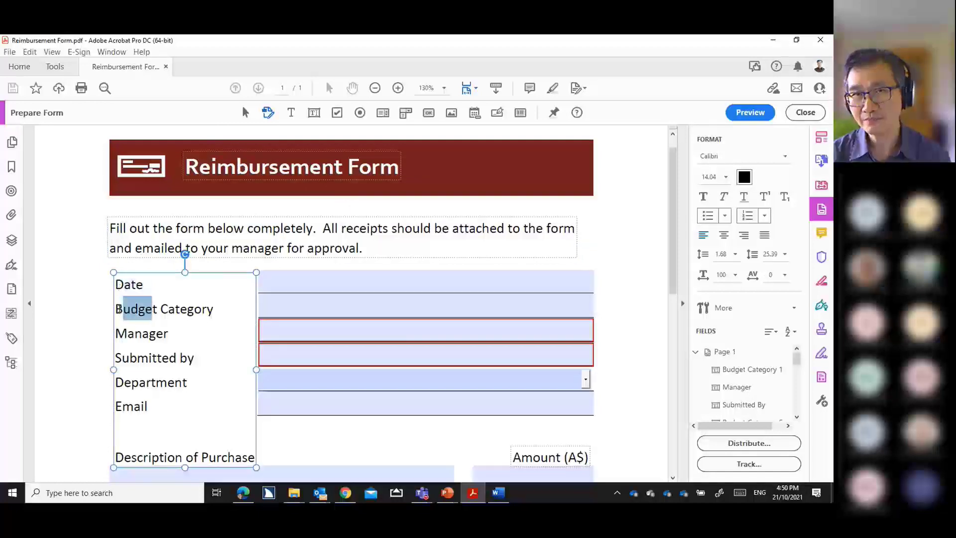
- Switch from text editing back to selecting form fields, select the Budget Category and Manager fields in turn, and clear the selection
left_click(245, 113)
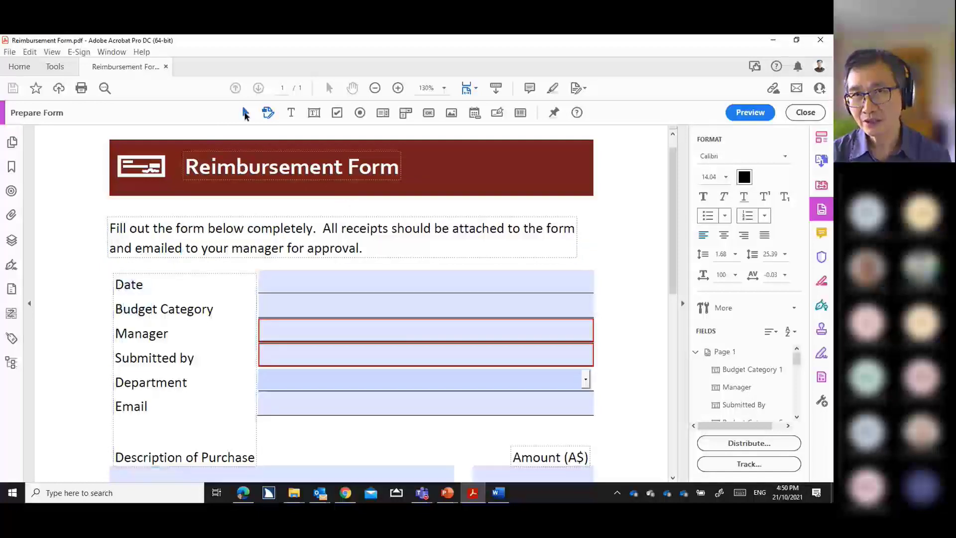
left_click(280, 284)
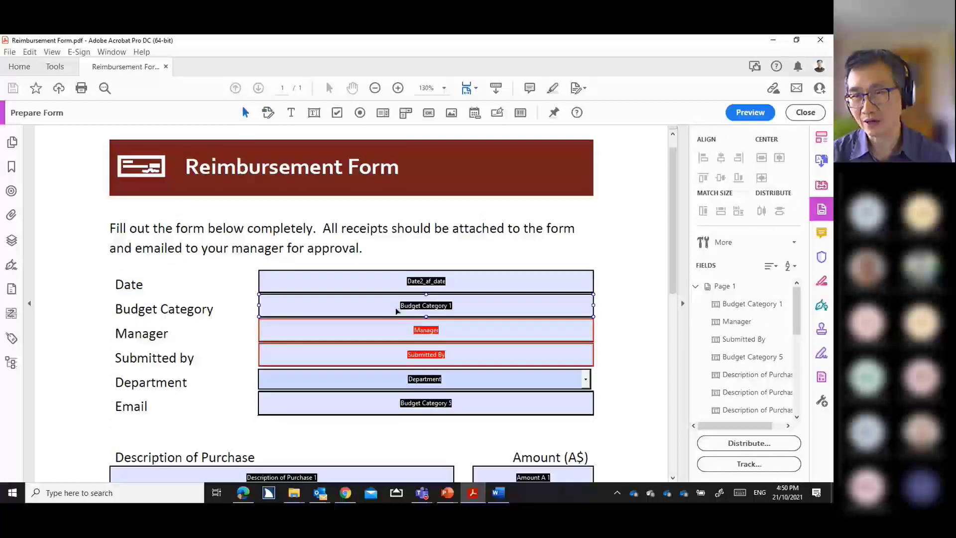
left_click(389, 352)
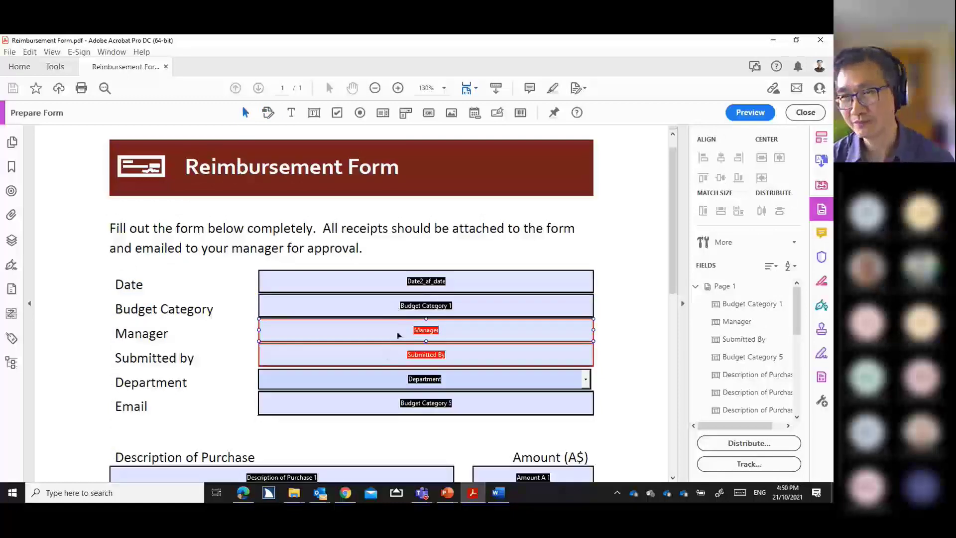
left_click(574, 262)
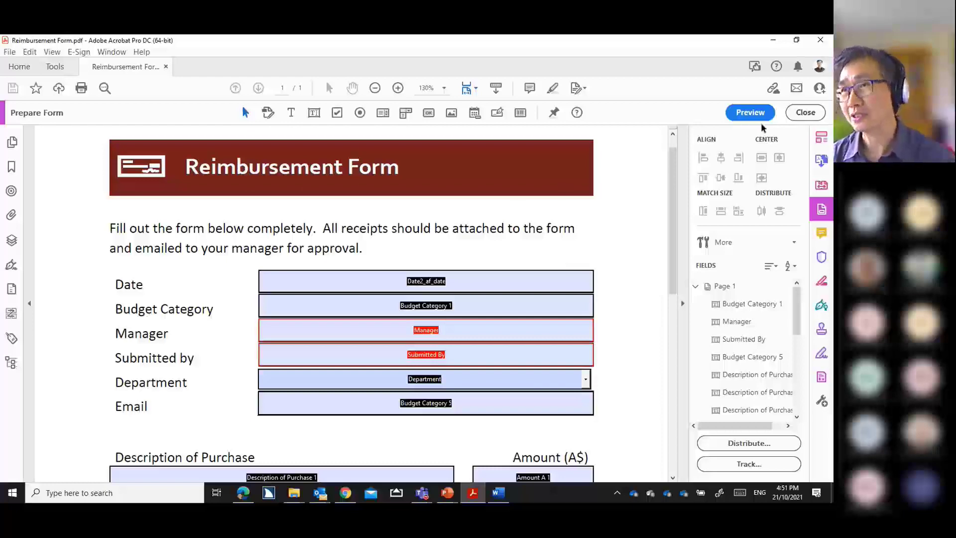
- Close the form tool, look at the saved Reimbursement Form.pdf on the desktop, and return to the open form
left_click(805, 112)
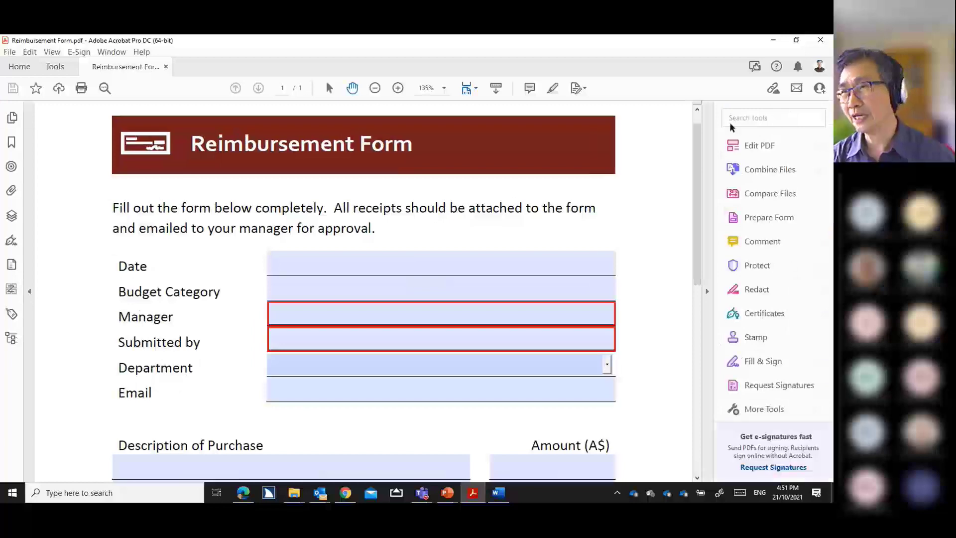
left_click(772, 41)
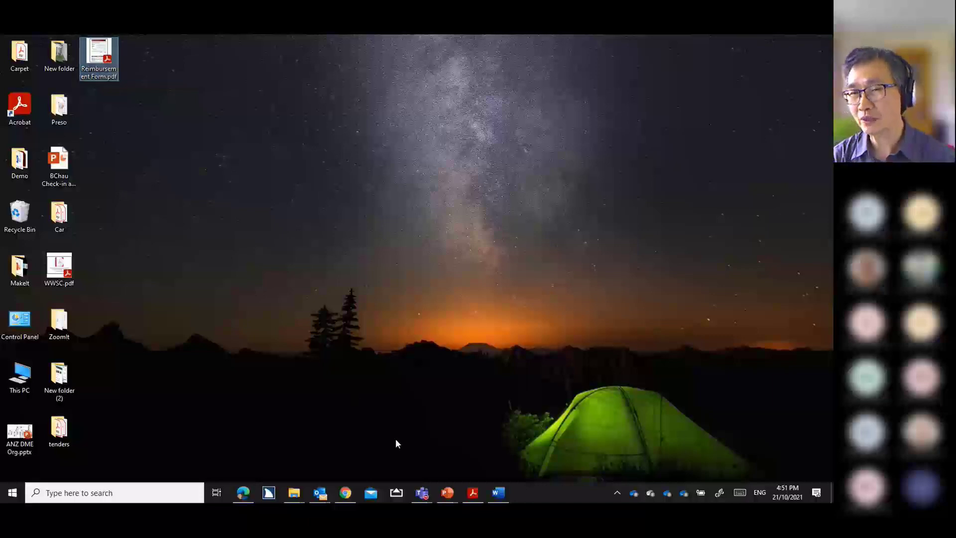
left_click(472, 496)
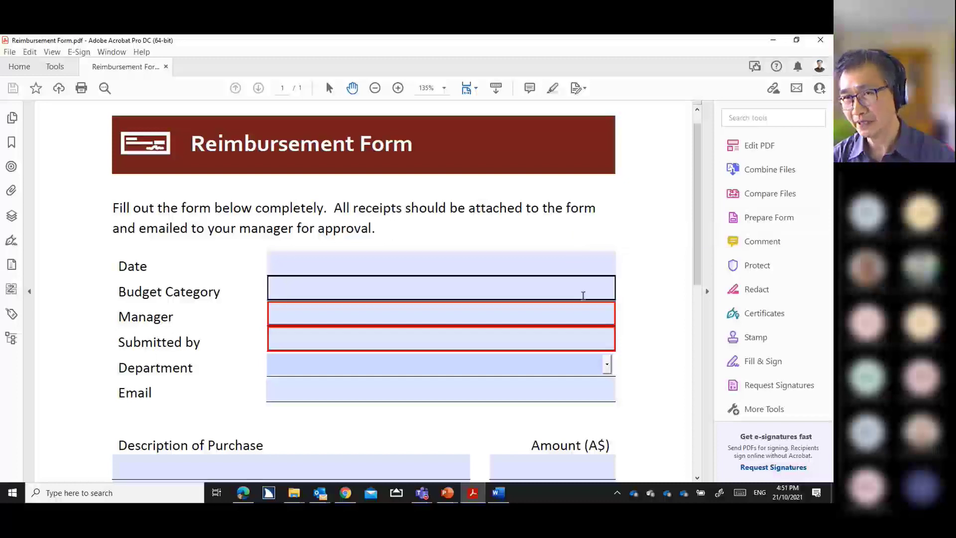
- Fill in the Date field with 16 October 2021 from its calendar and enter "kljhjkh" as the Budget Category
left_click(583, 267)
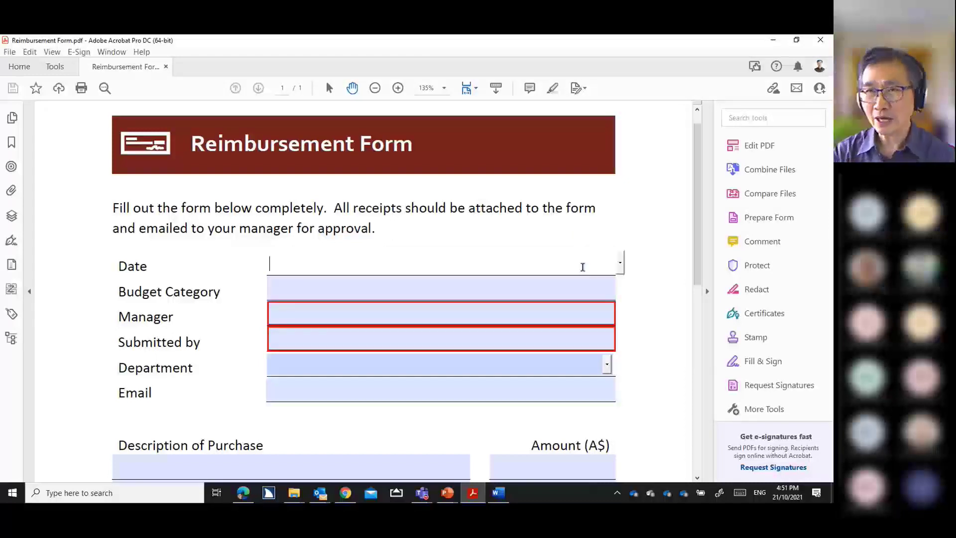
left_click(620, 264)
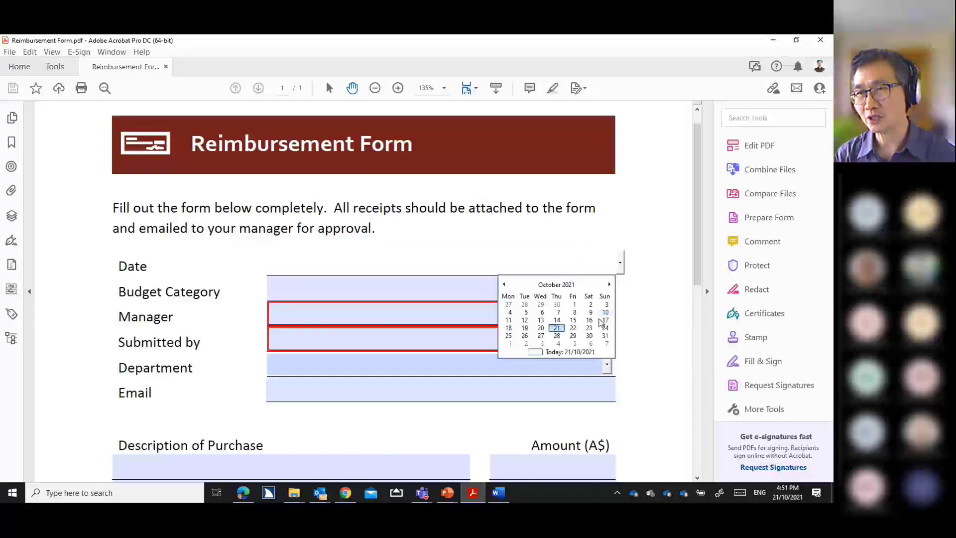
left_click(589, 320)
left_click(601, 294)
type("kljhjkh")
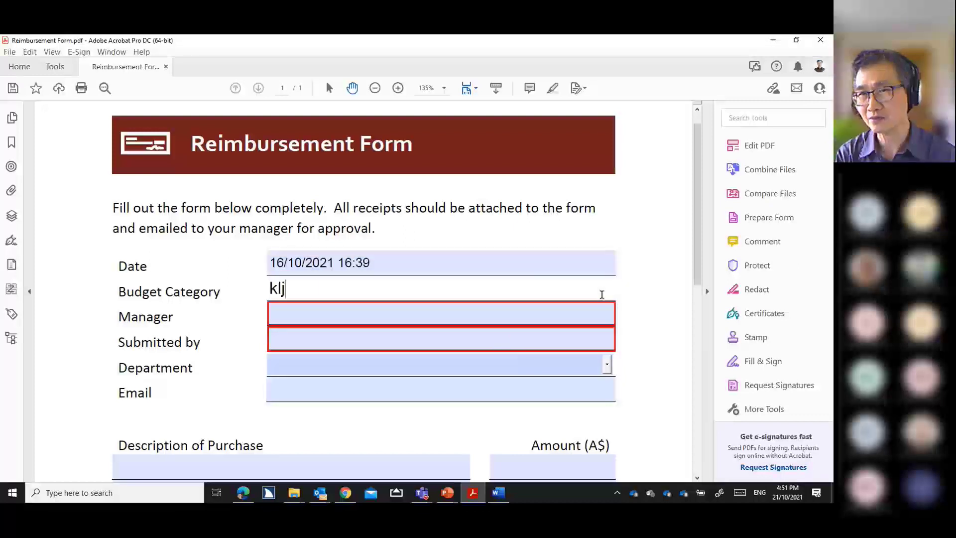
- Enter "hjkuhiu" in the Submitted by field and choose Admin as the Department
left_click(590, 340)
type("hjkuhiu")
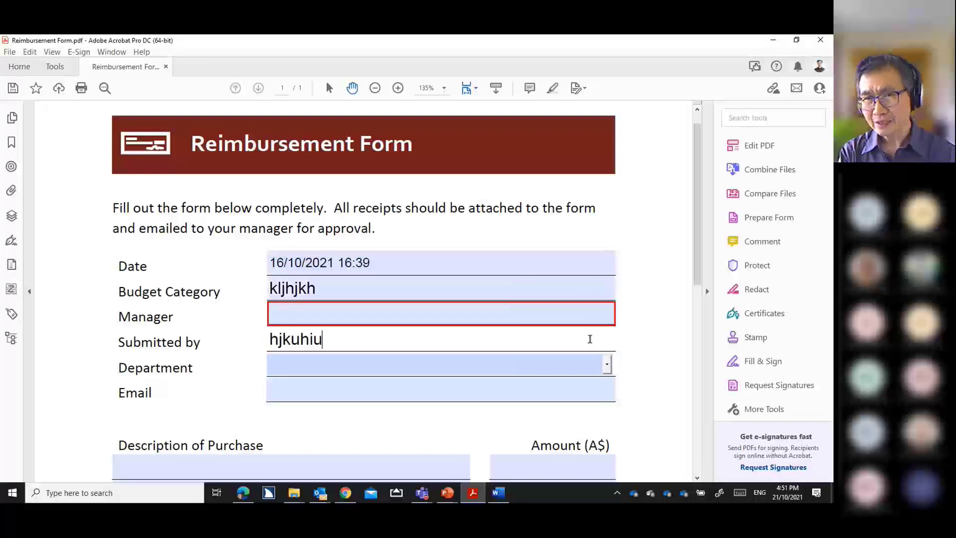
left_click(606, 366)
left_click(557, 399)
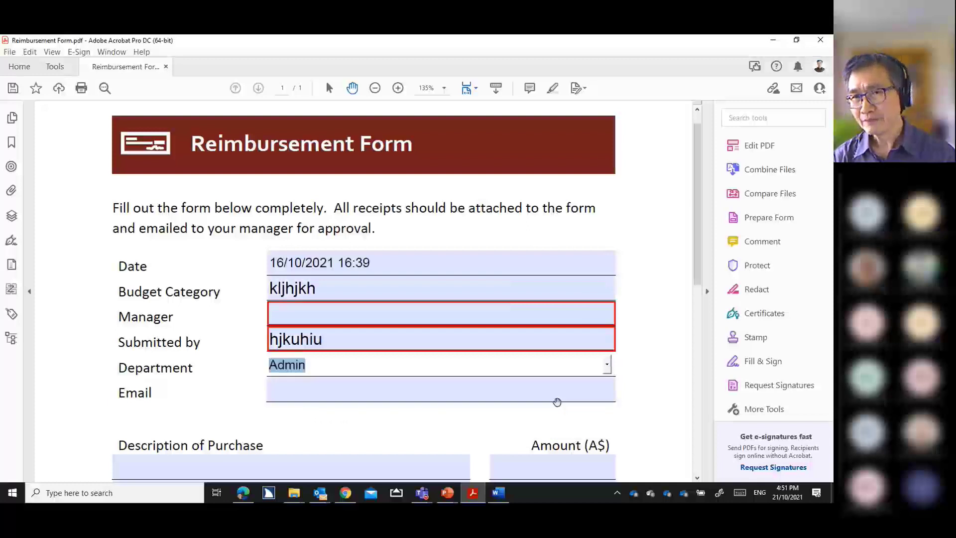
- Fill in the first purchase row with an amount of 27 and the description "computer"
scroll(662, 342, "down", 3)
left_click(582, 349)
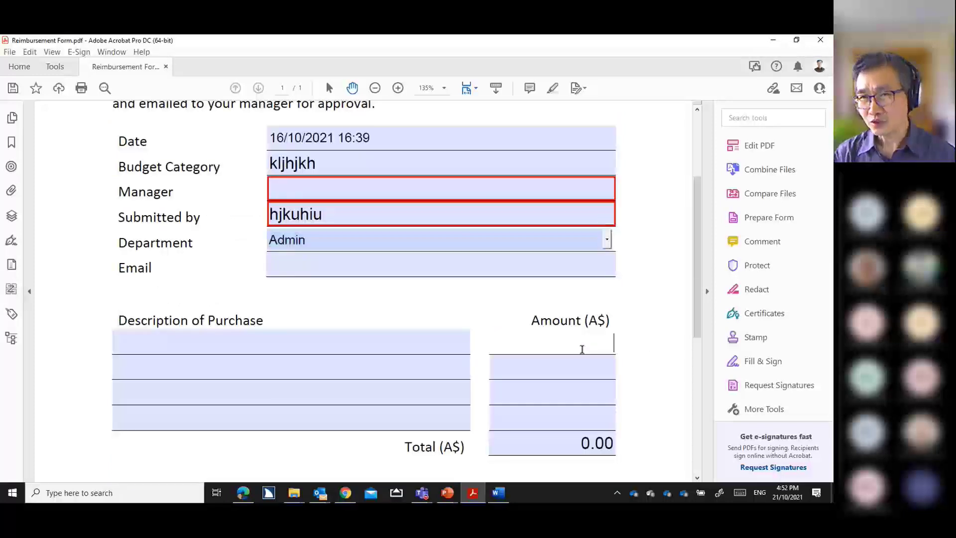
type("27")
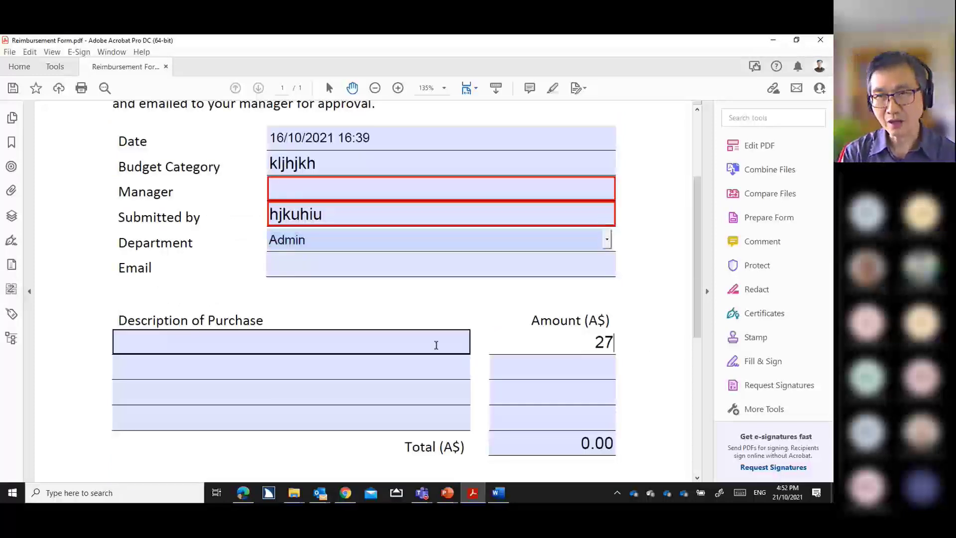
left_click(434, 343)
type("computer")
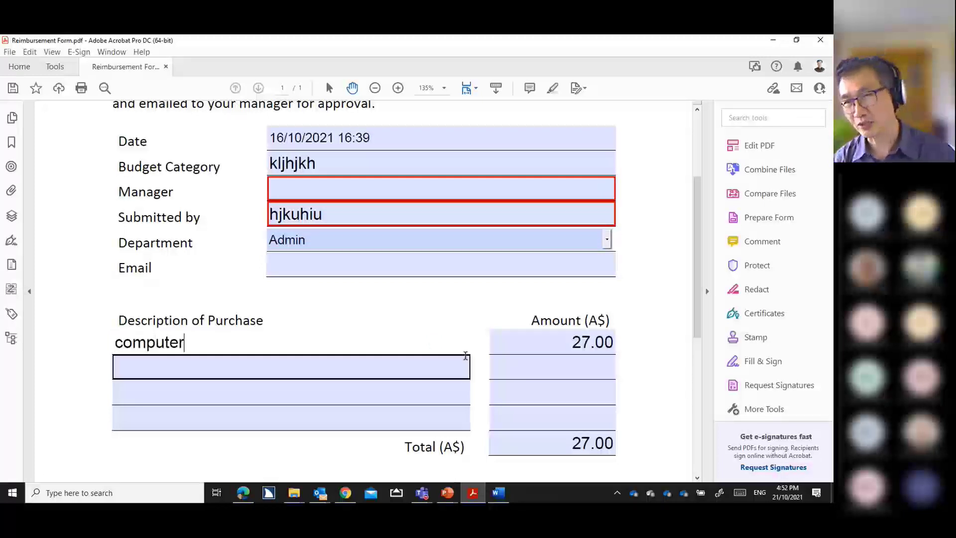
scroll(466, 356, "down", 4)
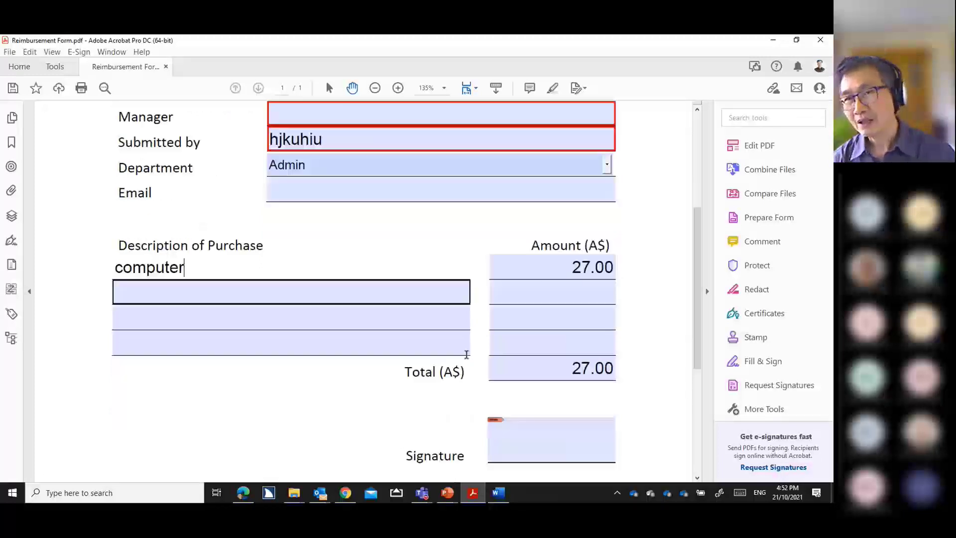
scroll(433, 347, "down", 1)
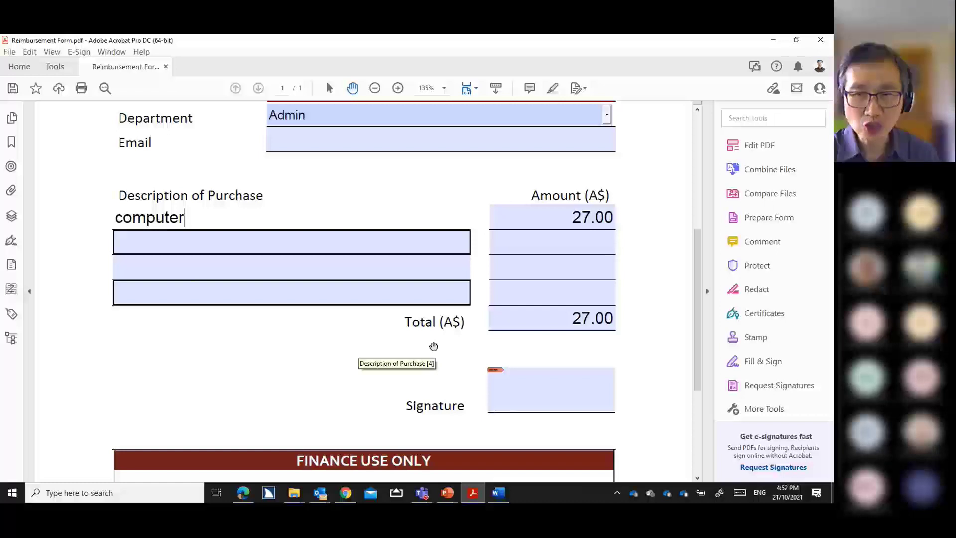
left_click(506, 394)
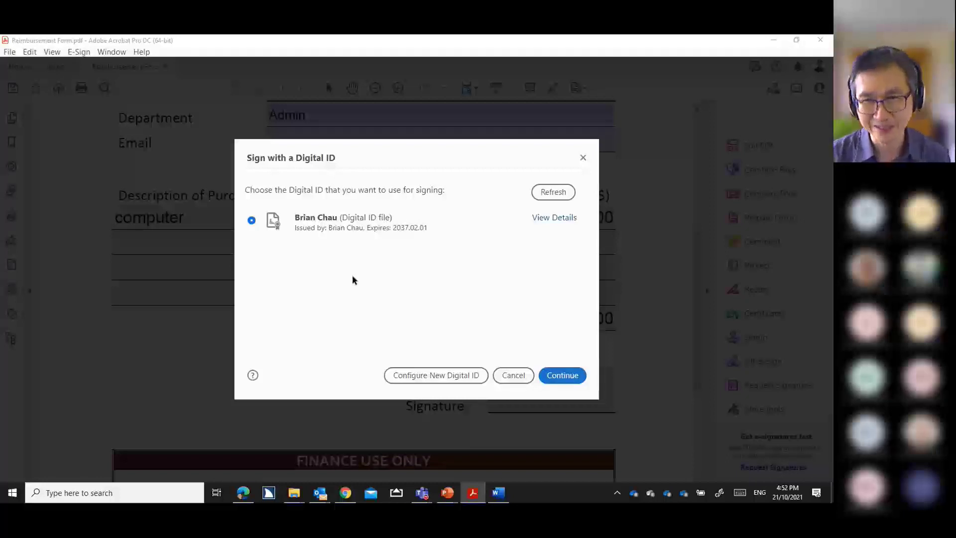
left_click(513, 375)
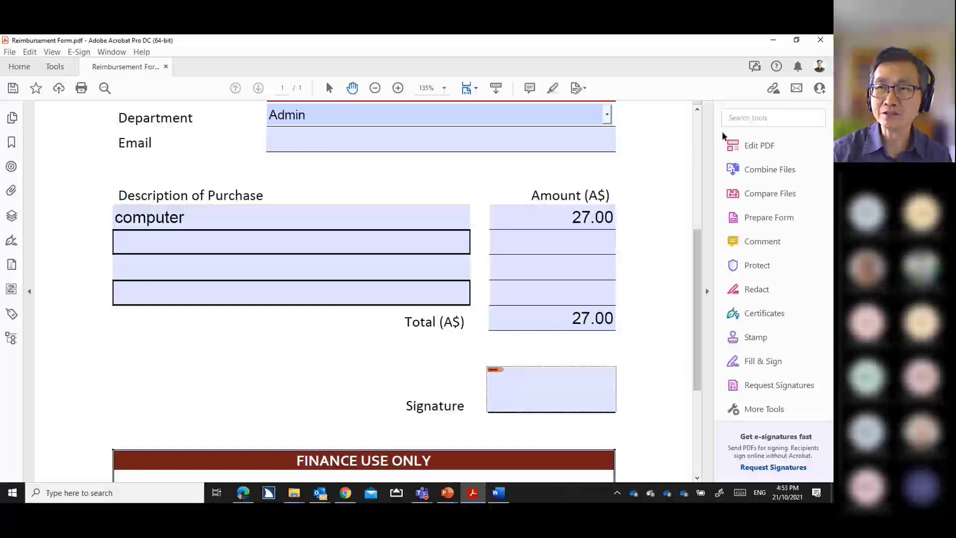
- Start Fill & Sign on the reimbursement form, dismiss the field notice, and fill the Manager field with "gsdlkjf"
left_click(733, 366)
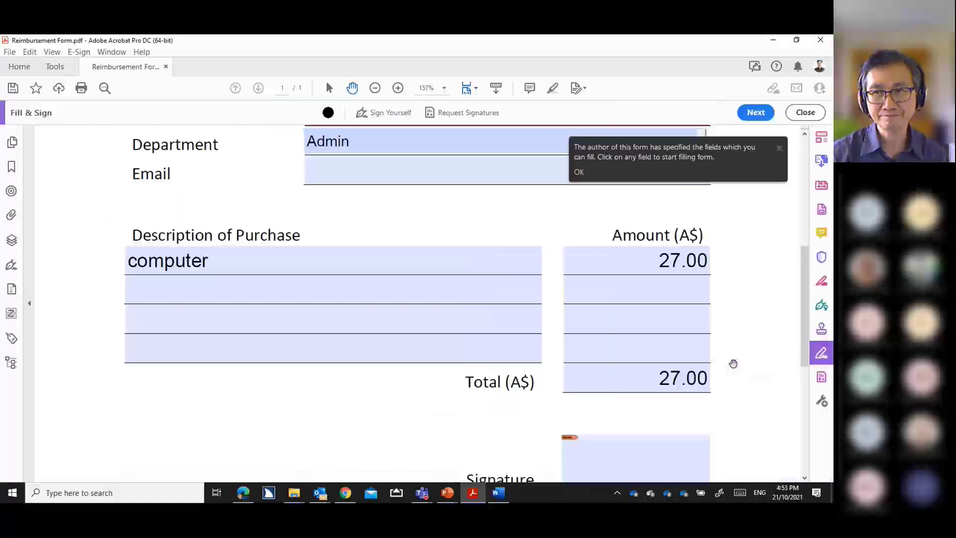
scroll(721, 340, "up", 2)
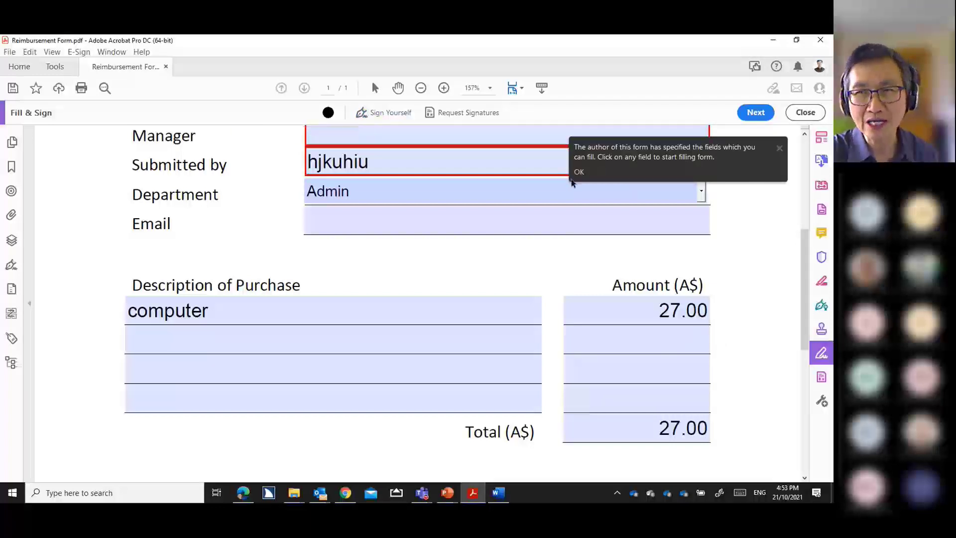
left_click(579, 172)
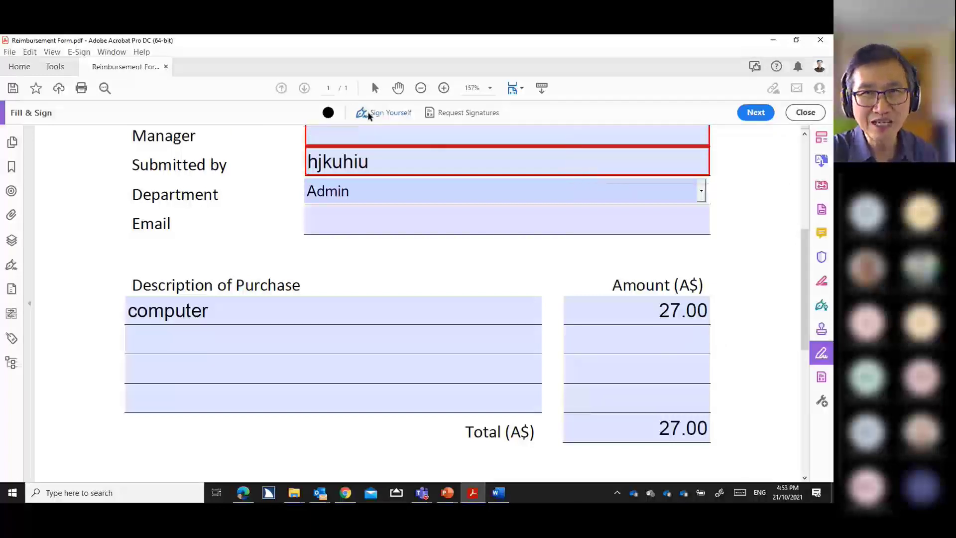
scroll(339, 162, "up", 2)
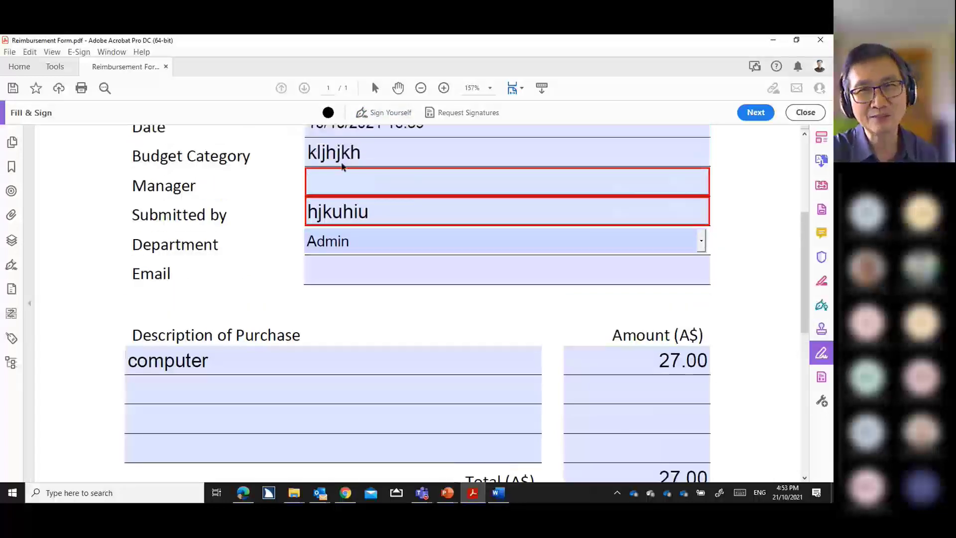
left_click(338, 182)
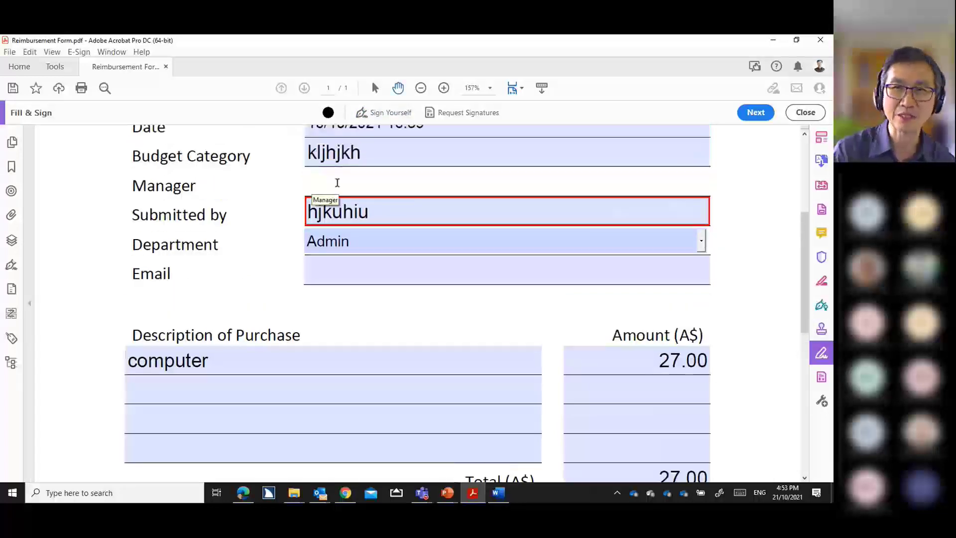
type("gsdlkjf")
left_click(320, 357)
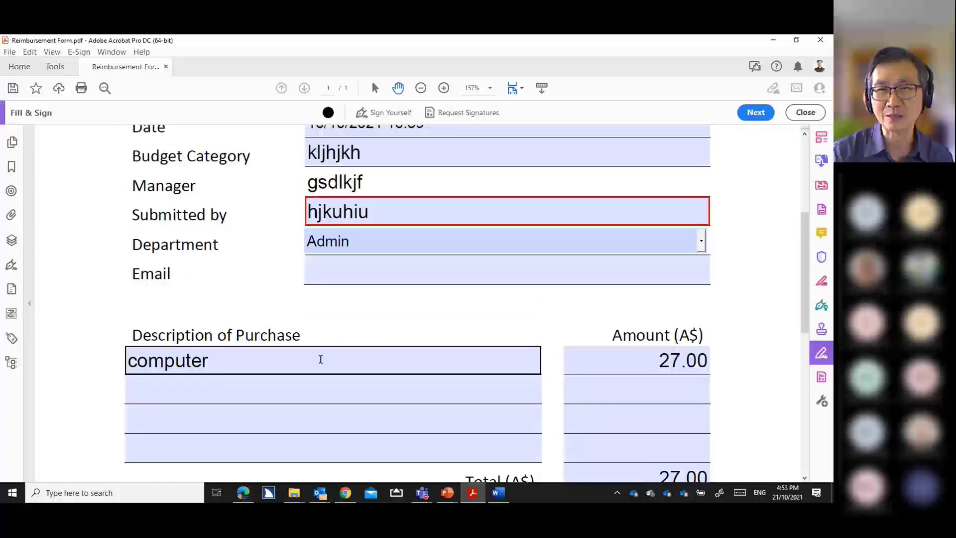
- Try the Rejected option in the Finance Use Only section and switch the choice back to Approved
scroll(320, 354, "down", 5)
scroll(321, 355, "down", 3)
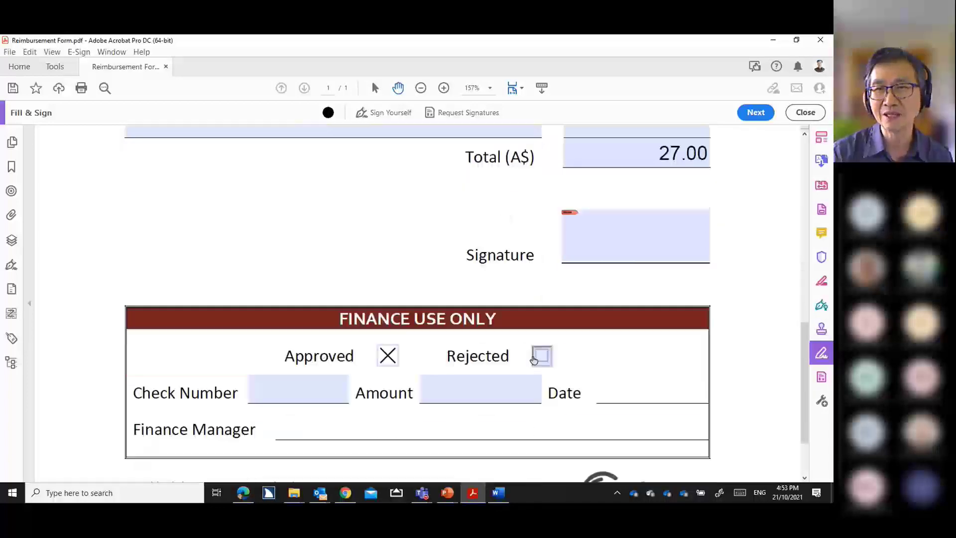
left_click(541, 356)
left_click(387, 365)
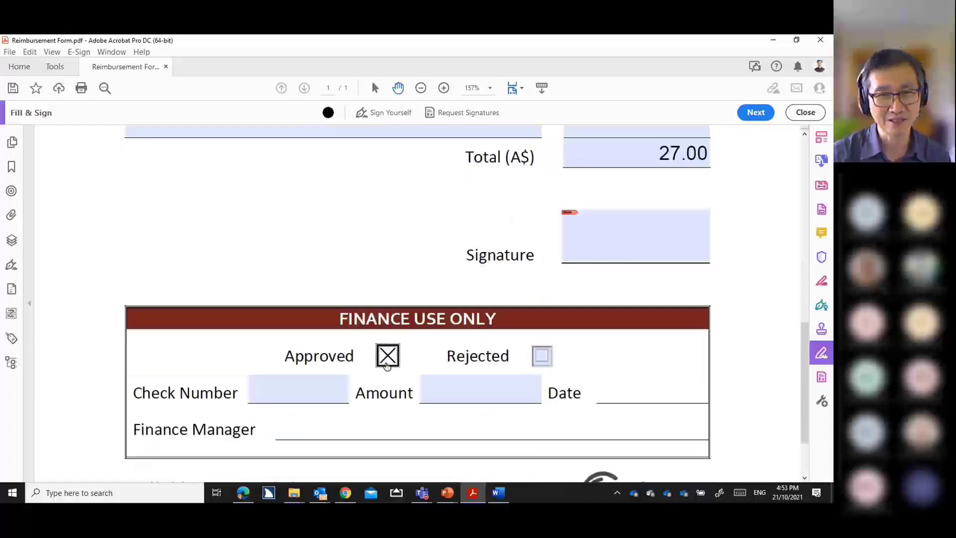
- Enter 25 as the amount in the second purchase row
scroll(387, 339, "up", 3)
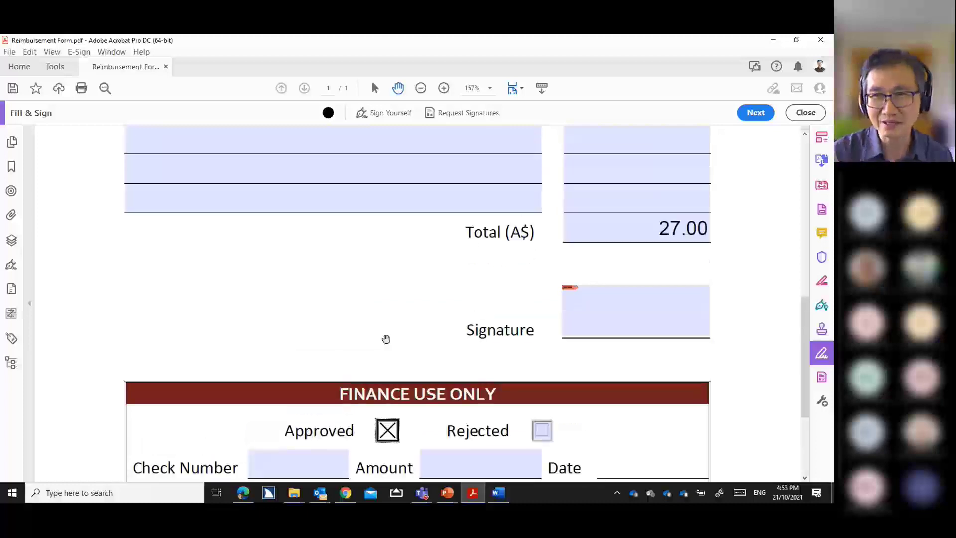
left_click(663, 220)
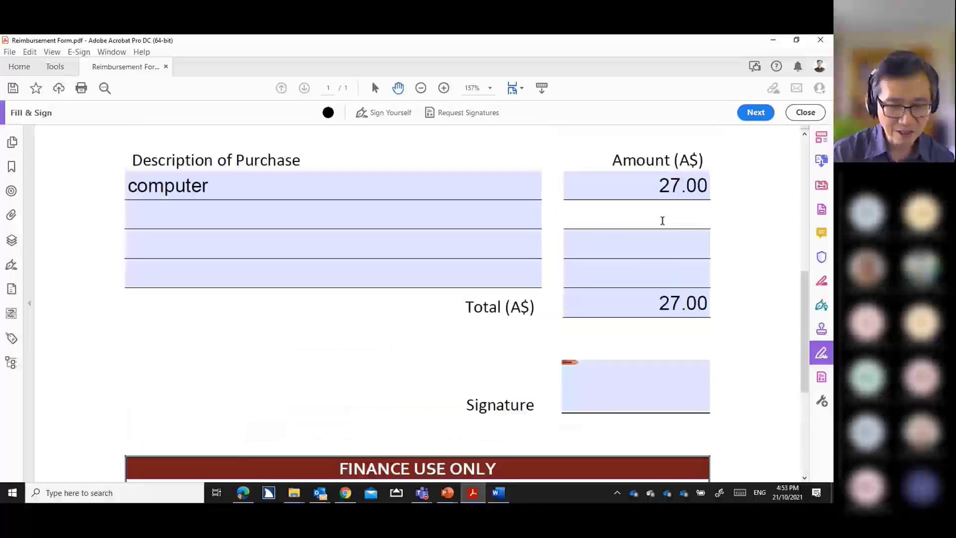
type("25")
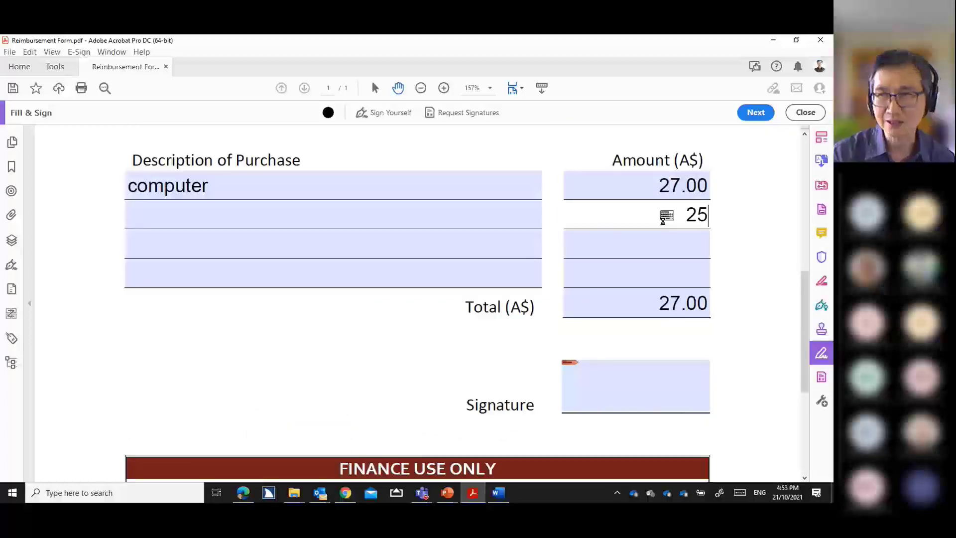
key("Tab")
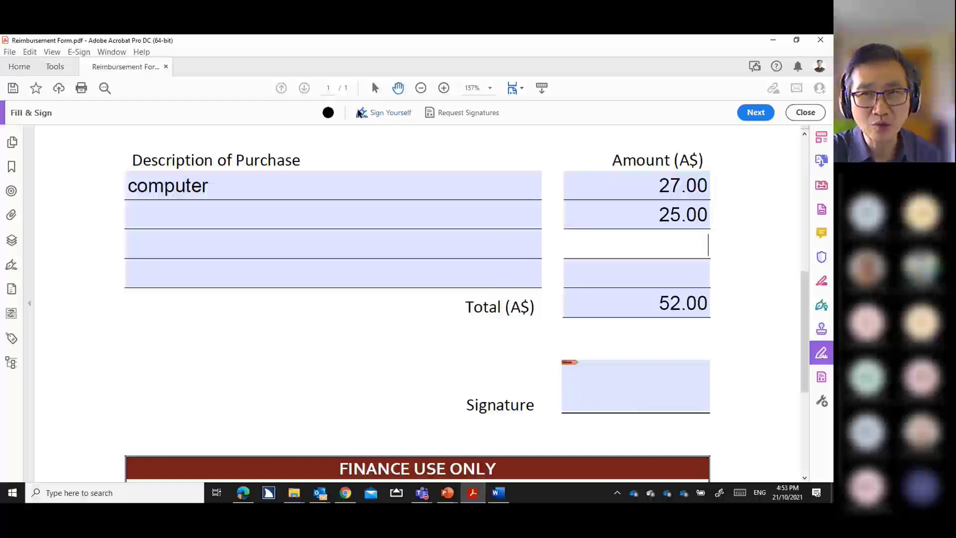
- Remove the saved signature and write a new typed signature using a different full name
left_click(387, 115)
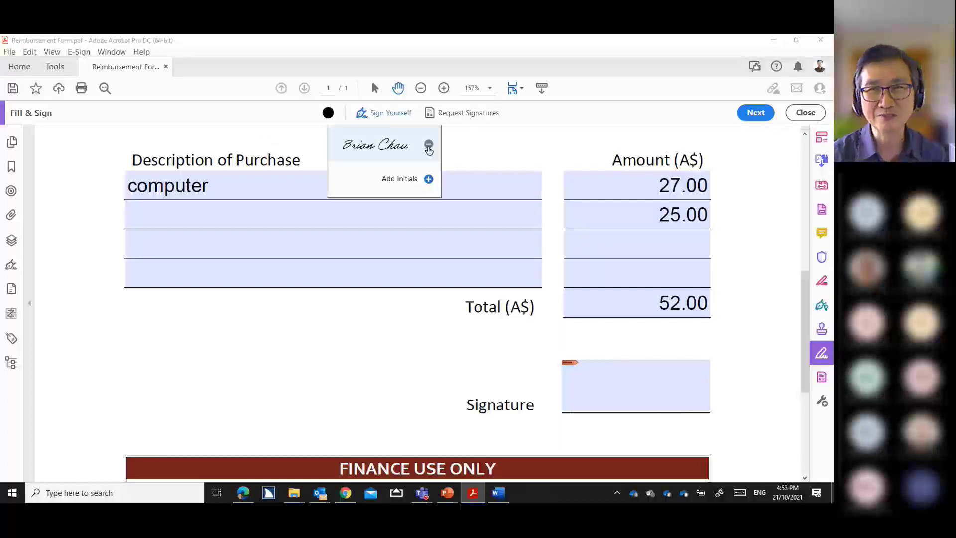
left_click(429, 149)
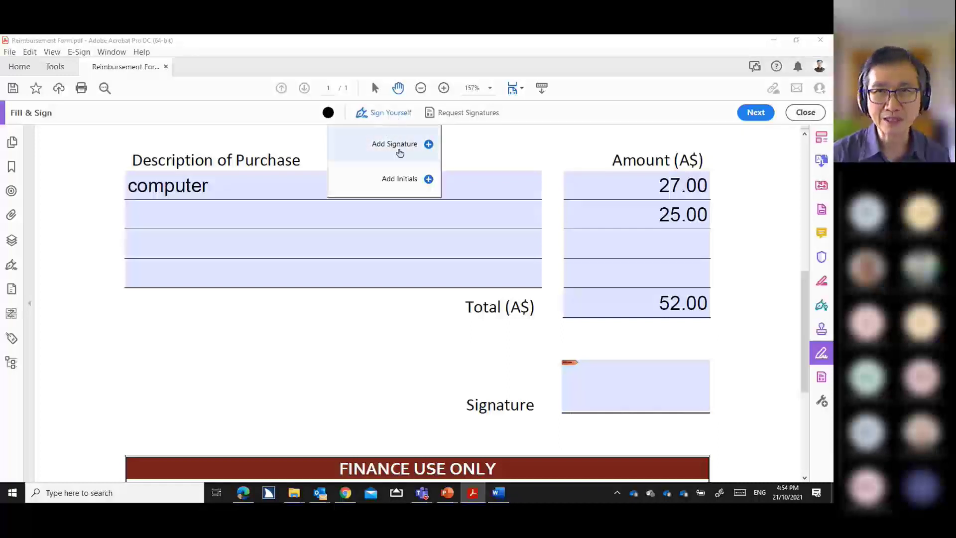
left_click(399, 150)
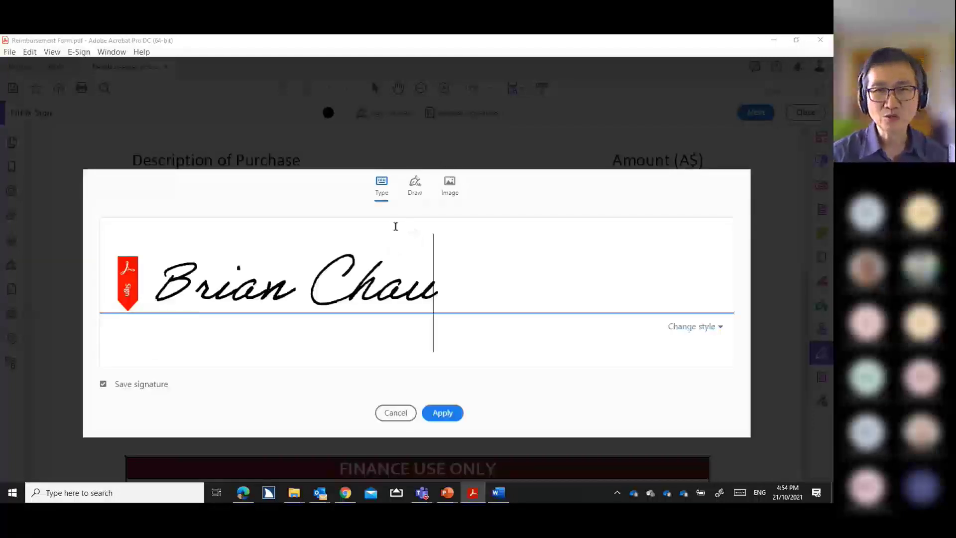
left_click_drag(436, 279, 161, 273)
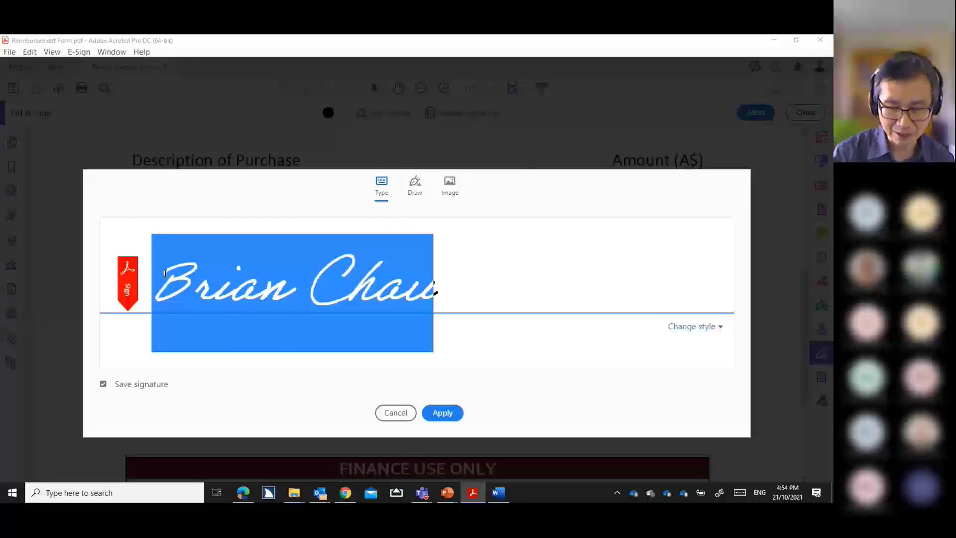
type("P")
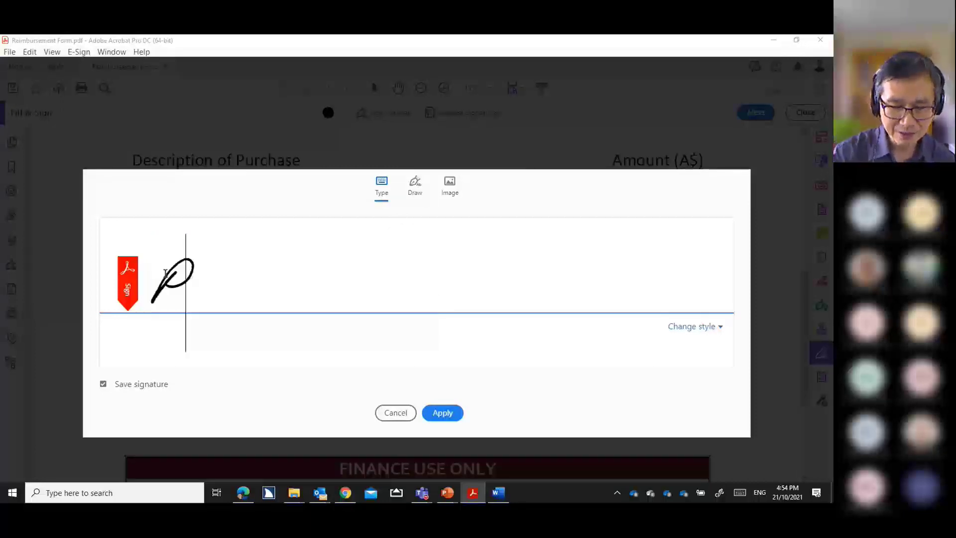
type("eter Pan")
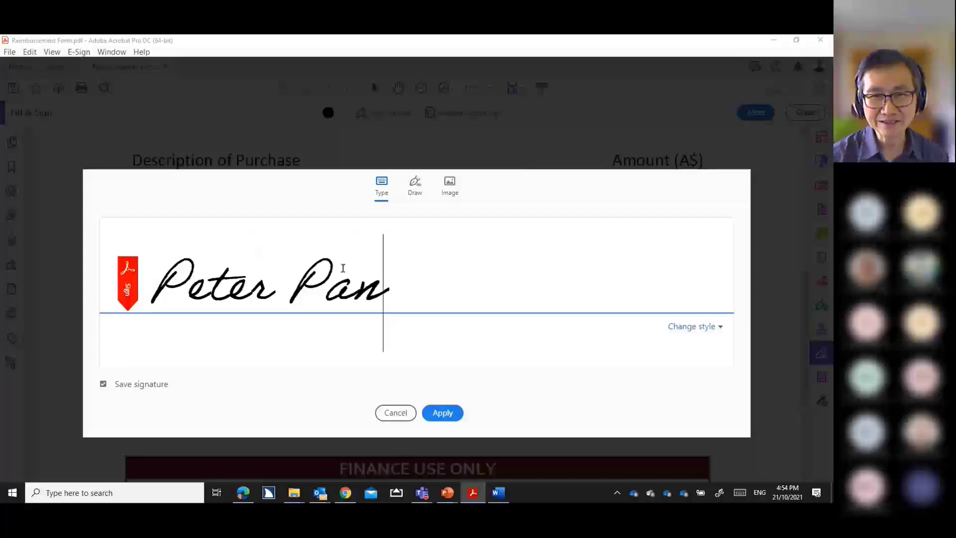
- Try drawing a freehand signature on the signature line
left_click(412, 194)
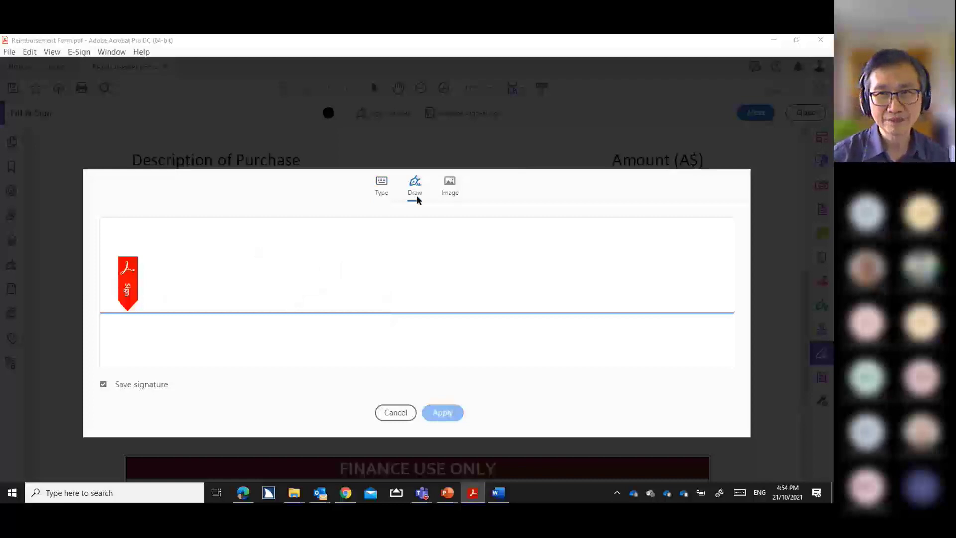
mouse_move(294, 275)
left_mouse_down()
mouse_move(274, 343)
mouse_move(267, 224)
left_mouse_up()
mouse_move(323, 218)
left_mouse_down()
mouse_move(335, 269)
mouse_move(308, 269)
left_mouse_up()
mouse_move(310, 294)
left_mouse_down()
mouse_move(338, 305)
mouse_move(386, 279)
mouse_move(433, 304)
left_mouse_up()
left_click_drag(356, 284, 399, 286)
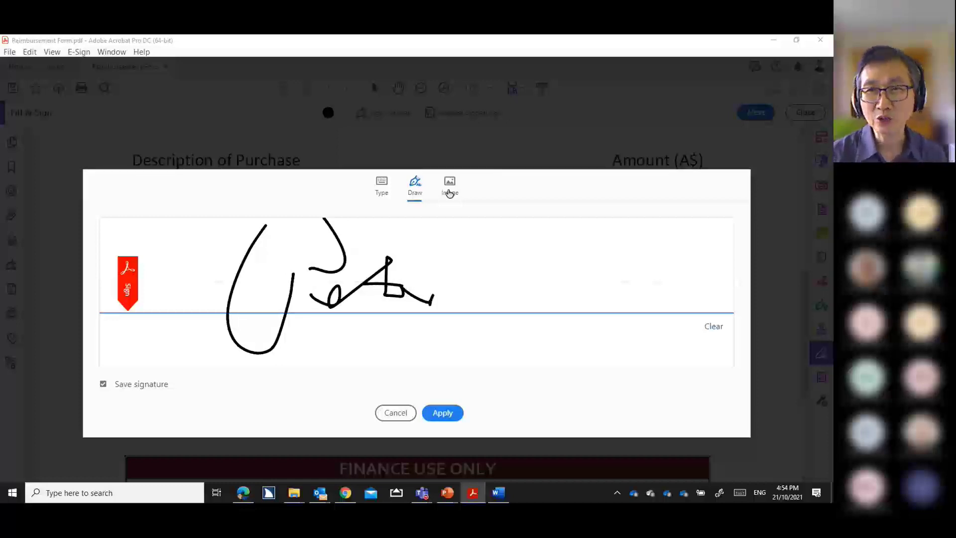
- Try to load PPan_sig.png from the personal OneDrive's Documents > Personal folder as the signature image
left_click(445, 193)
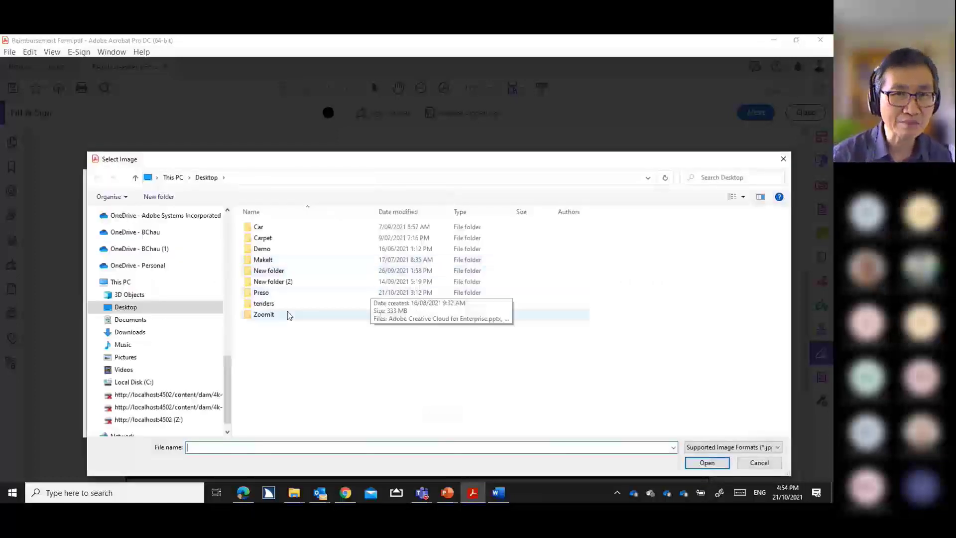
left_click(194, 266)
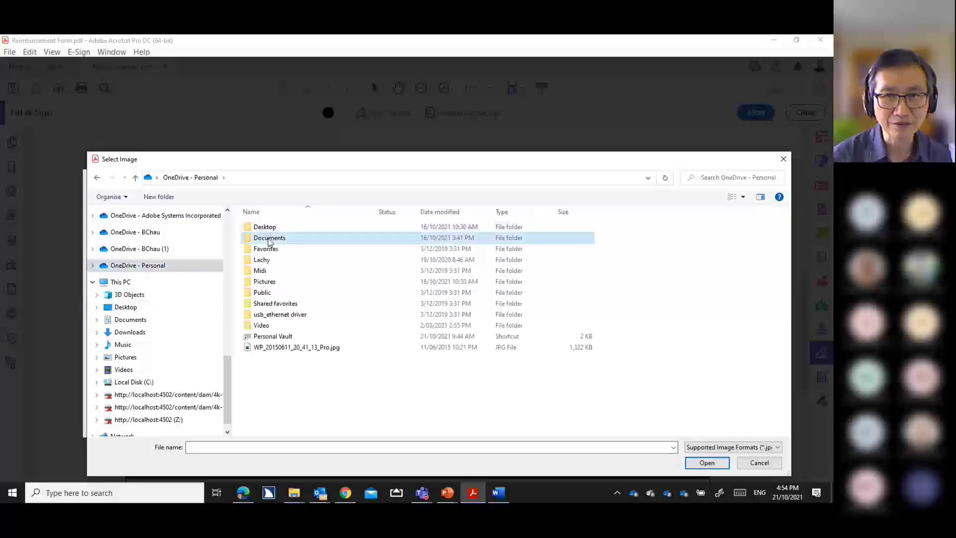
double_click(268, 239)
double_click(274, 229)
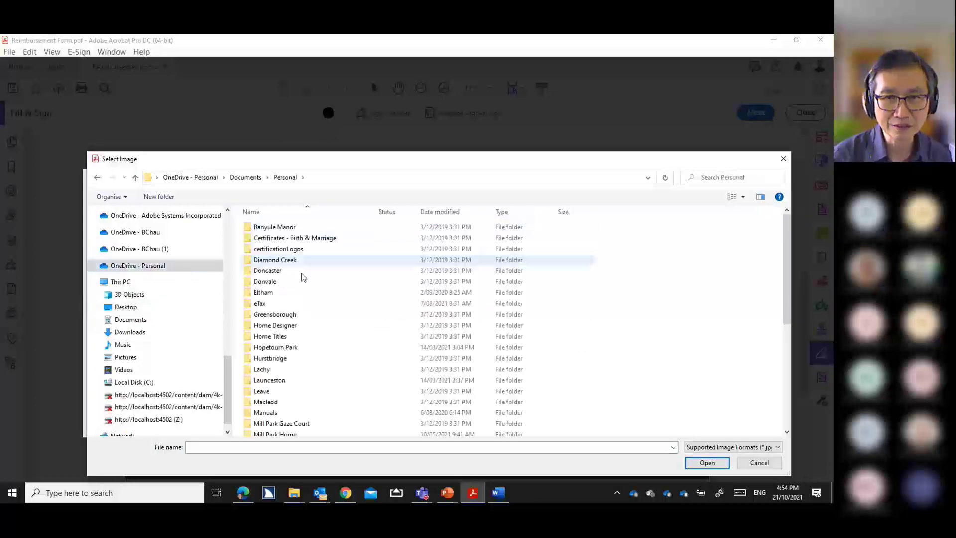
scroll(310, 286, "down", 6)
left_click(271, 420)
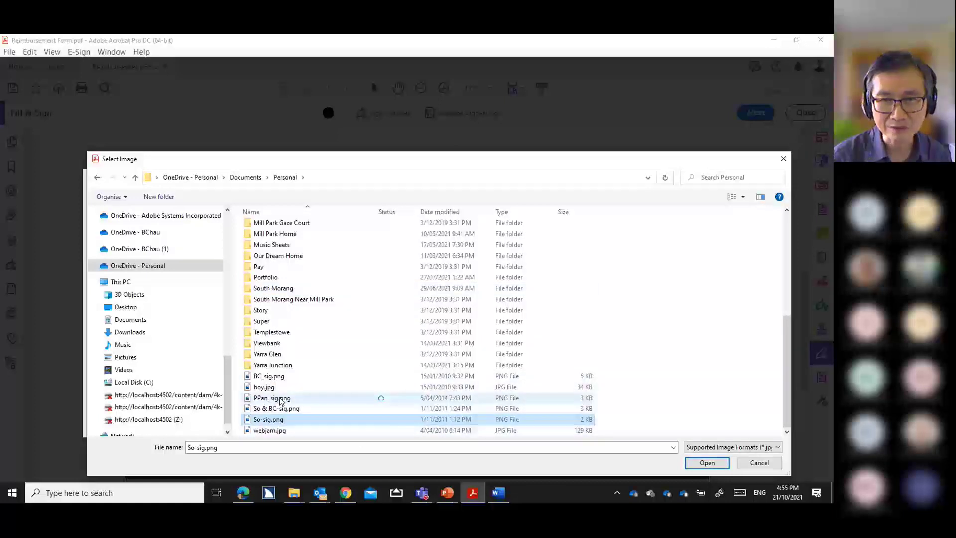
left_click(281, 398)
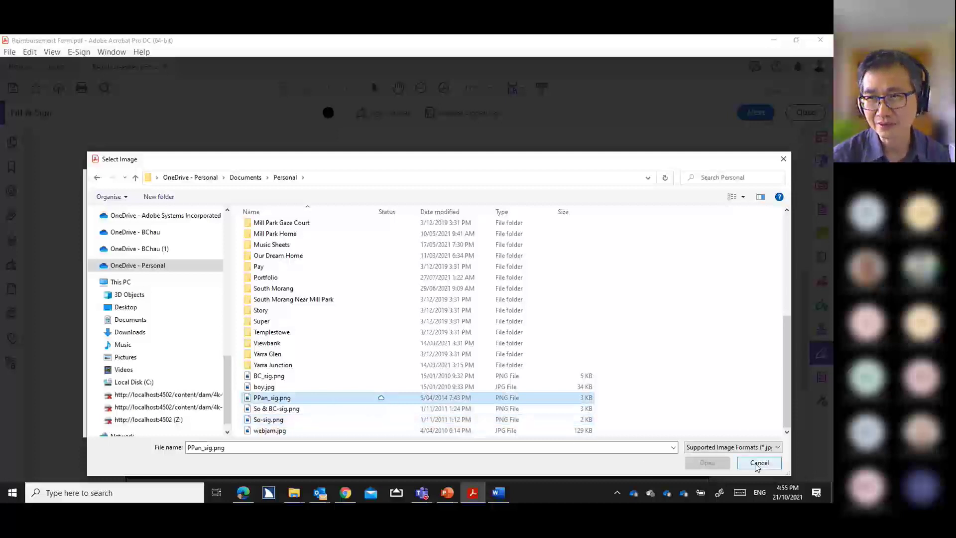
left_click(758, 464)
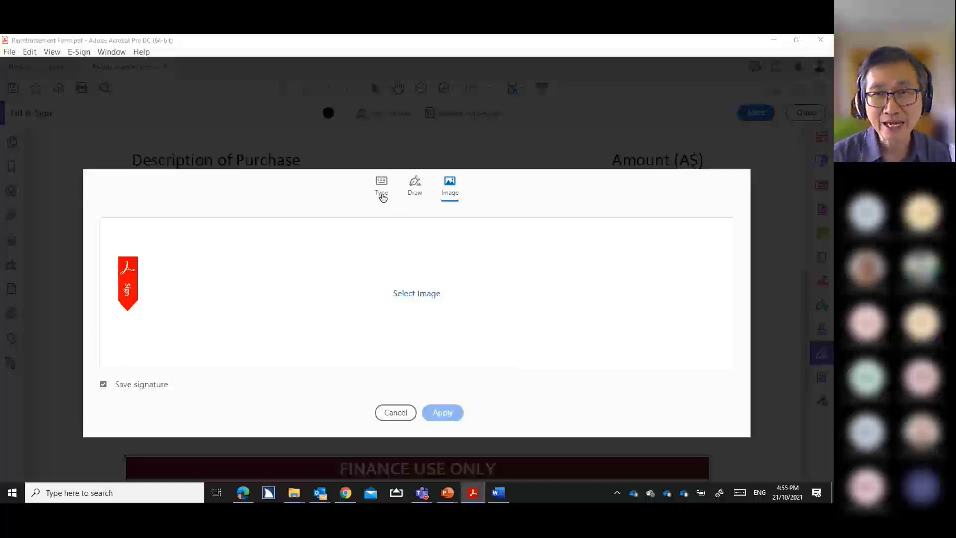
- Return to the typed signature, apply it, and place it in the form's Signature field
left_click(383, 195)
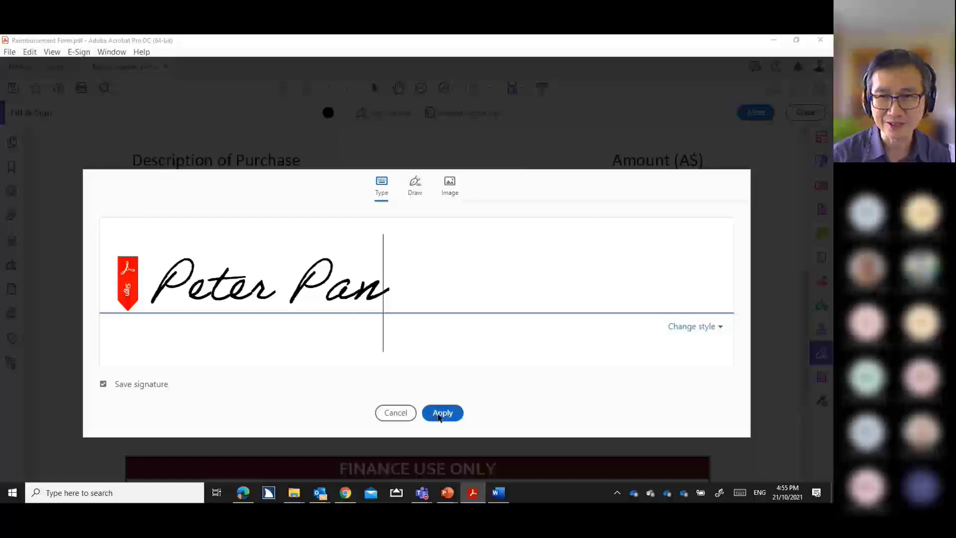
left_click(441, 413)
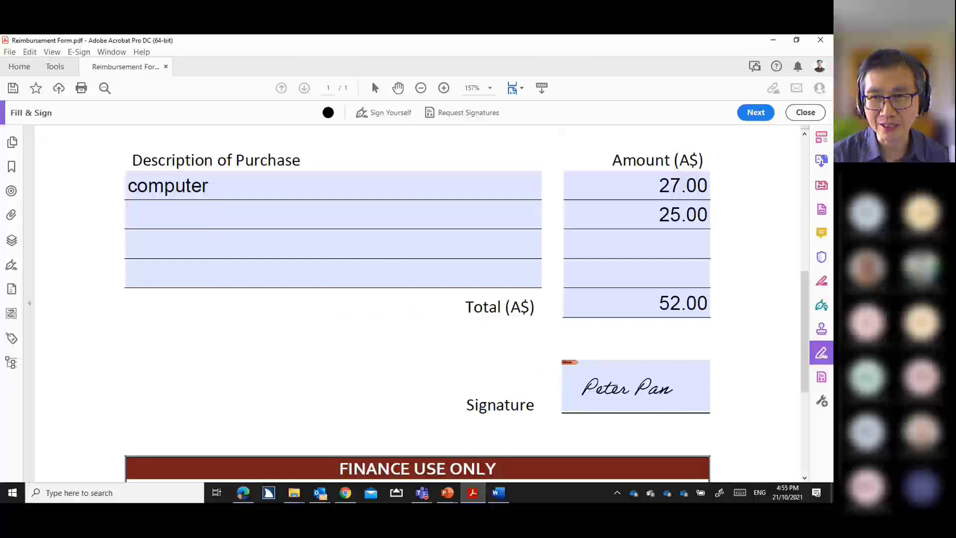
left_click(630, 389)
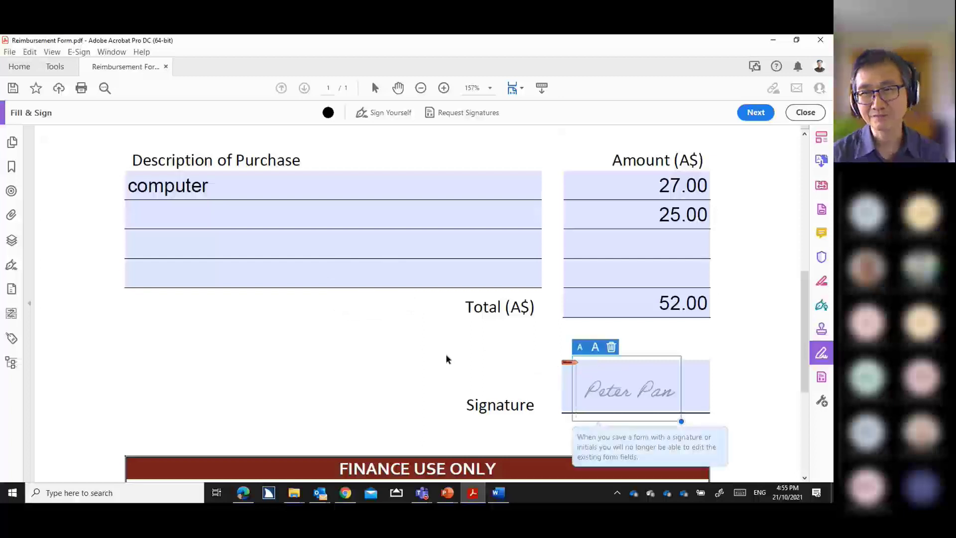
scroll(447, 358, "down", 2)
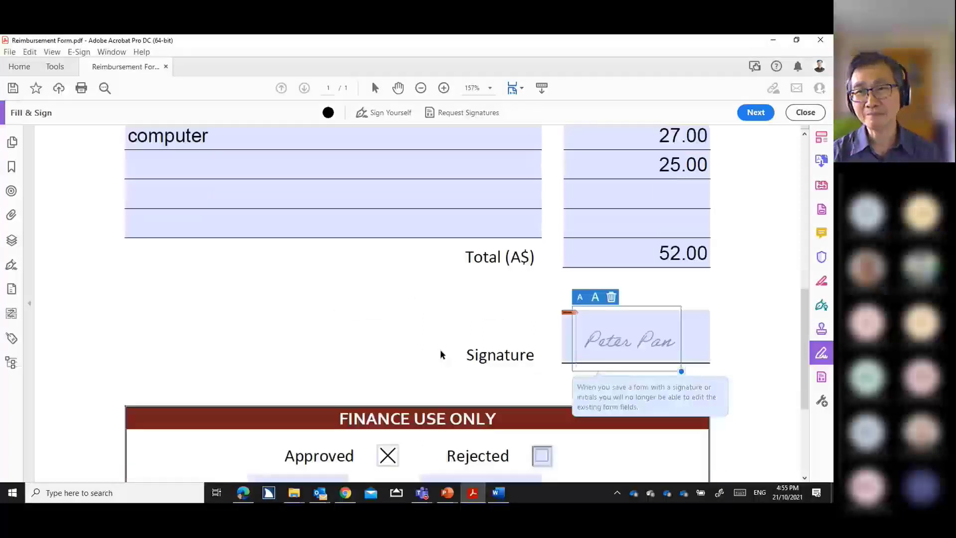
scroll(441, 355, "down", 3)
scroll(438, 351, "down", 3)
scroll(438, 350, "up", 4)
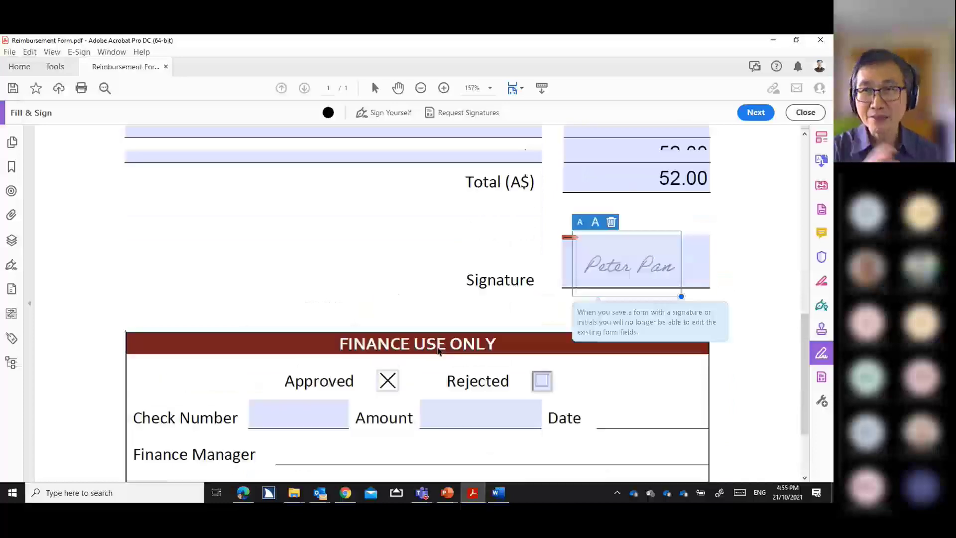
scroll(439, 349, "up", 6)
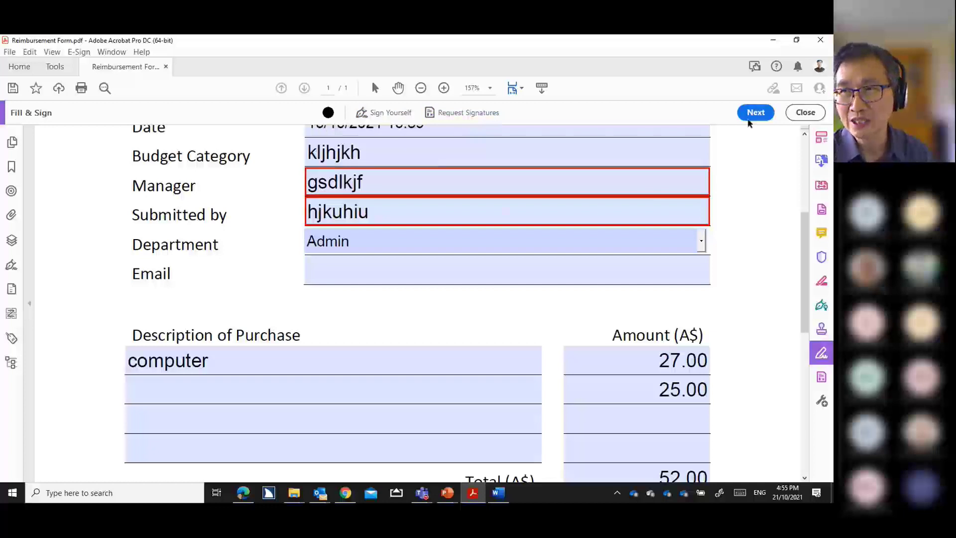
left_click(755, 113)
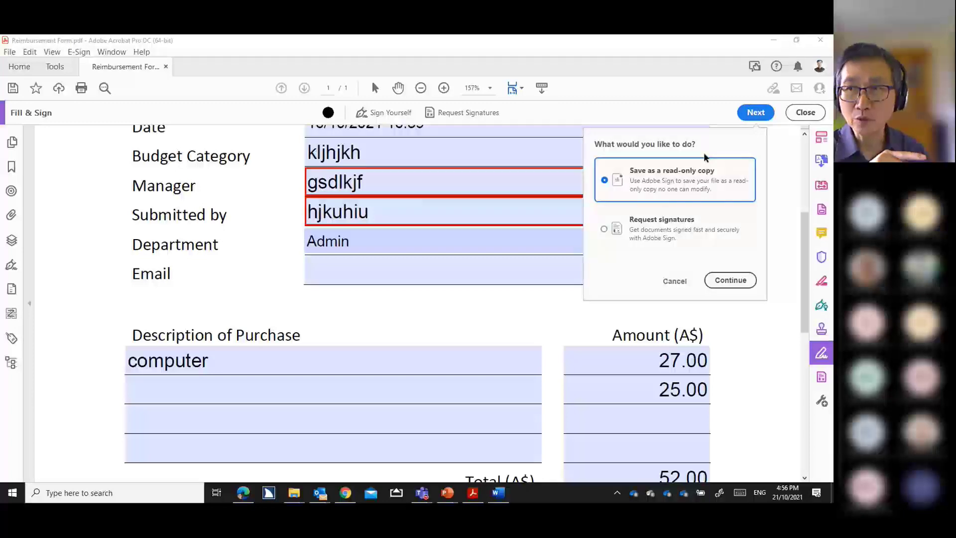
left_click(675, 281)
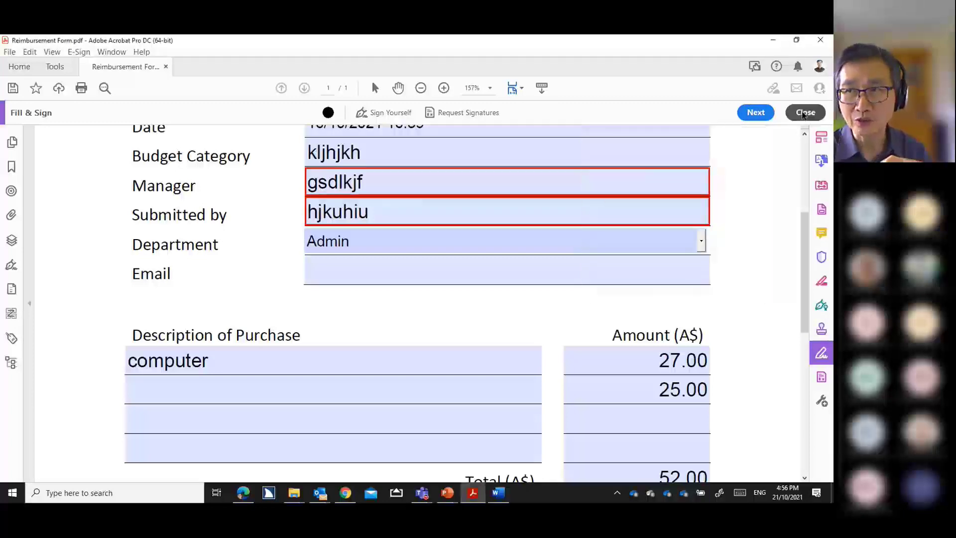
left_click(792, 113)
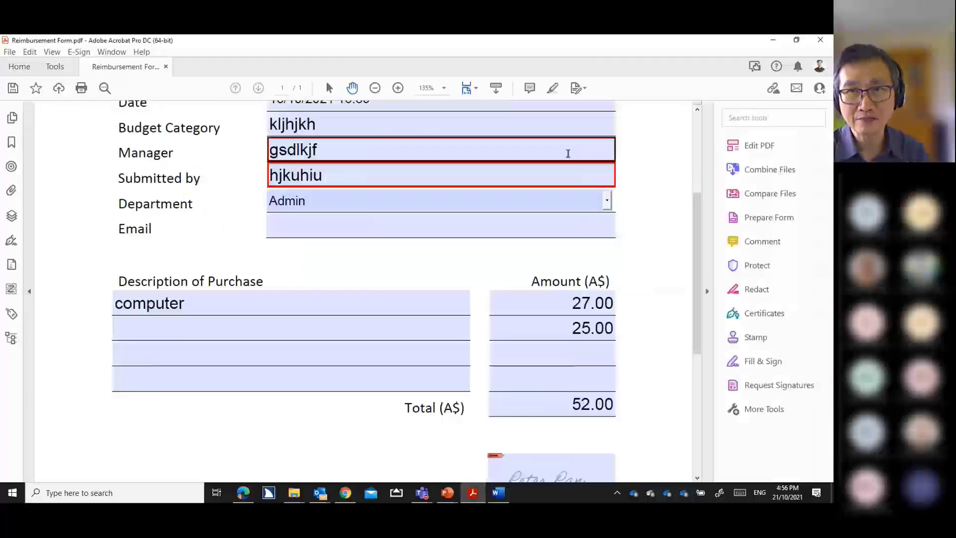
left_click(9, 52)
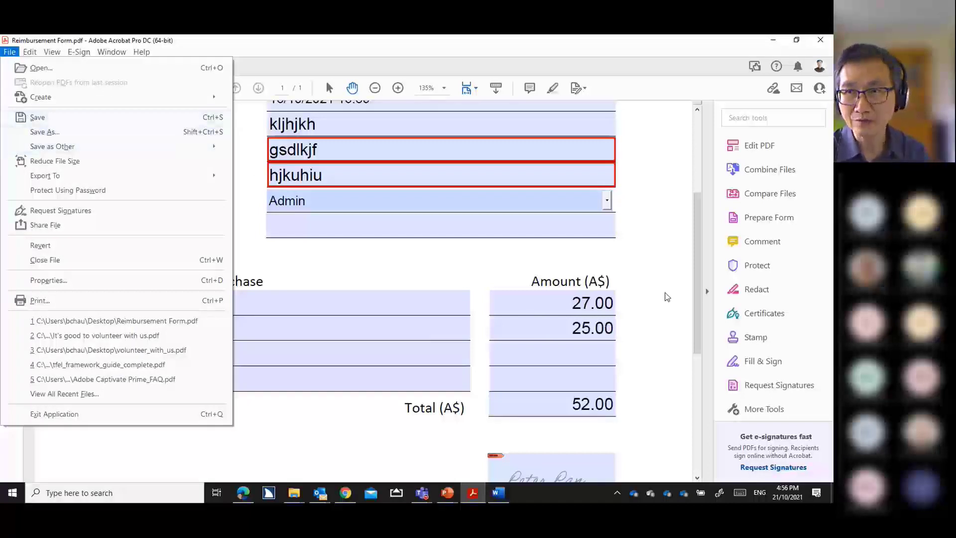
left_click(752, 365)
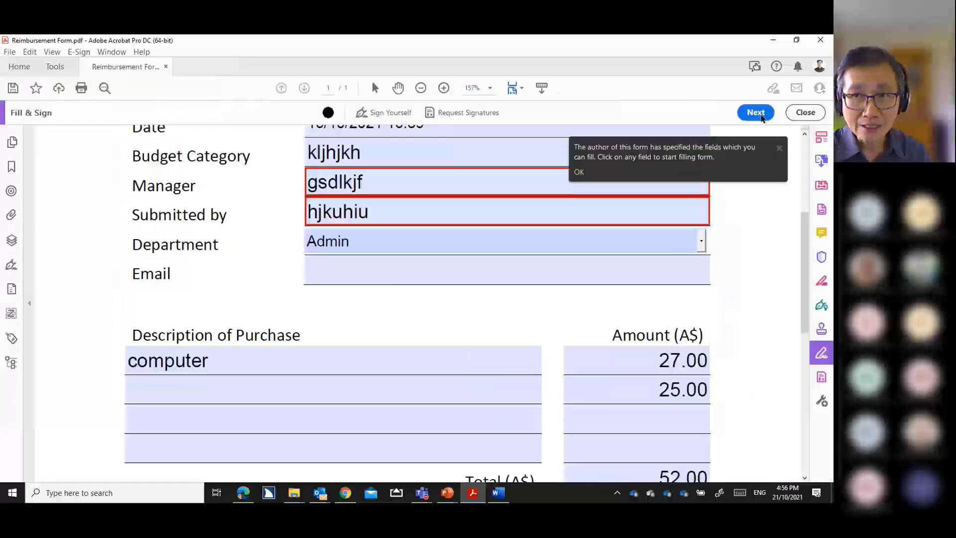
left_click(760, 116)
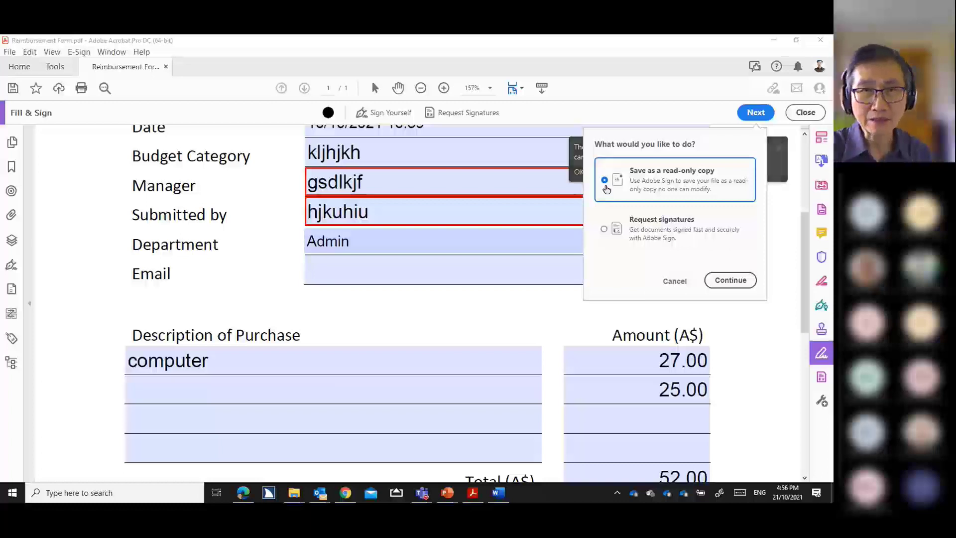
left_click(675, 282)
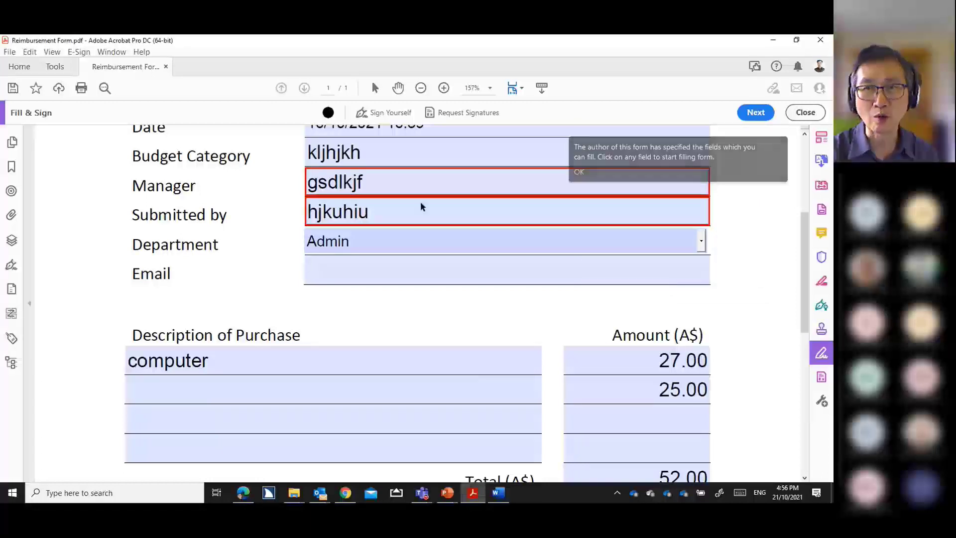
- Save the signed reimbursement form, and save it as a read-only copy with Adobe Sign
left_click(18, 52)
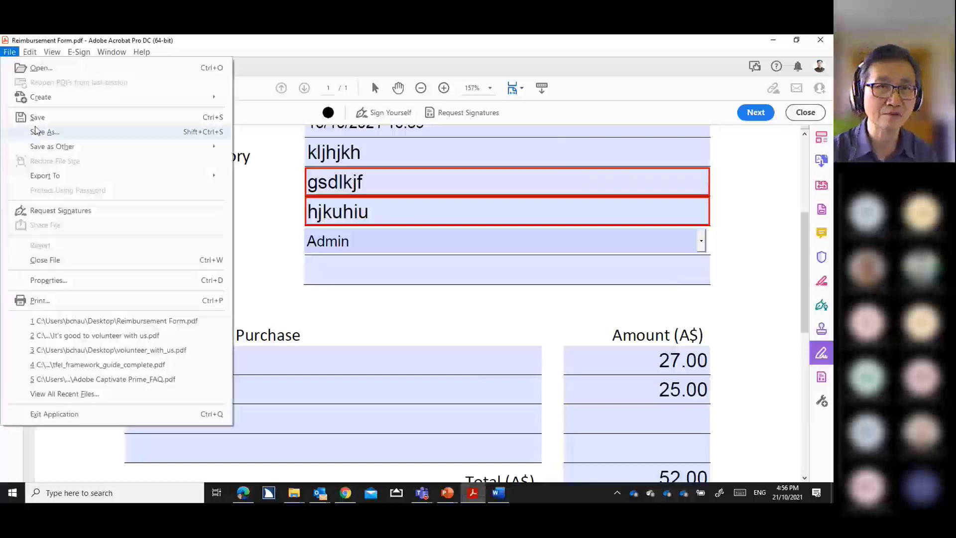
left_click(37, 118)
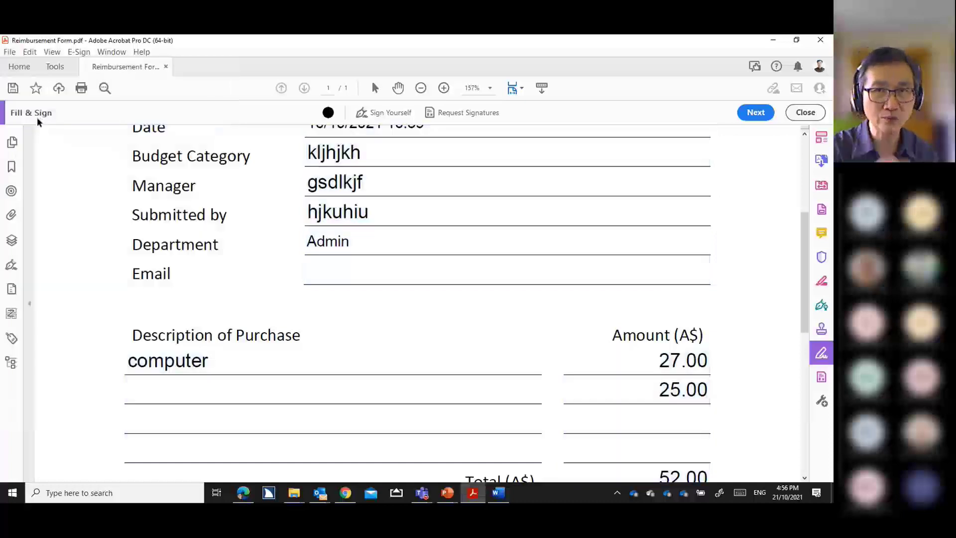
left_click(754, 112)
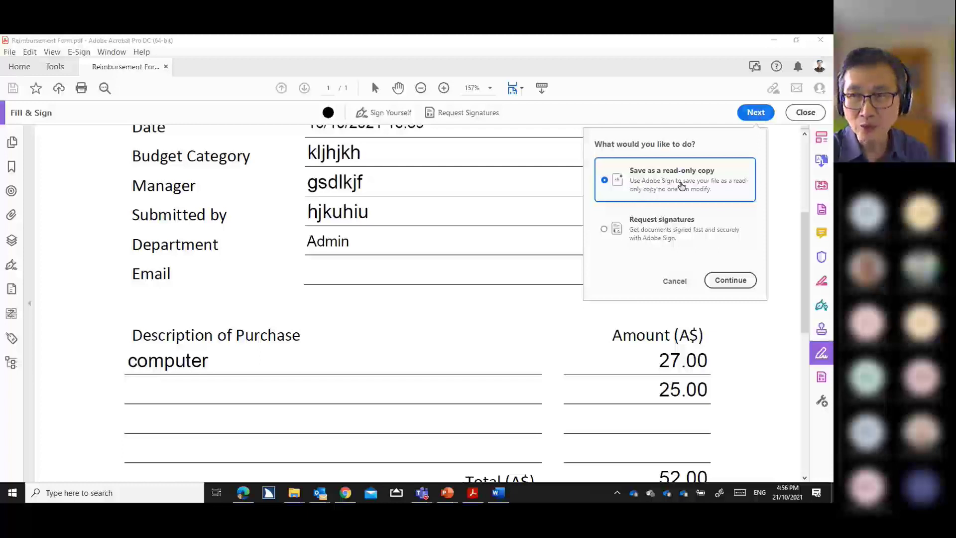
left_click(727, 280)
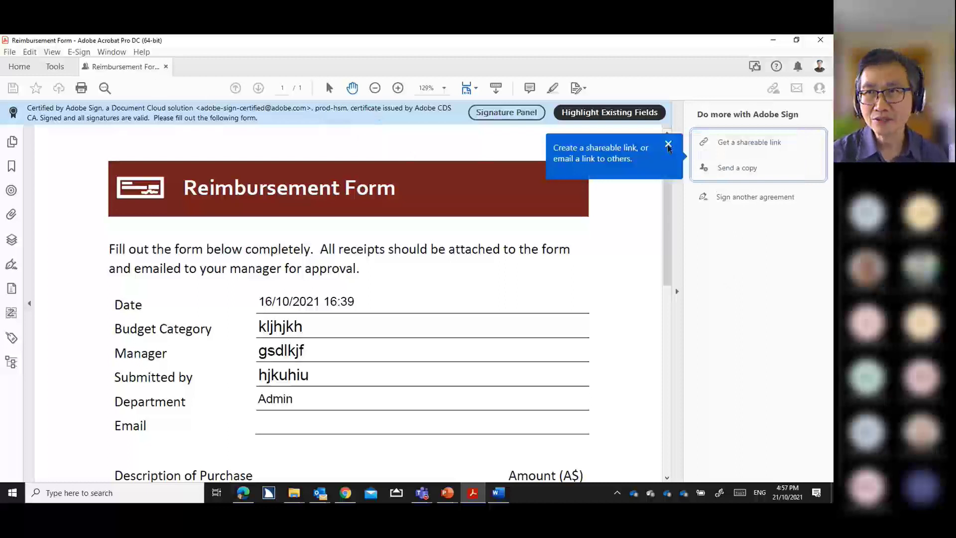
- Dismiss the sharing tip and examine the certified read-only copy, including its signature and the Adobe Sign sharing options
left_click(668, 144)
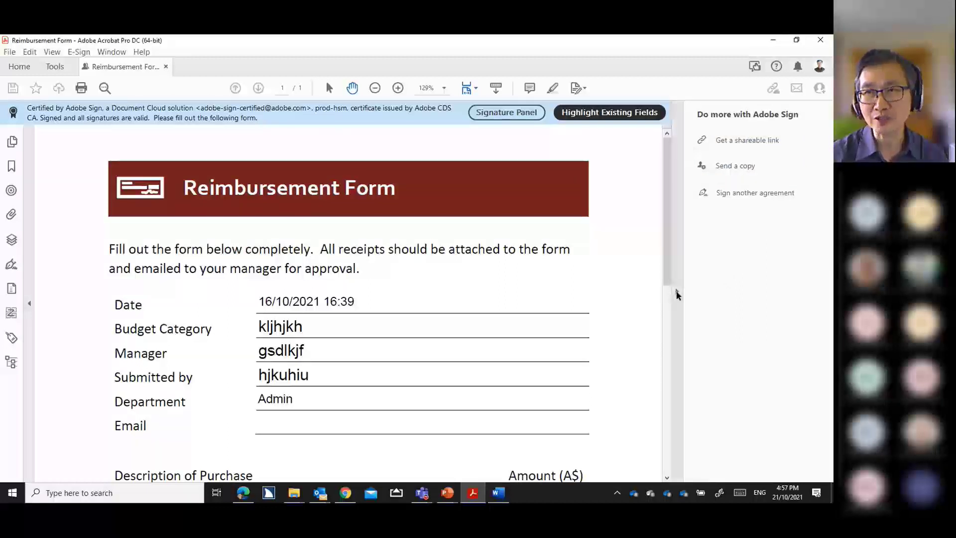
left_click(677, 292)
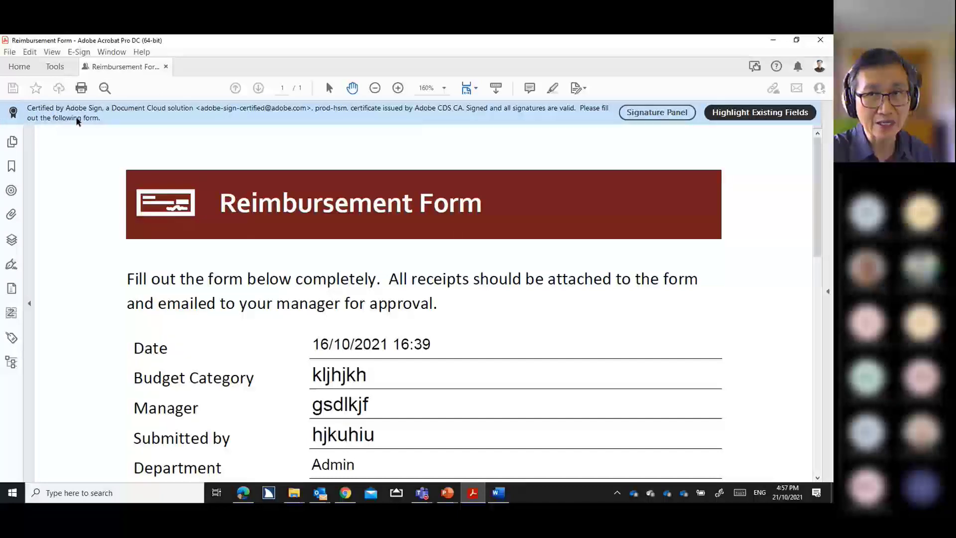
scroll(79, 132, "down", 4)
scroll(81, 138, "down", 9)
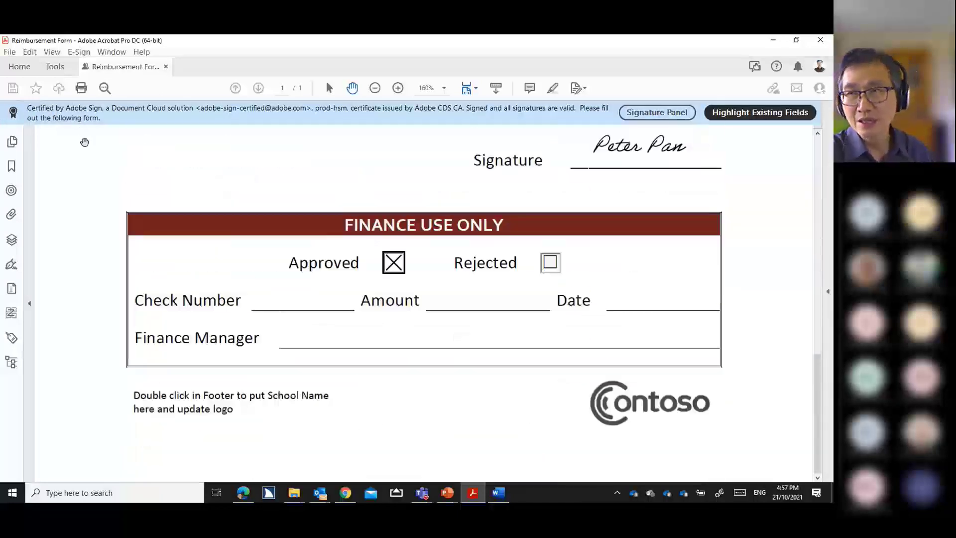
scroll(84, 143, "up", 2)
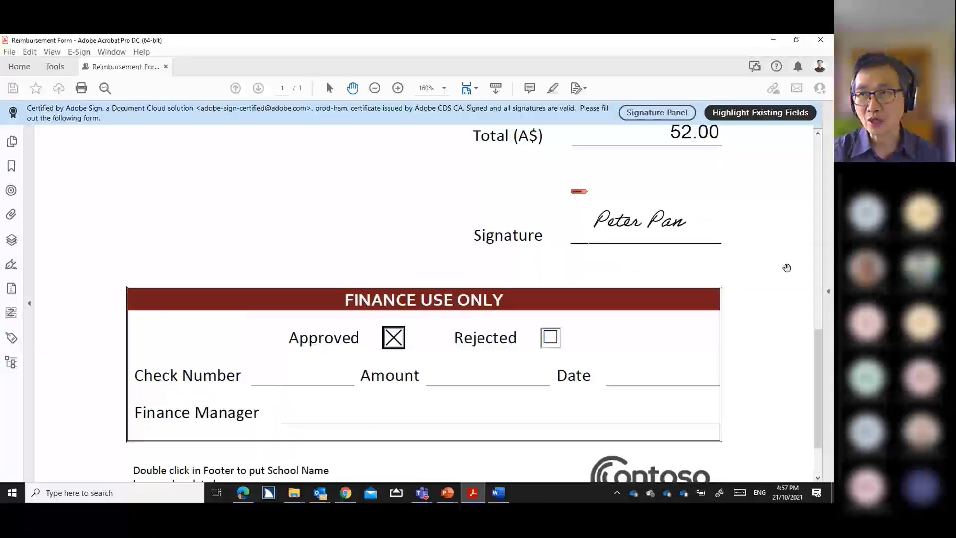
left_click(827, 294)
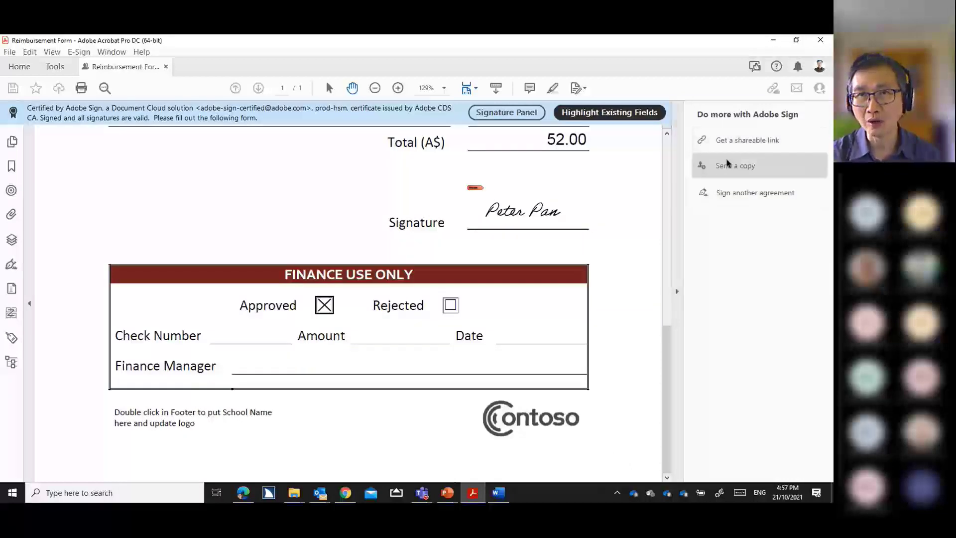
- Check which tools are available for the certified copy, and close it without saving a local copy
left_click(54, 68)
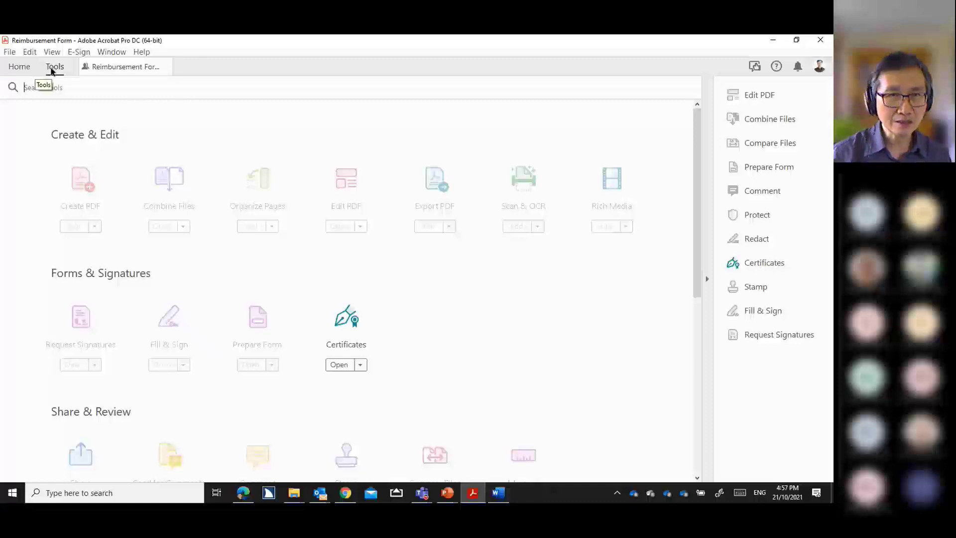
left_click(118, 69)
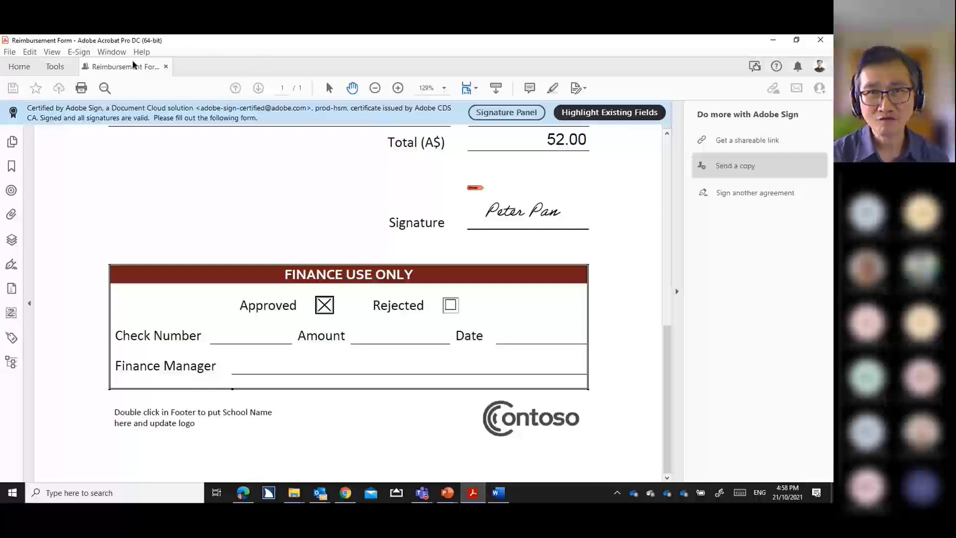
left_click(166, 68)
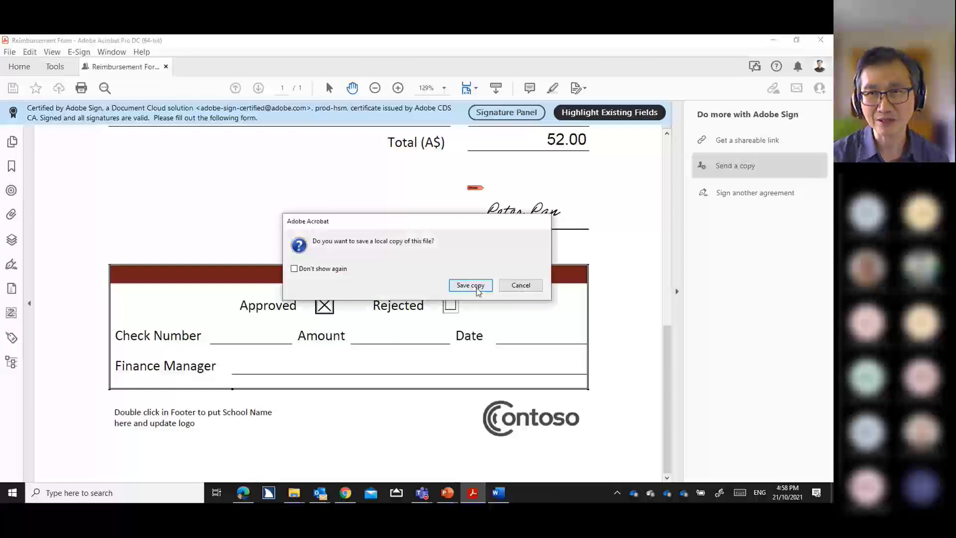
left_click(521, 286)
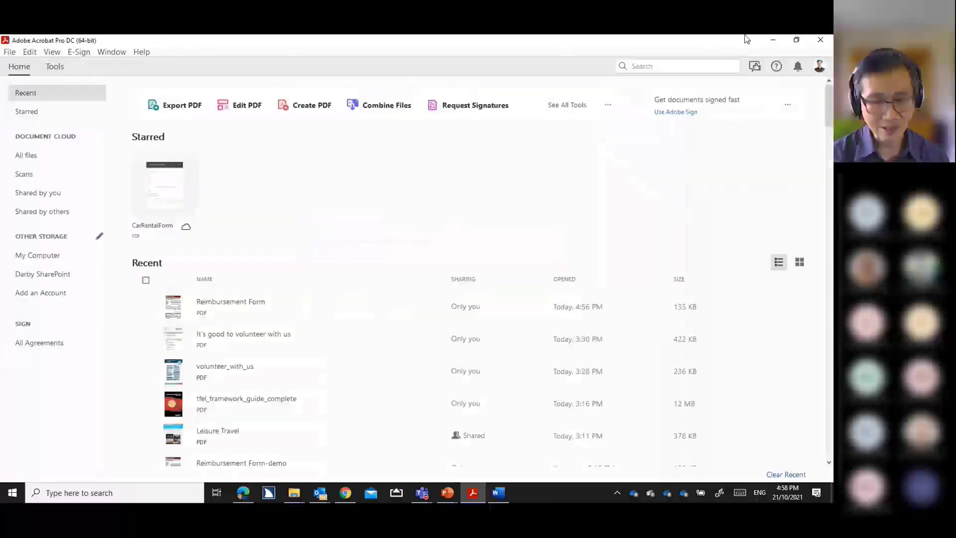
- Open Reimbursement Form.pdf from the desktop and examine its filled fields and signature
key("super+d")
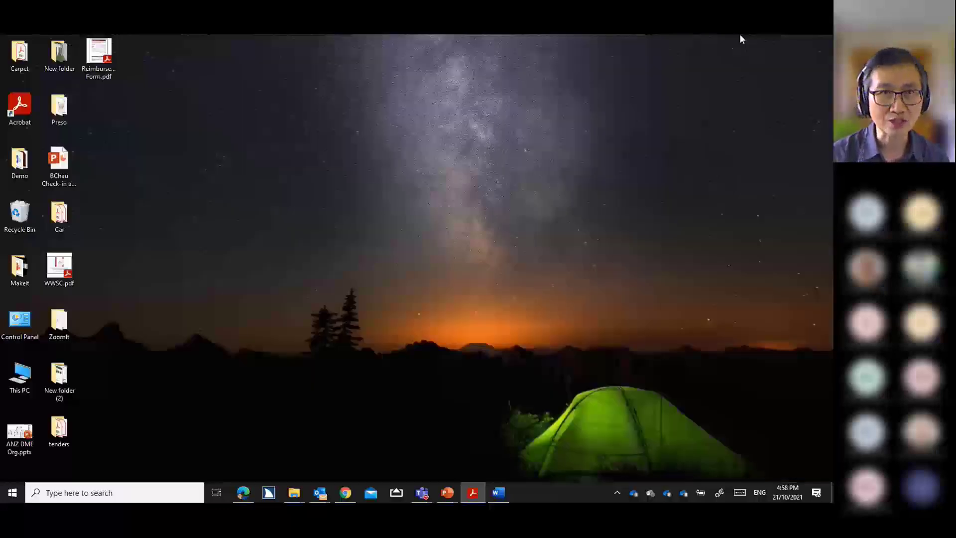
left_click(106, 59)
double_click(107, 58)
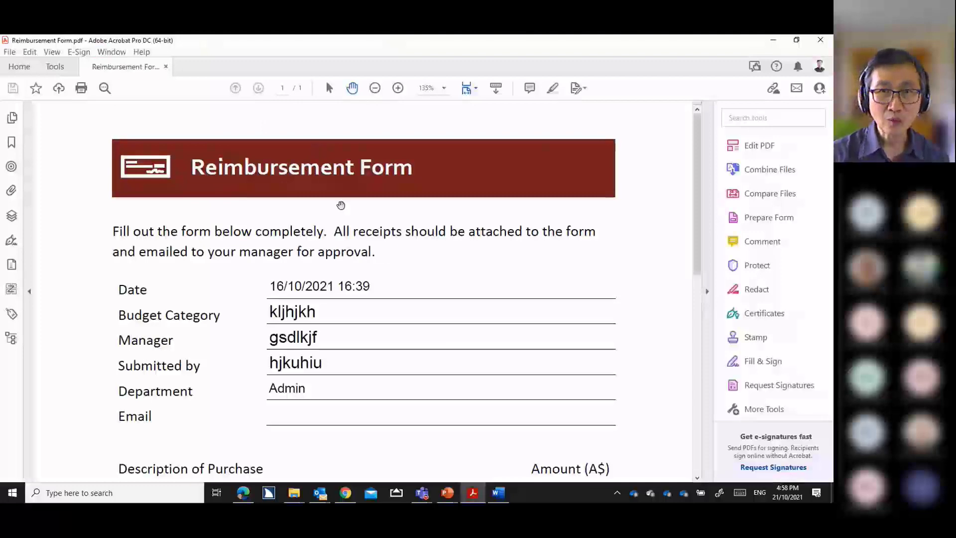
scroll(413, 233, "down", 5)
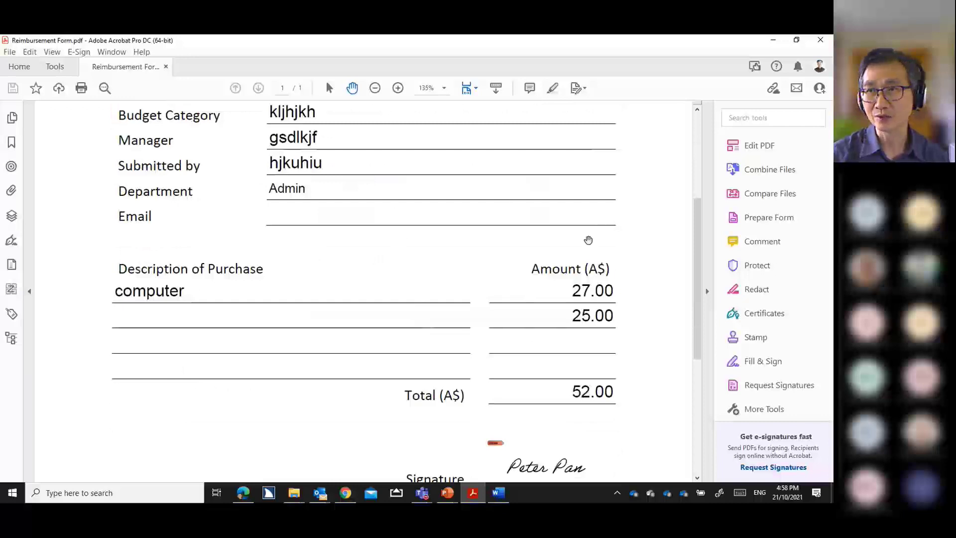
- Delete the signature image from the form with Edit PDF, and close the form without saving the changes
left_click(752, 148)
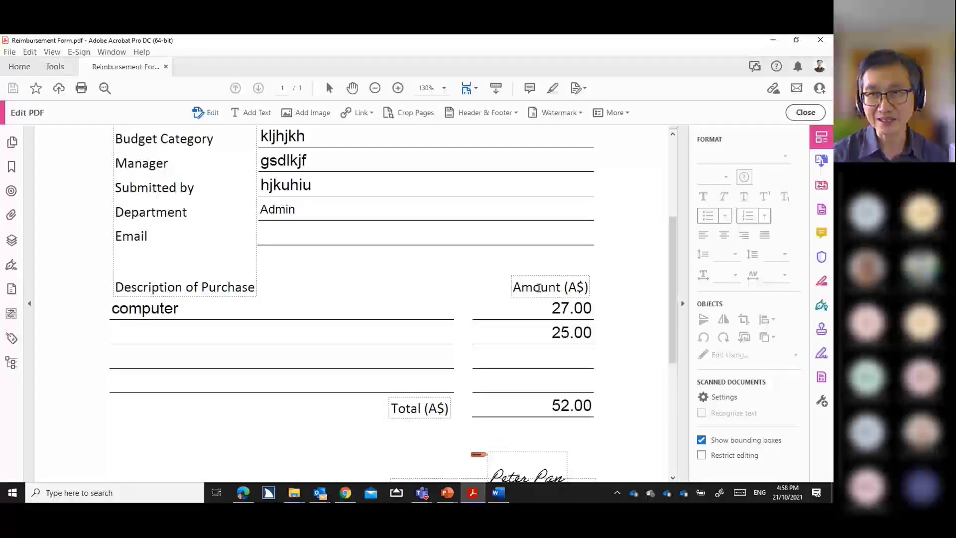
left_click_drag(540, 289, 564, 295)
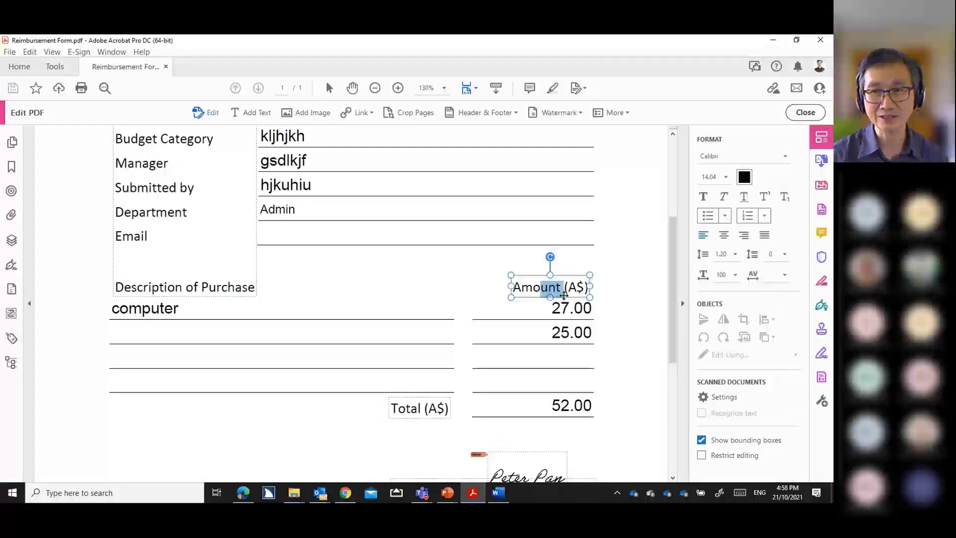
left_click_drag(673, 318, 673, 399)
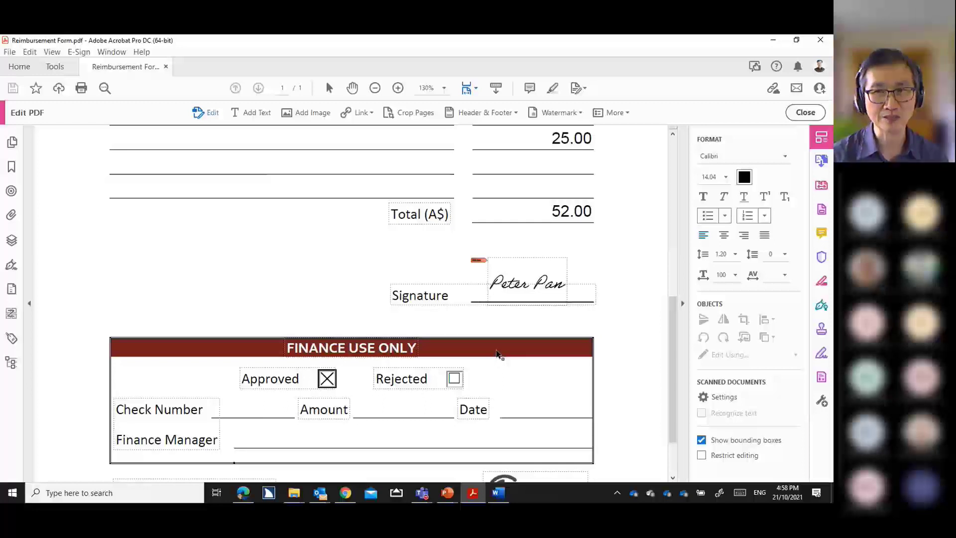
left_click(481, 261)
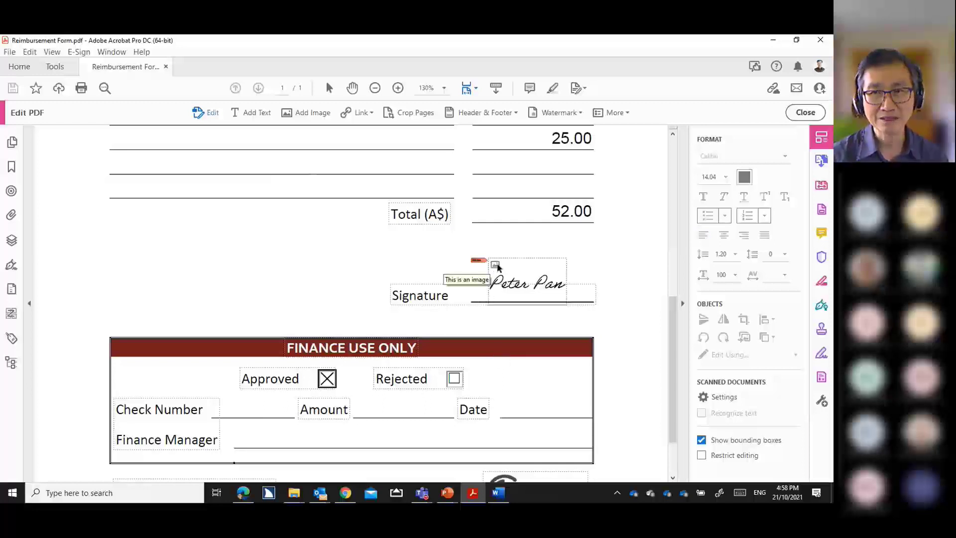
left_click(496, 260)
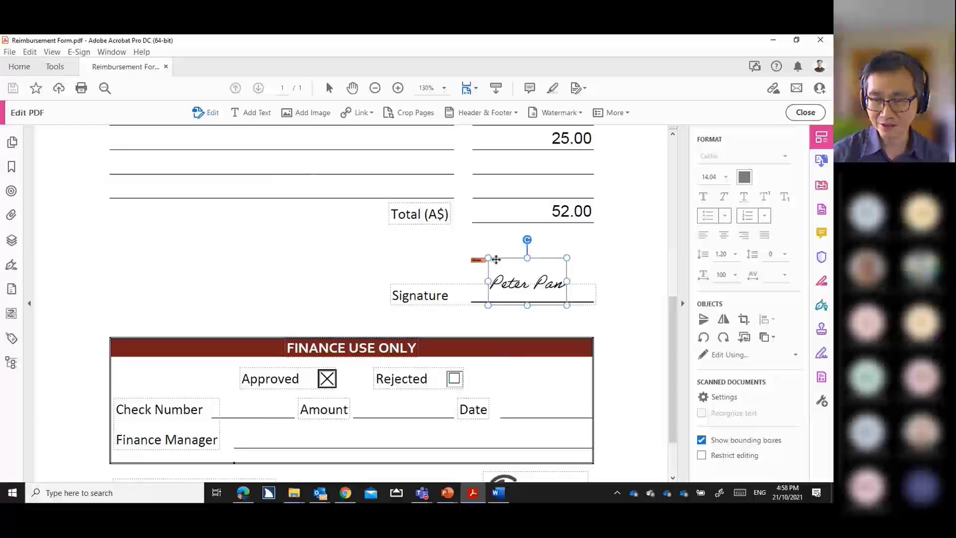
key("Delete")
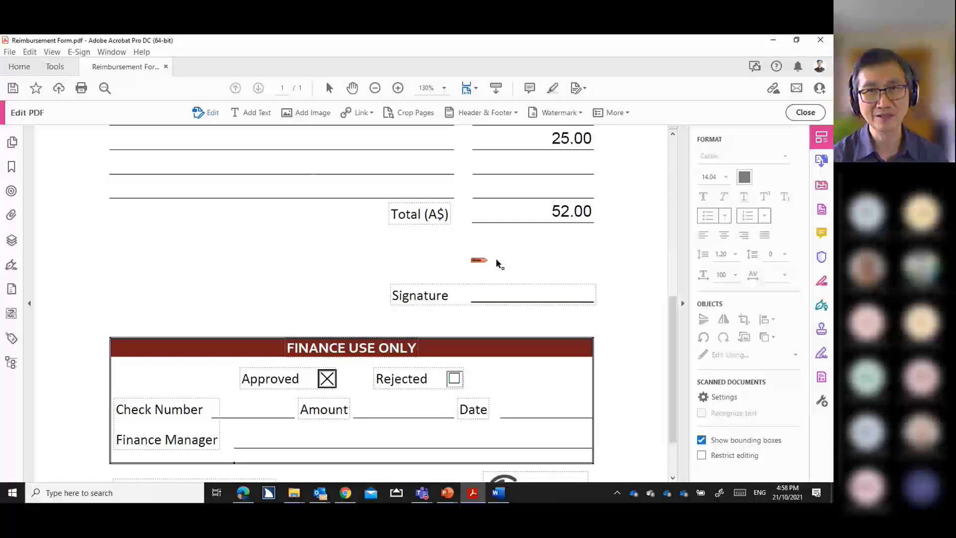
left_click(166, 66)
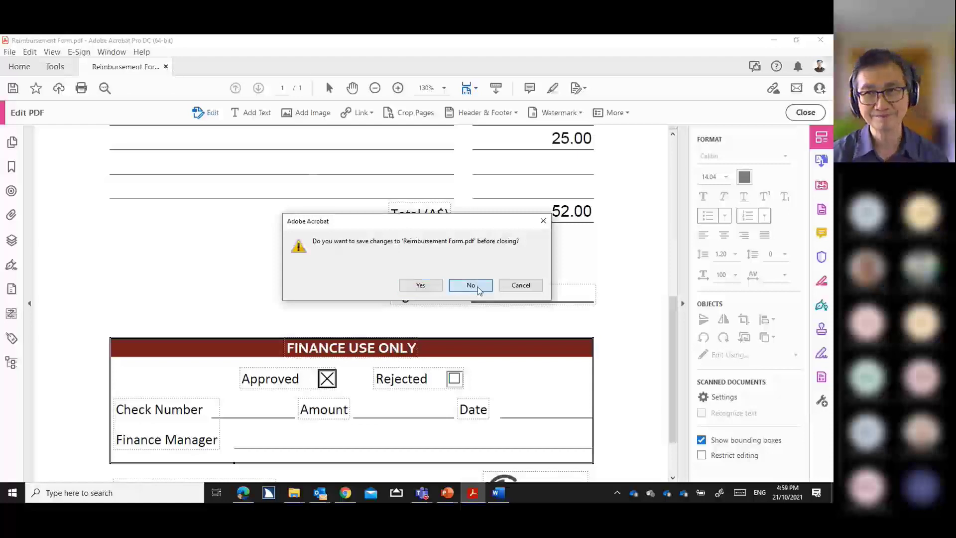
left_click(476, 285)
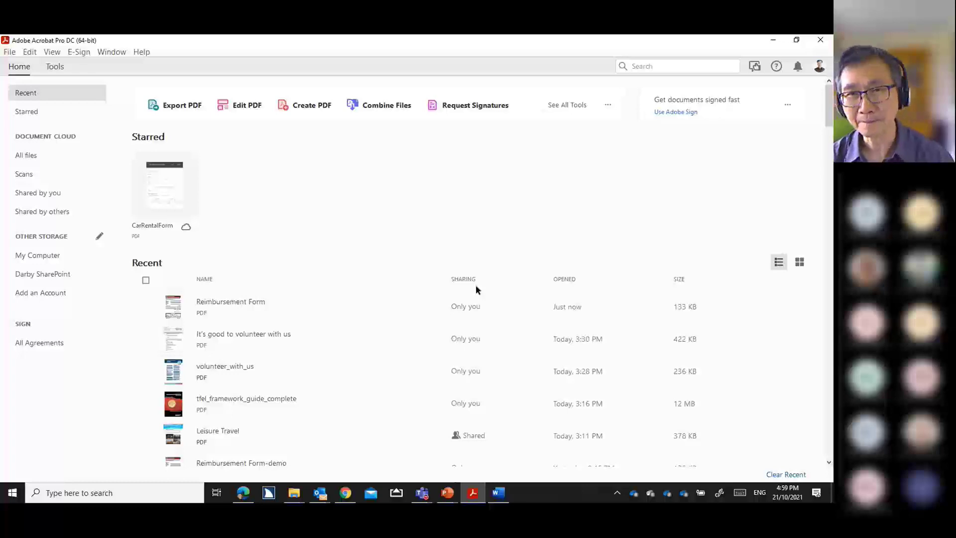
- Minimize Acrobat and switch to the File Explorer window showing the Form folder
left_click(772, 45)
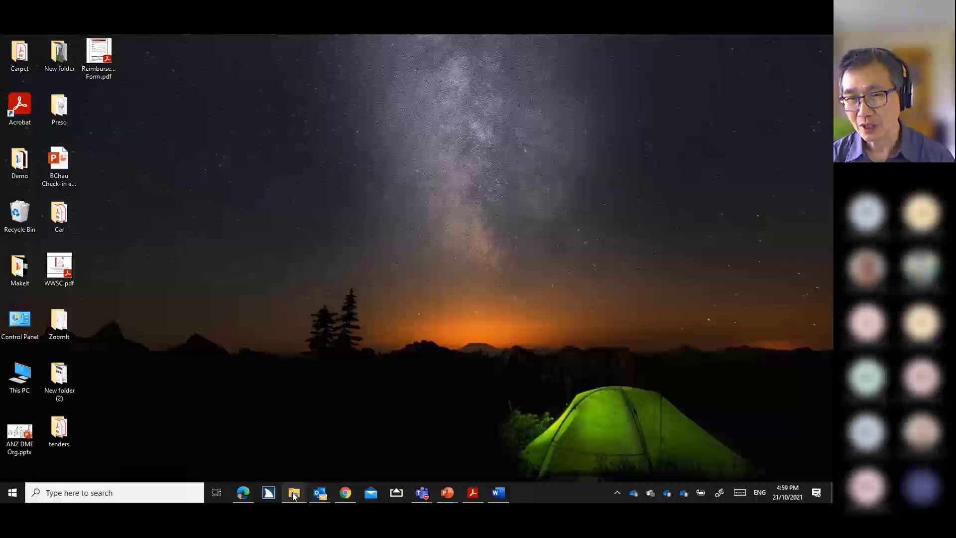
mouse_move(294, 494)
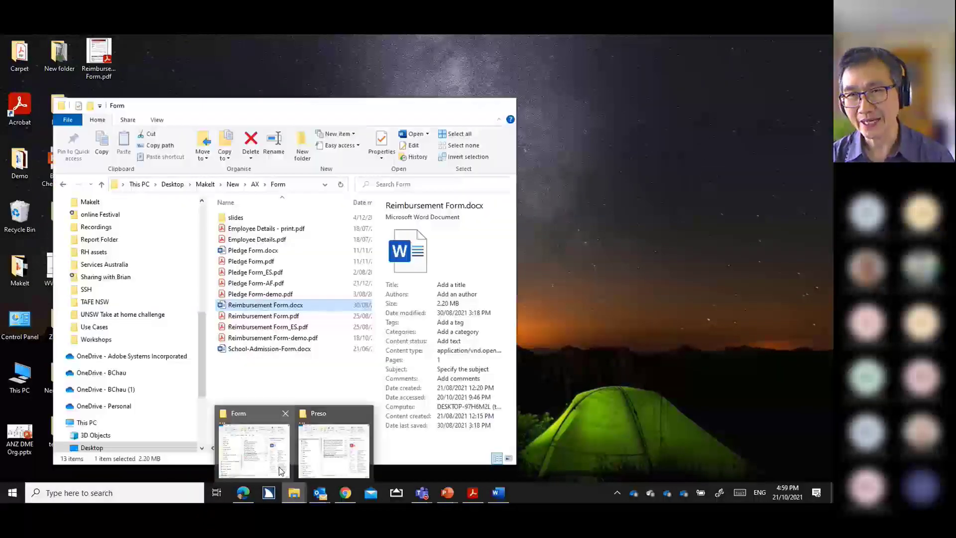
left_click(281, 471)
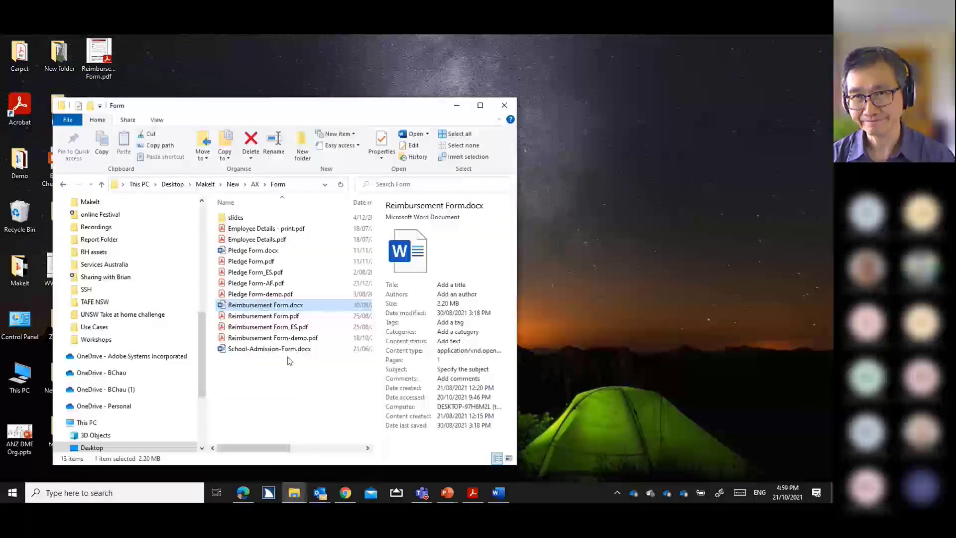
- Open Leisure Travel - form.docx from the Accessibility folder inside AX
left_click(255, 184)
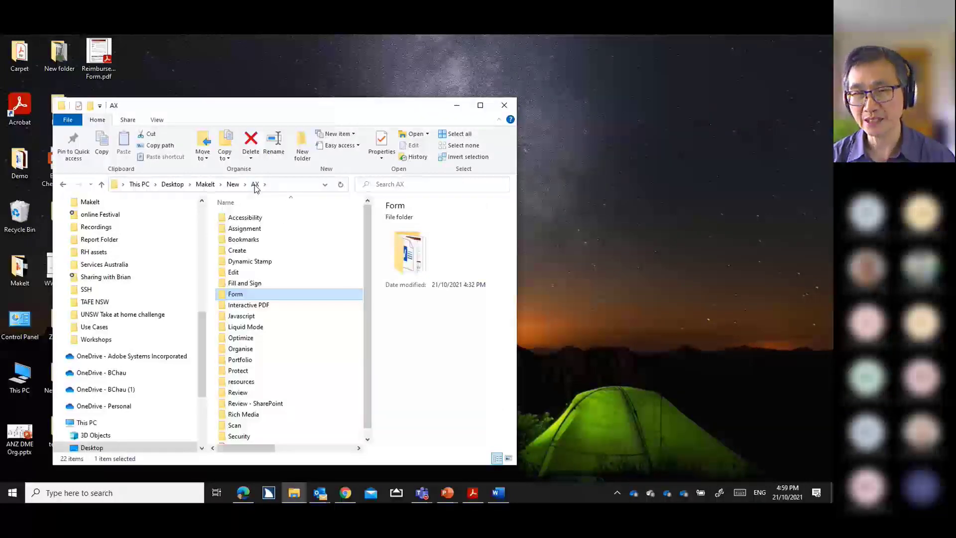
double_click(244, 217)
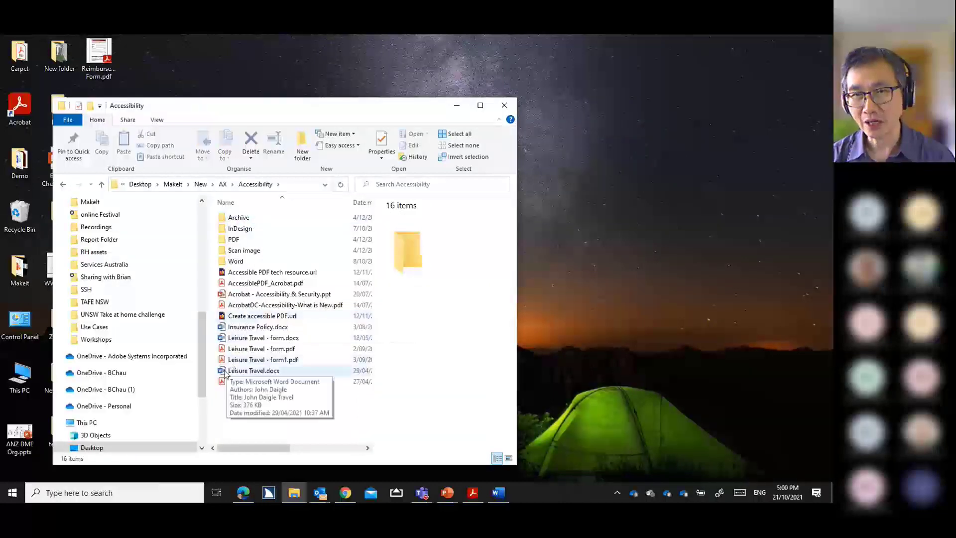
double_click(225, 339)
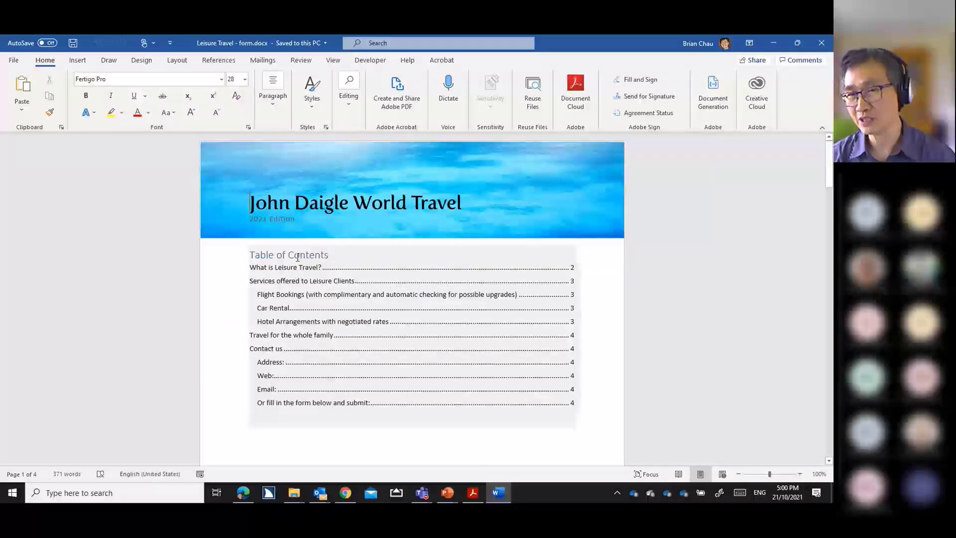
- Apply the Heading 1 style to the "What is Leisure Travel?" heading on page 2
scroll(298, 259, "down", 3)
scroll(297, 259, "down", 6)
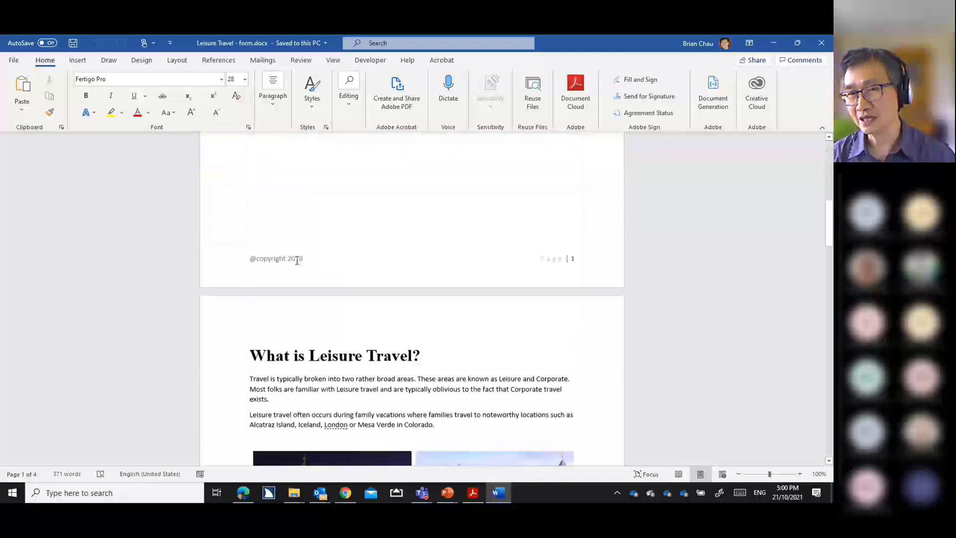
left_click(296, 241)
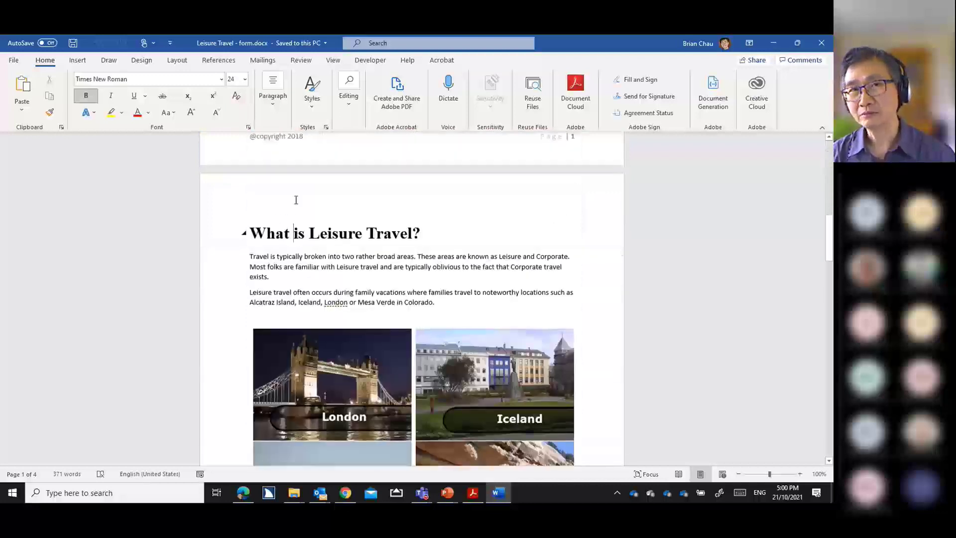
left_click(311, 109)
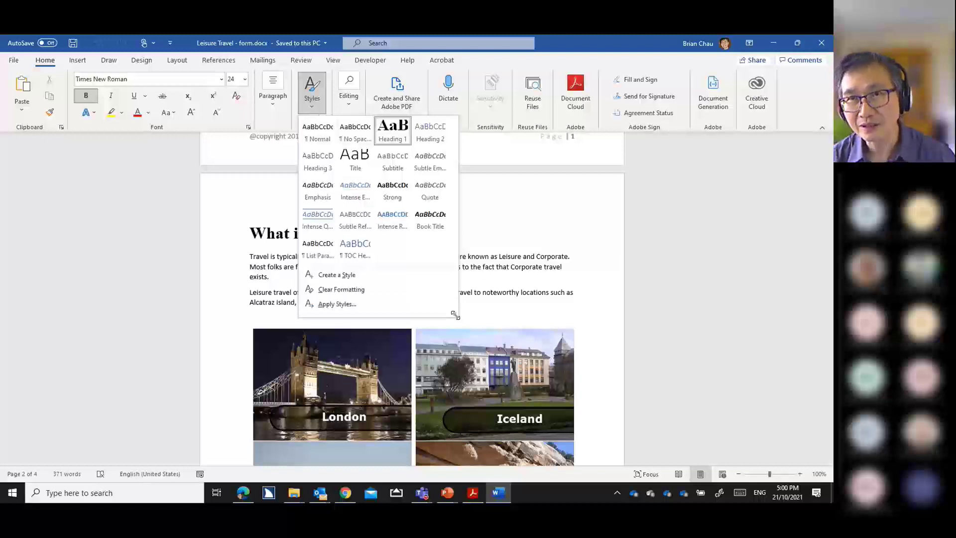
left_click(314, 111)
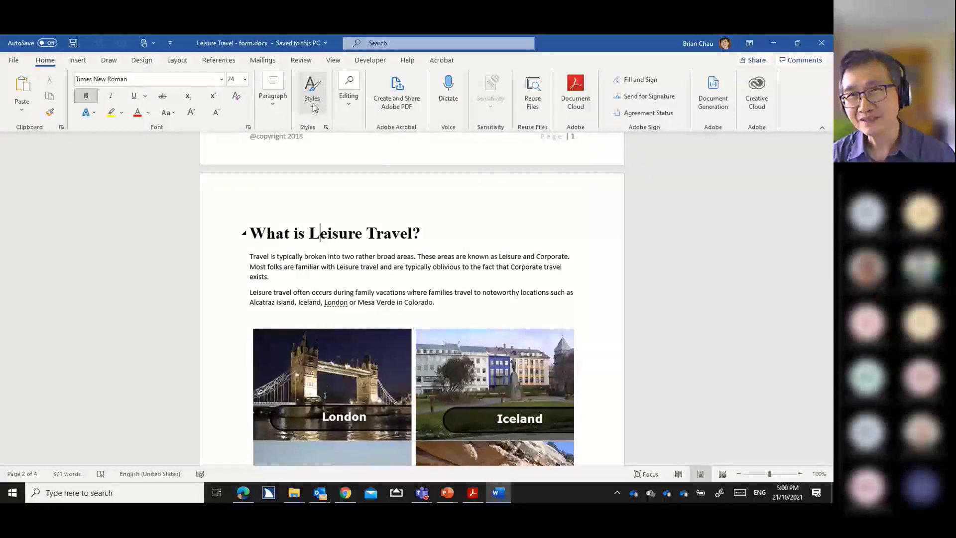
left_click(314, 108)
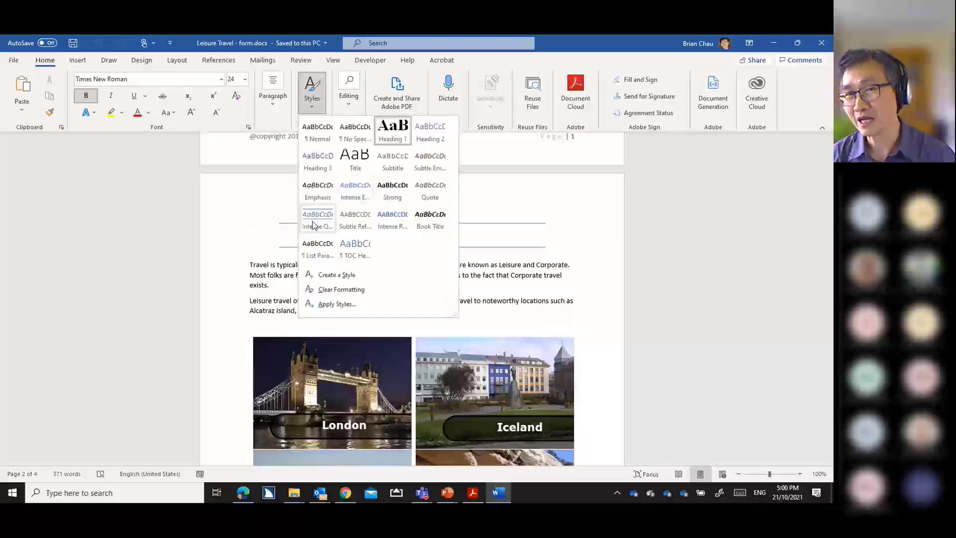
left_click(385, 132)
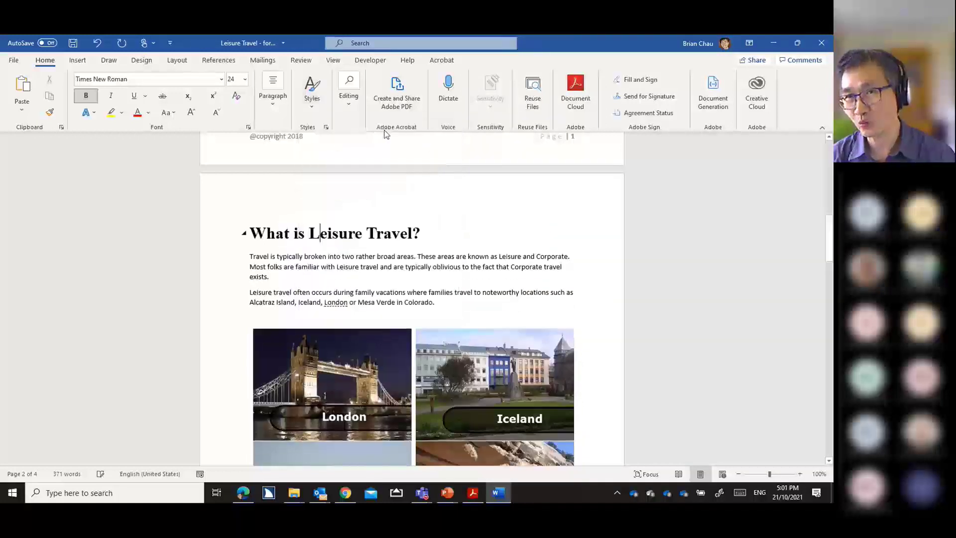
- Check which style is assigned to the first body paragraph under "What is Leisure Travel?"
left_click(276, 266)
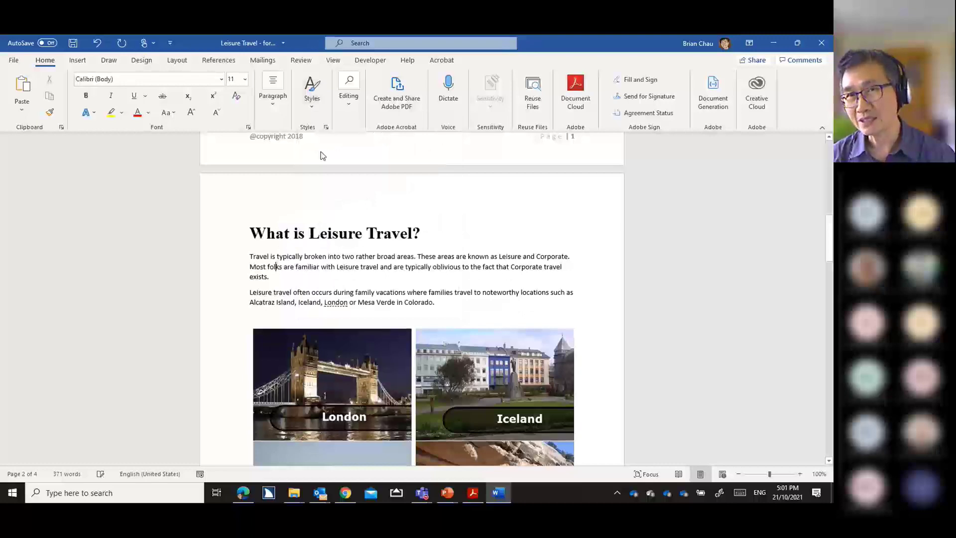
left_click(312, 92)
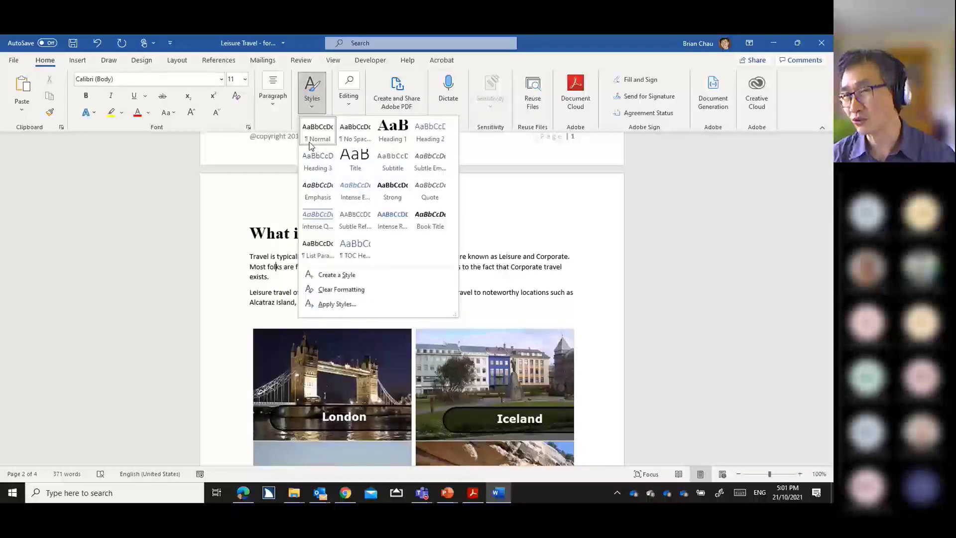
left_click(216, 199)
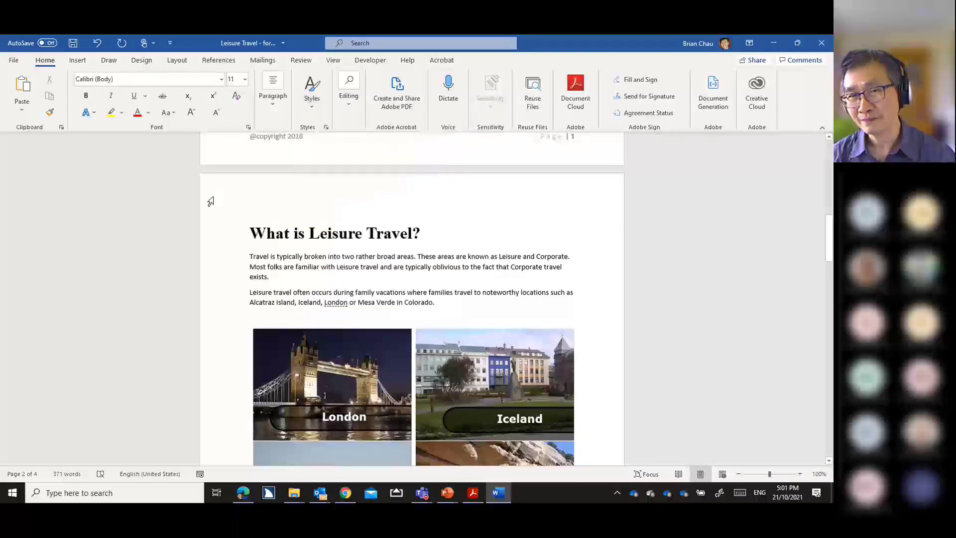
- Apply the Heading 1 style to the "Services offered to Leisure Clients" heading on page 3
scroll(211, 201, "down", 3)
scroll(210, 201, "down", 20)
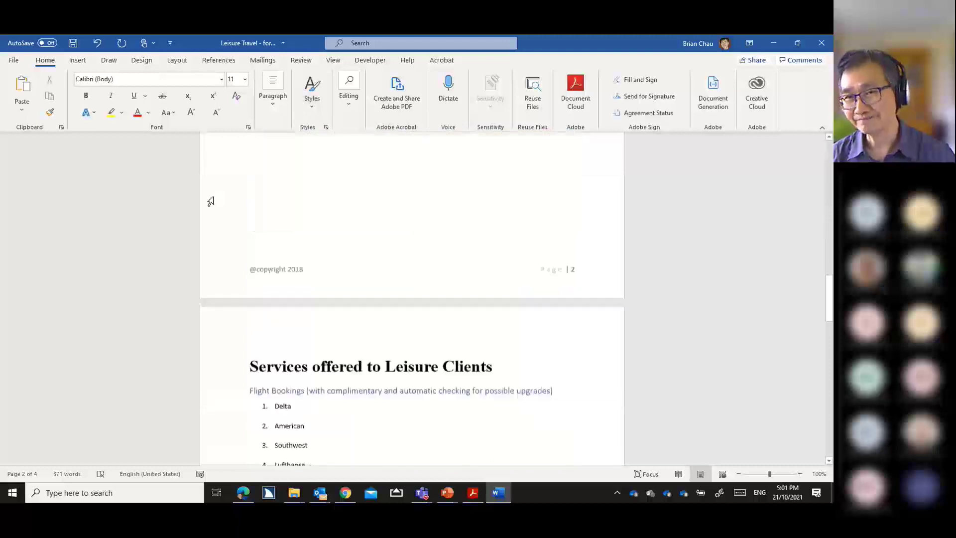
left_click(285, 219)
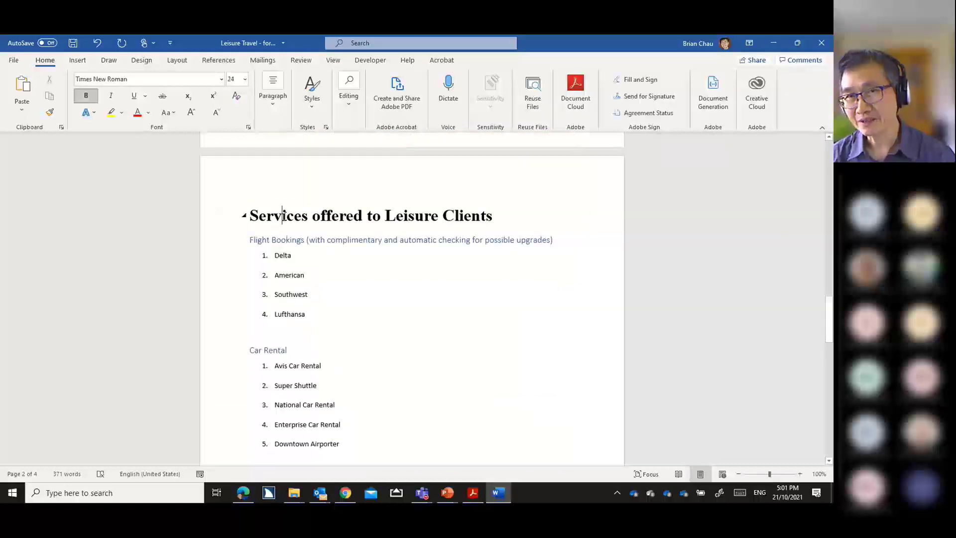
left_click(311, 102)
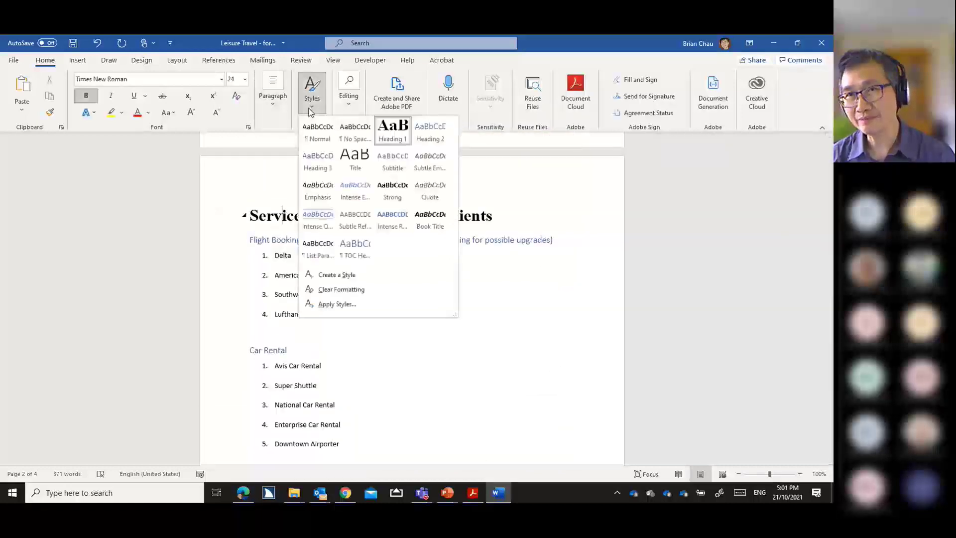
left_click(398, 141)
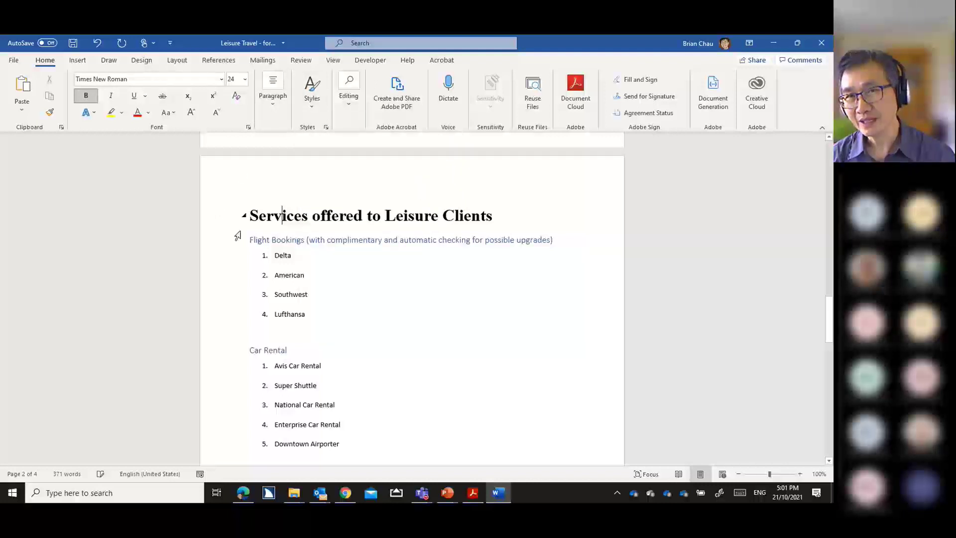
- Check which style is assigned to the Flight Bookings subheading
key("Down")
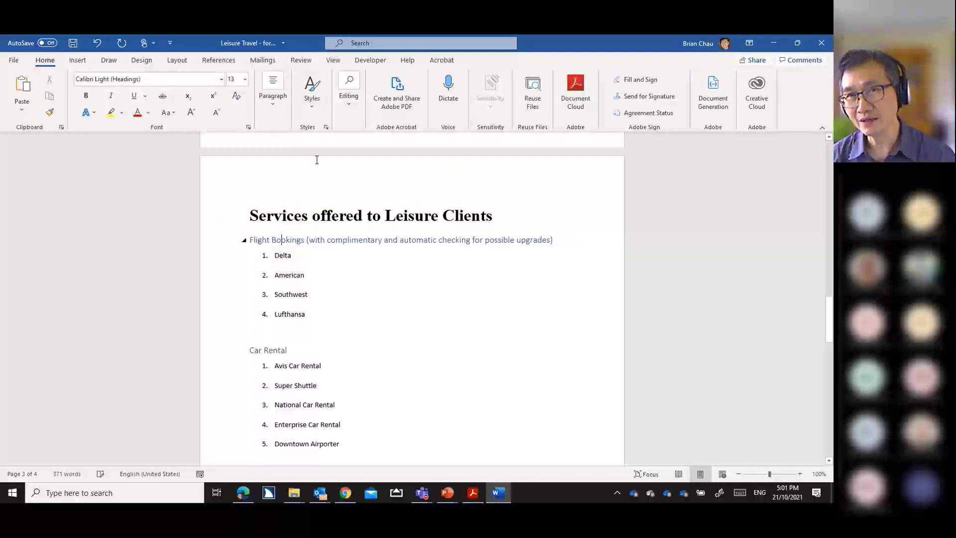
left_click(316, 109)
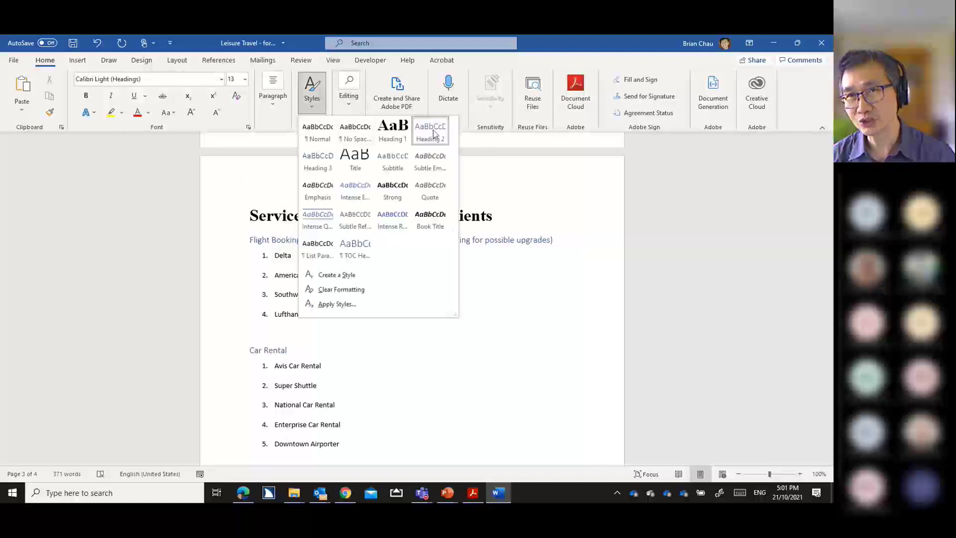
left_click(652, 208)
- Examine the alt text of the Alcatraz Island, London and Iceland pictures on page 2, and close the alt text pane
scroll(643, 211, "up", 3)
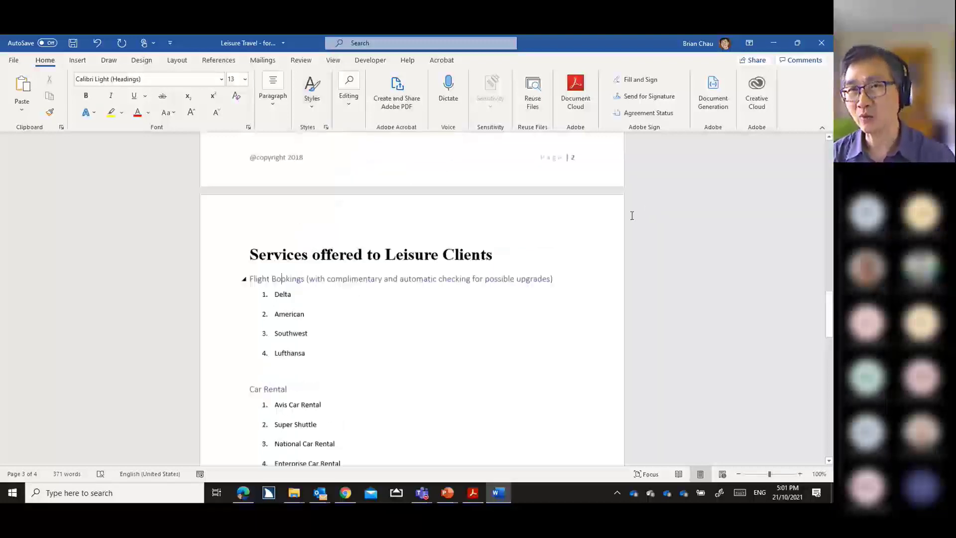
scroll(632, 215, "up", 4)
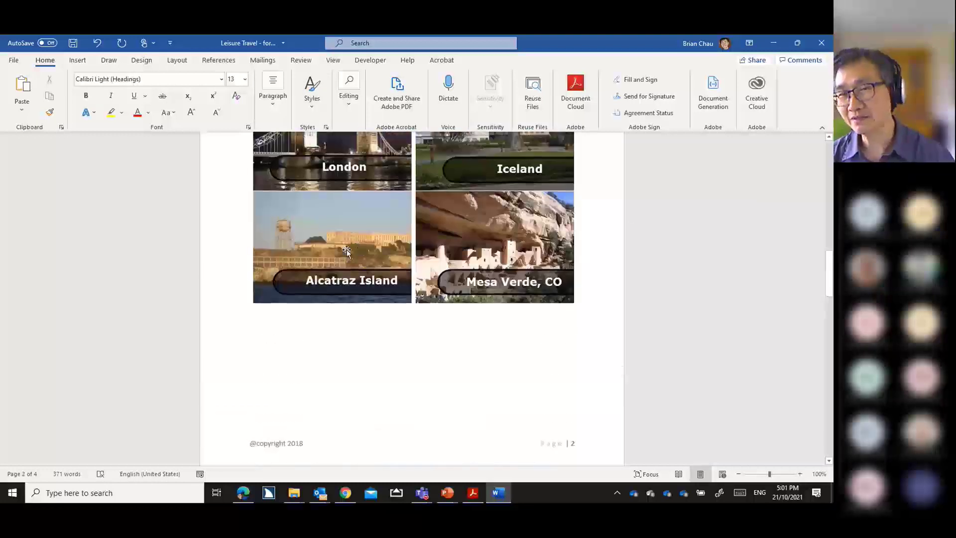
left_click(347, 250)
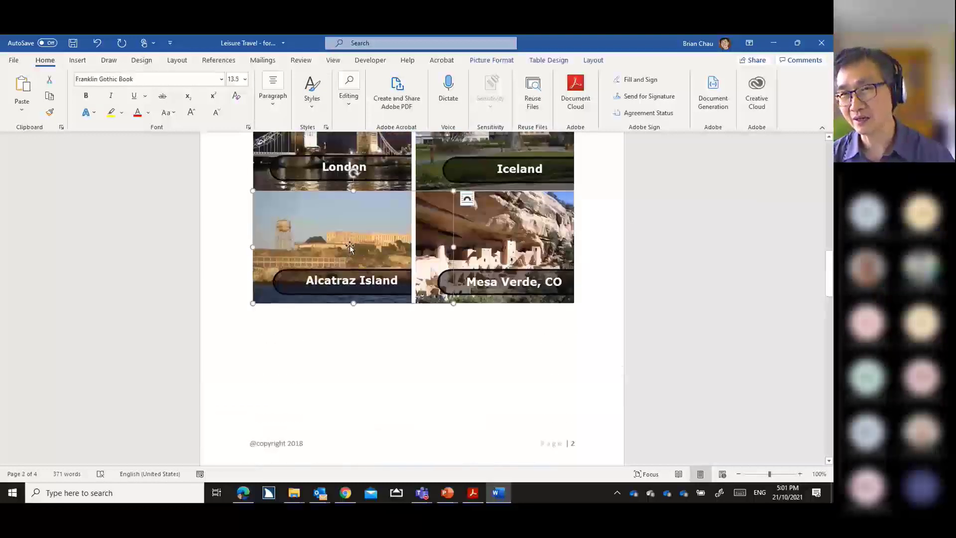
right_click(350, 247)
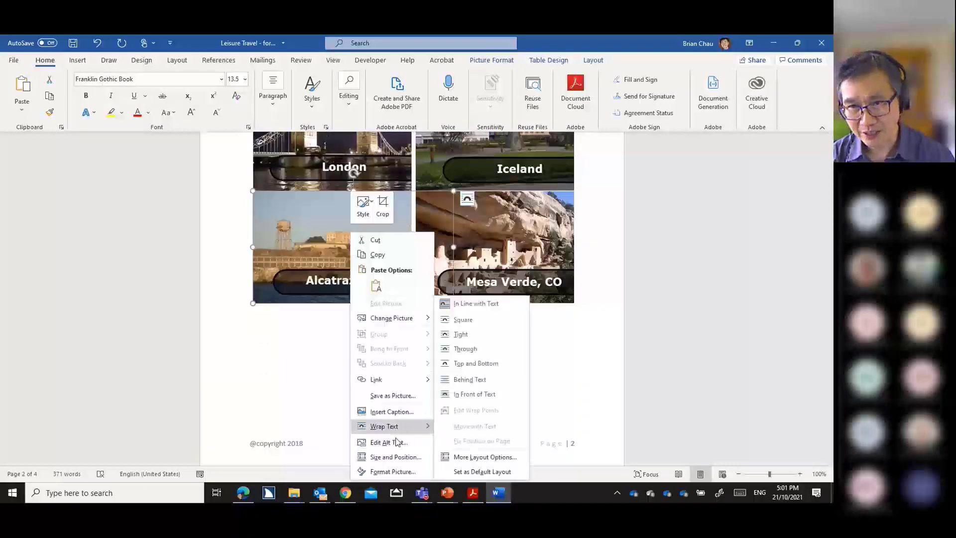
left_click(393, 443)
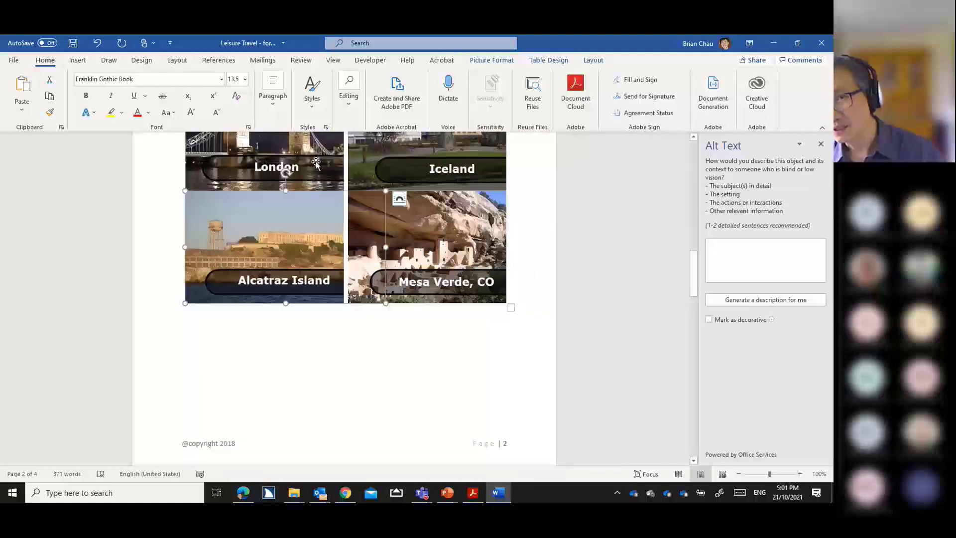
left_click(318, 177)
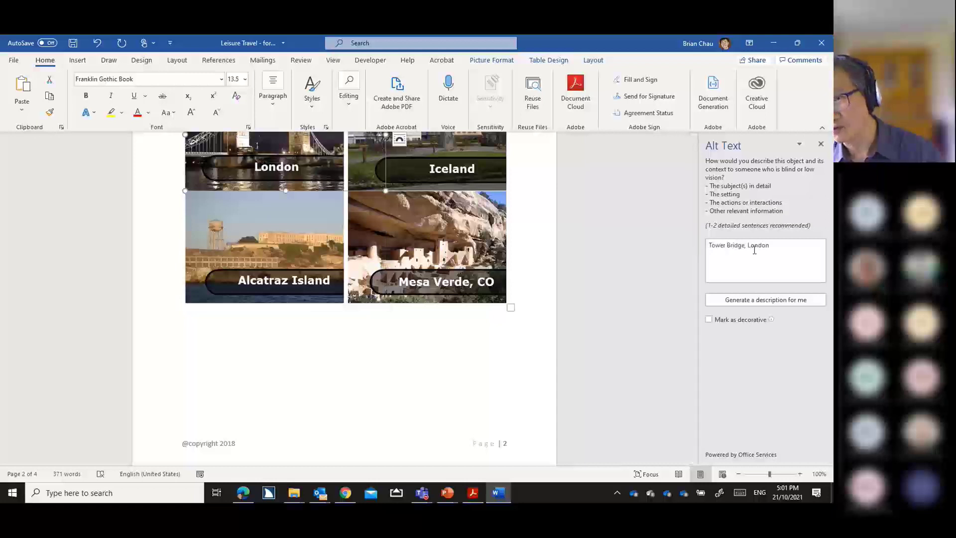
scroll(329, 174, "up", 3)
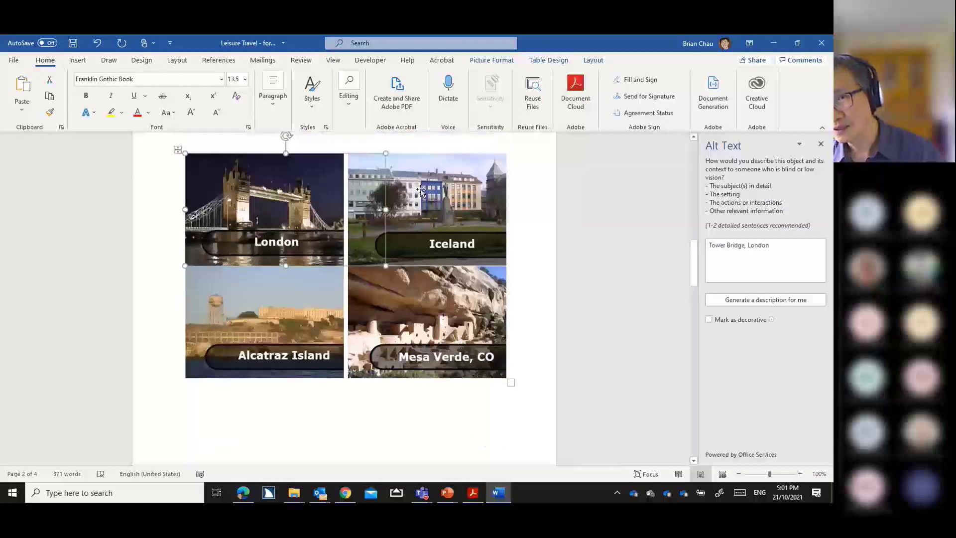
left_click(398, 161)
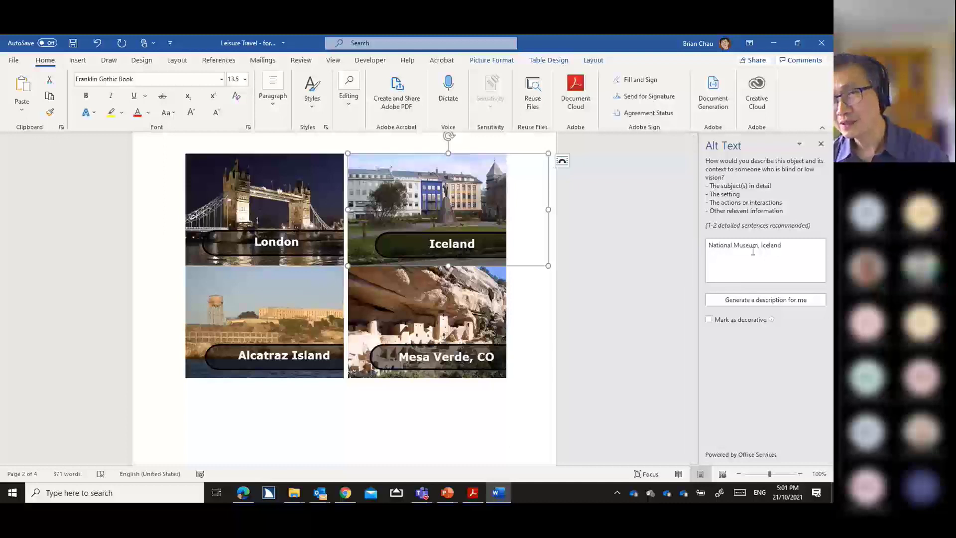
left_click(585, 249)
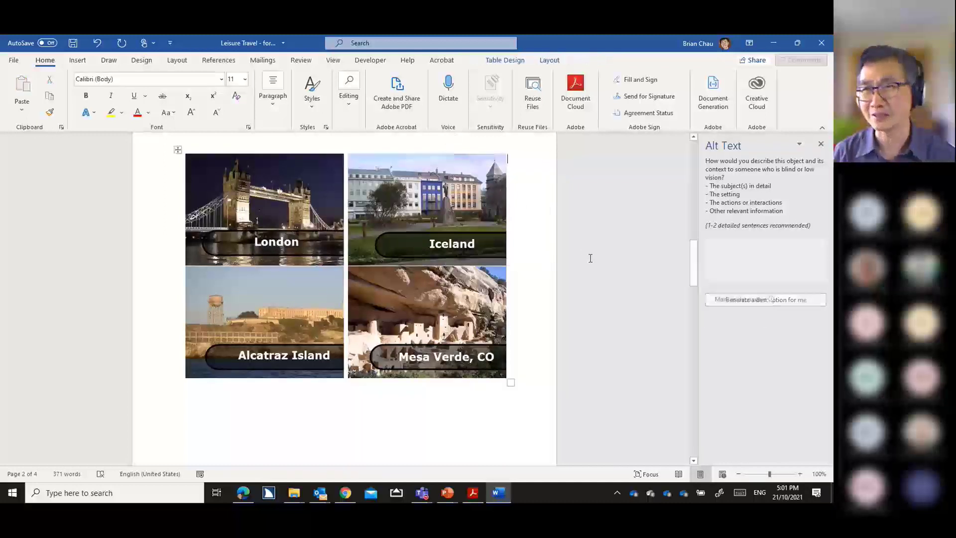
left_click(820, 145)
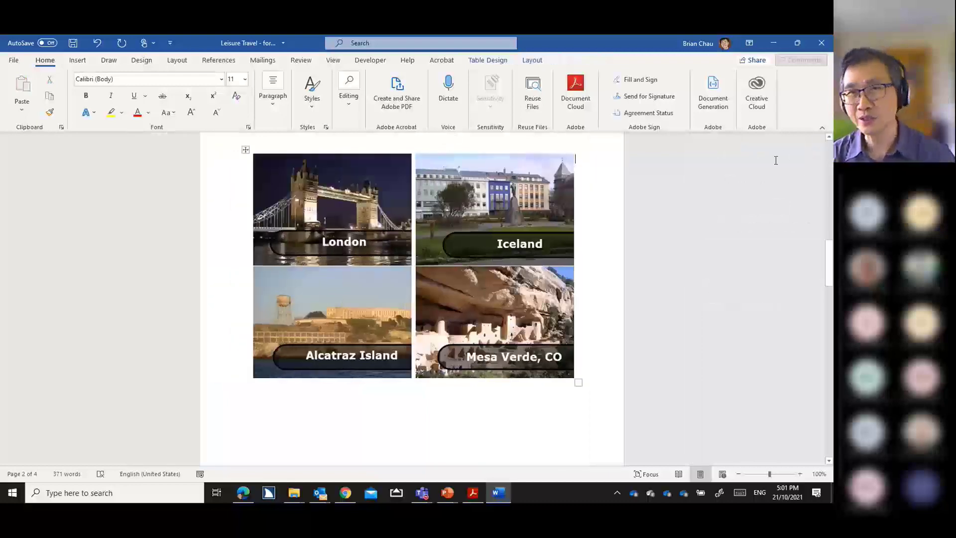
- Check the title in the document's properties, and return to the first page of the document
left_click(14, 60)
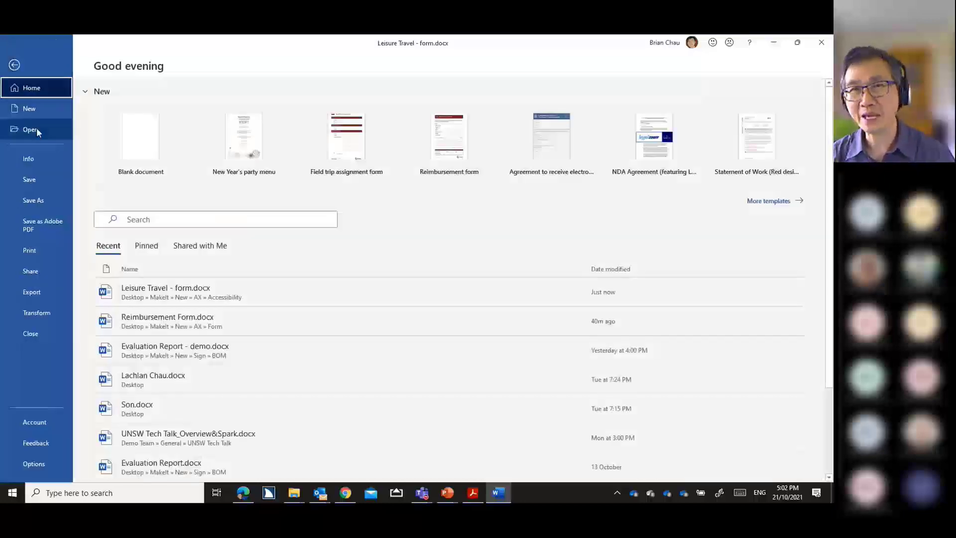
left_click(37, 156)
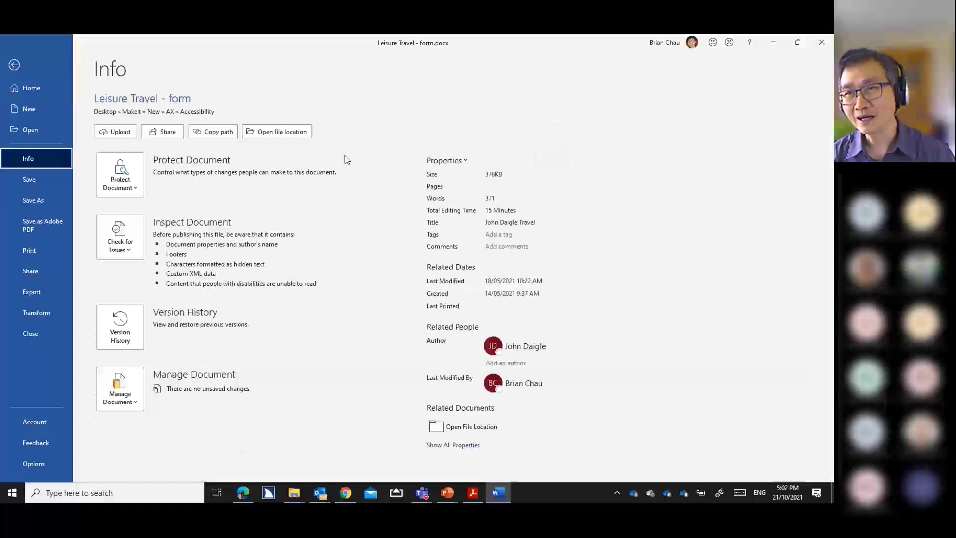
left_click(532, 222)
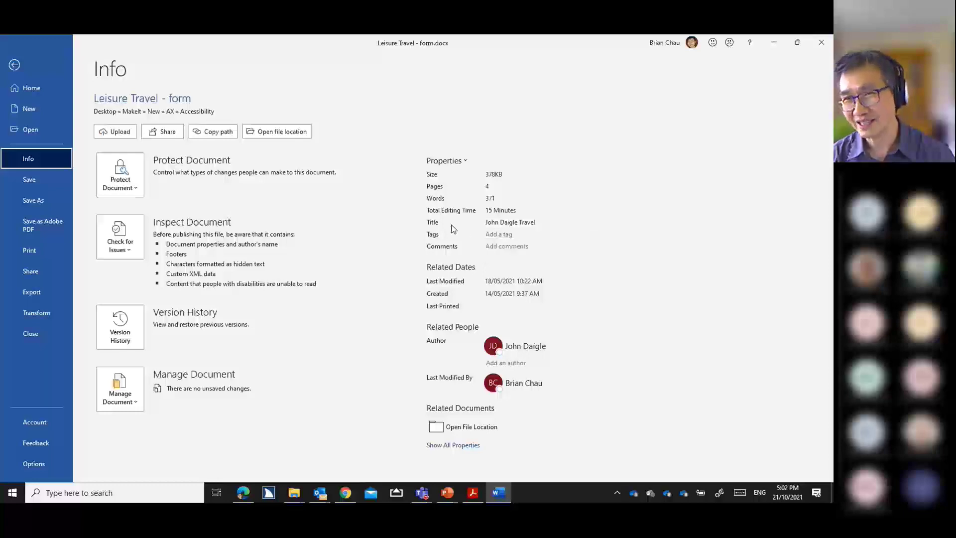
left_click(17, 67)
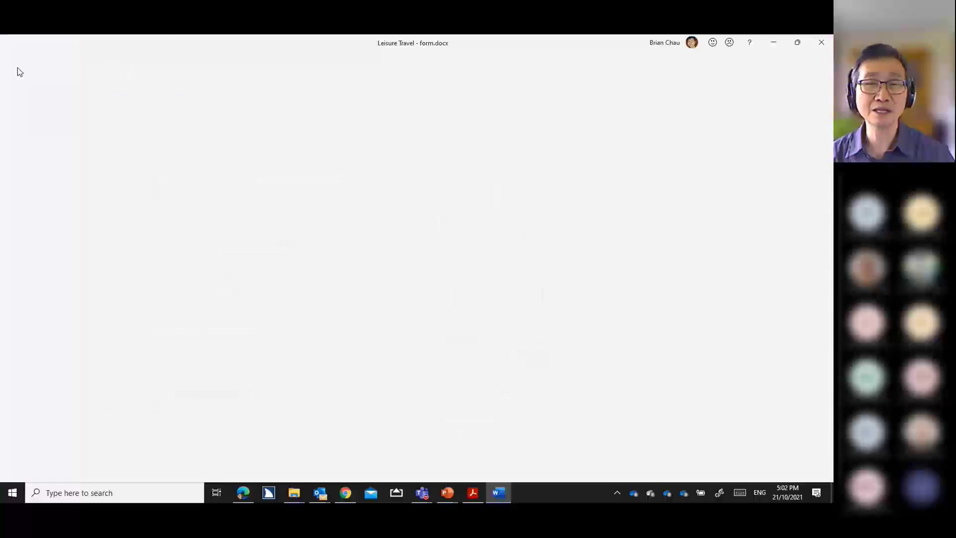
scroll(141, 177, "up", 3)
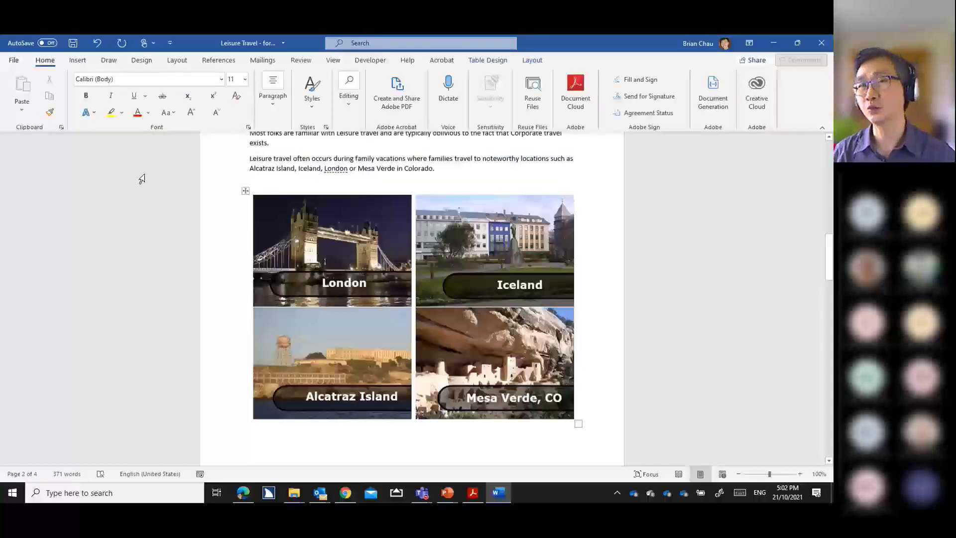
scroll(142, 179, "up", 5)
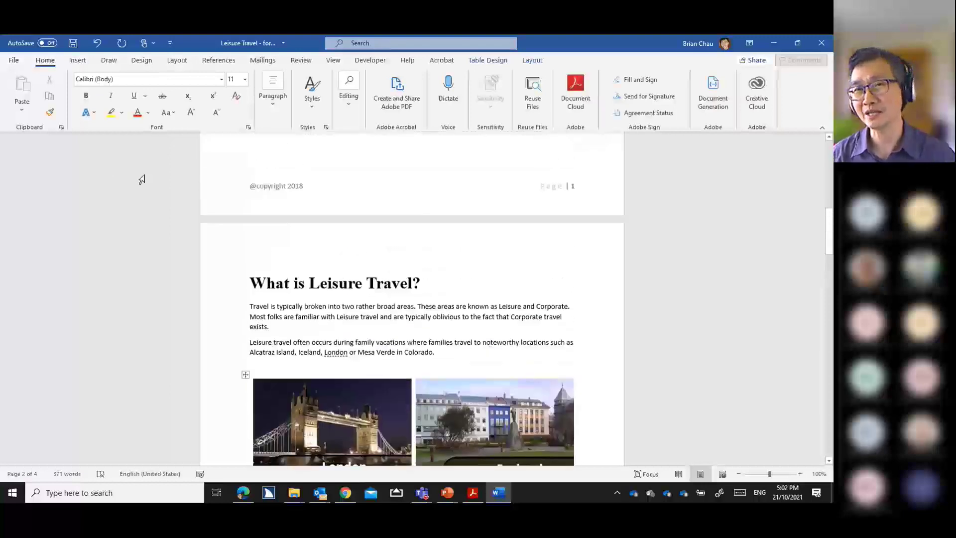
scroll(142, 180, "up", 5)
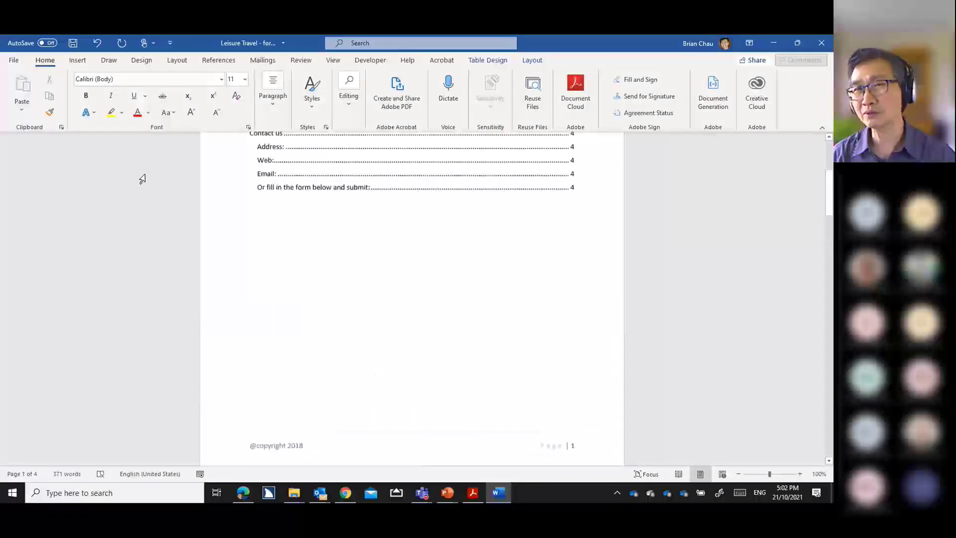
- Review the PDF conversion preferences, covering general settings, security, Word features and bookmarks, and close them without changes
scroll(142, 178, "up", 4)
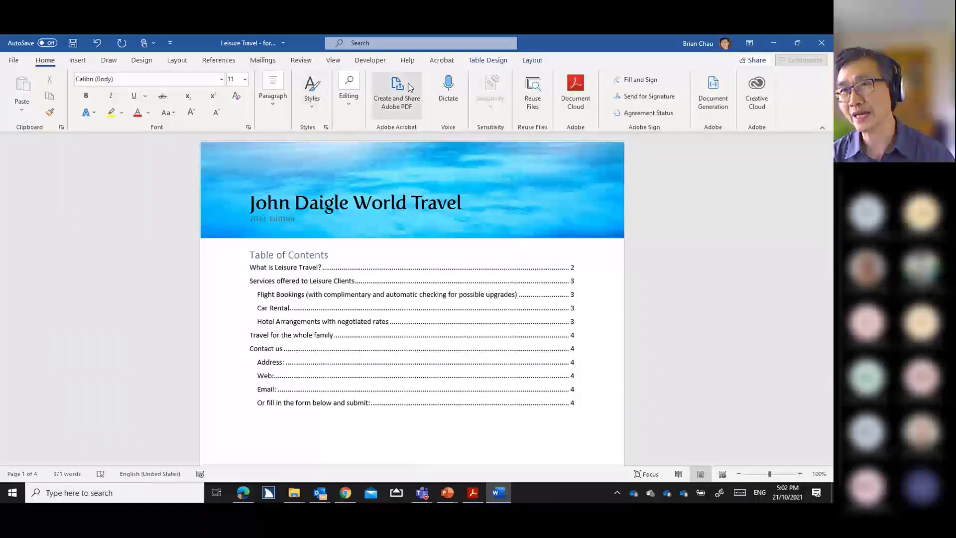
left_click(440, 63)
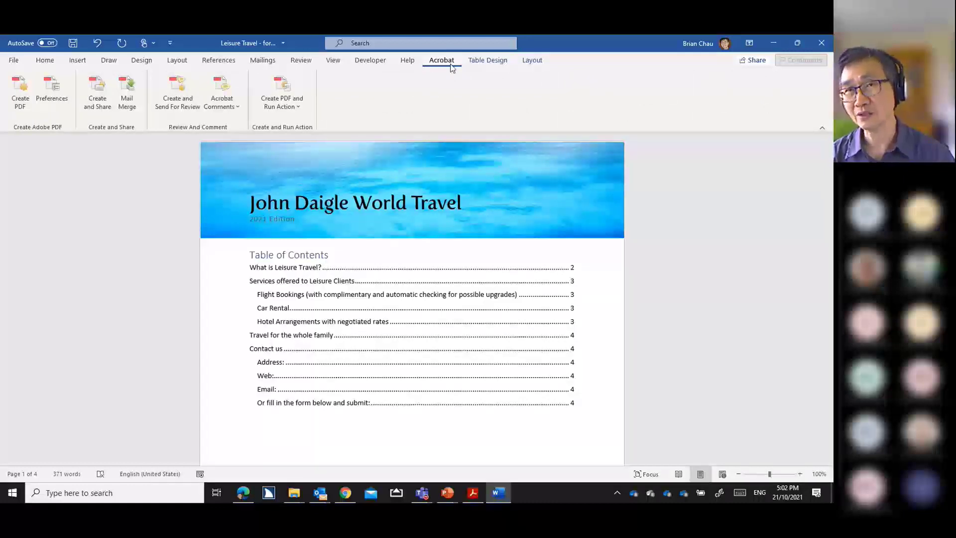
left_click(39, 100)
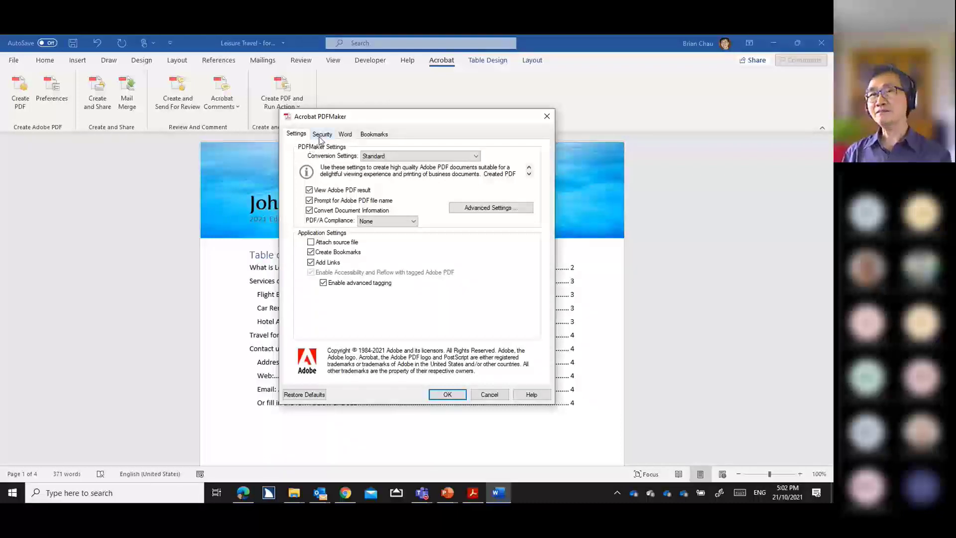
left_click(321, 139)
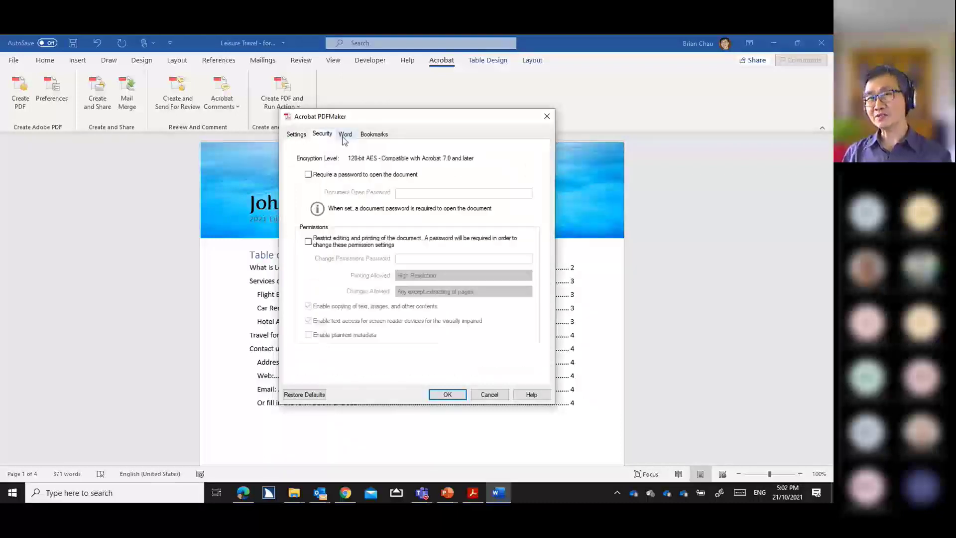
left_click(345, 138)
left_click(372, 136)
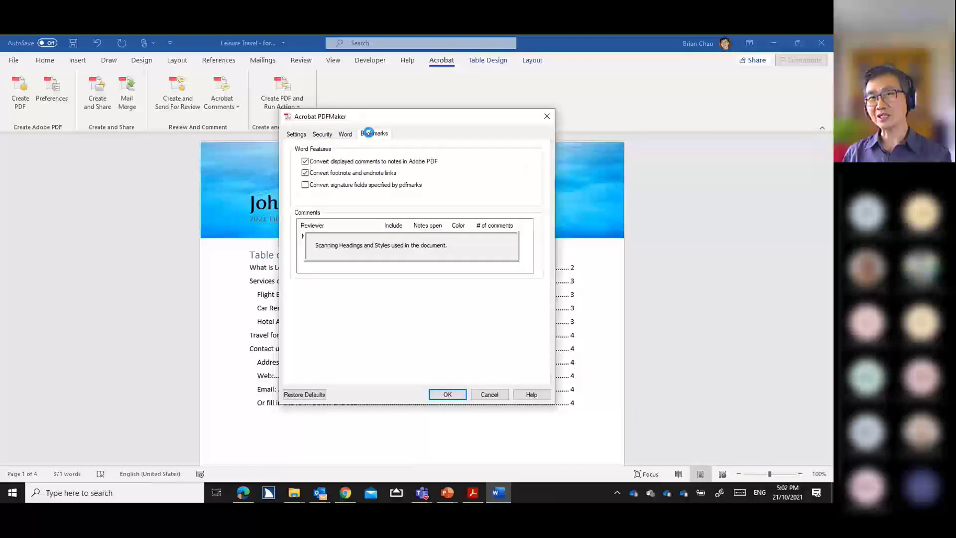
left_click(295, 135)
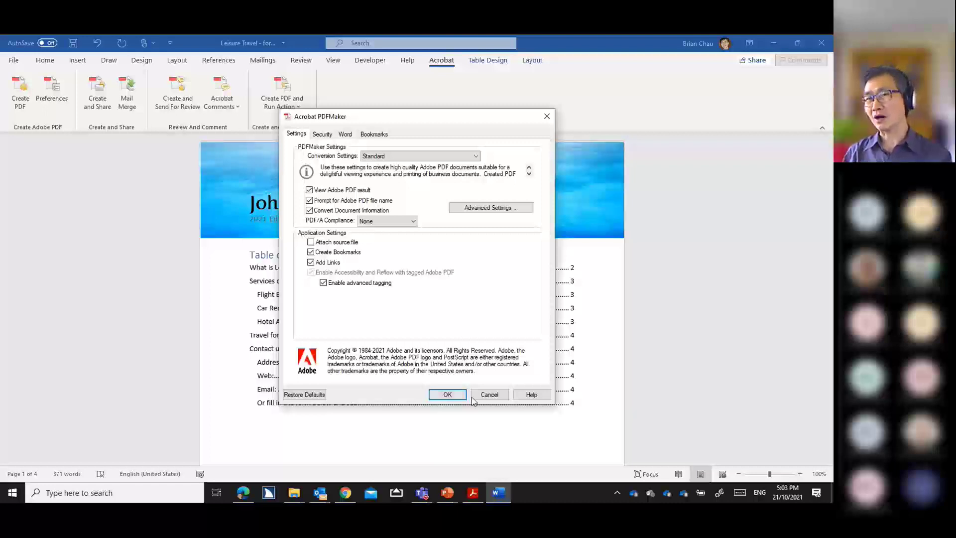
left_click(490, 395)
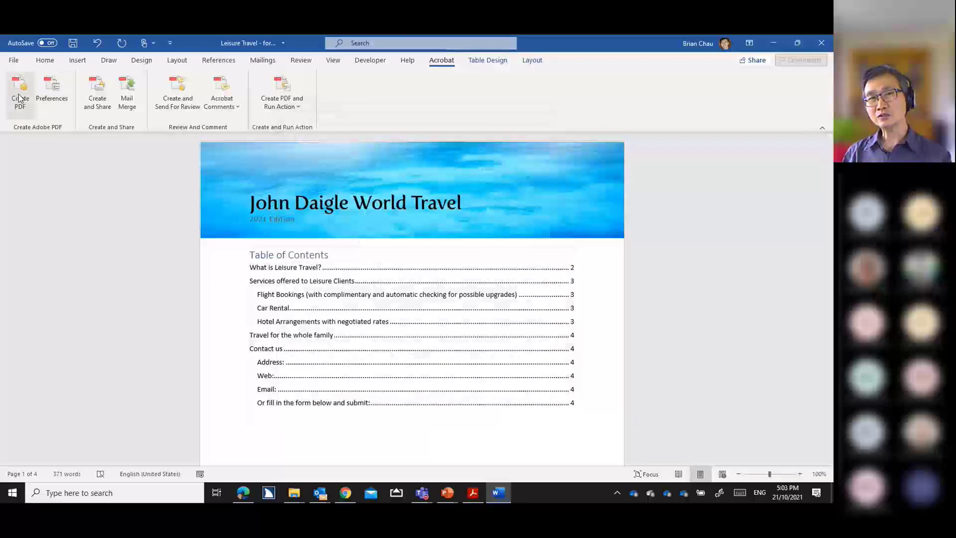
- Create a PDF from the Word document, allowing the document to be saved first, and name it Leisure Travel - form.pdf
left_click(19, 95)
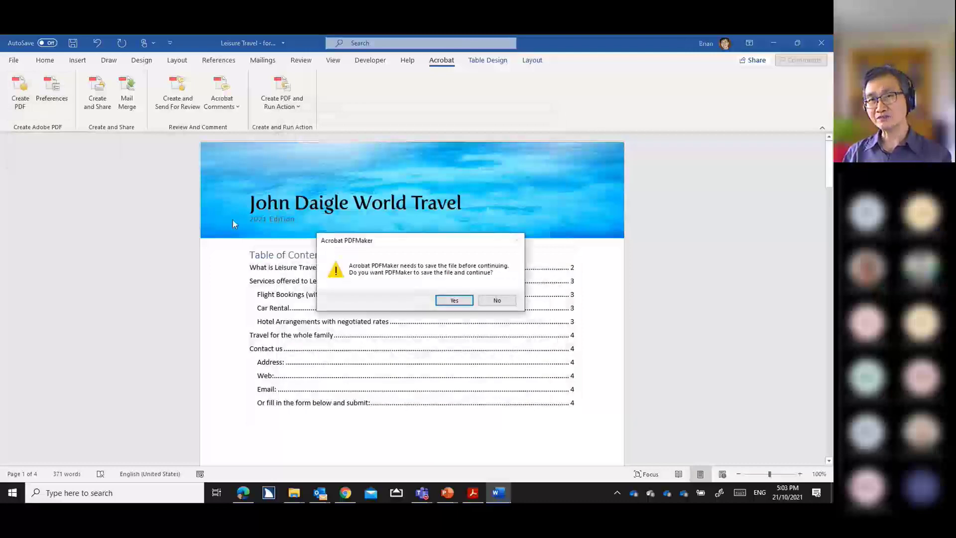
left_click(447, 301)
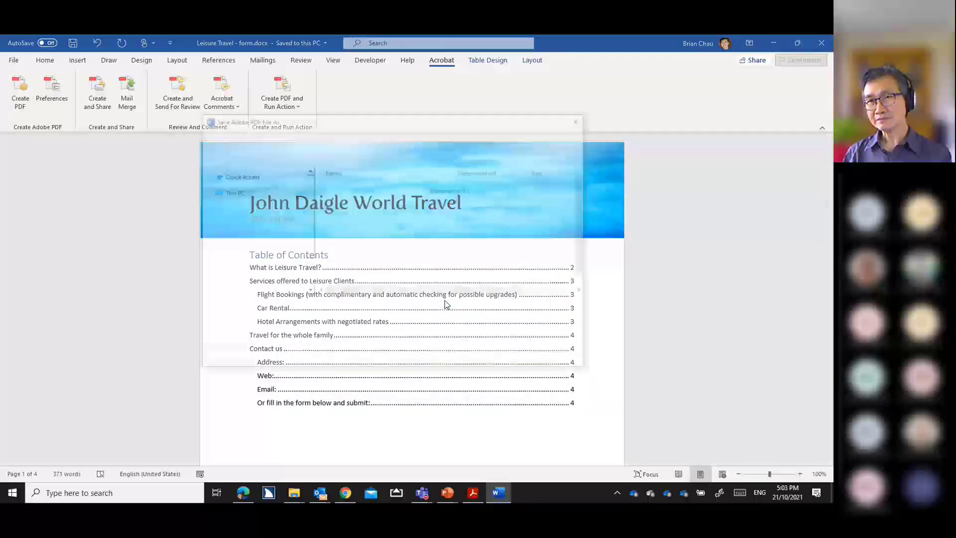
left_click(237, 201)
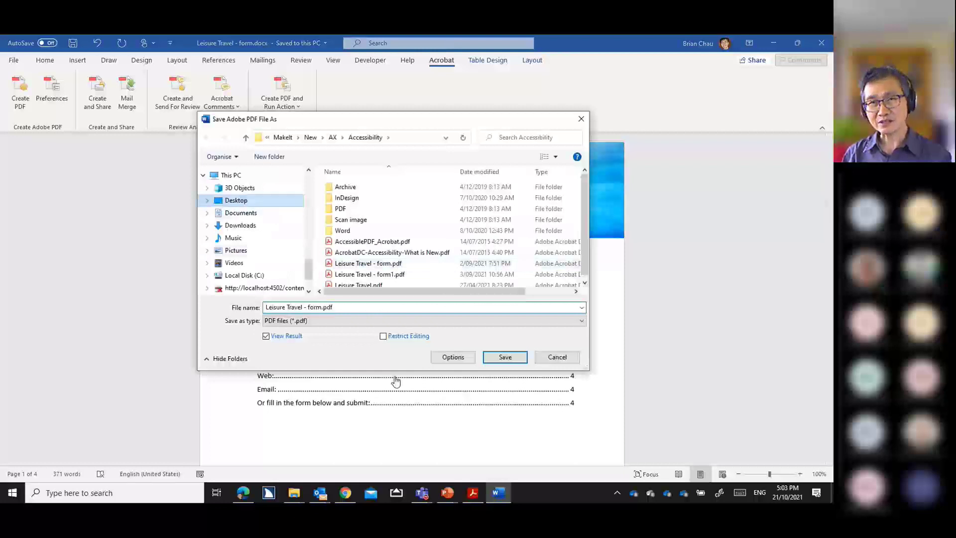
left_click(504, 358)
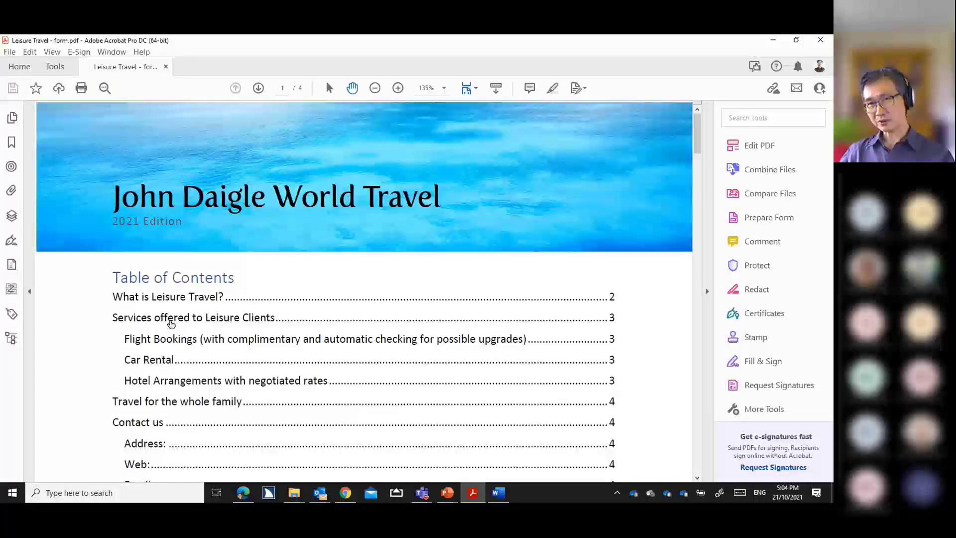
- Follow the "Services offered to Leisure Clients" link in the PDF's table of contents, and view the page at 100% zoom
left_click(171, 322)
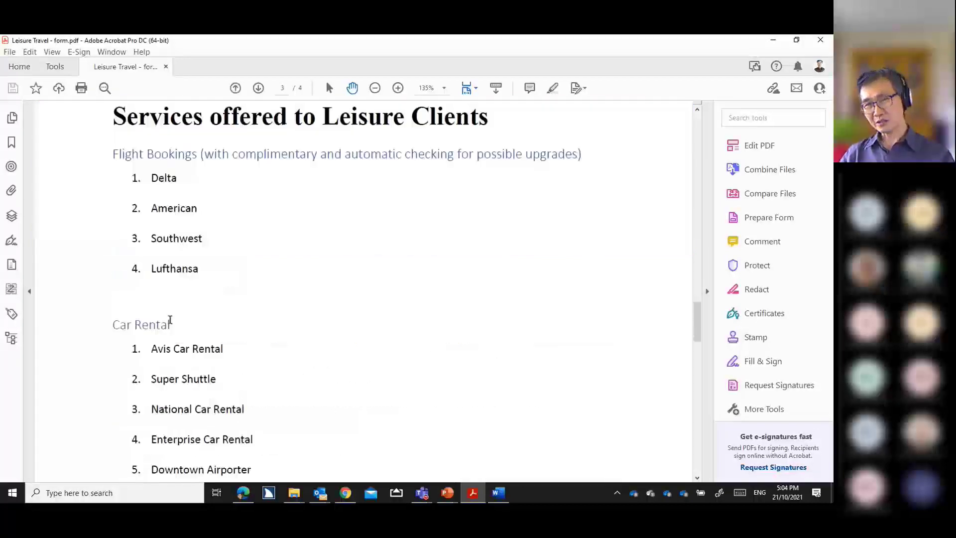
scroll(169, 314, "up", 3)
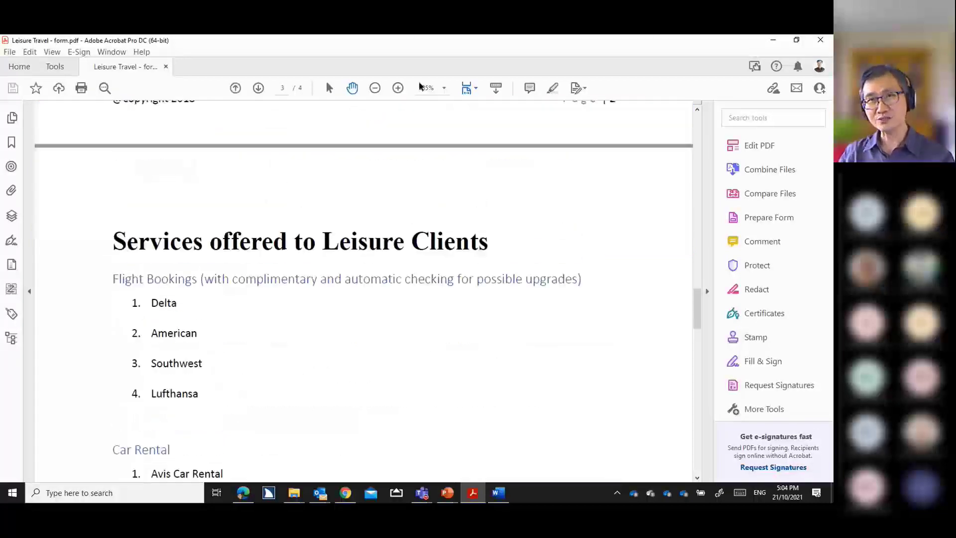
left_click(375, 90)
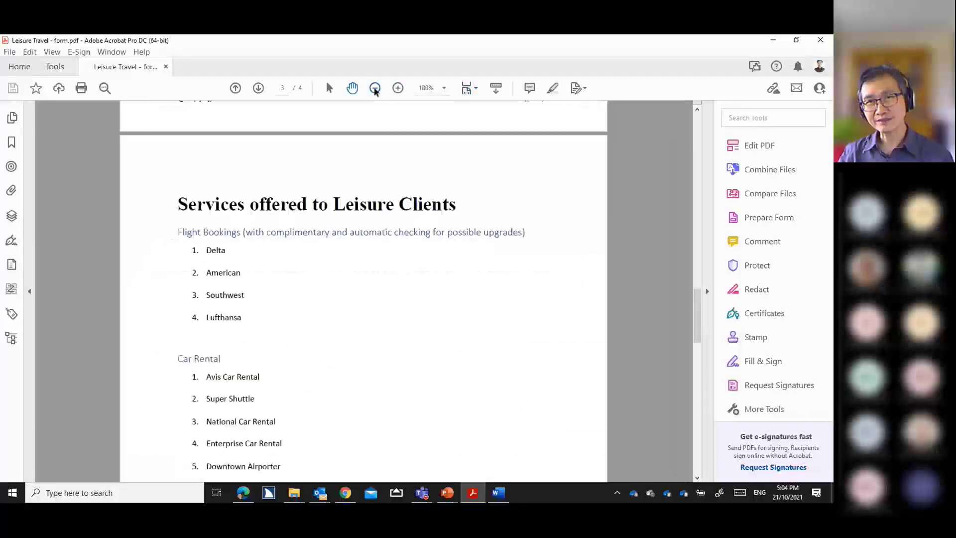
- Look for the alt text of the London picture on page 2, checking its available options in Edit PDF mode
scroll(162, 160, "up", 10)
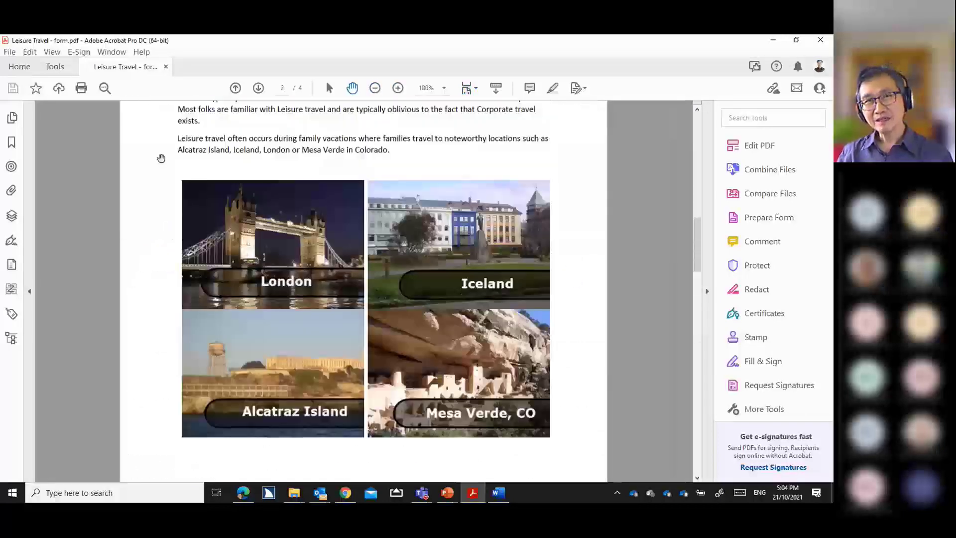
mouse_move(219, 210)
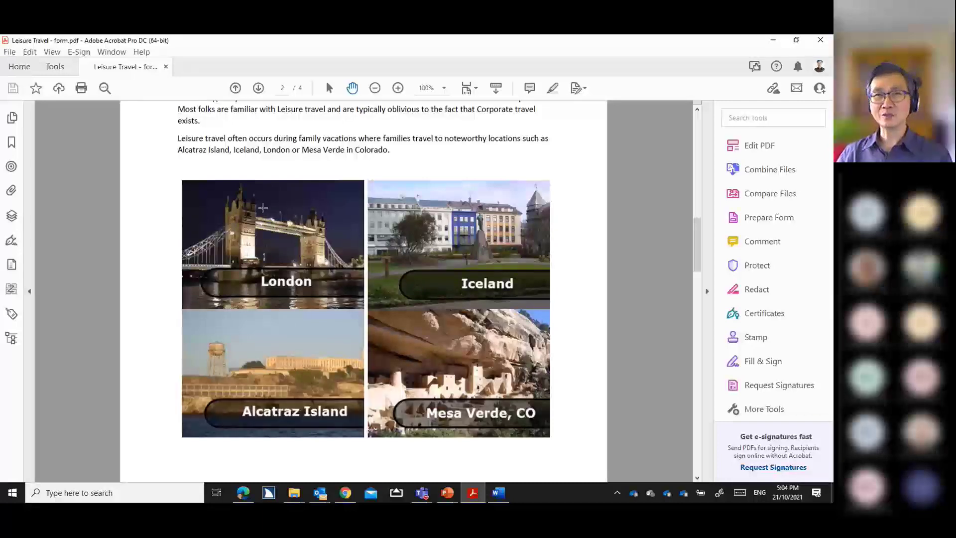
left_click(328, 89)
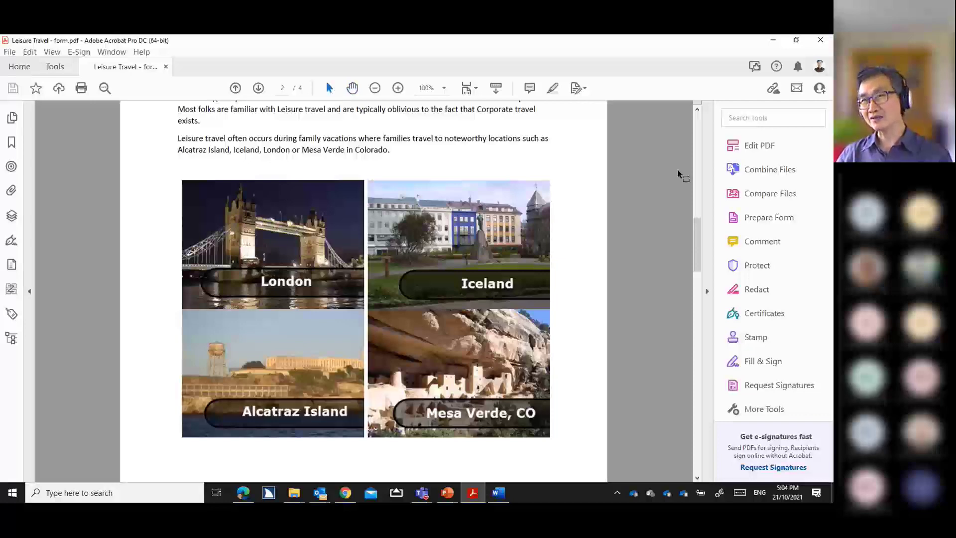
left_click(734, 148)
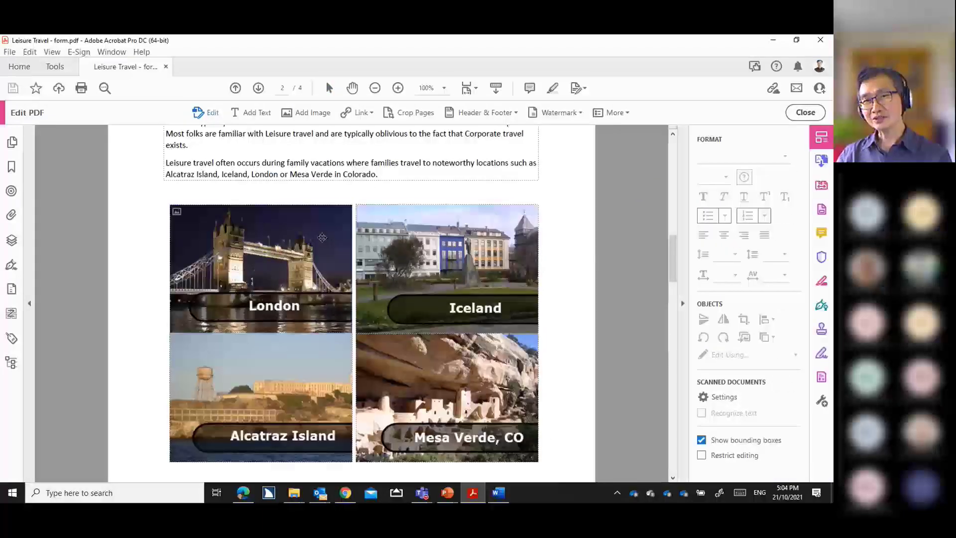
right_click(289, 241)
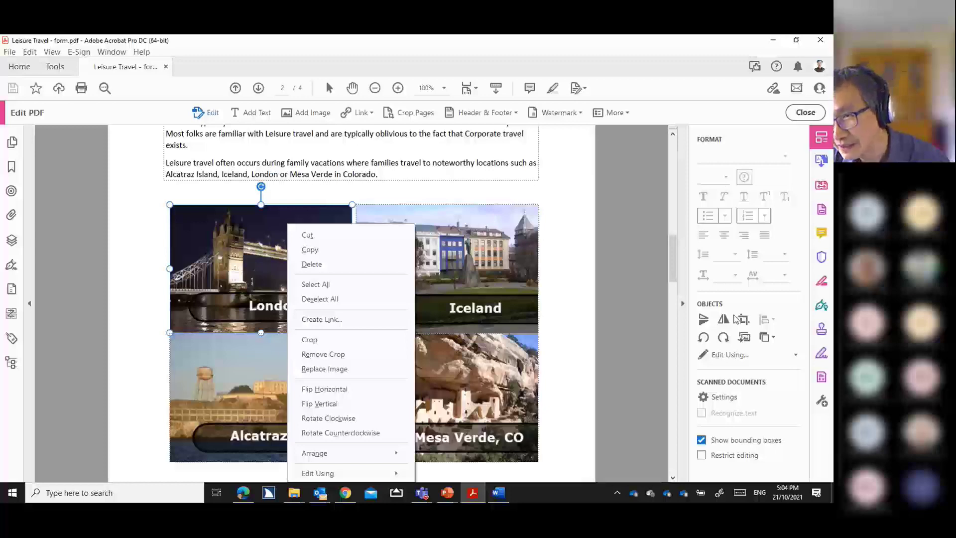
right_click(272, 255)
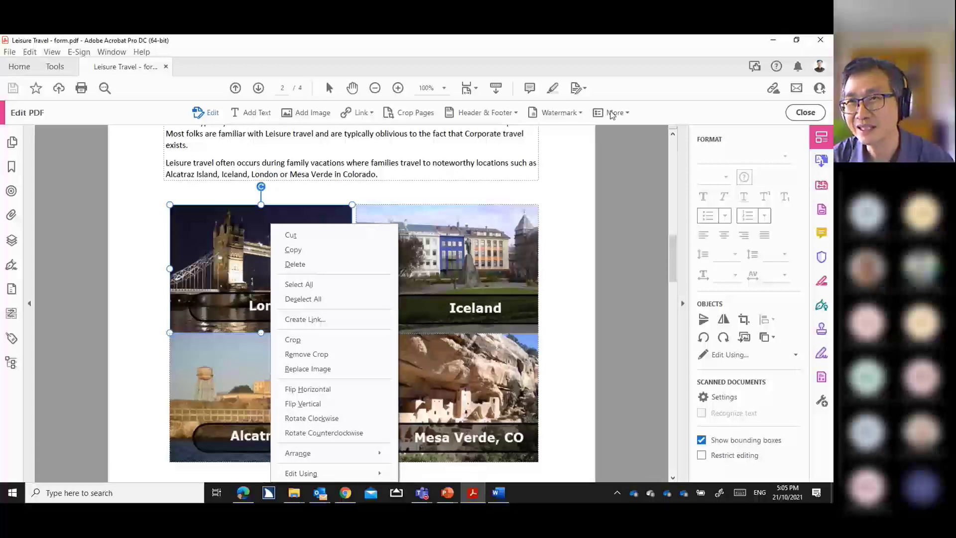
left_click(629, 115)
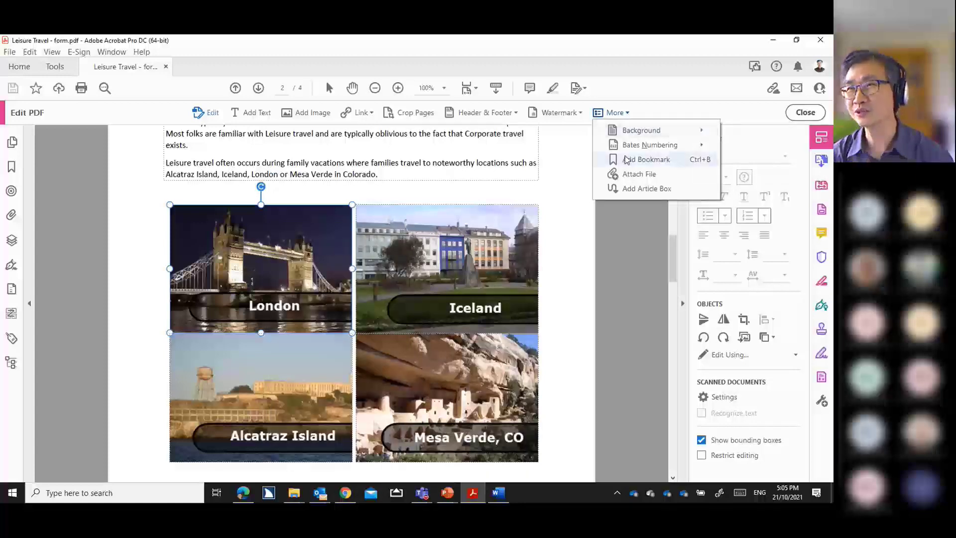
left_click(625, 254)
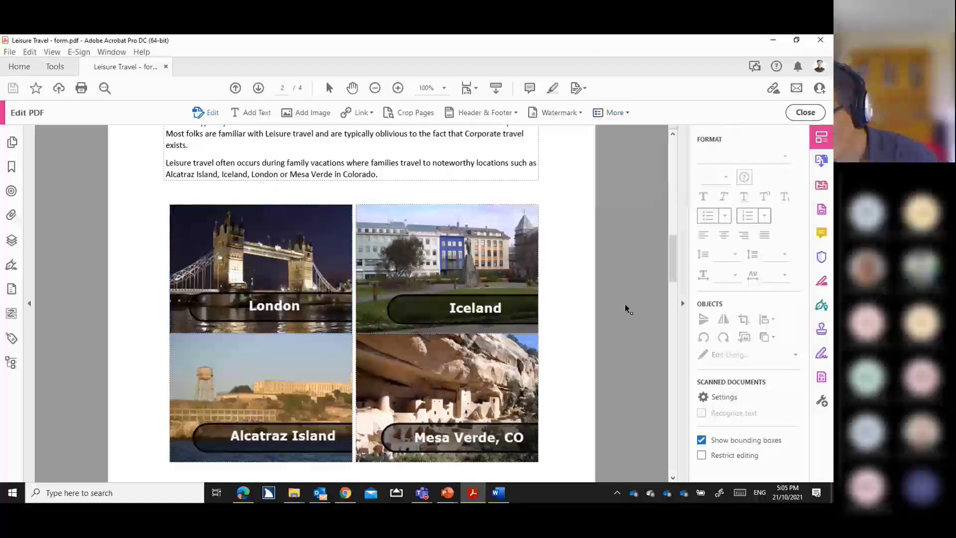
right_click(326, 289)
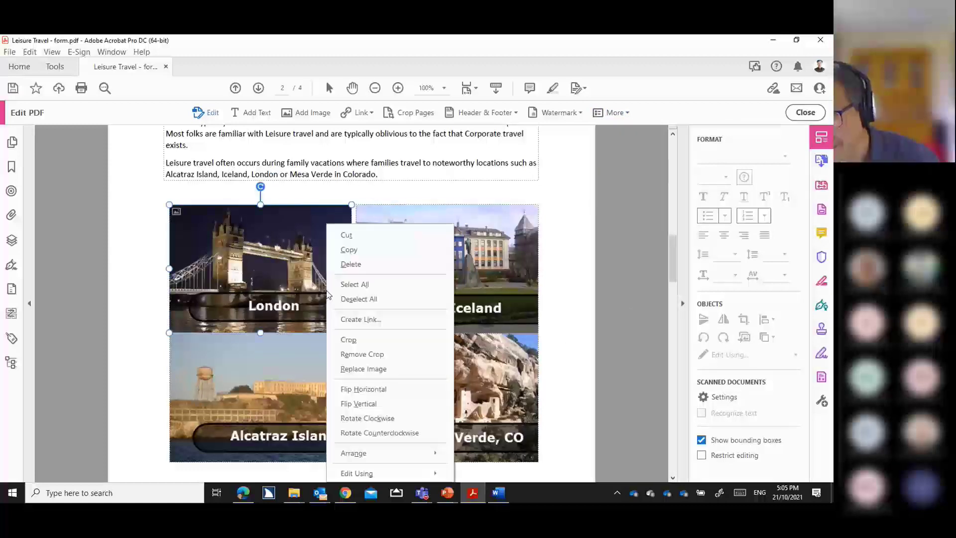
left_click(301, 276)
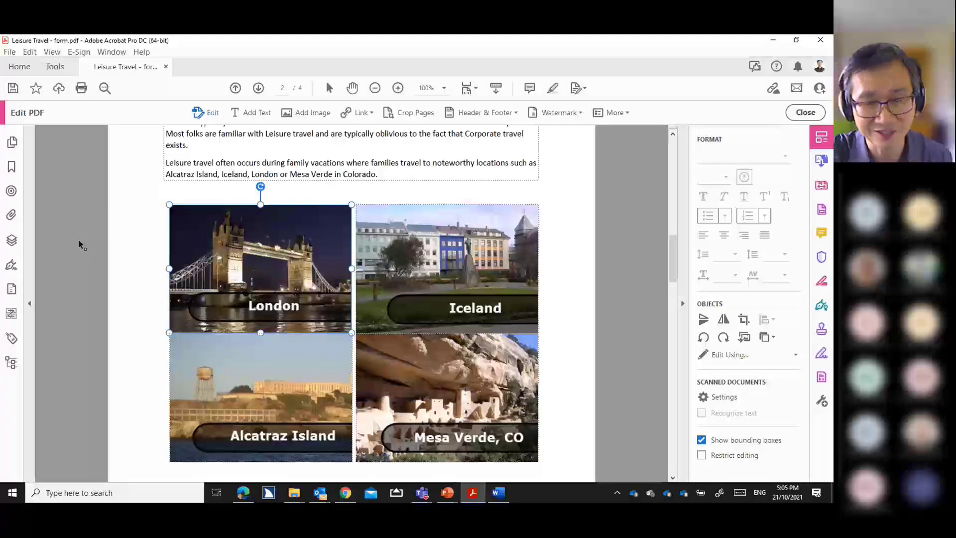
- View the PDF's page thumbnails with the side pane narrowed, and display its bookmarks
left_click(11, 144)
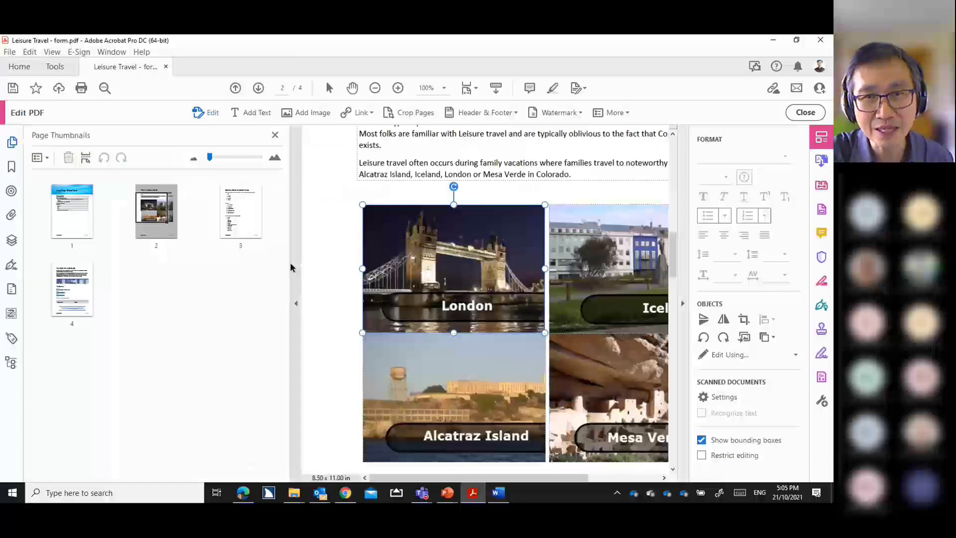
left_click_drag(289, 265, 198, 260)
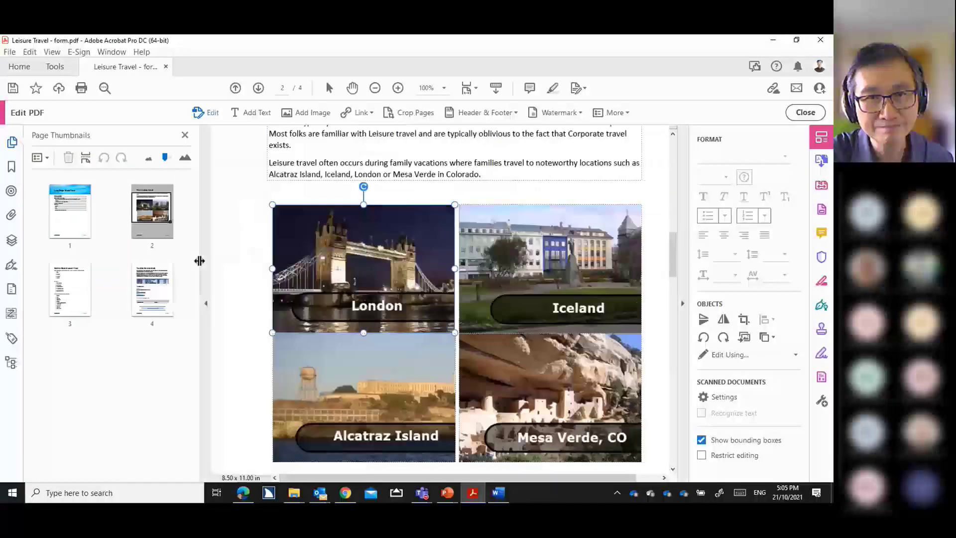
left_click(11, 167)
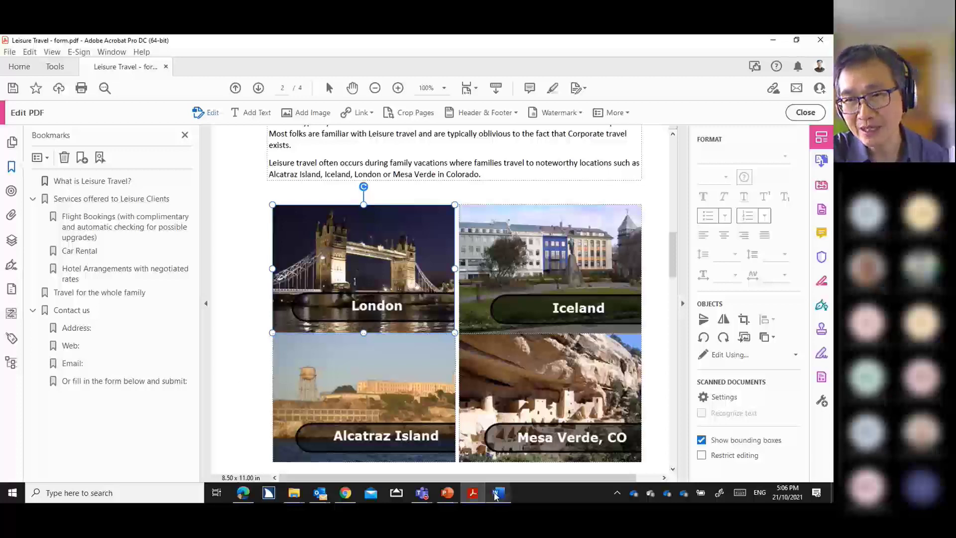
- Switch to Word, examine how the PDF conversion preferences turn headings into bookmarks, close them unchanged, and return to the PDF in Acrobat
mouse_move(496, 494)
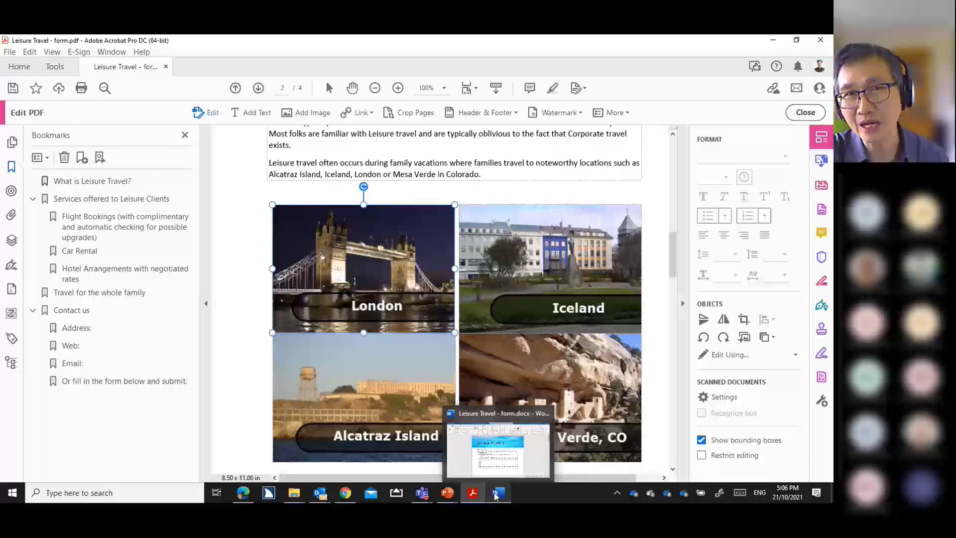
left_click(496, 494)
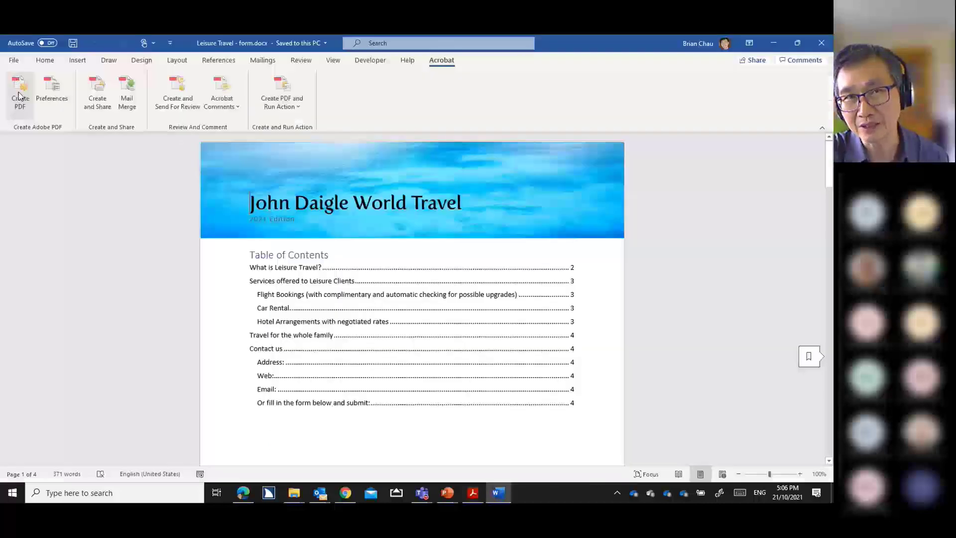
left_click(50, 92)
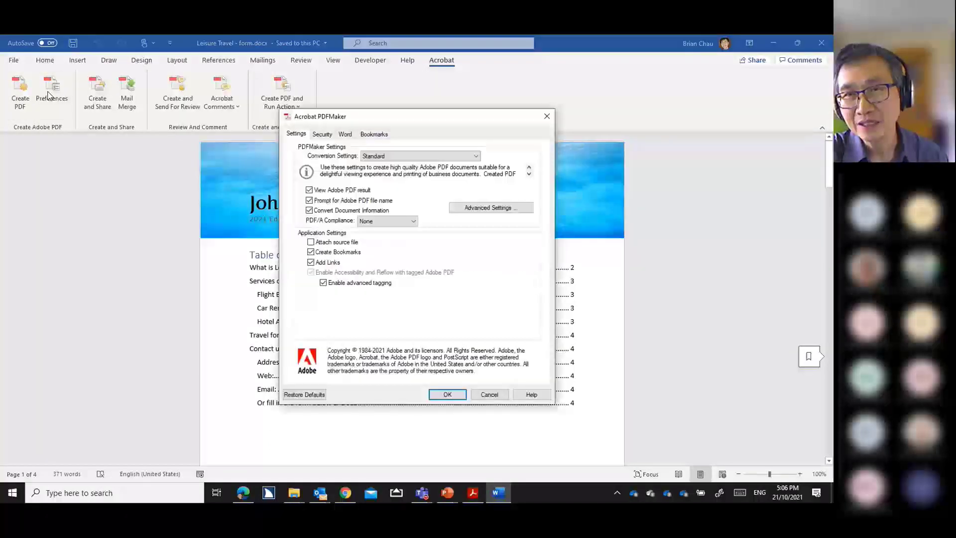
left_click(371, 136)
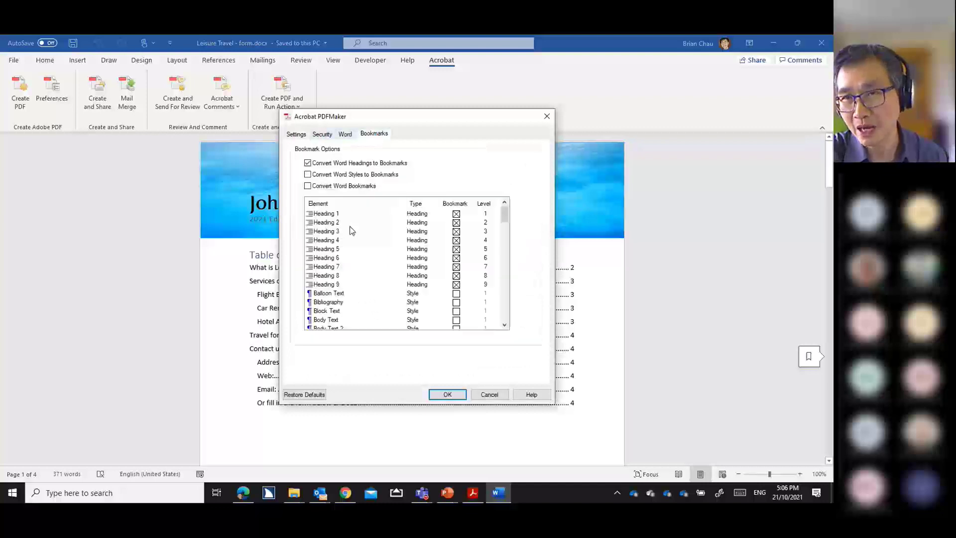
left_click(295, 134)
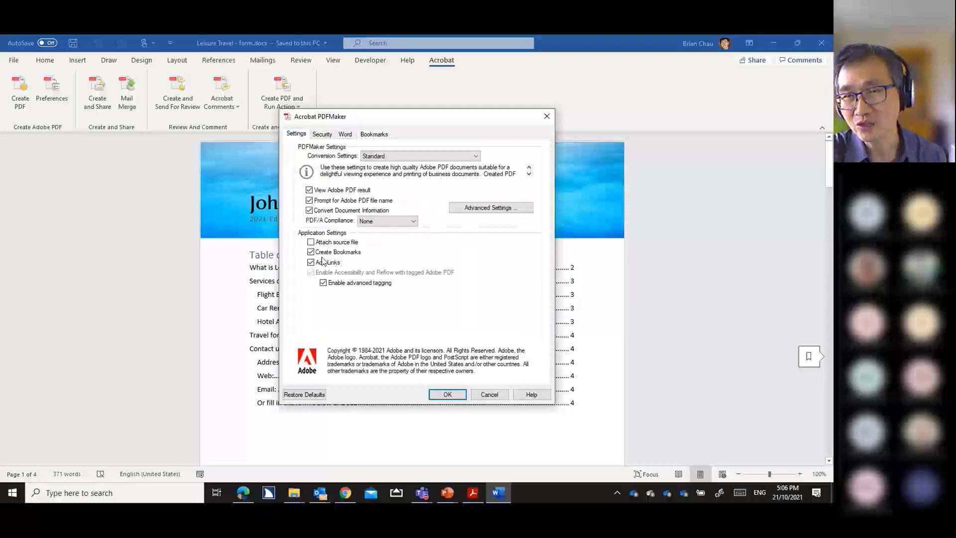
left_click(365, 137)
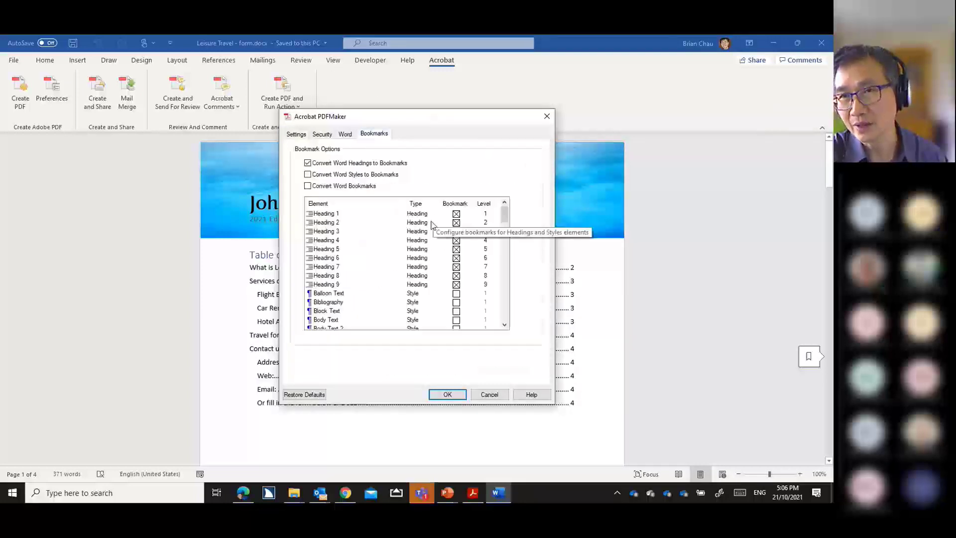
left_click(547, 116)
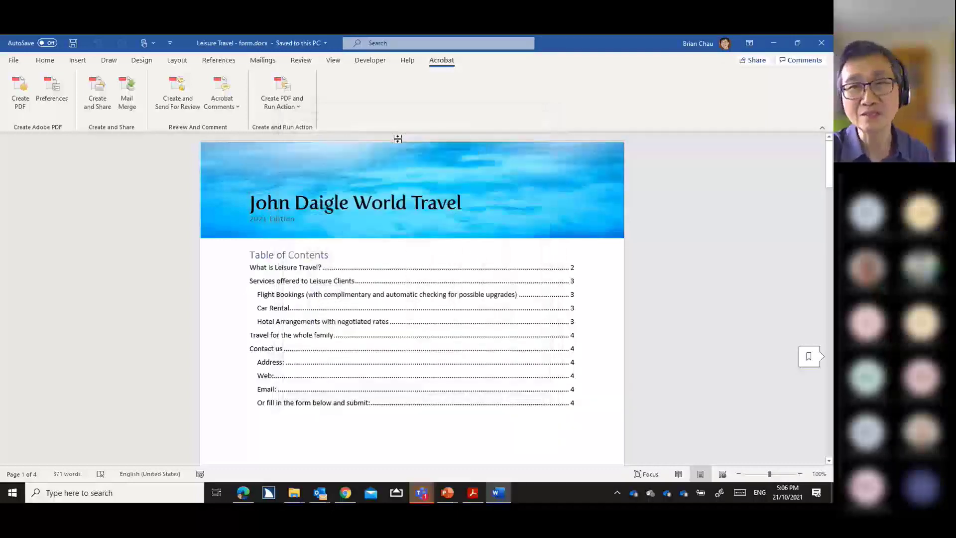
key("alt+Tab")
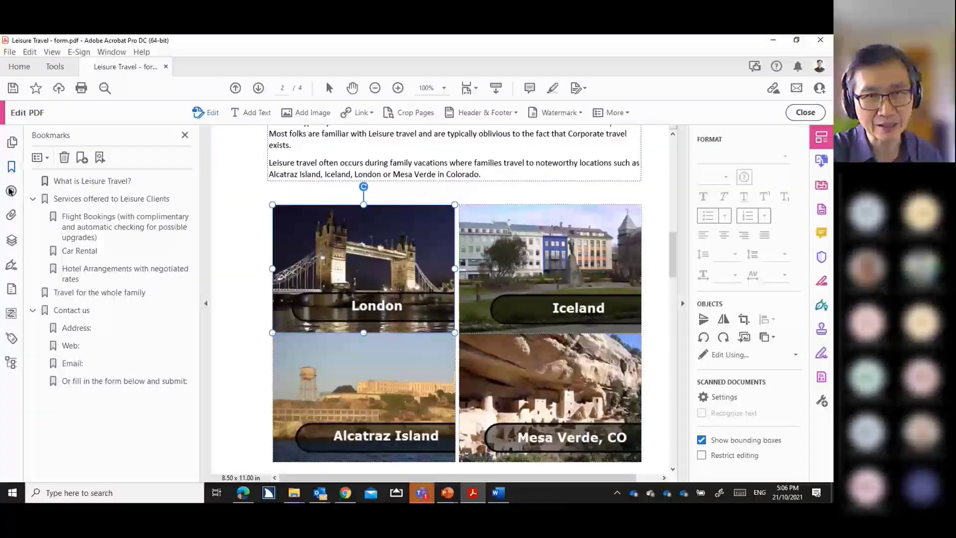
- Examine the PDF's document properties for its title, author and tagged status, and close them unchanged
left_click(9, 52)
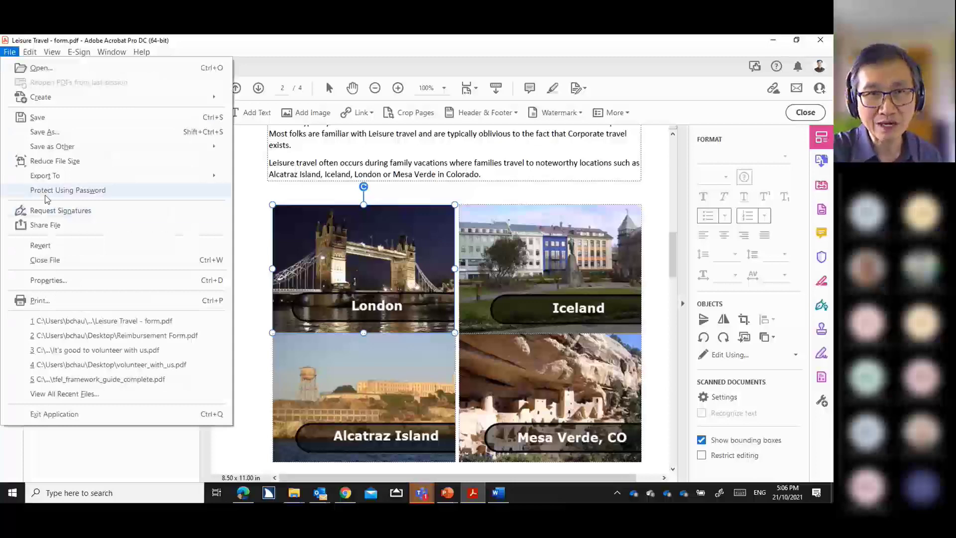
left_click(59, 281)
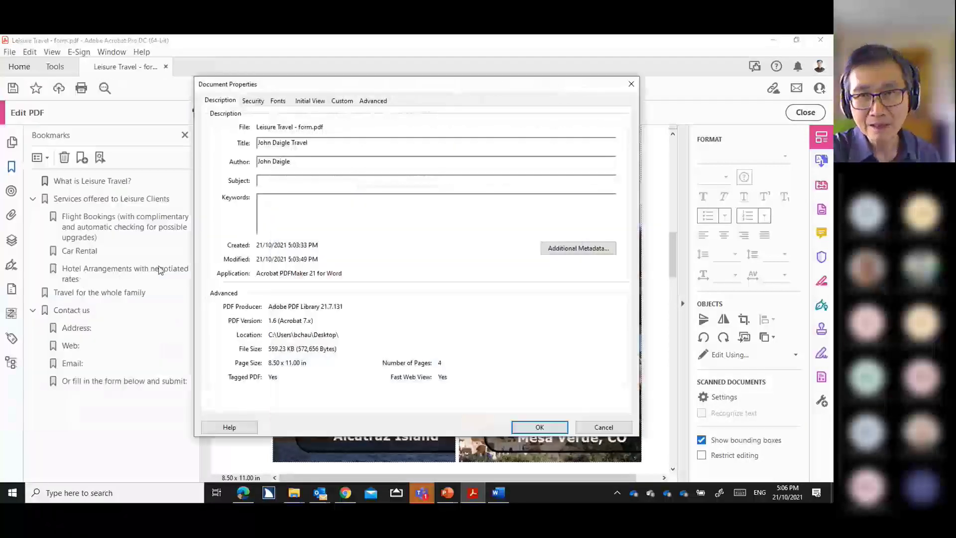
triple_click(311, 142)
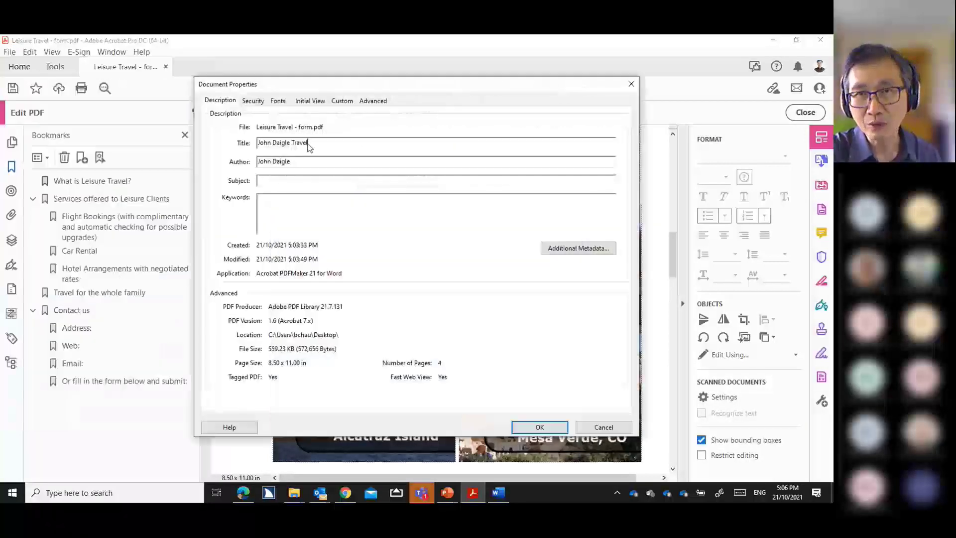
triple_click(298, 160)
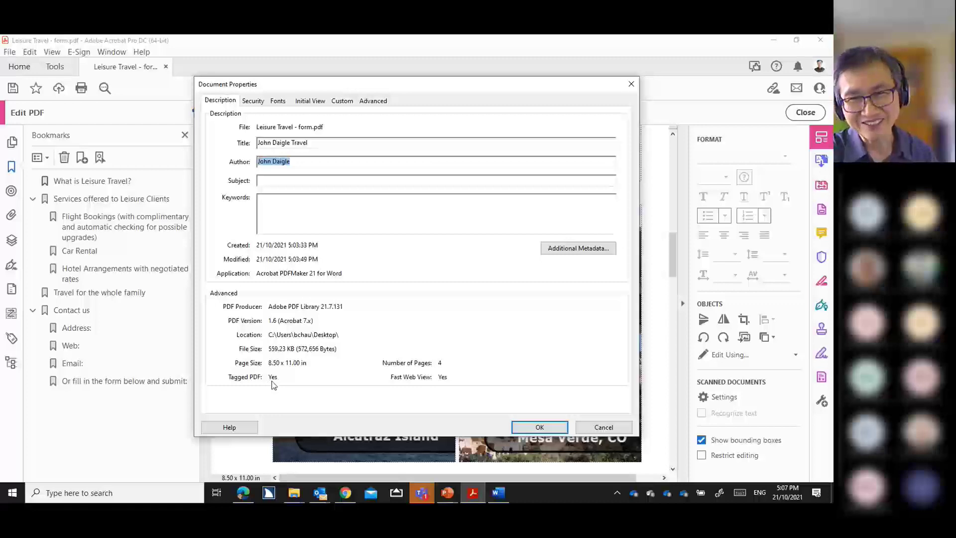
left_click(605, 427)
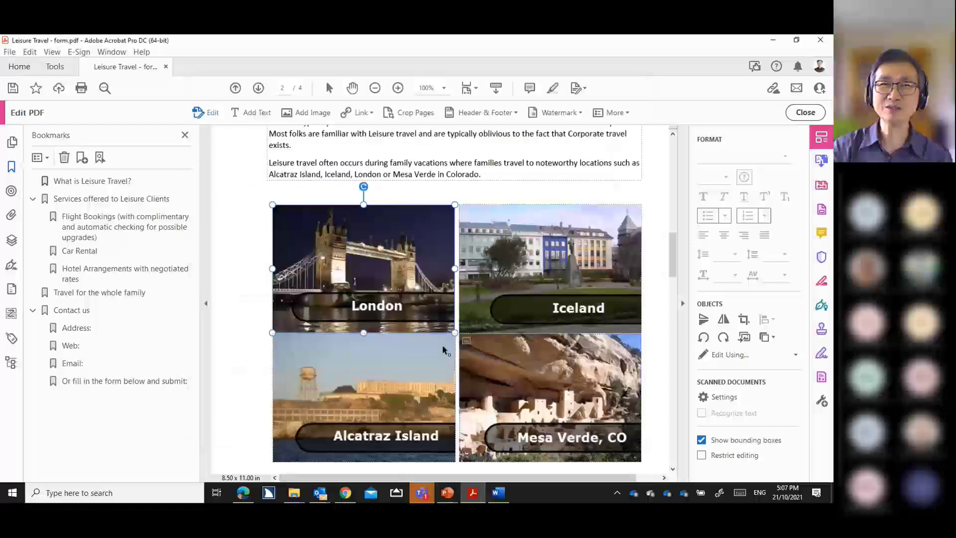
- Collapse the bookmarks pane, exit Edit PDF mode and open the Action Wizard
left_click(206, 303)
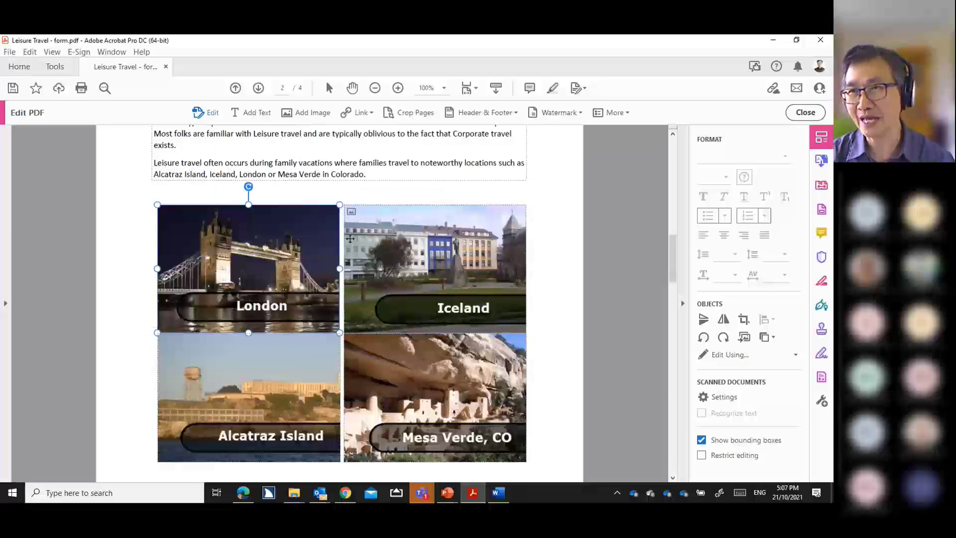
left_click(805, 112)
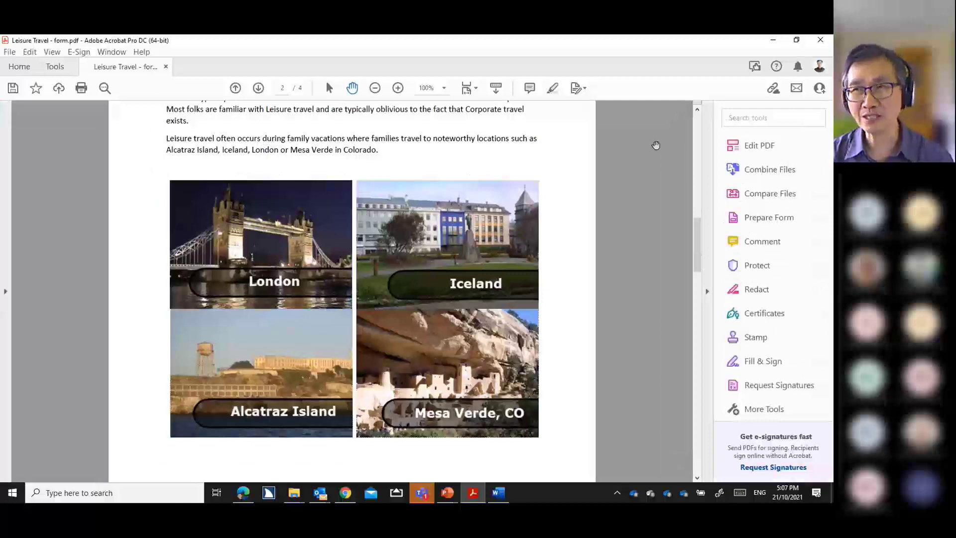
left_click(732, 120)
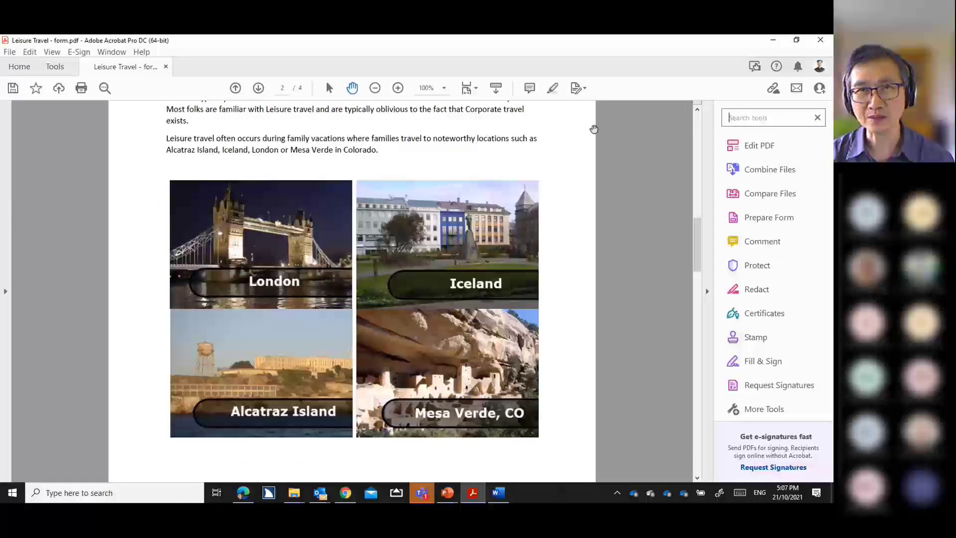
left_click(55, 67)
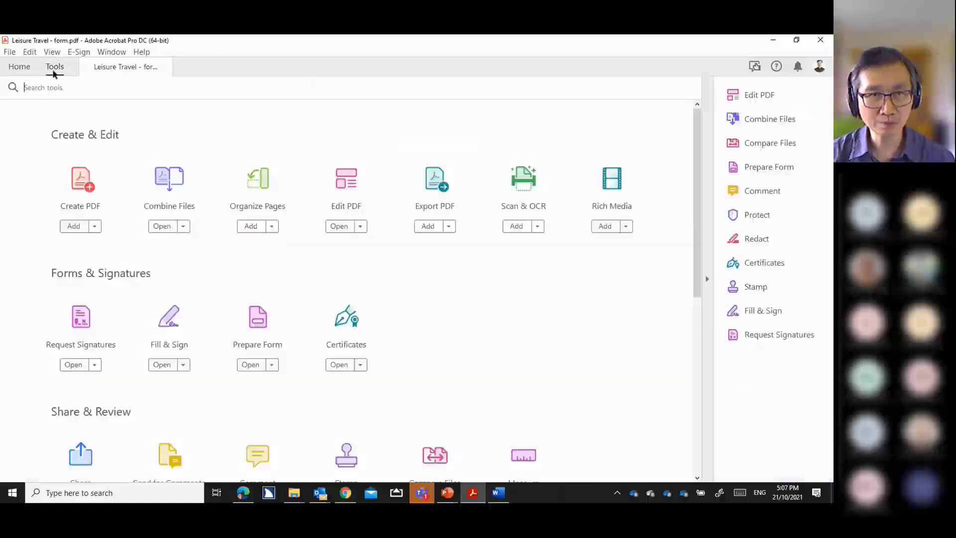
scroll(79, 132, "down", 2)
scroll(100, 166, "down", 4)
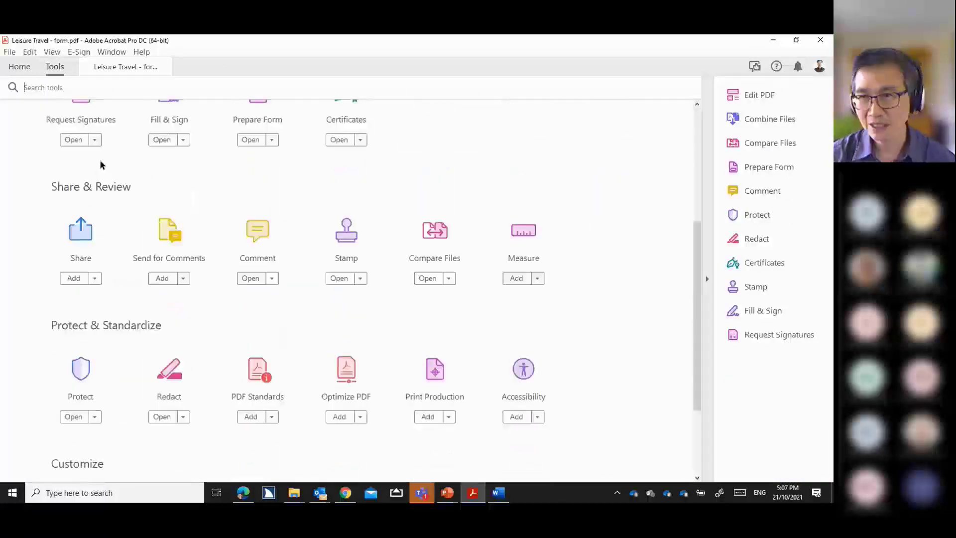
scroll(101, 165, "down", 1)
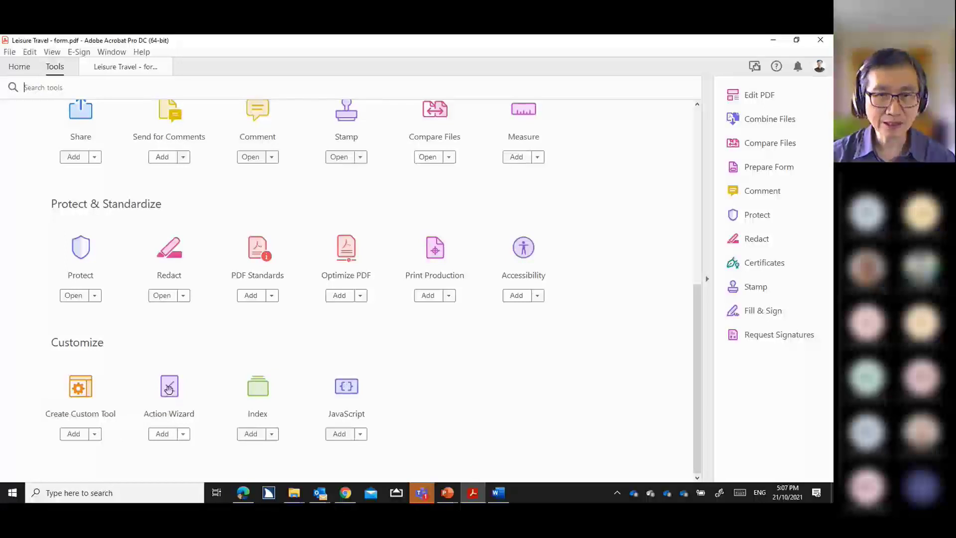
left_click(169, 390)
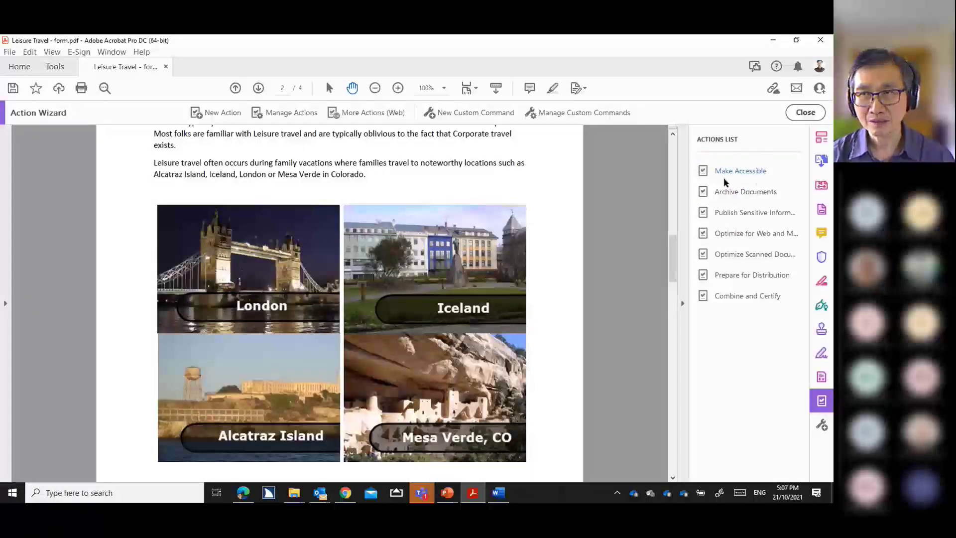
- Open the Make Accessible action and review the tasks it includes
mouse_move(724, 182)
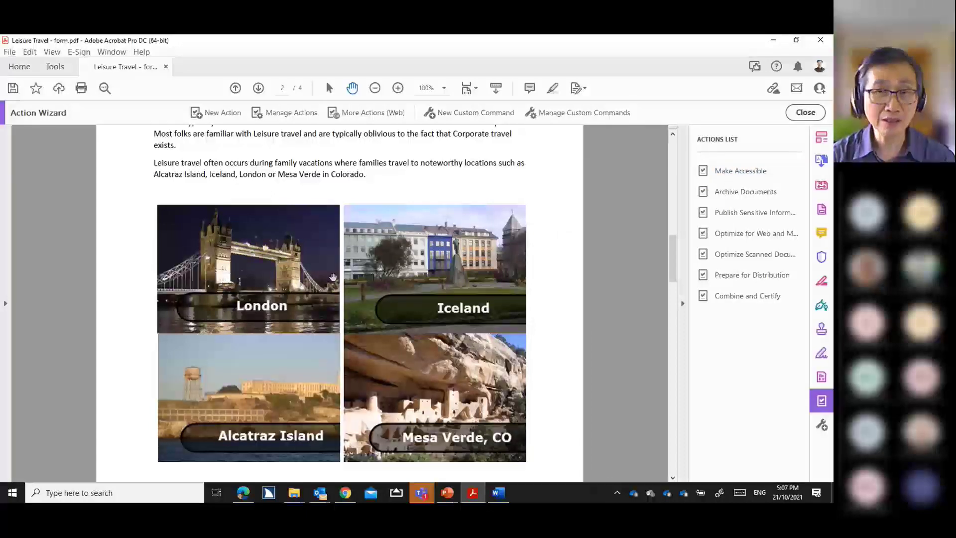
mouse_move(333, 277)
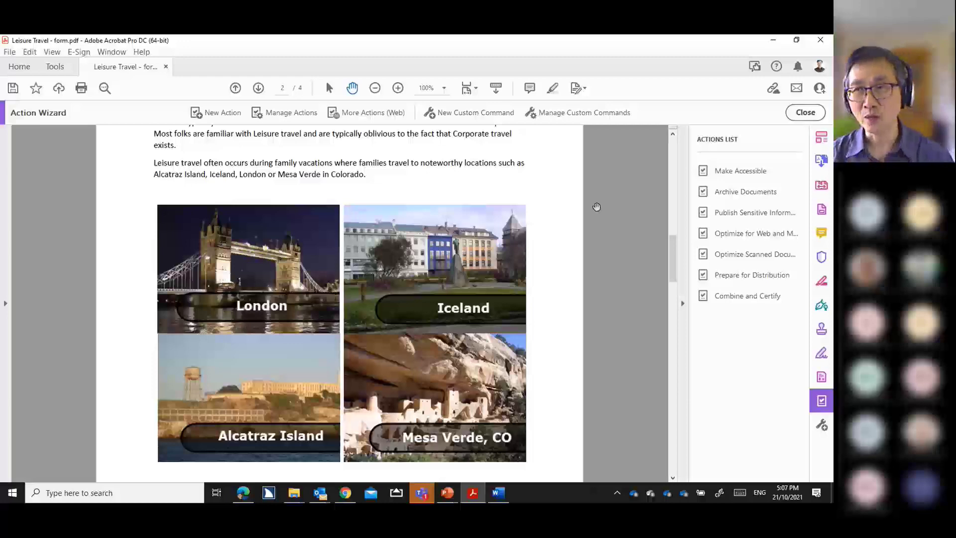
left_click(742, 172)
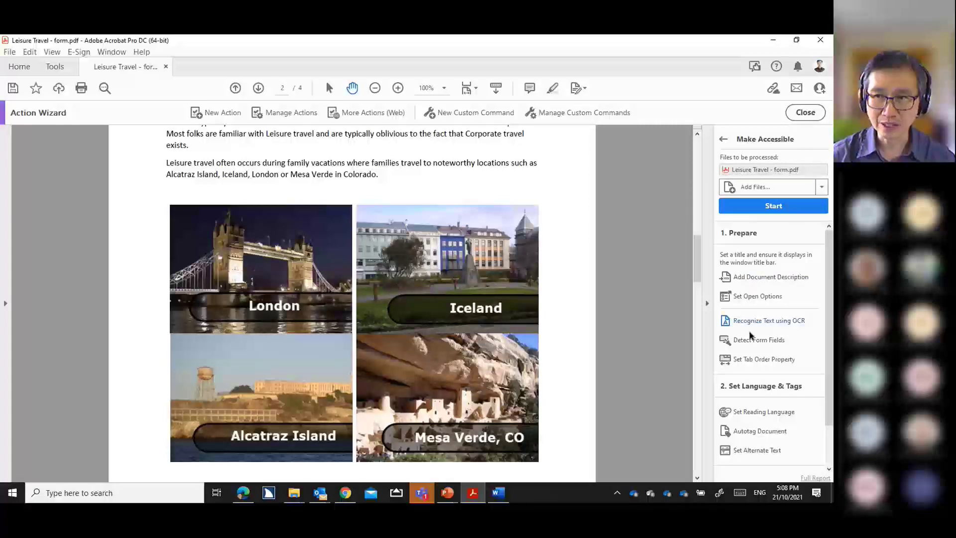
scroll(768, 399, "down", 1)
scroll(767, 398, "up", 1)
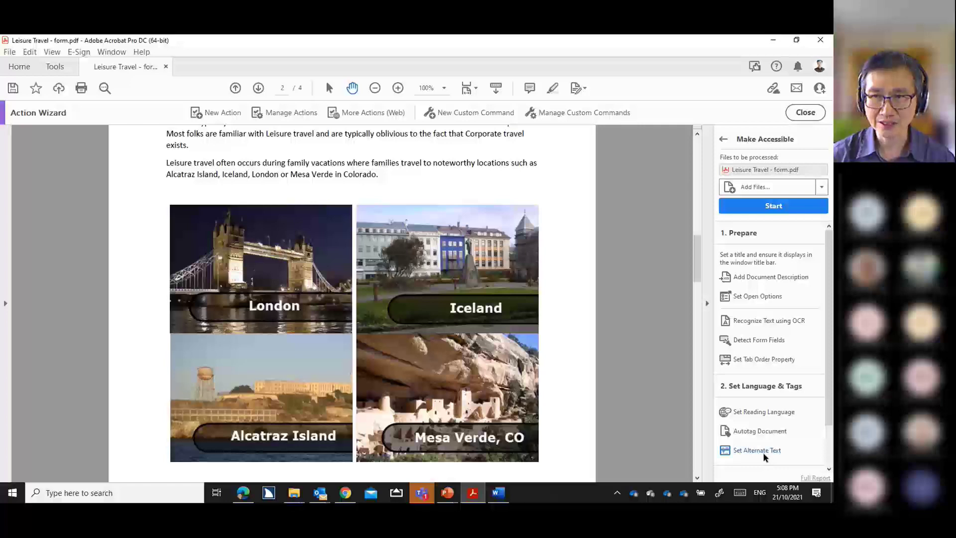
- Start Make Accessible and set the document's subject to "Lesure Travel" and keywords to "Travel", leaving title and author as is
left_click(778, 209)
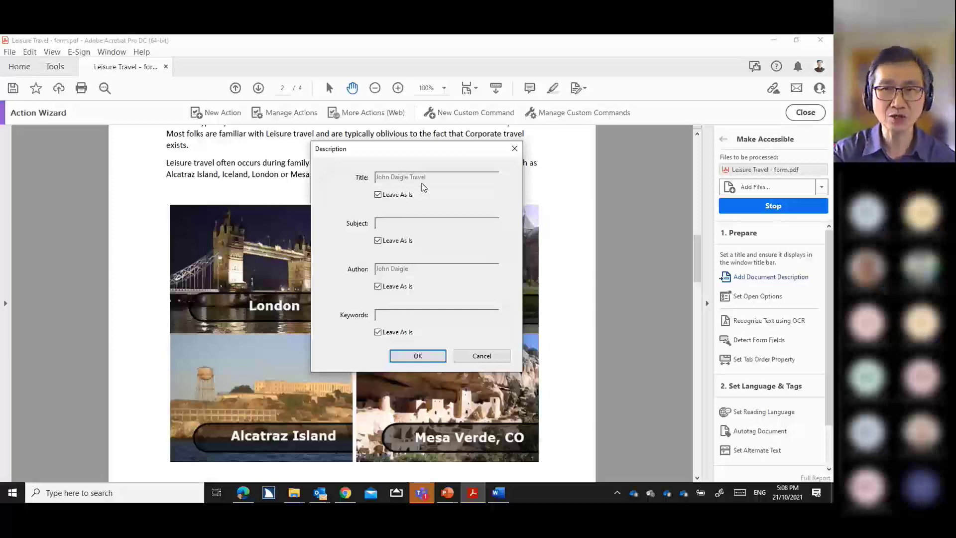
left_click(378, 241)
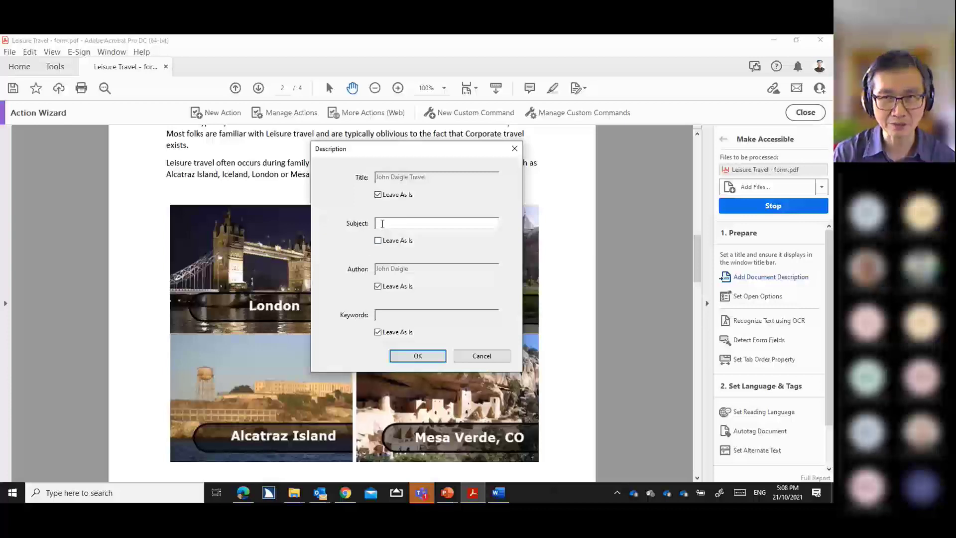
type("Le")
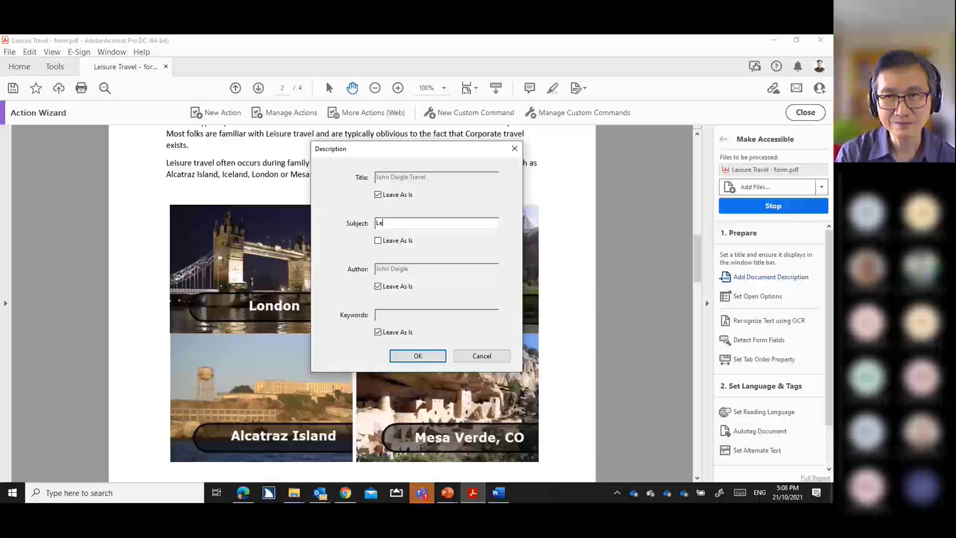
type("sure Travel")
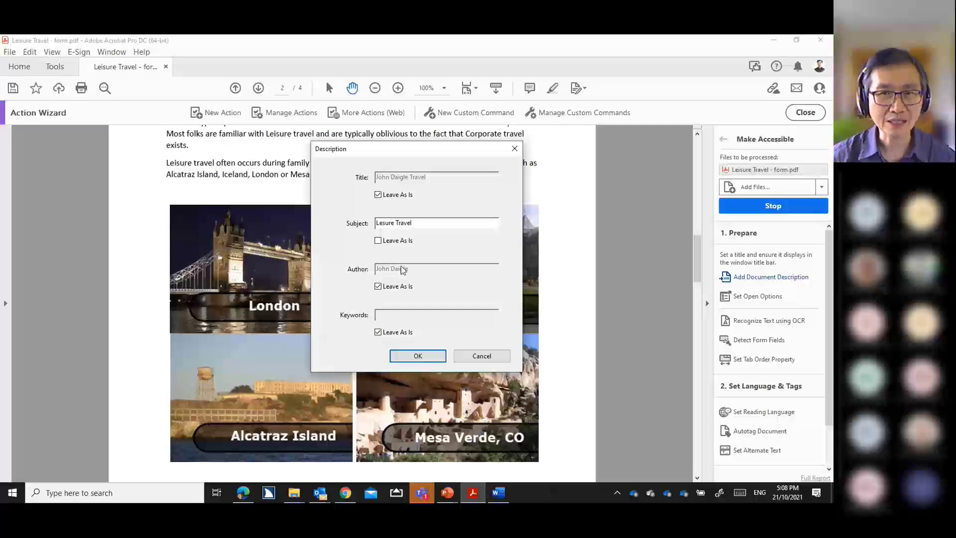
left_click(378, 332)
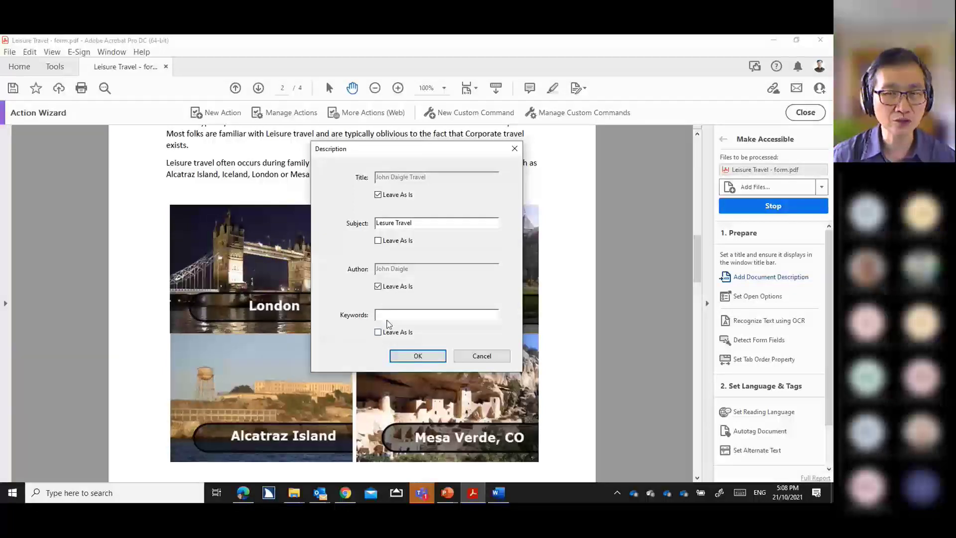
left_click(388, 316)
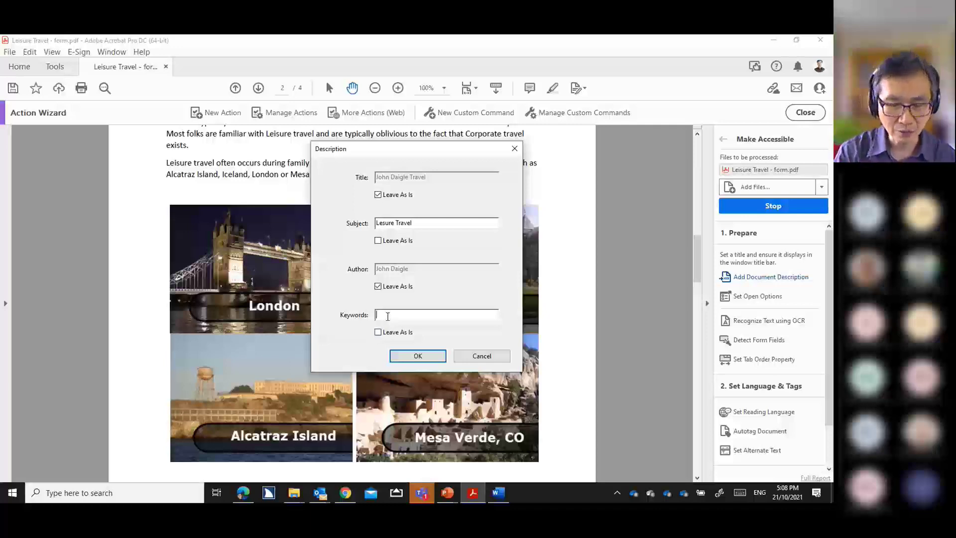
type("Travel")
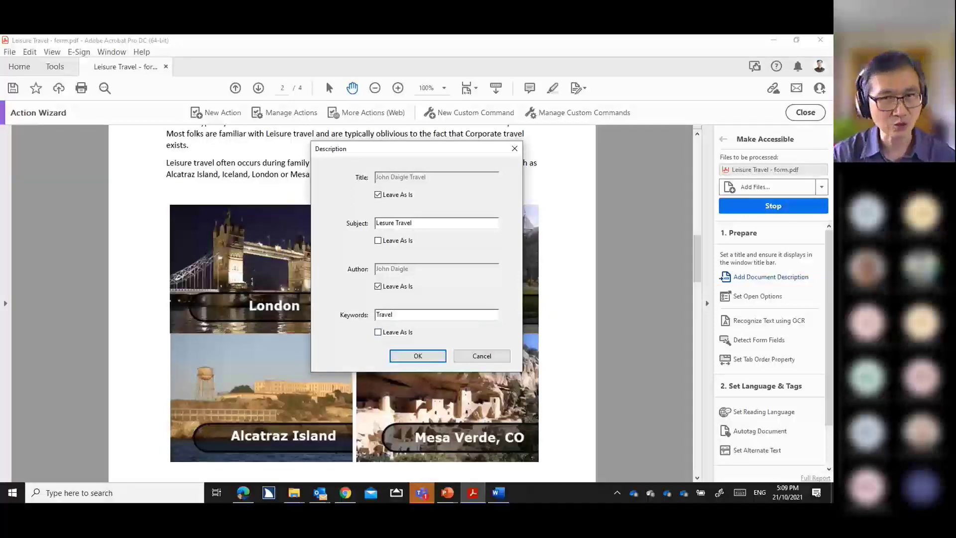
left_click(408, 356)
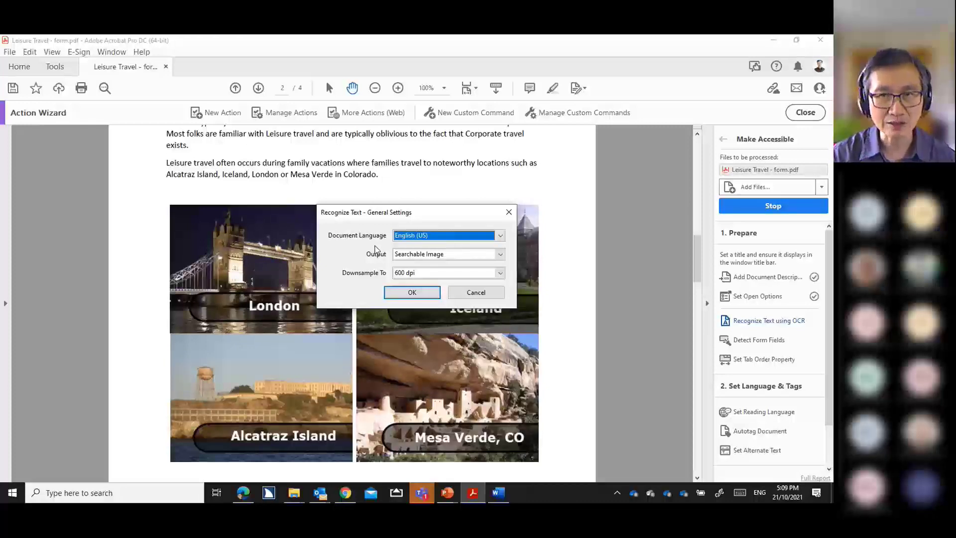
- Recognize text in English (US) as a searchable image at 600 dpi, and skip form field detection
left_click(412, 293)
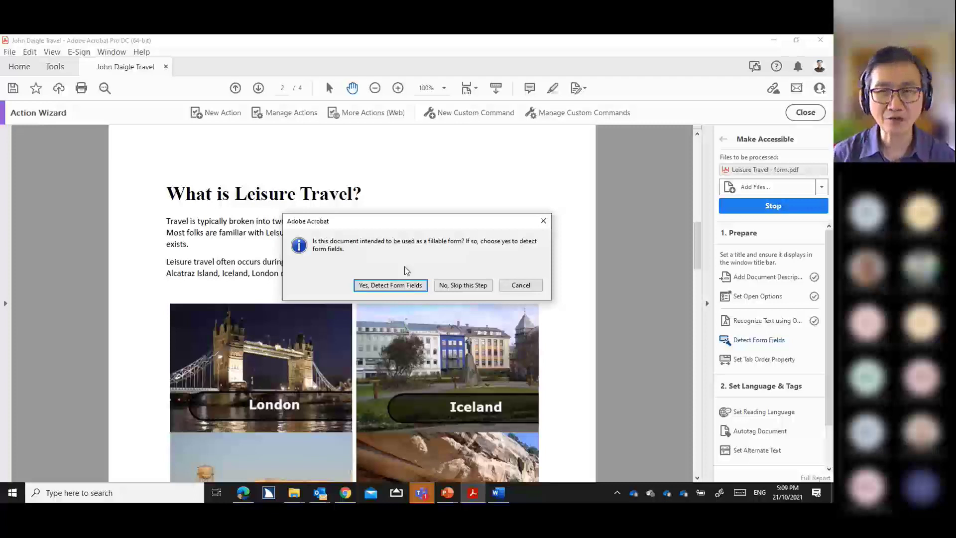
left_click(454, 287)
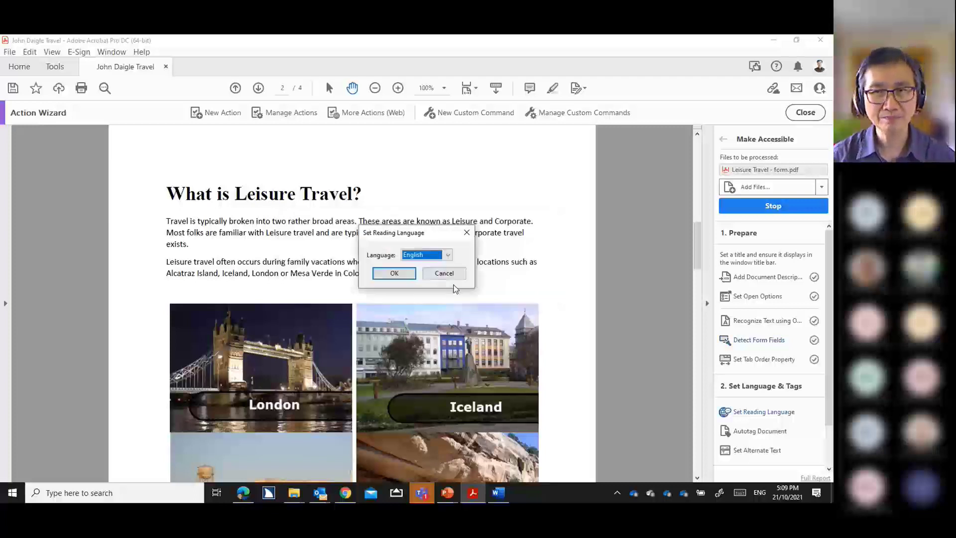
- Set the document's reading language to English
left_click(405, 256)
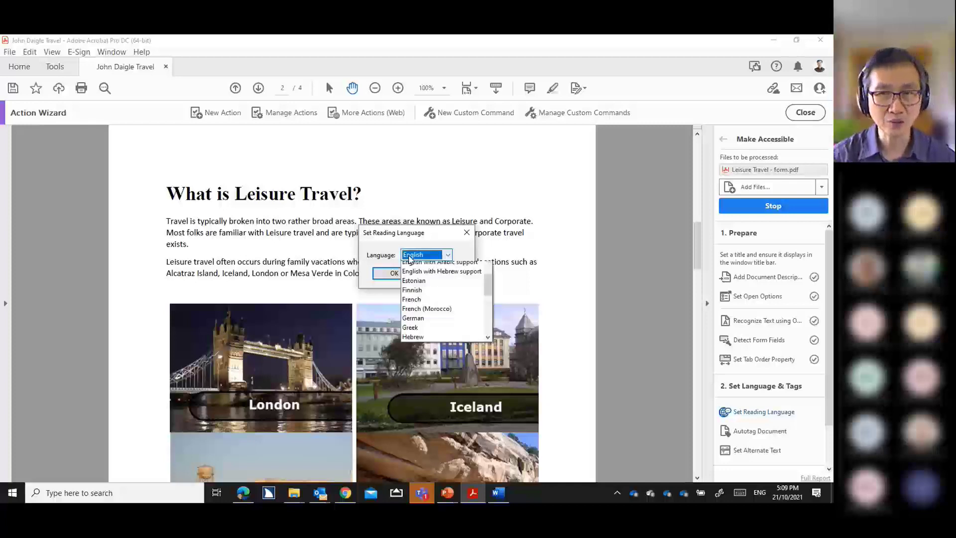
left_click(411, 259)
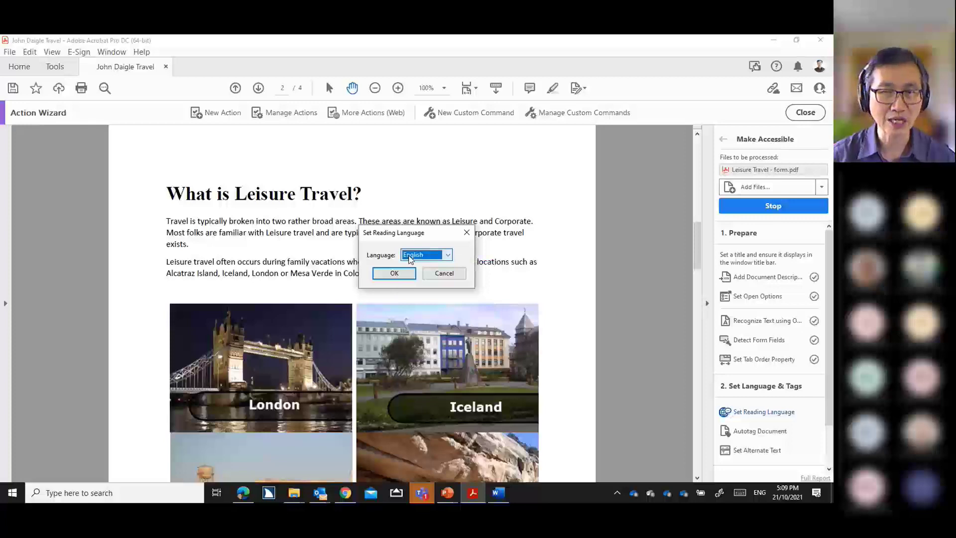
left_click(396, 279)
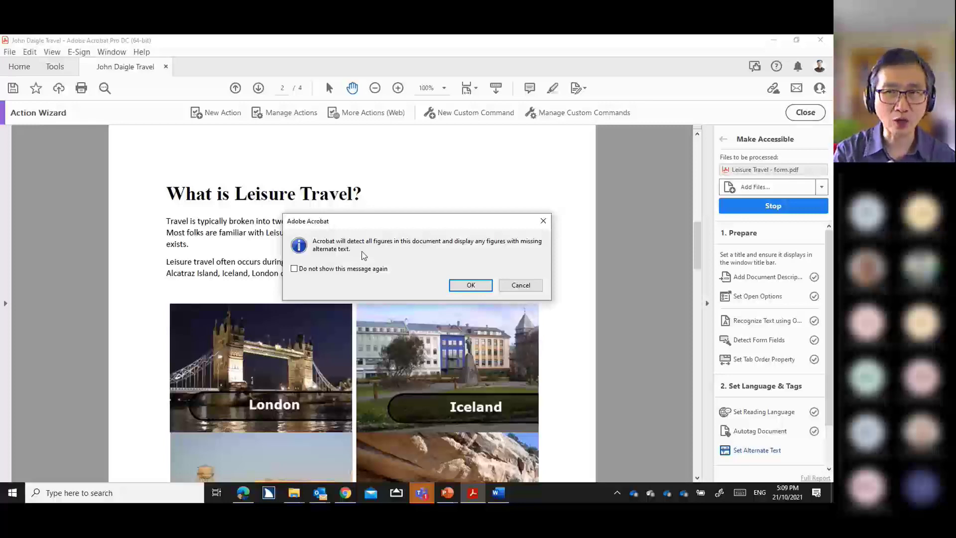
- Detect figures missing alternate text, give the page 1 banner the alternate text "Banner", and run the accessibility check on all pages
left_click(471, 286)
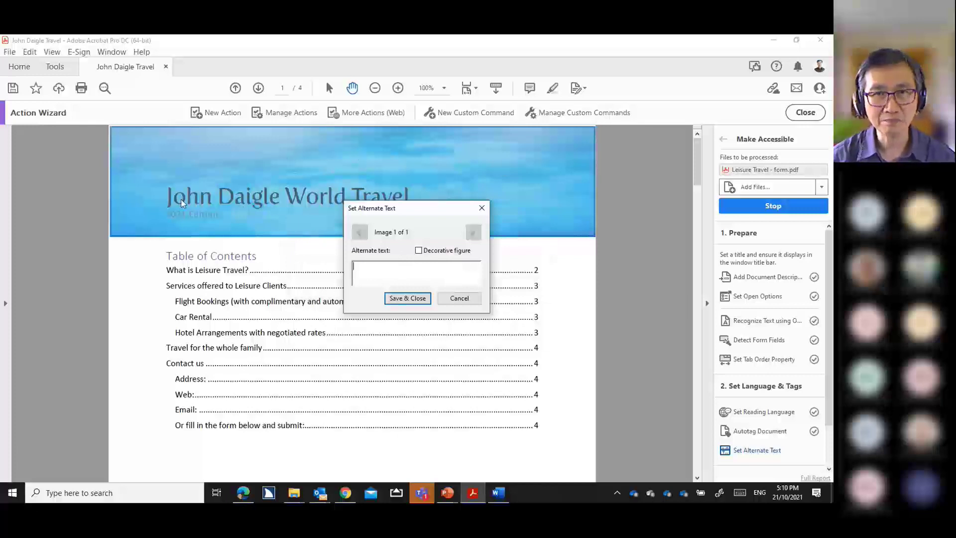
left_click(418, 251)
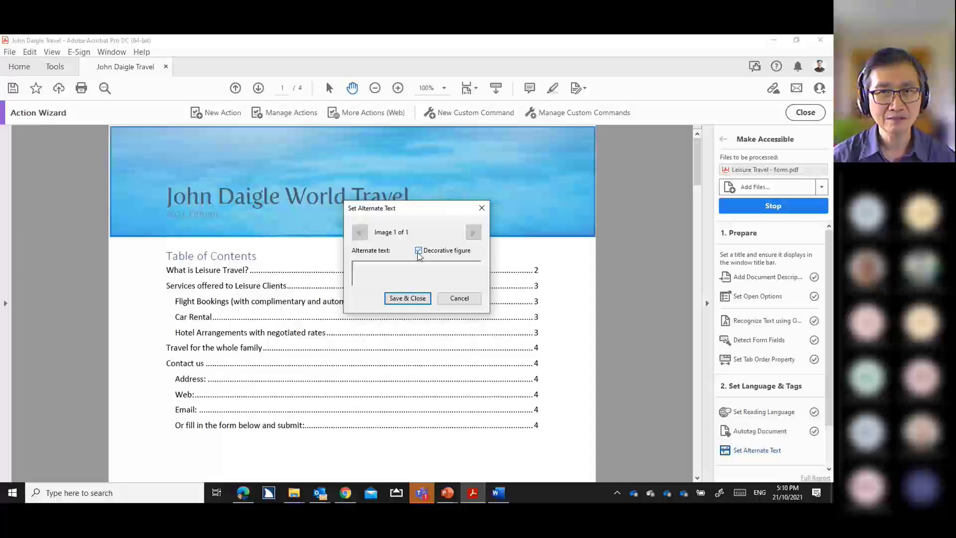
left_click(419, 252)
left_click(398, 270)
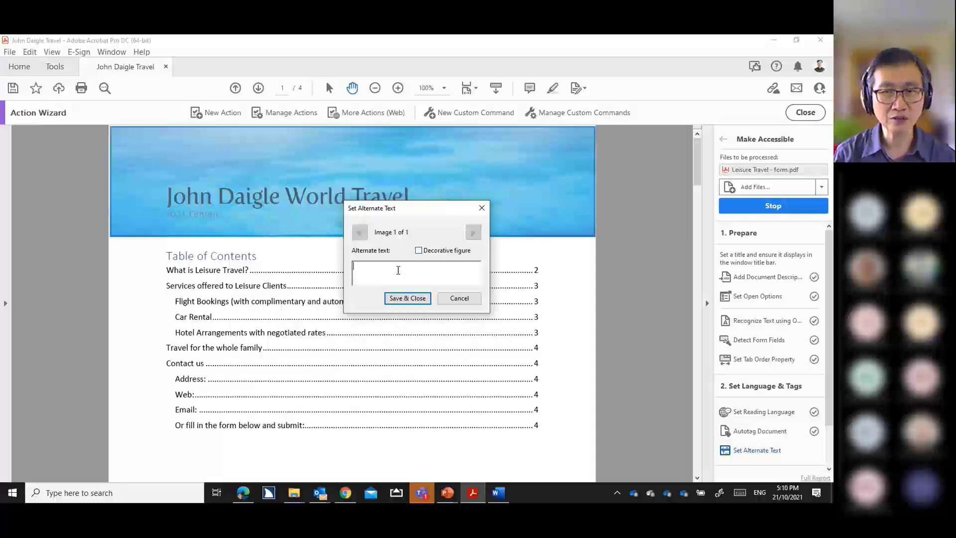
type("Banner")
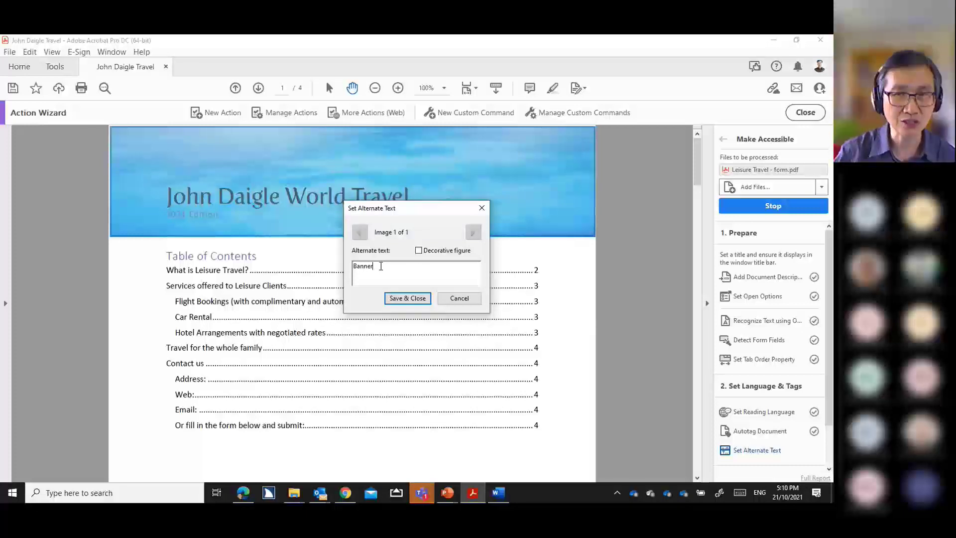
left_click(403, 301)
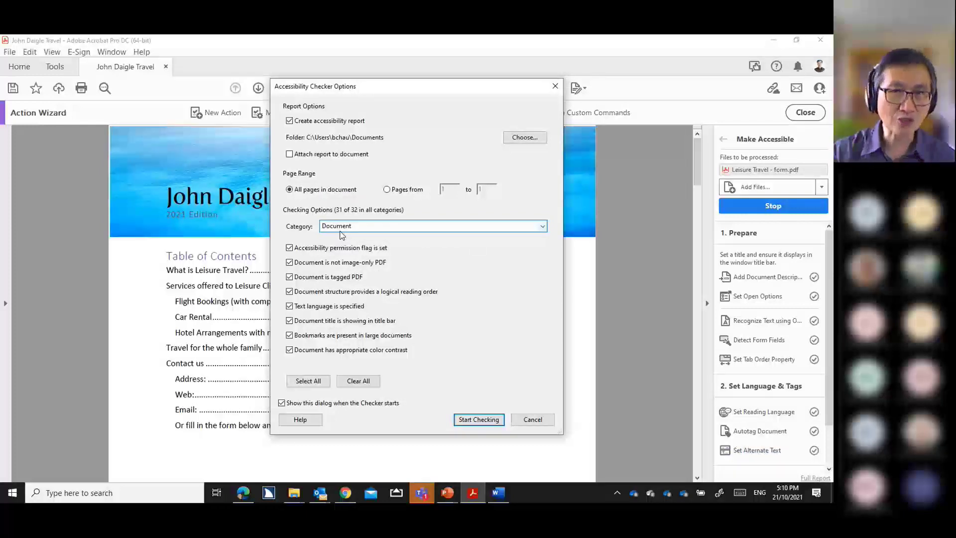
left_click(468, 422)
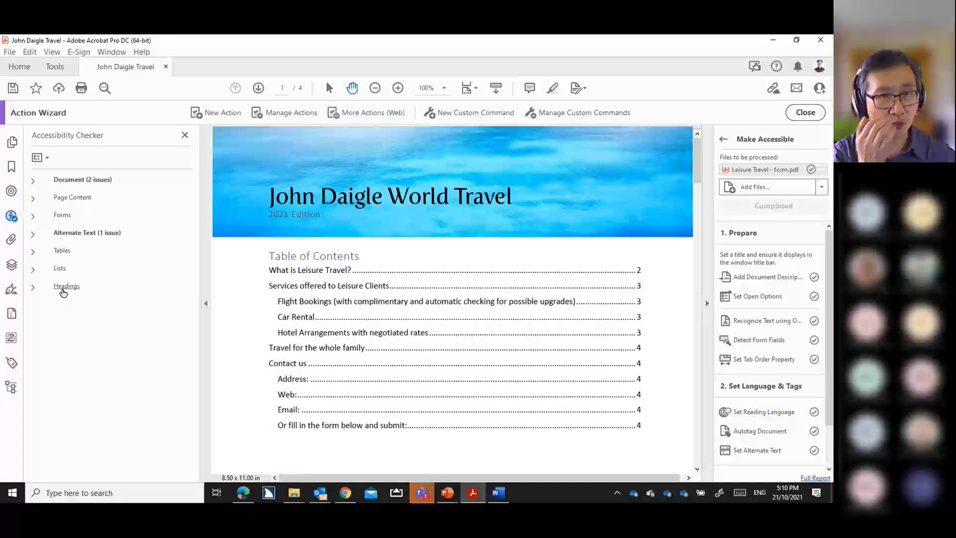
- Review the accessibility checker's Document results, the document's tag tree and the page 2 content
left_click(33, 181)
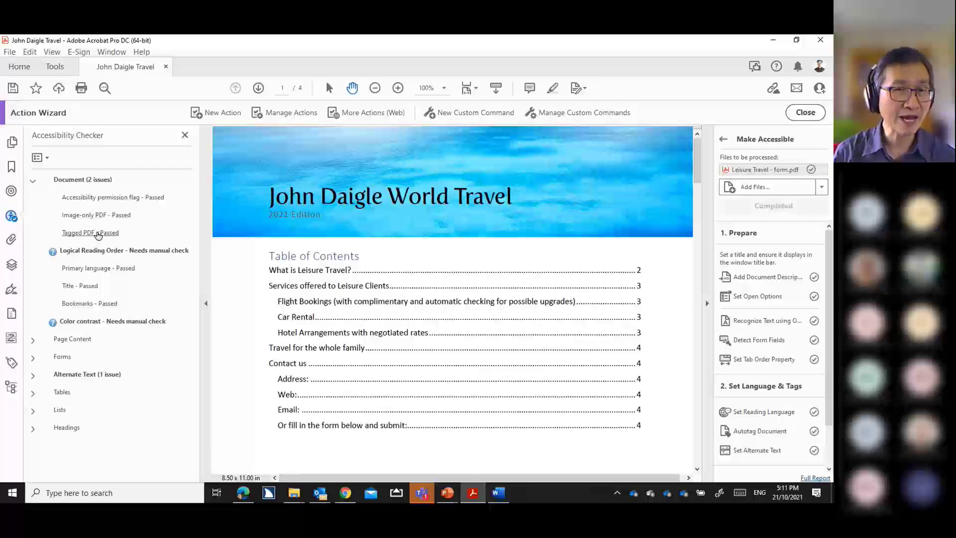
left_click(12, 391)
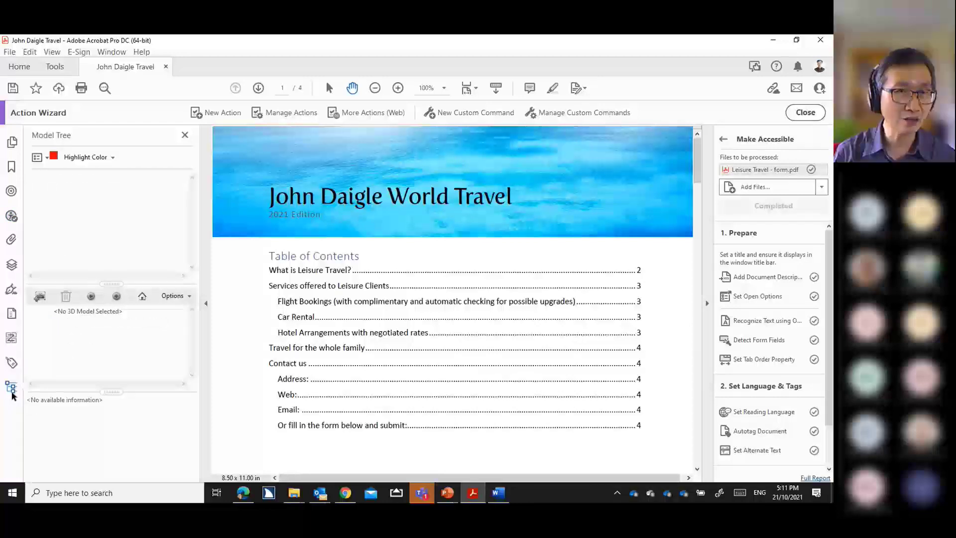
left_click(12, 363)
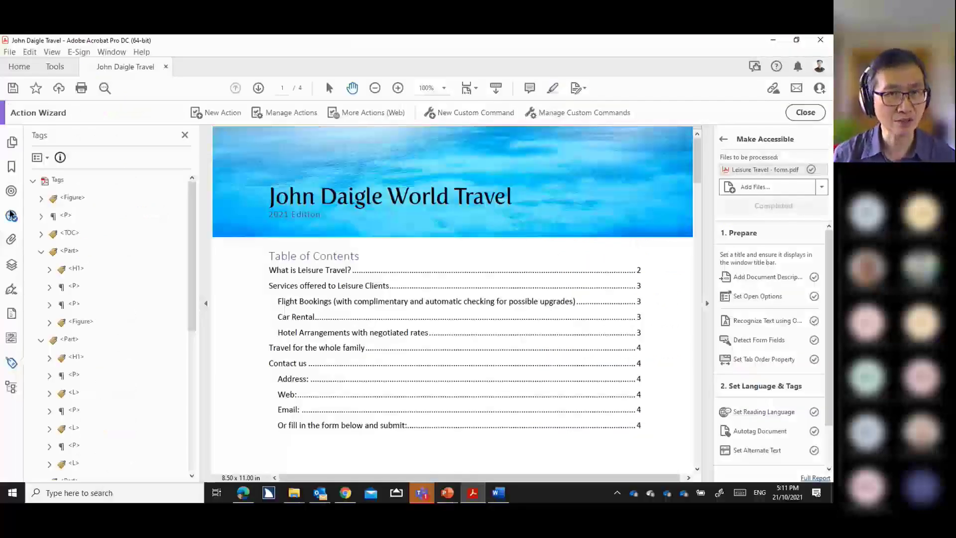
left_click(12, 218)
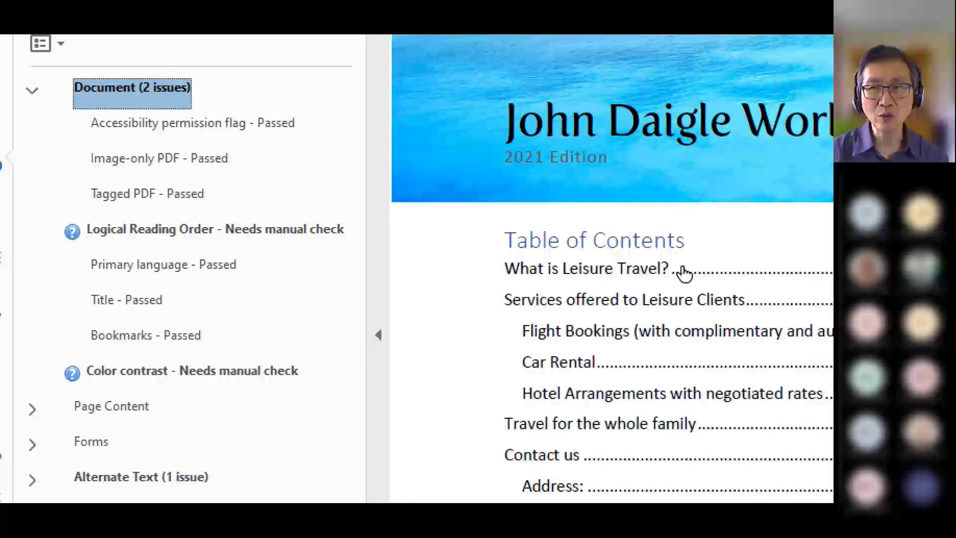
scroll(682, 269, "down", 10)
scroll(662, 282, "down", 8)
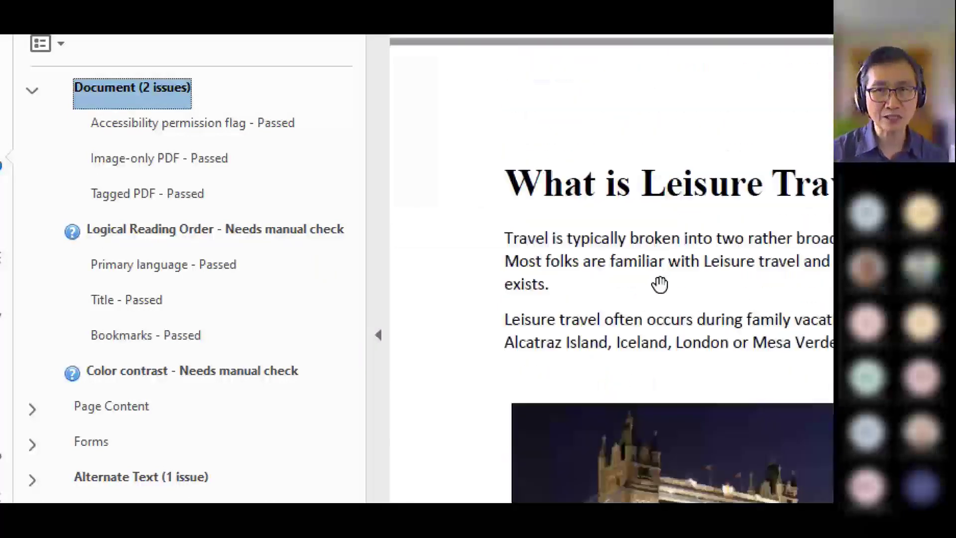
scroll(657, 284, "down", 3)
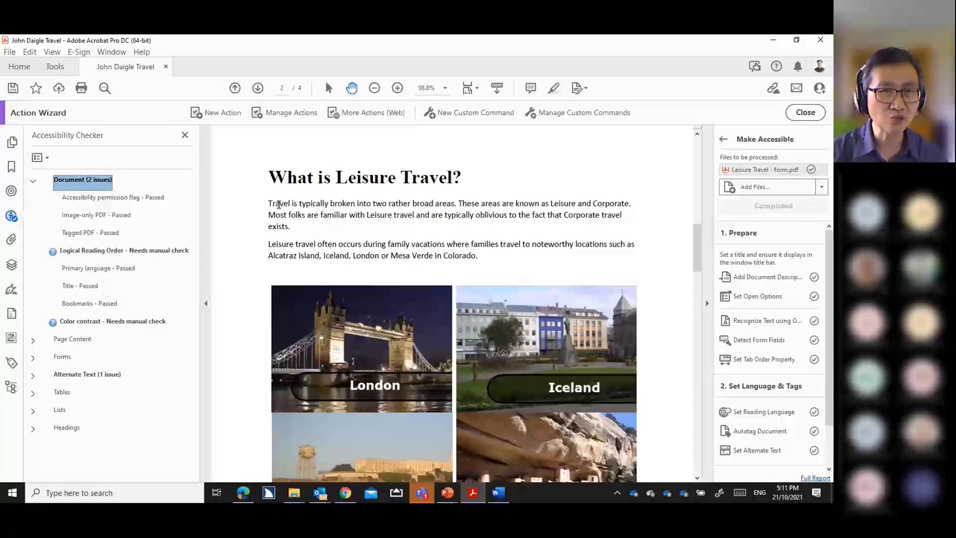
- Check the reading order on pages 2 and 3, and move Car Rental ahead of the Delta, American, Southwest list on page 3
left_click(10, 340)
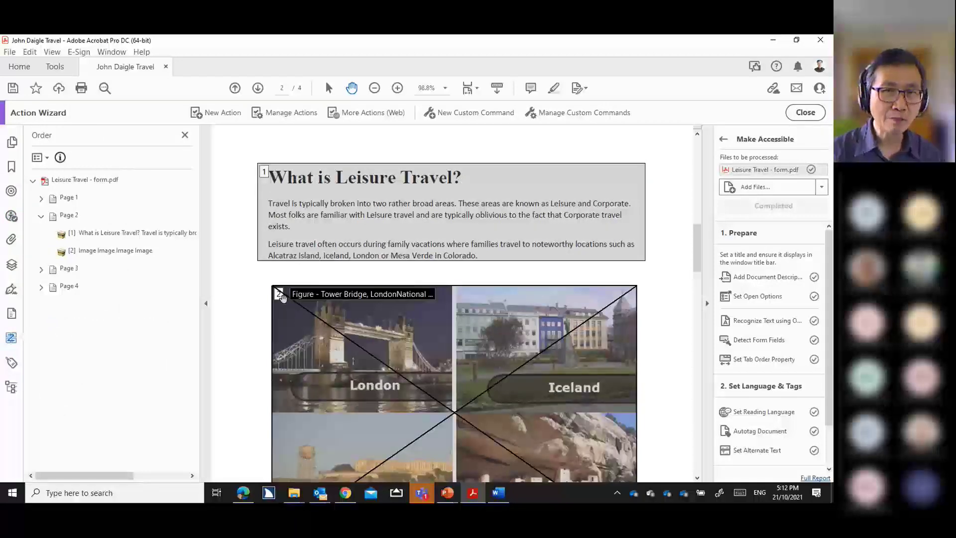
scroll(274, 327, "down", 10)
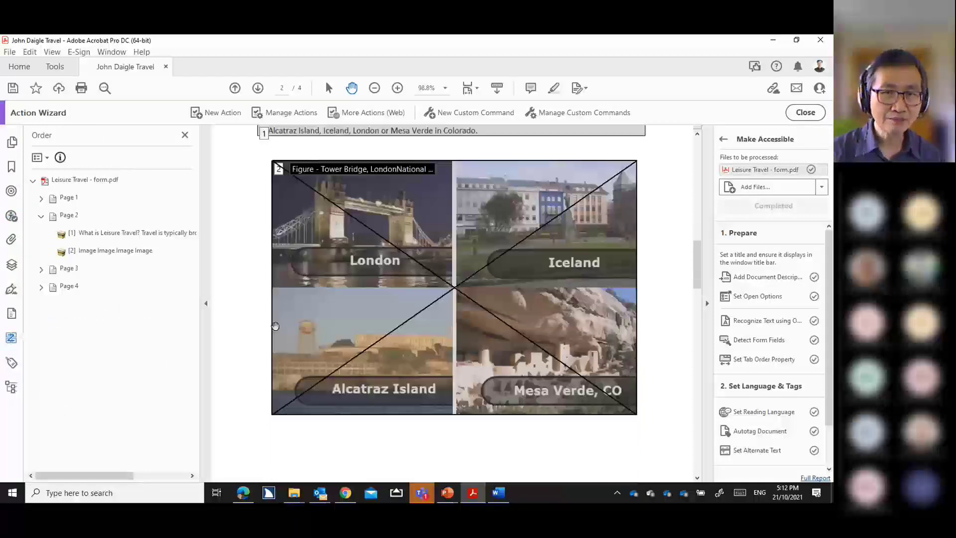
scroll(274, 326, "down", 5)
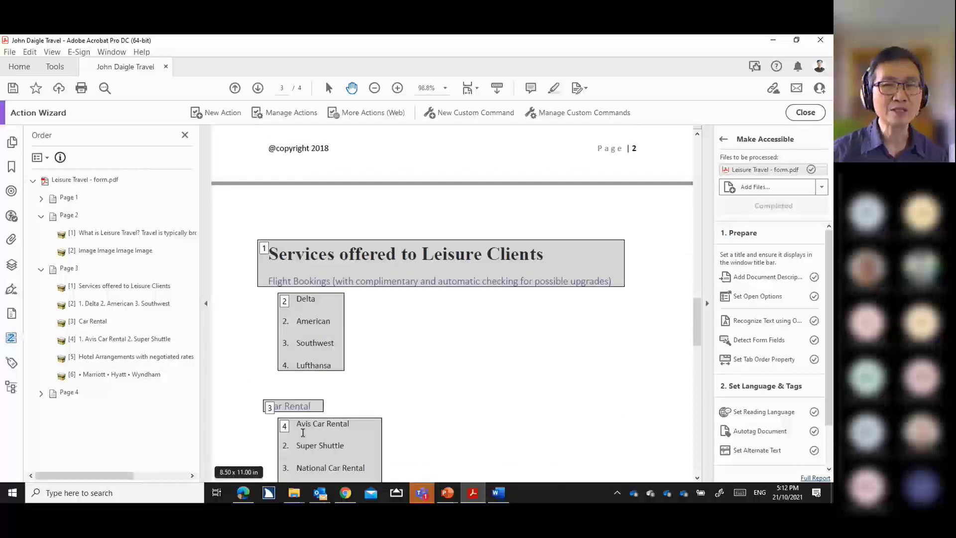
scroll(299, 430, "down", 2)
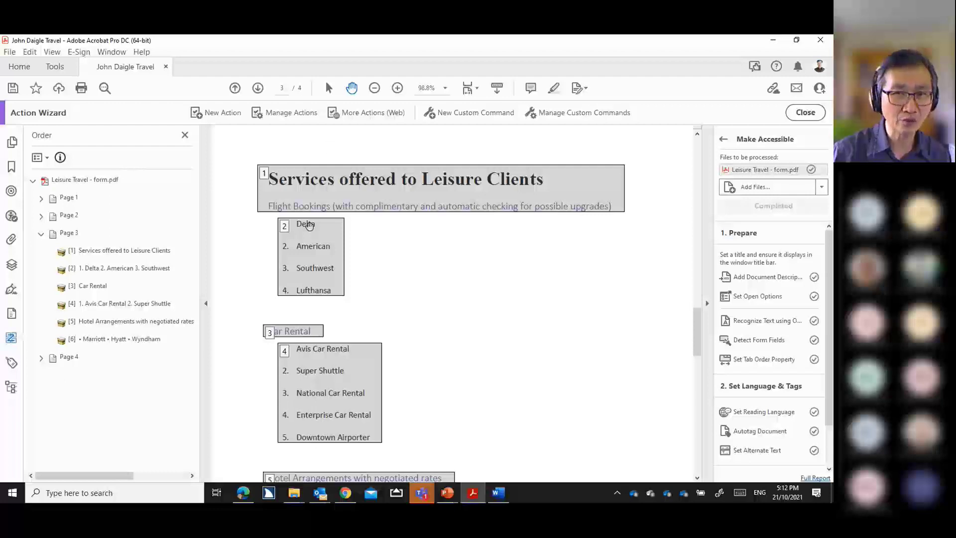
left_click(86, 287)
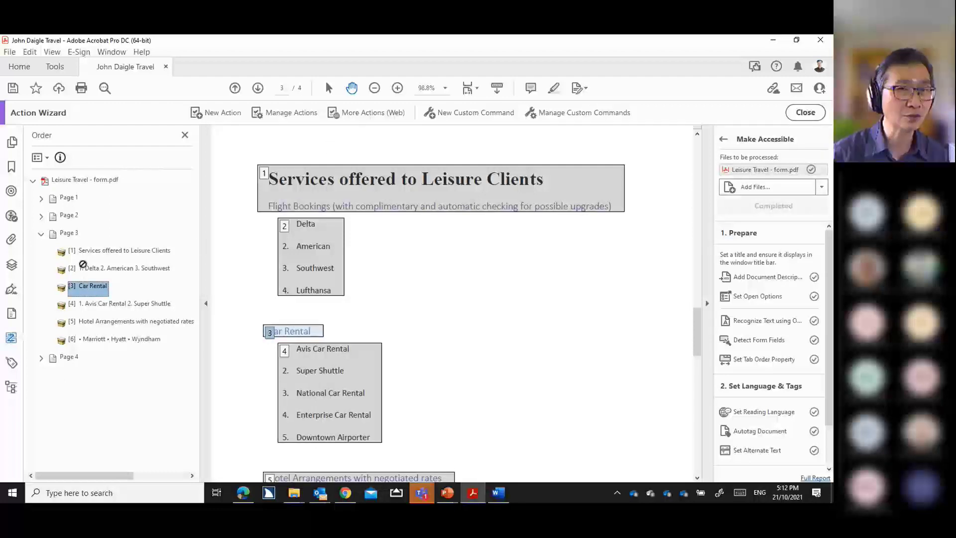
left_click_drag(84, 262, 83, 261)
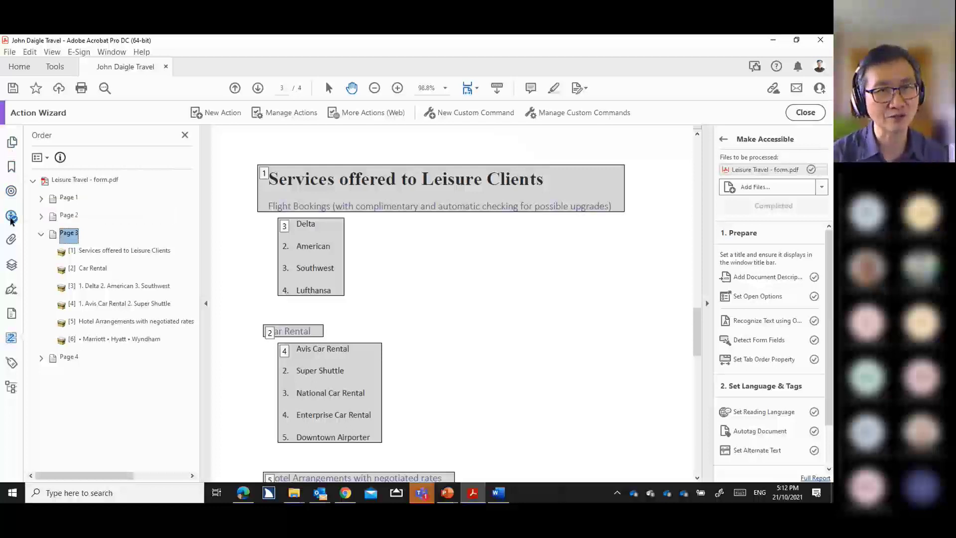
left_click(11, 220)
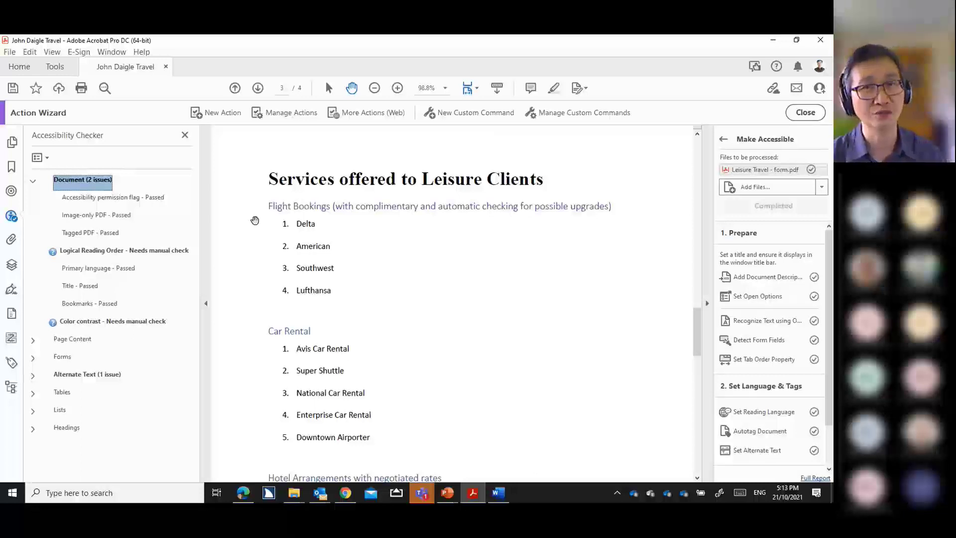
left_click(186, 135)
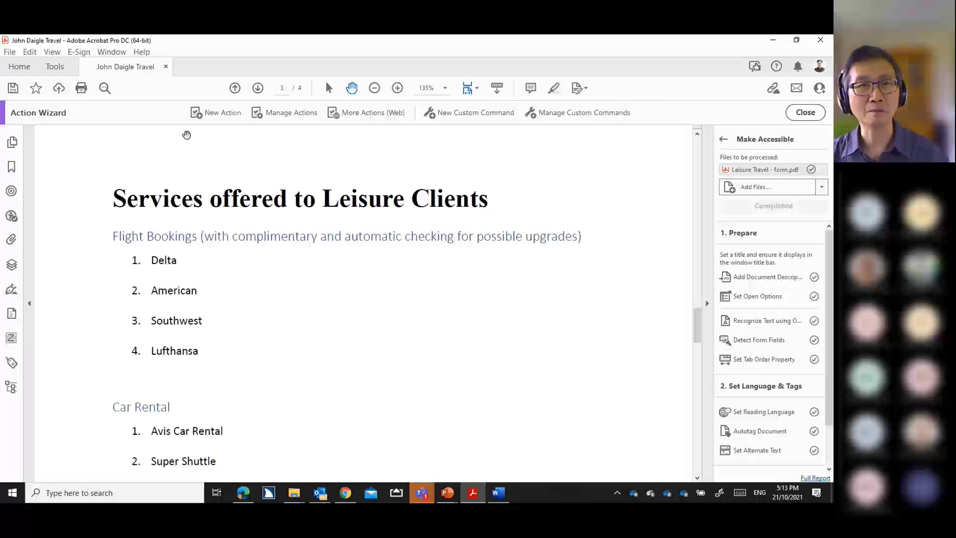
- Generate new bookmarks from the document's H1 structure elements and expand the resulting group
left_click(11, 168)
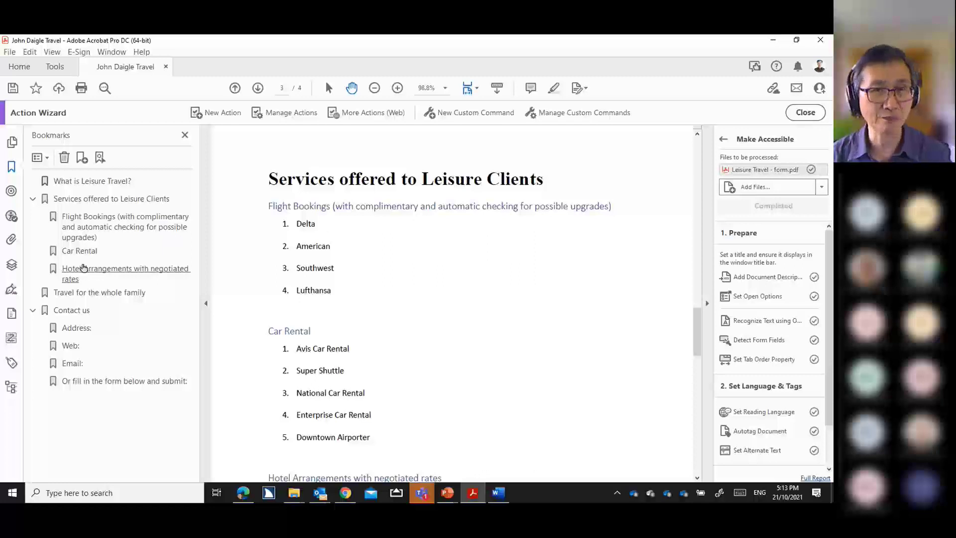
left_click(48, 160)
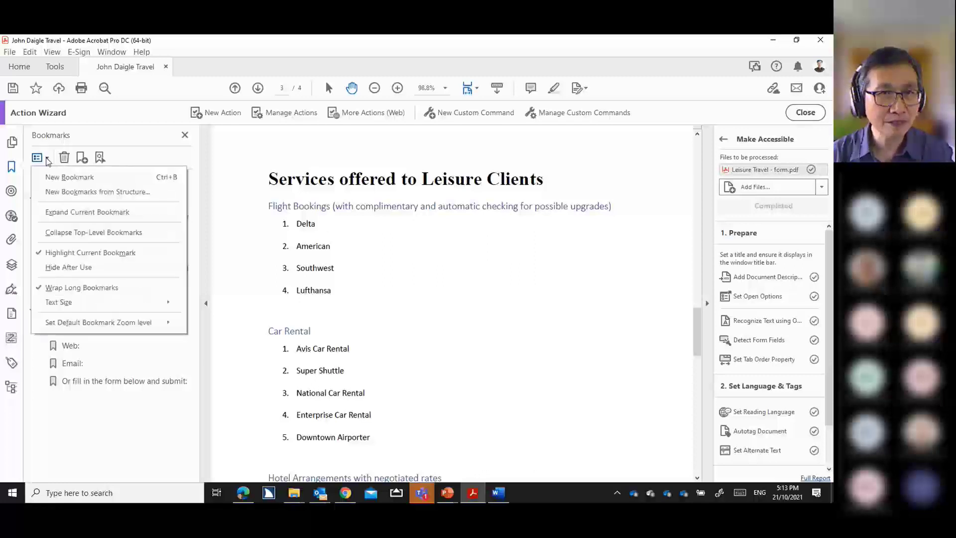
left_click(55, 194)
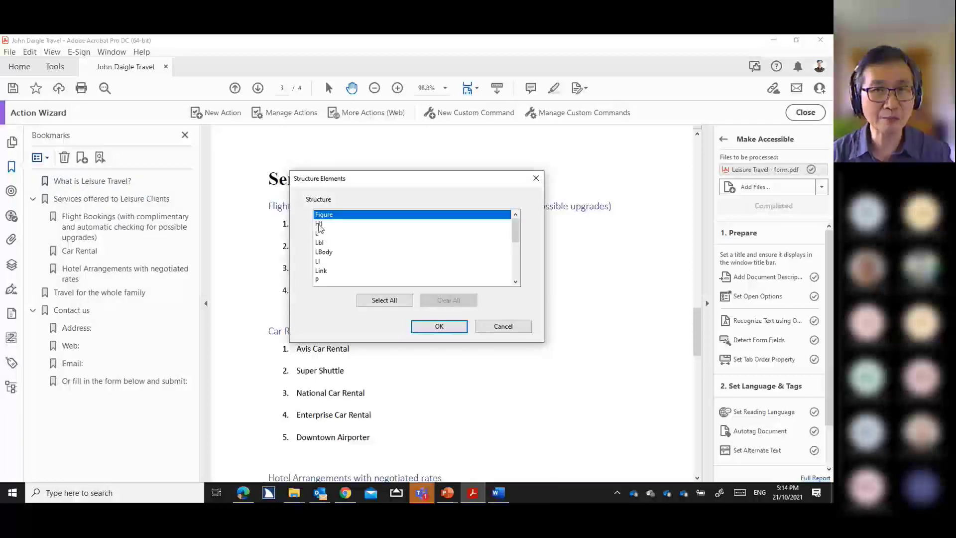
left_click(320, 225)
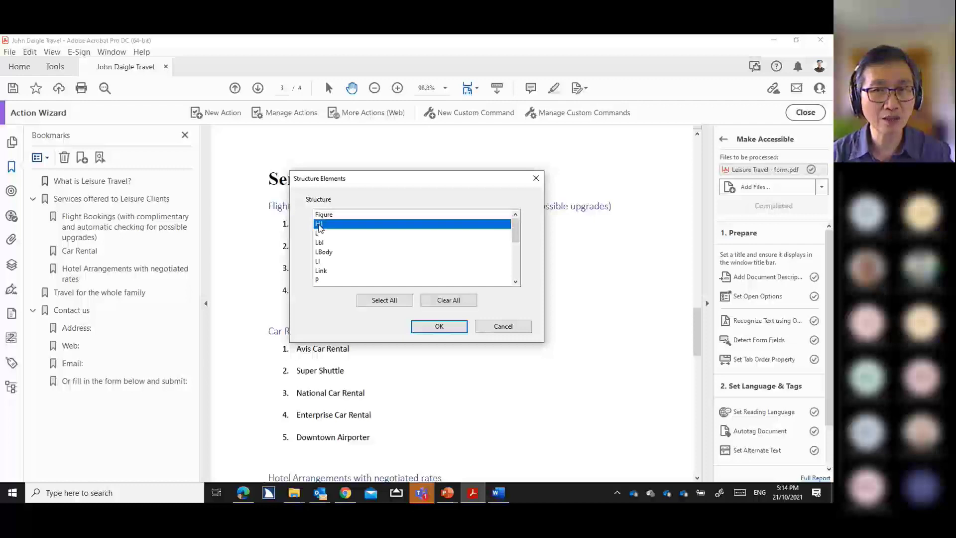
mouse_move(518, 228)
left_mouse_down()
mouse_move(514, 267)
mouse_move(512, 232)
left_mouse_up()
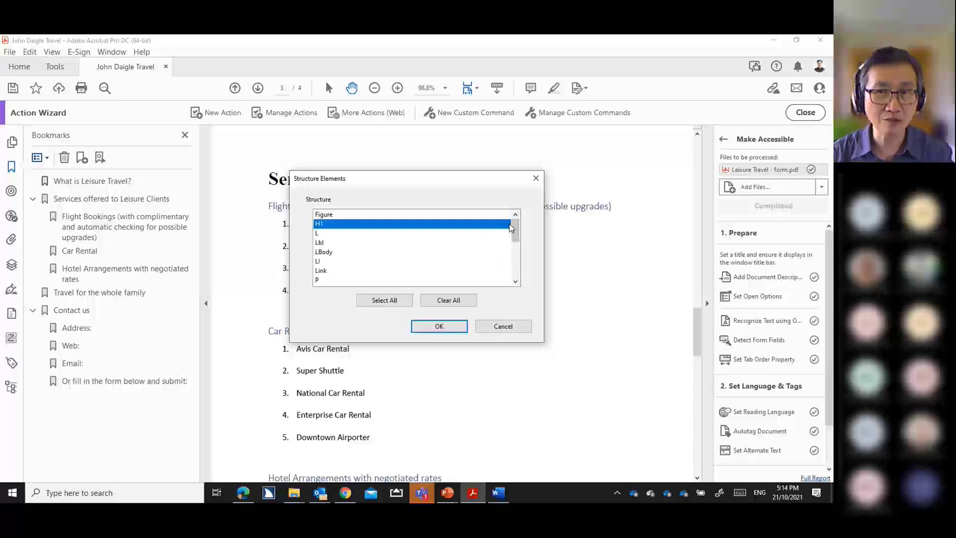
left_click(425, 326)
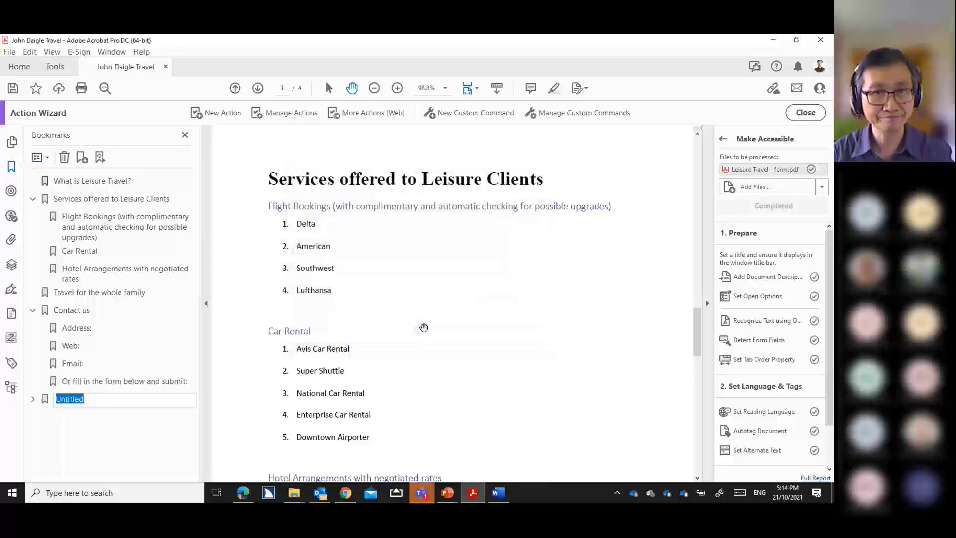
left_click(33, 399)
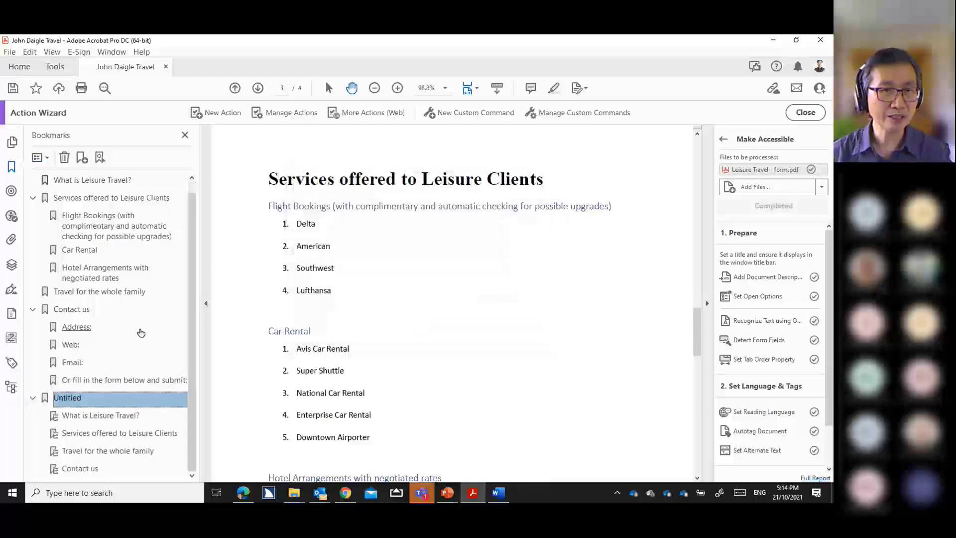
- Test the generated bookmarks for the first three headings, and delete the Untitled bookmark group
left_click(98, 418)
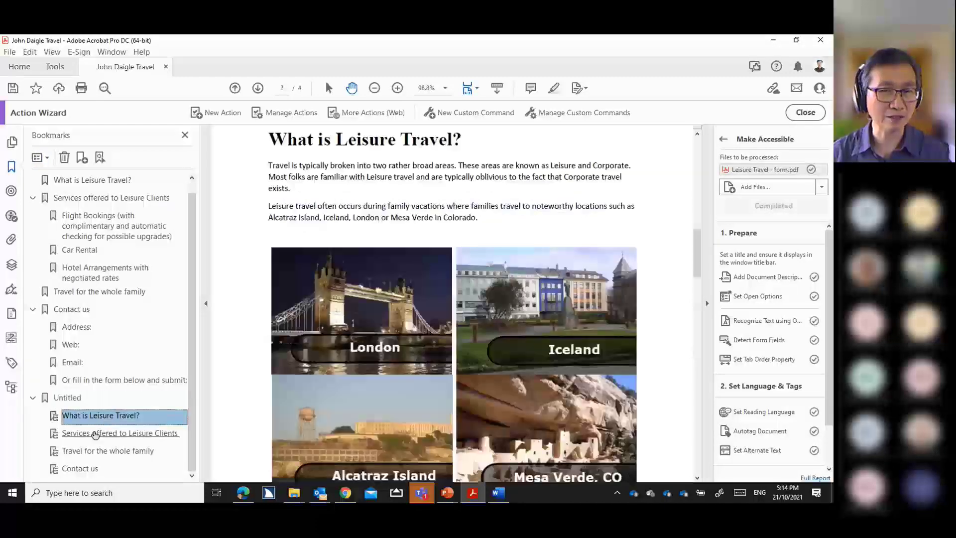
left_click(94, 433)
left_click(94, 450)
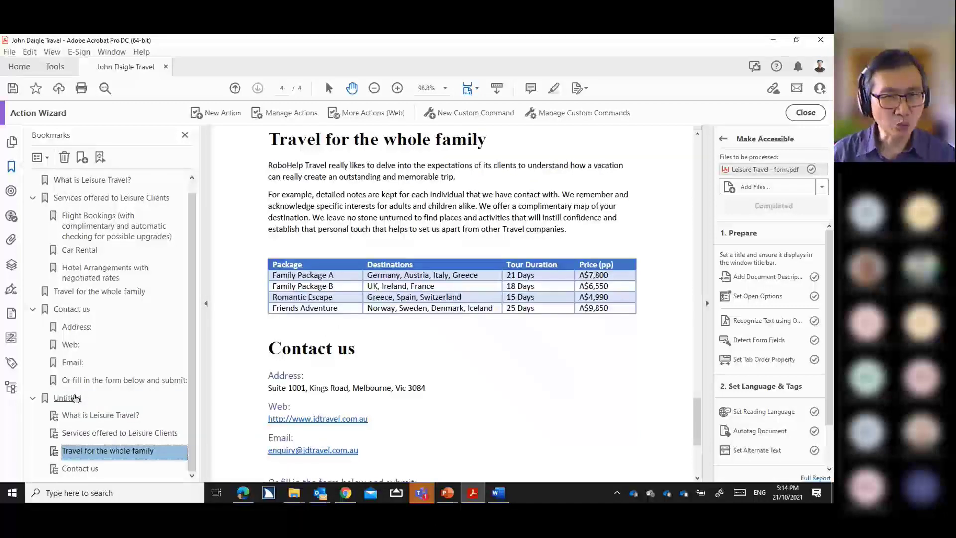
left_click(74, 397)
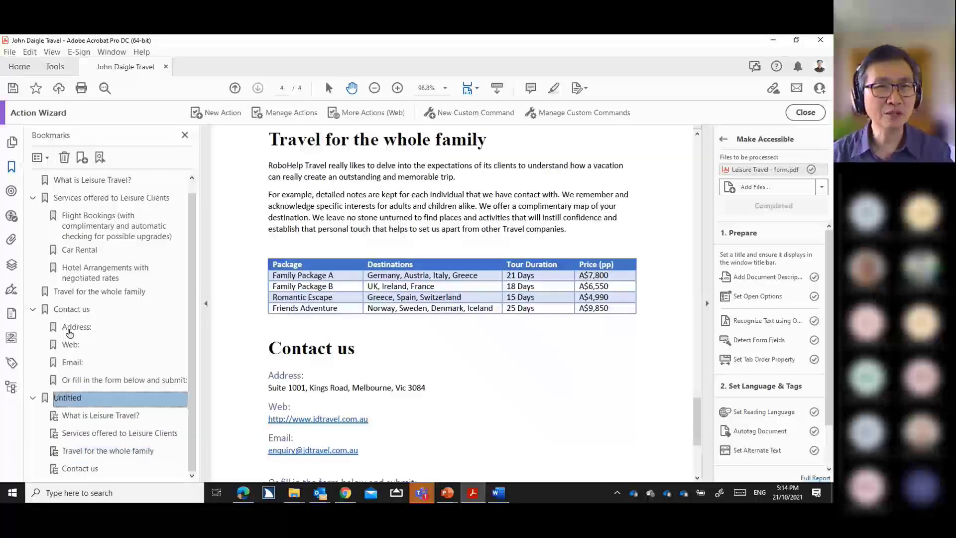
left_click(65, 157)
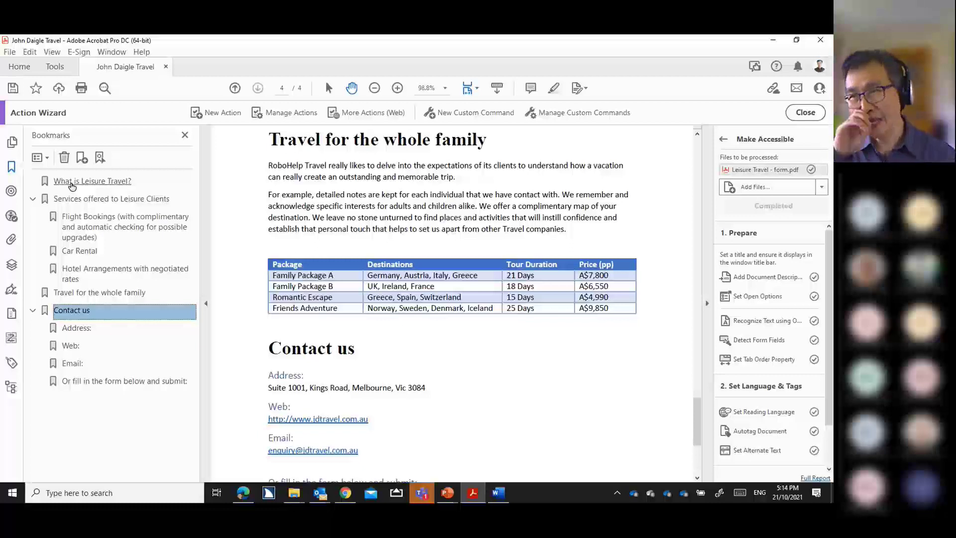
- Leave the Make Accessible action, close the Action Wizard and show the page thumbnails
left_click(723, 141)
left_click(800, 112)
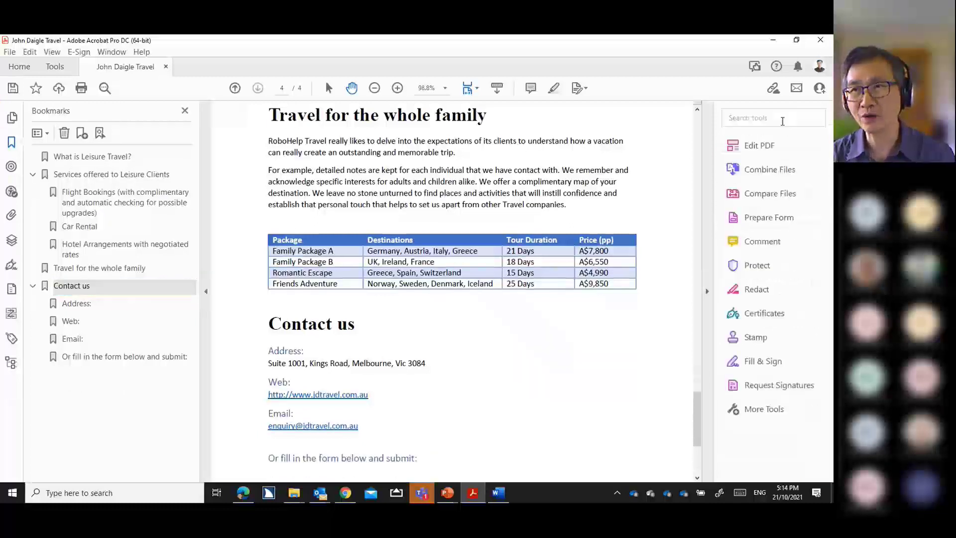
left_click(12, 118)
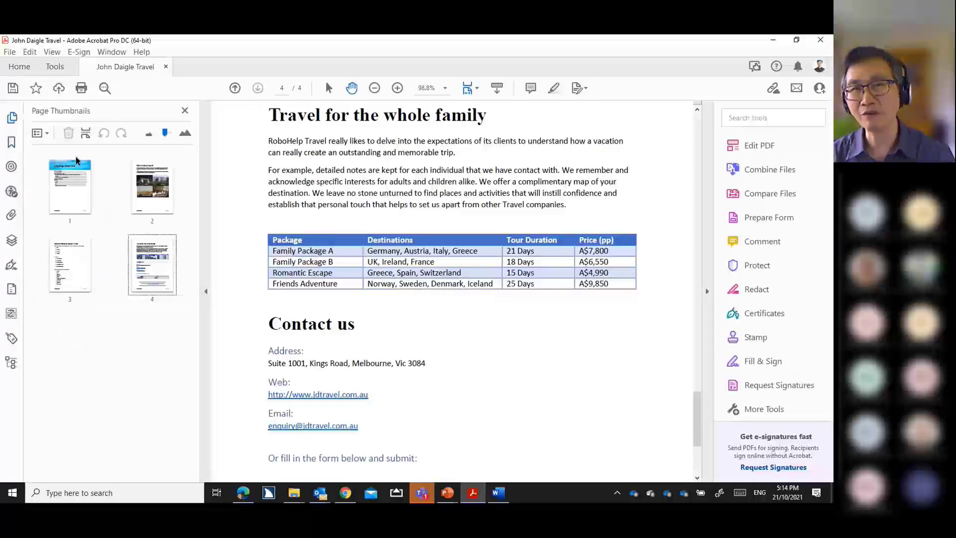
- Edit the PDF text on page 4 to add an empty paragraph after "memorable trip." under Travel for the whole family
left_click(733, 150)
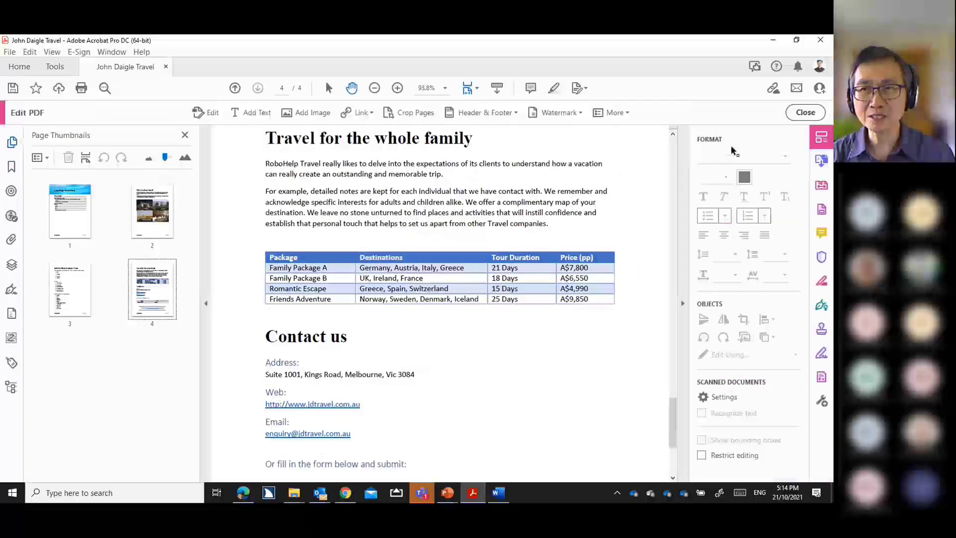
left_click_drag(487, 188, 429, 175)
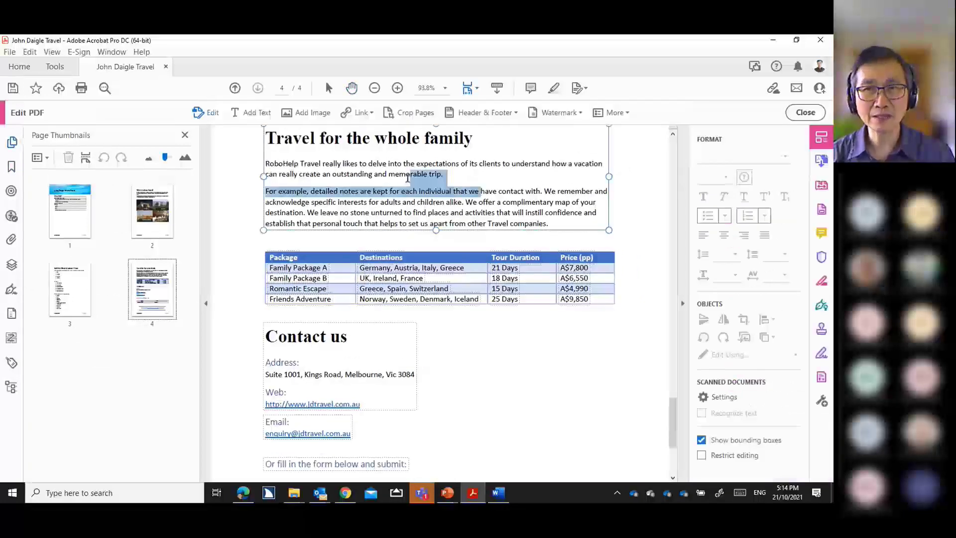
left_click(451, 175)
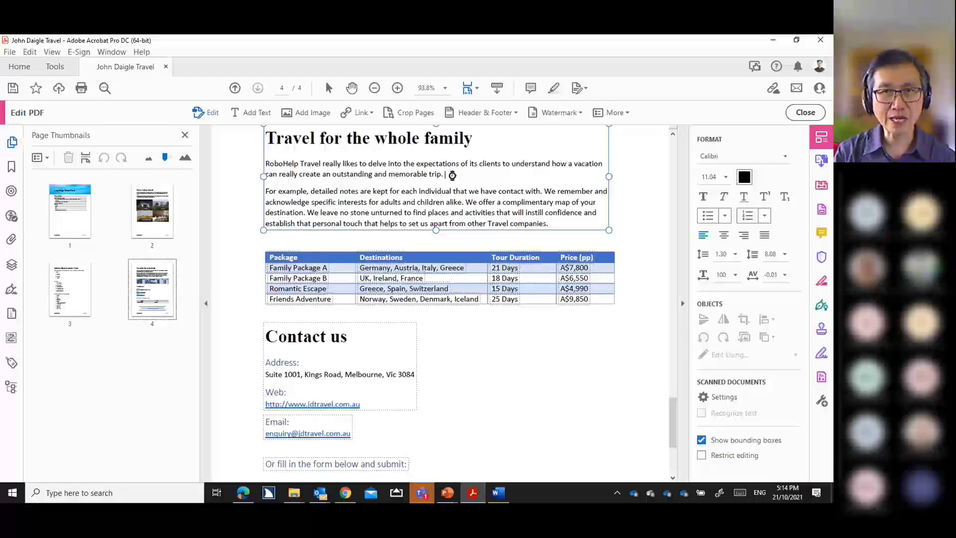
key("Return")
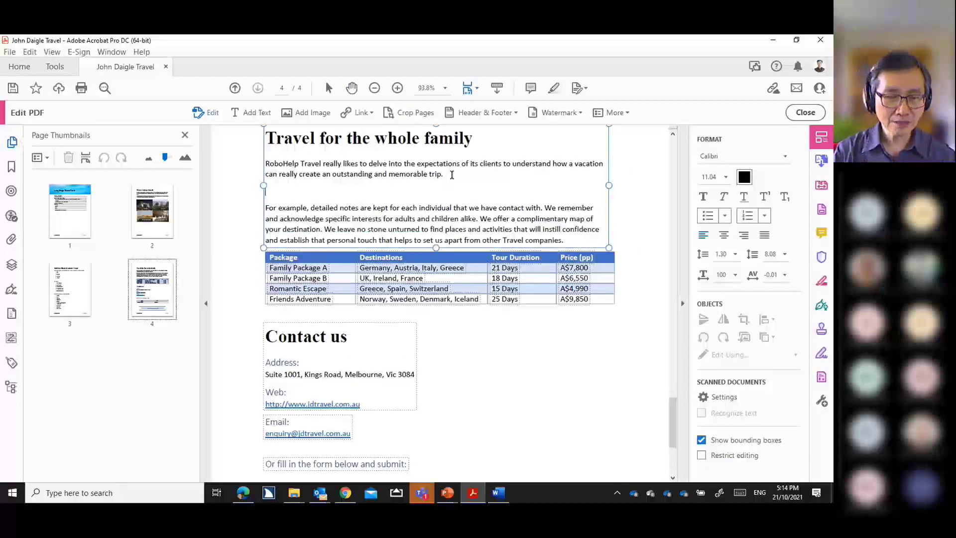
key("BackSpace")
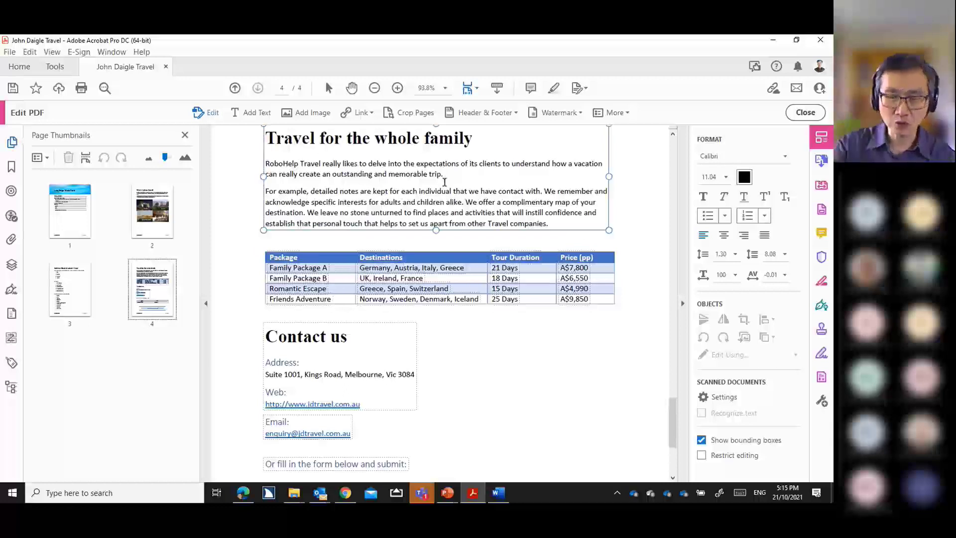
key("Return")
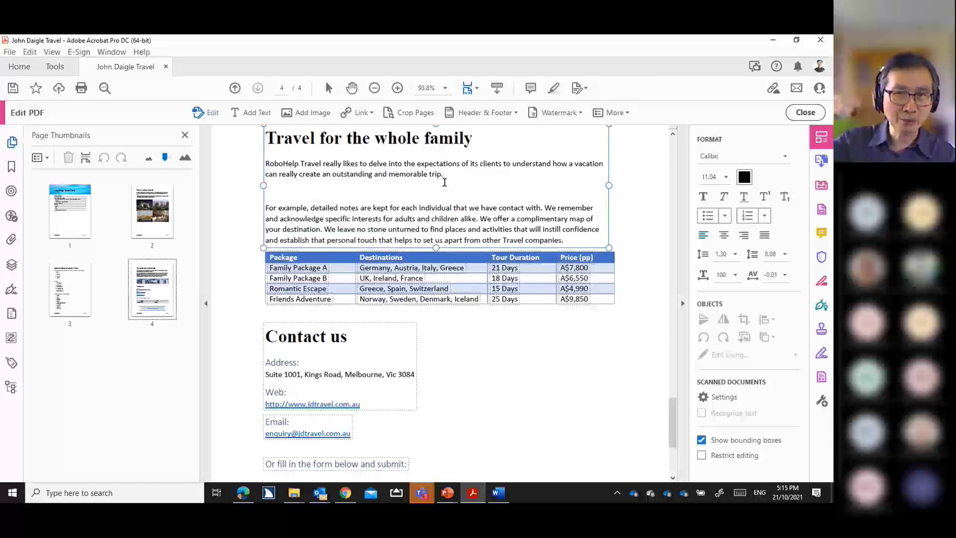
key("BackSpace")
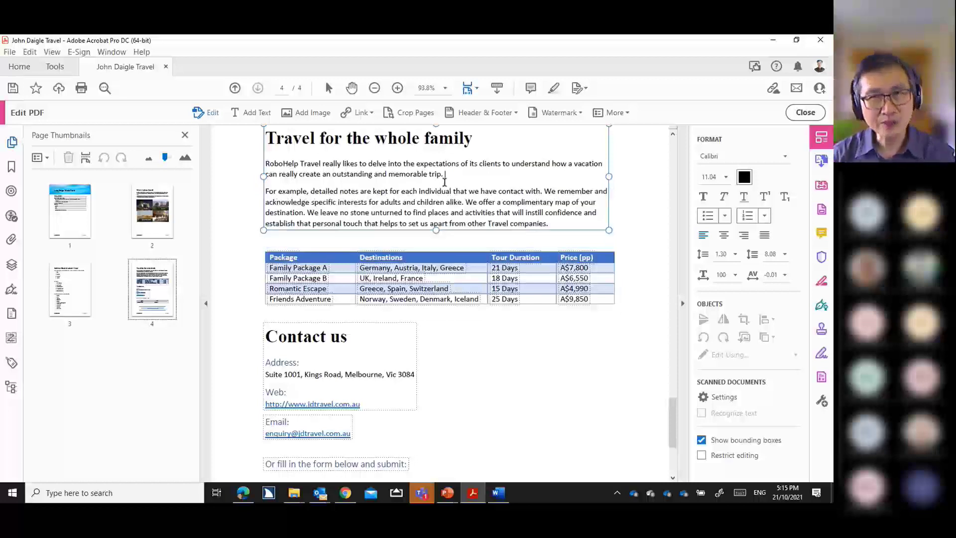
key("Return")
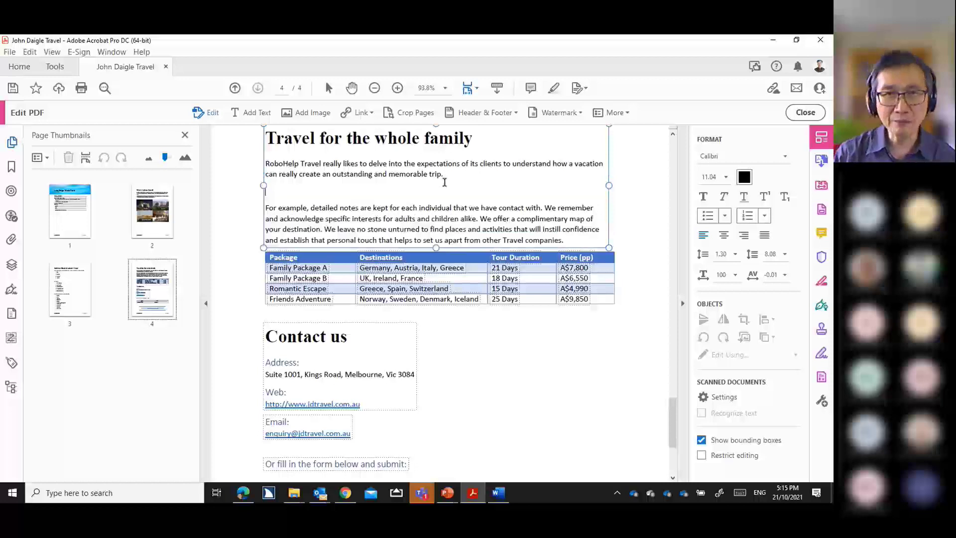
- Try adding the test paragraphs "f" and "fasdf" below "memorable trip." on page 4, and delete them along with the empty paragraph
type("f")
key("Return")
type("fasdf")
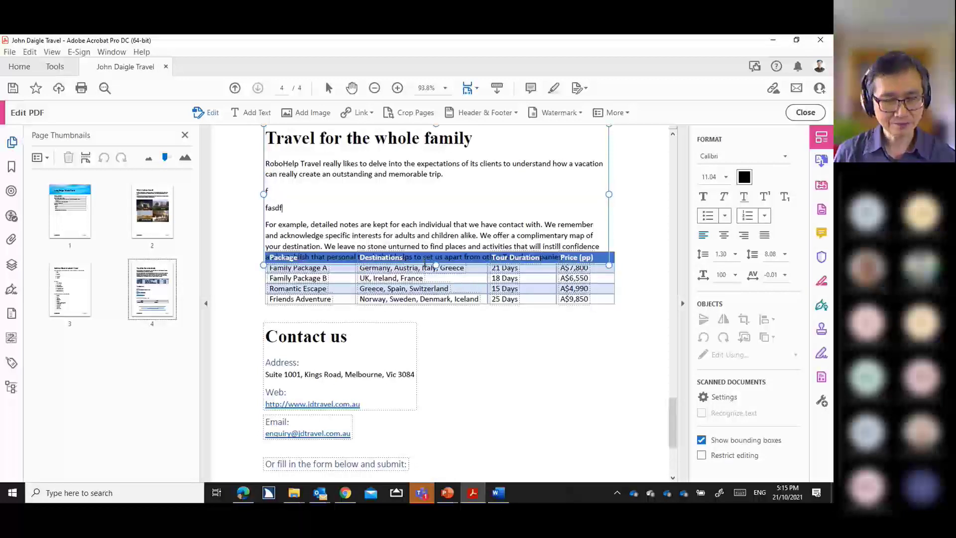
key("BackSpace")
key("BackSpace")
key("BackSpace")
key("BackSpace")
key("BackSpace")
key("BackSpace")
key("BackSpace")
key("BackSpace")
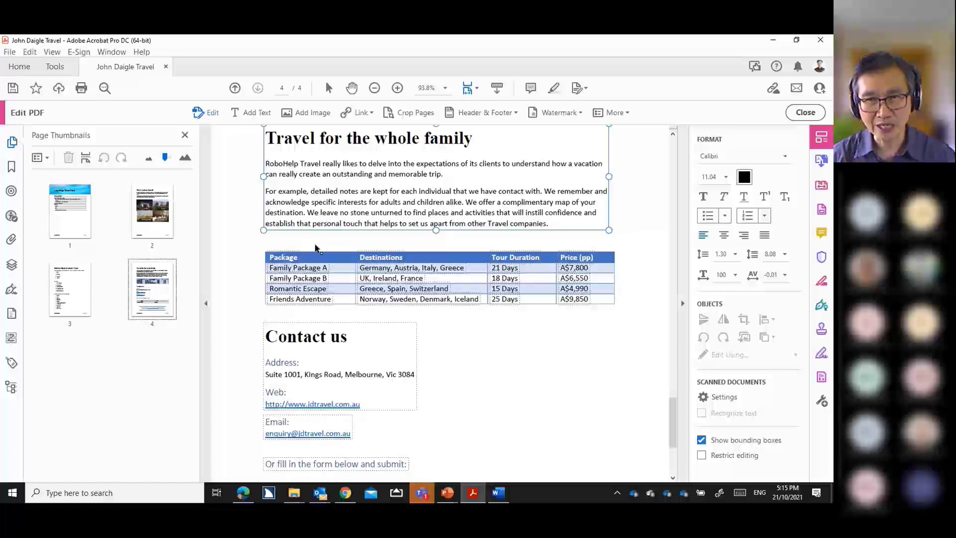
left_click(239, 235)
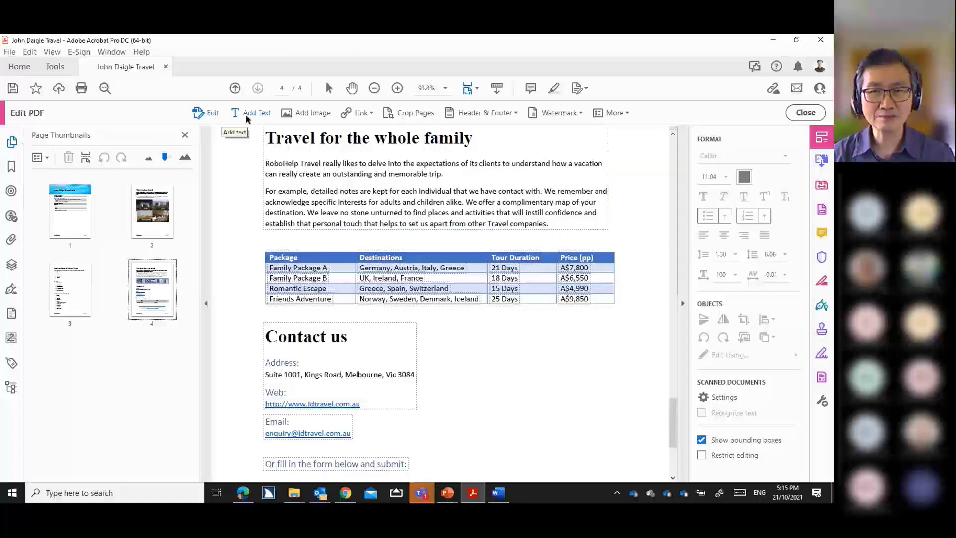
- Try adding the list item "jhkjh" after American in the Flight Bookings list on page 3, and undo the addition
left_click(64, 288)
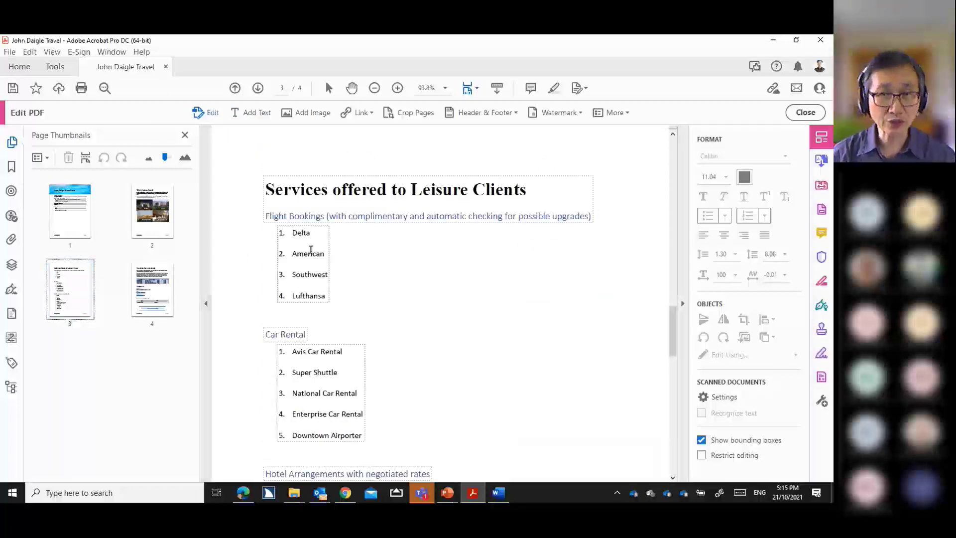
left_click(324, 254)
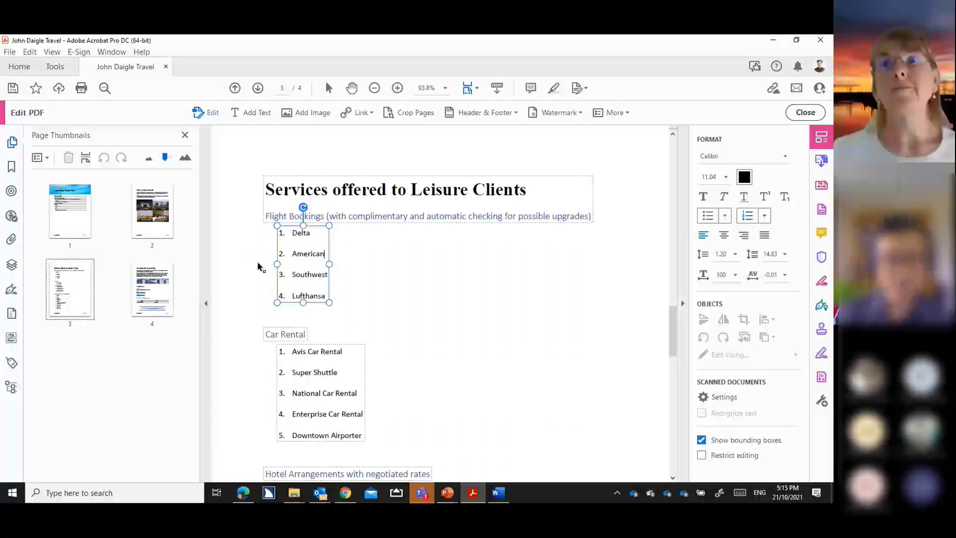
key("Return")
type("jhk")
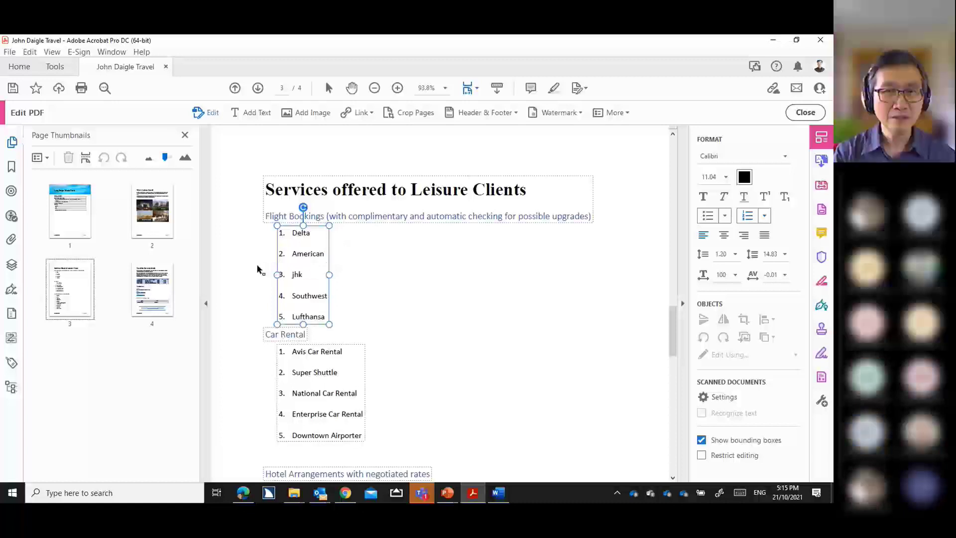
type("jh")
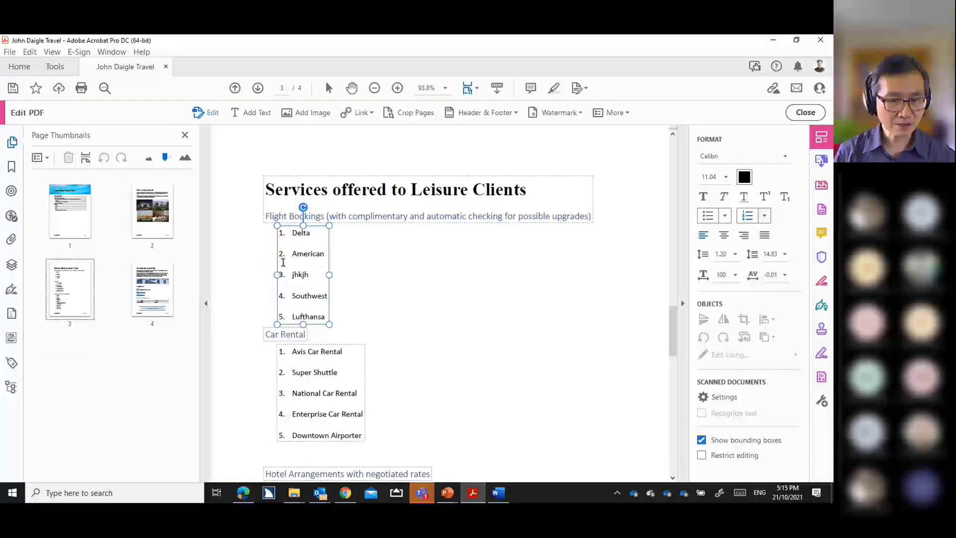
key("ctrl+z")
key("ctrl+z")
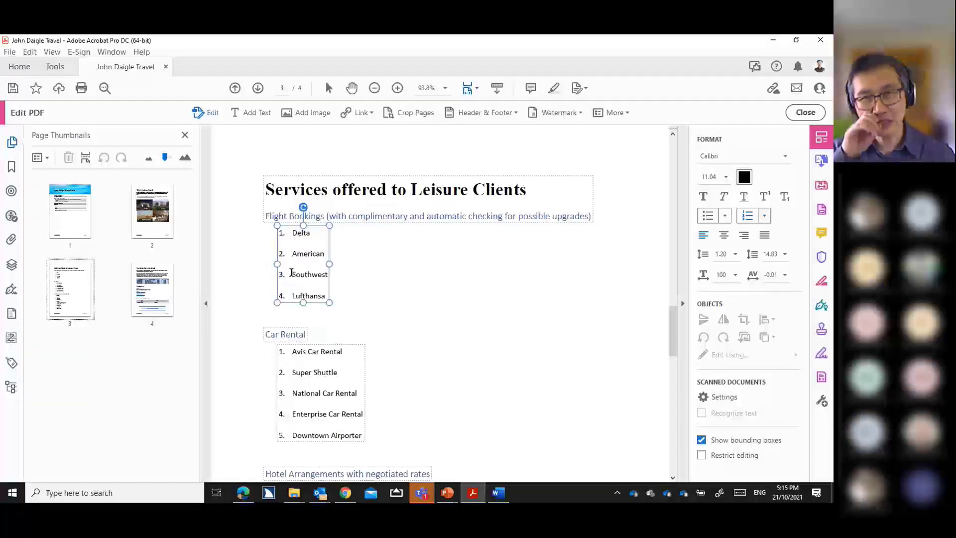
left_click(243, 150)
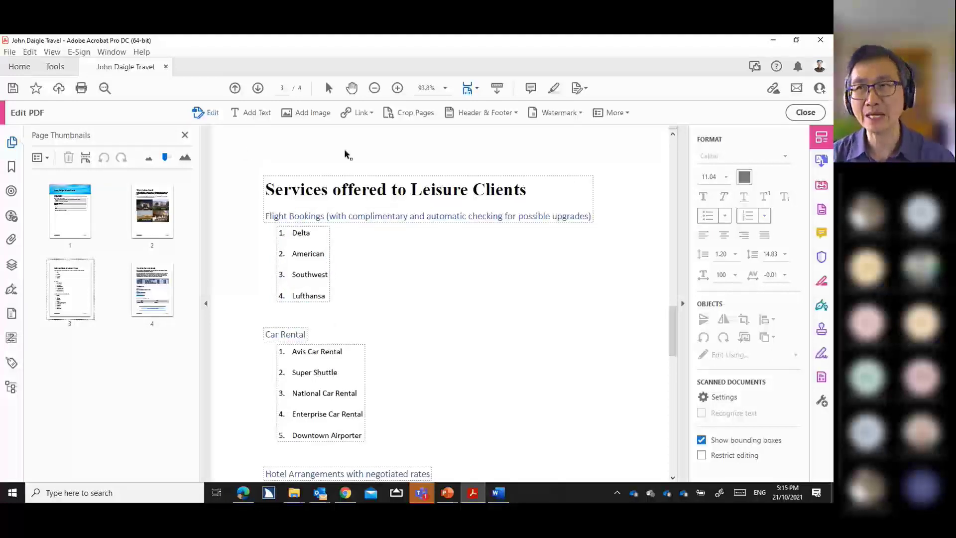
- Finish editing the PDF and export it to the Desktop as the Word document Leisure Travel - form.docx
left_click(806, 112)
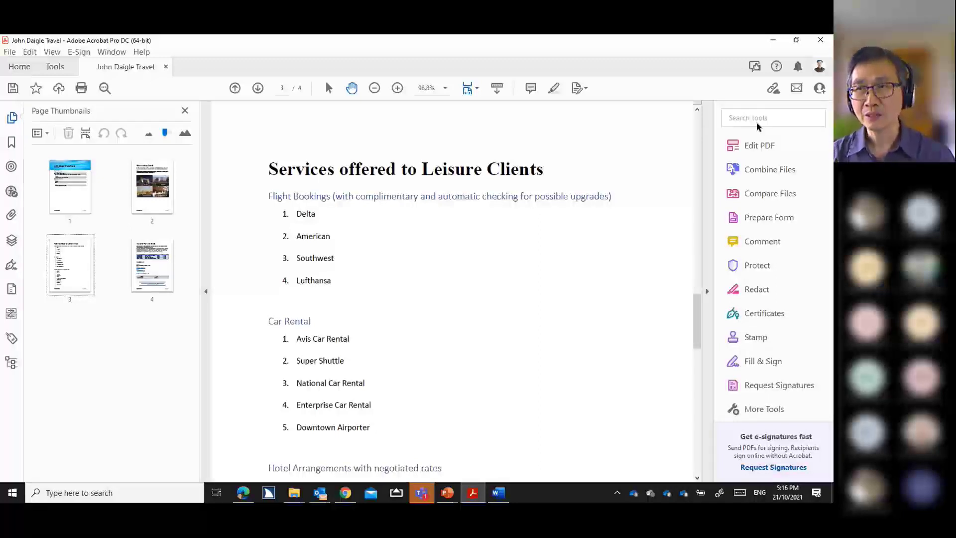
left_click(9, 52)
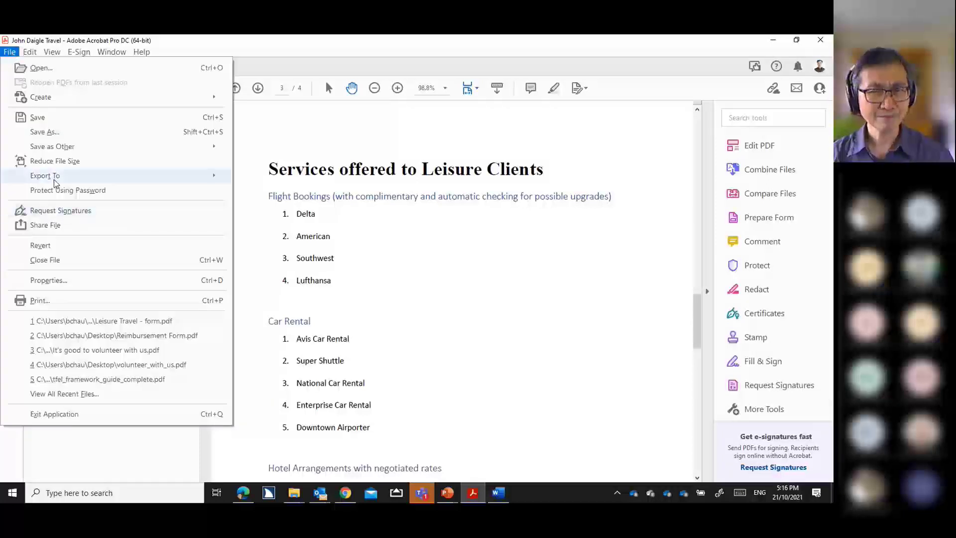
mouse_move(55, 182)
mouse_move(251, 180)
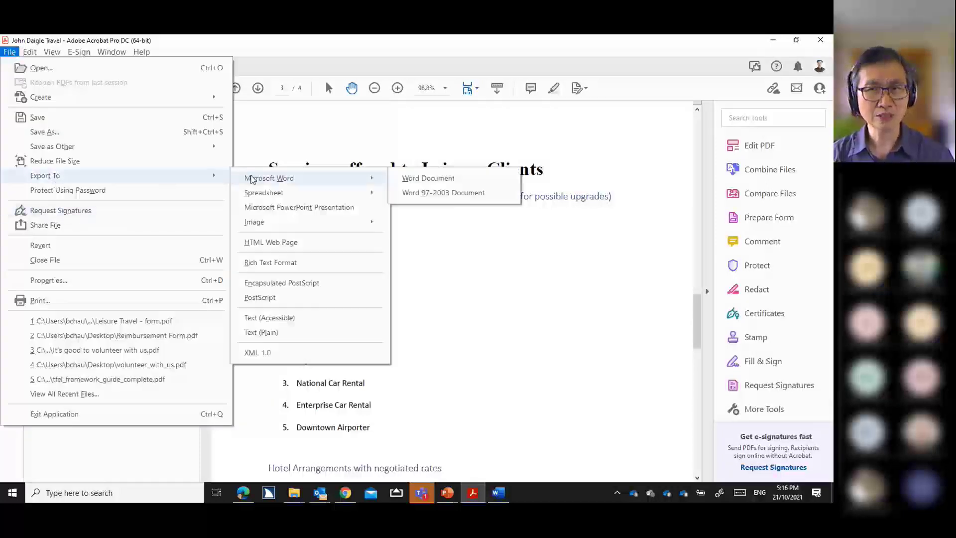
left_click(407, 185)
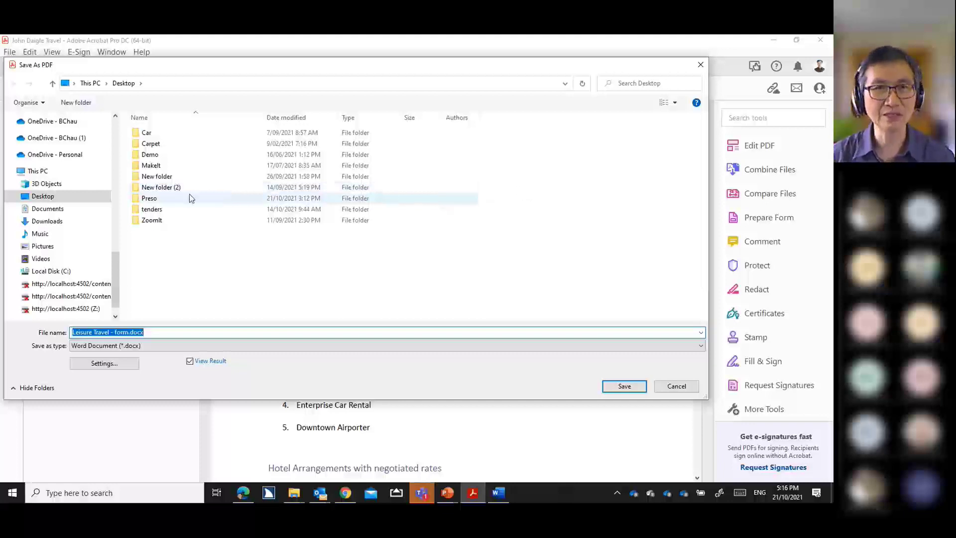
left_click(617, 388)
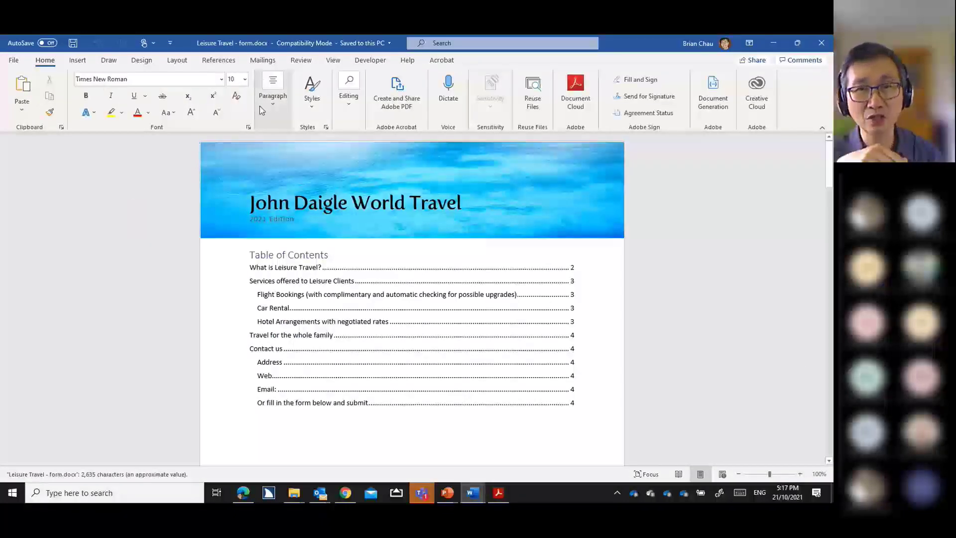
- Try adding an empty numbered item after American in the exported document's Flight Bookings list, and undo it
left_click(273, 272)
scroll(273, 272, "down", 4)
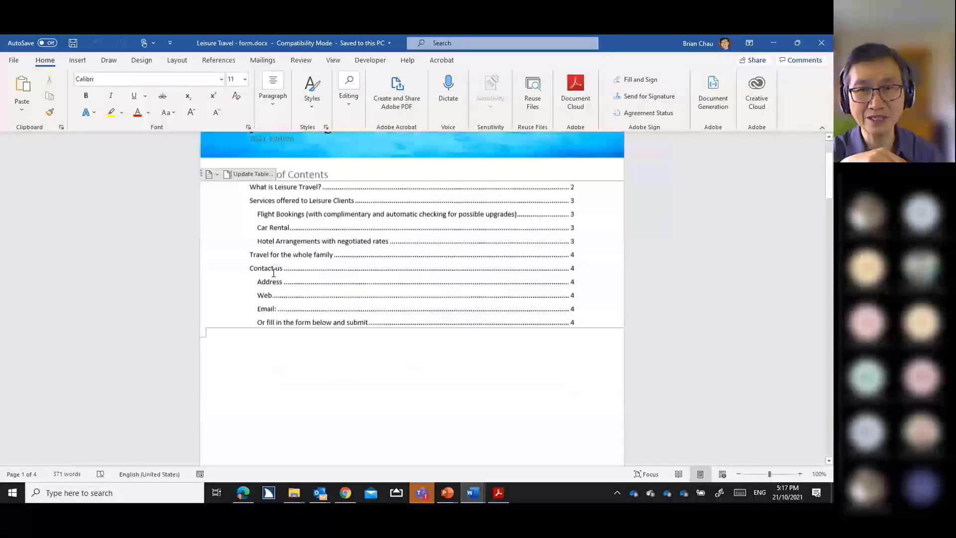
scroll(273, 273, "down", 10)
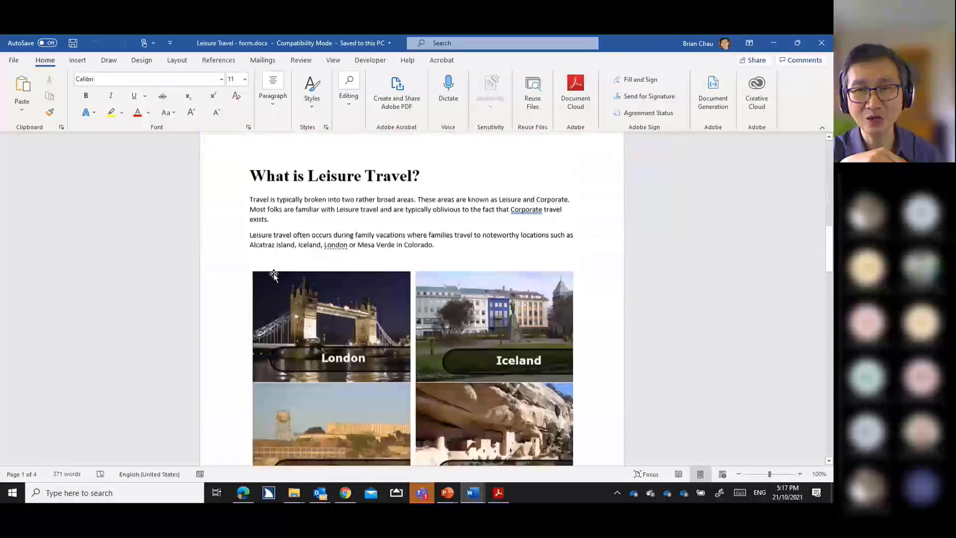
scroll(273, 275, "down", 8)
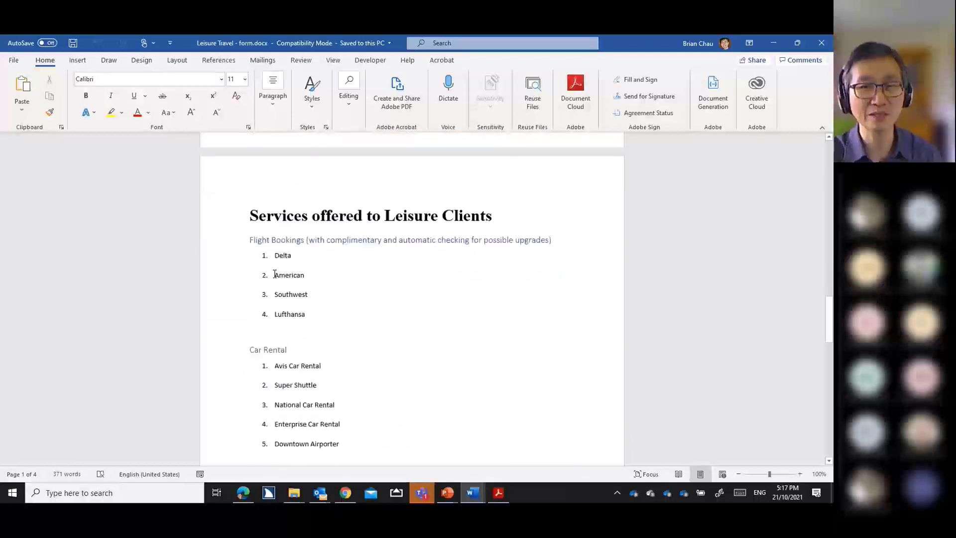
left_click(313, 277)
key("Return")
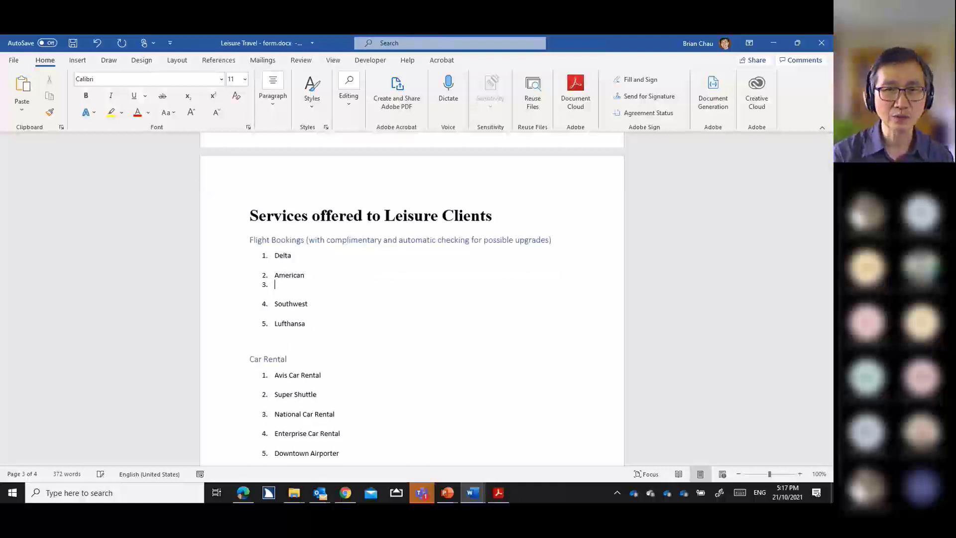
key("ctrl+z")
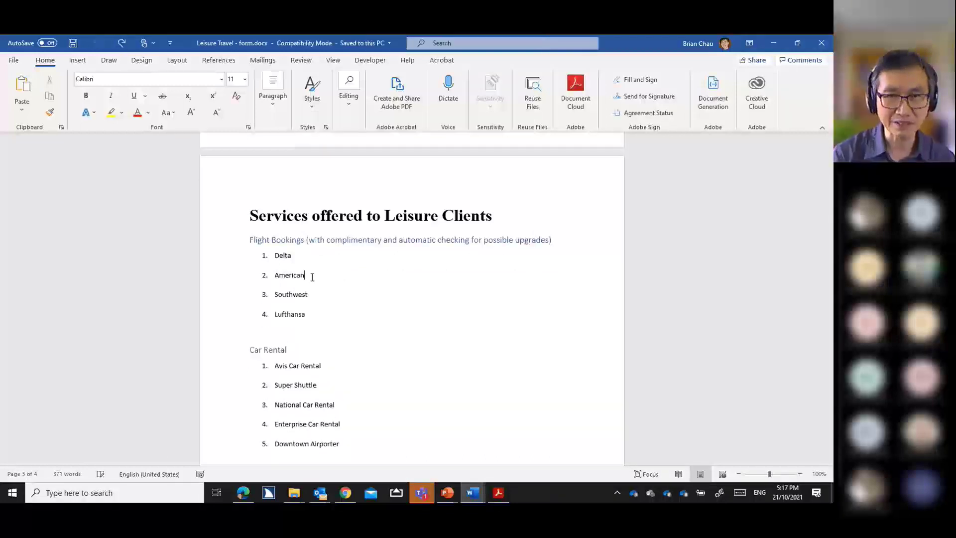
- Try adding an empty list item after Super Shuttle under Car Rental and after Ramada under Hotel Arrangements, undoing each one
left_click(318, 386)
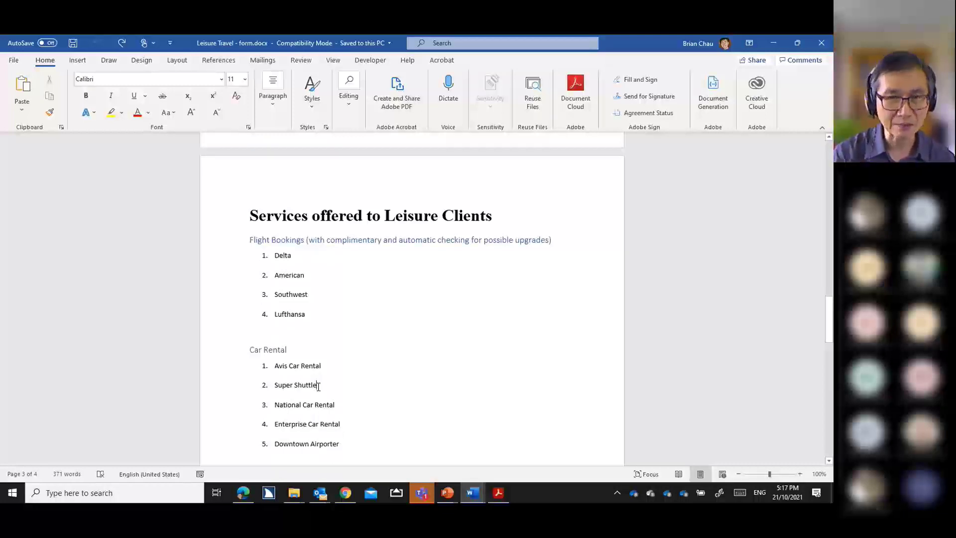
key("Return")
key("ctrl+z")
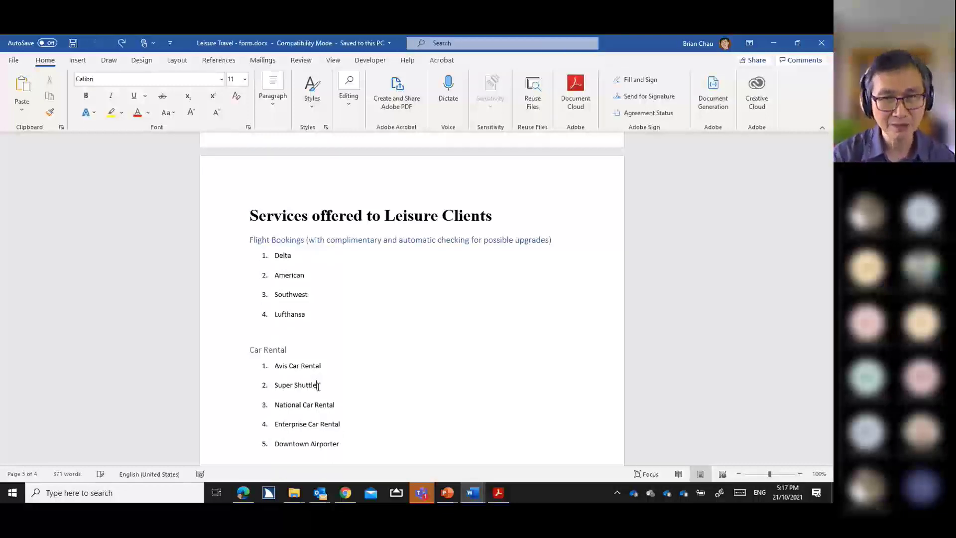
scroll(319, 387, "down", 5)
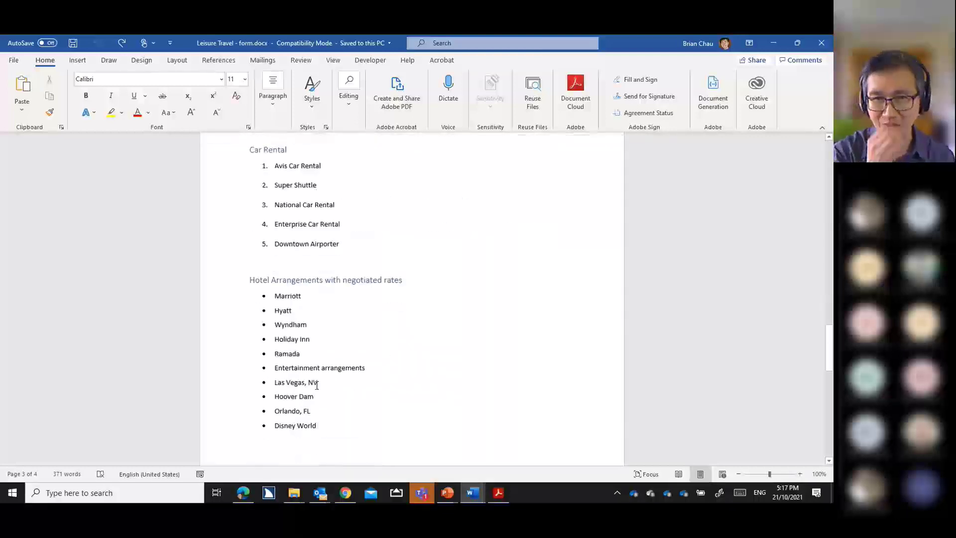
key("Return")
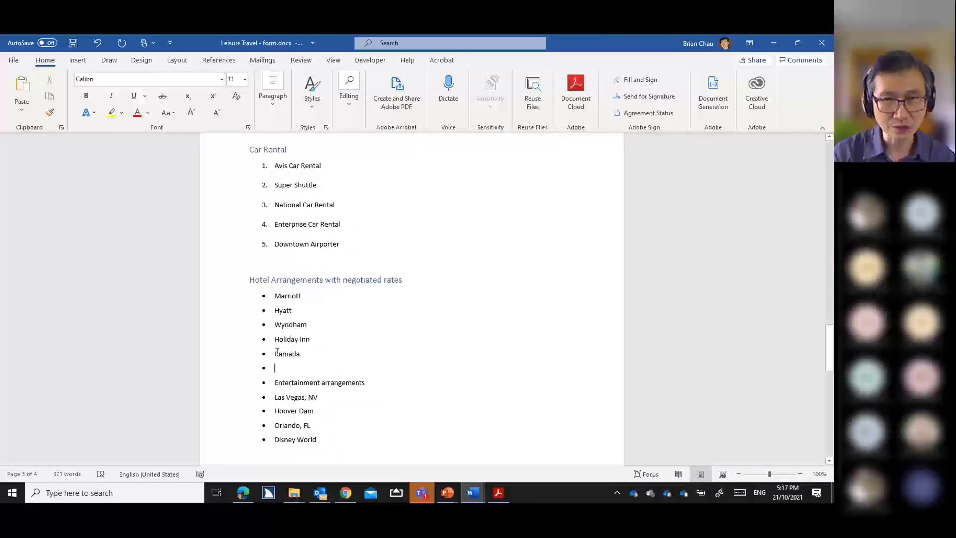
key("ctrl+z")
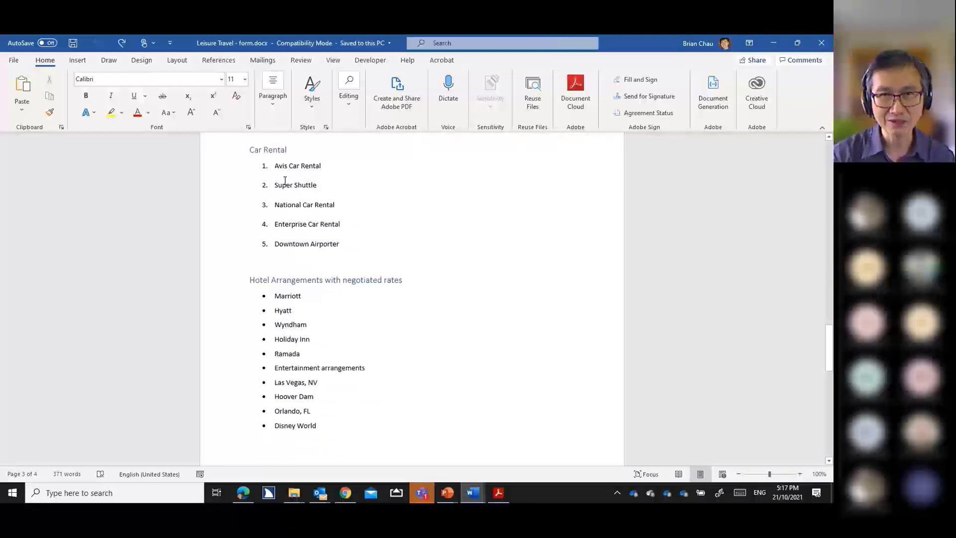
- Insert two empty paragraphs after "memorable trip." under Travel for the whole family in the Word document
scroll(259, 289, "down", 4)
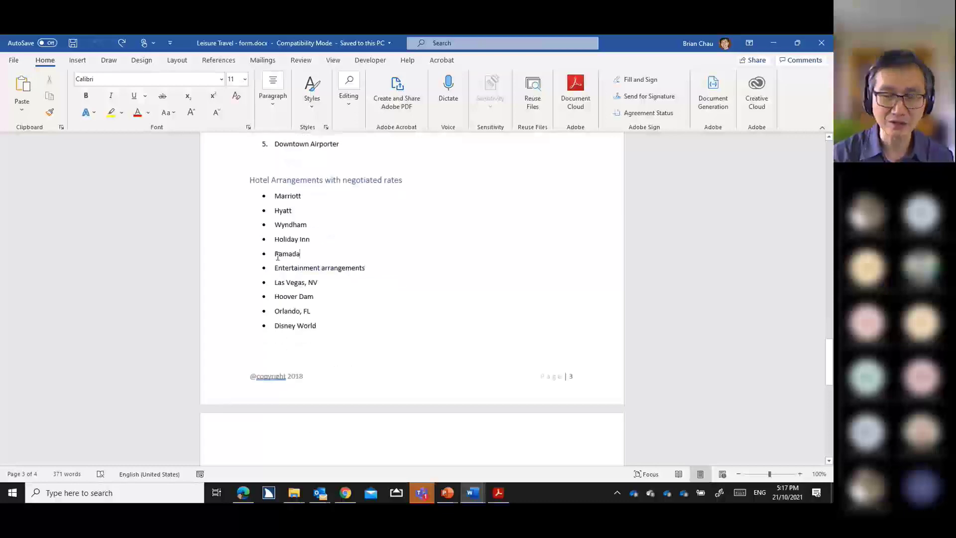
scroll(276, 261, "down", 2)
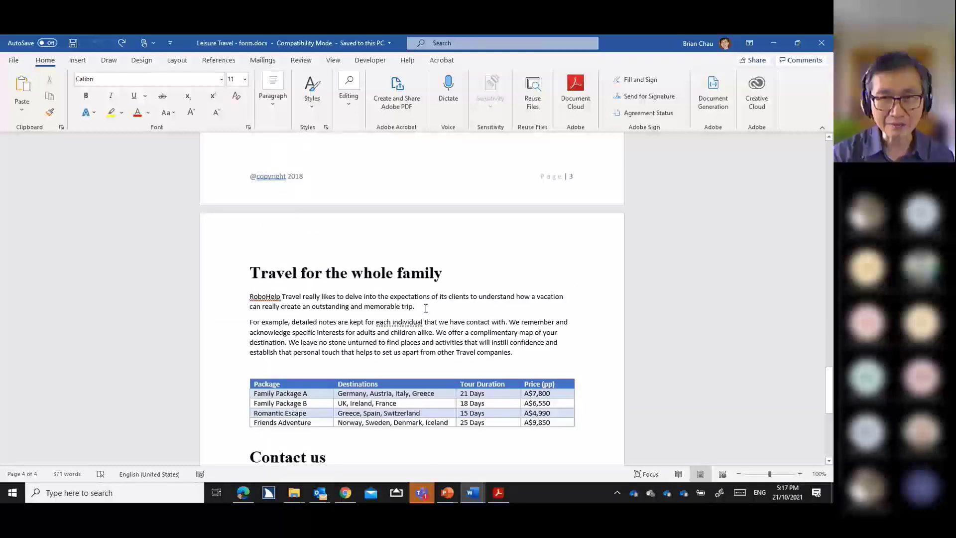
key("Return")
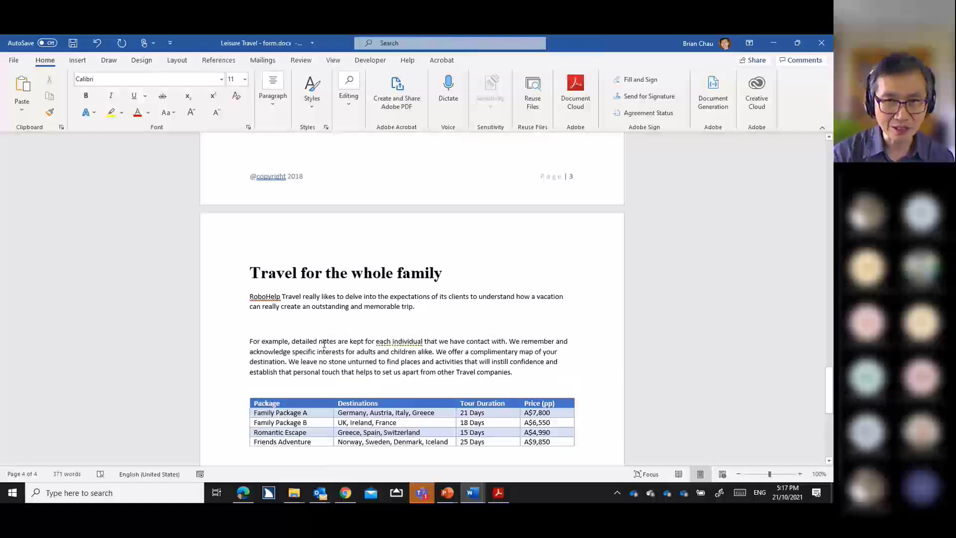
key("Return")
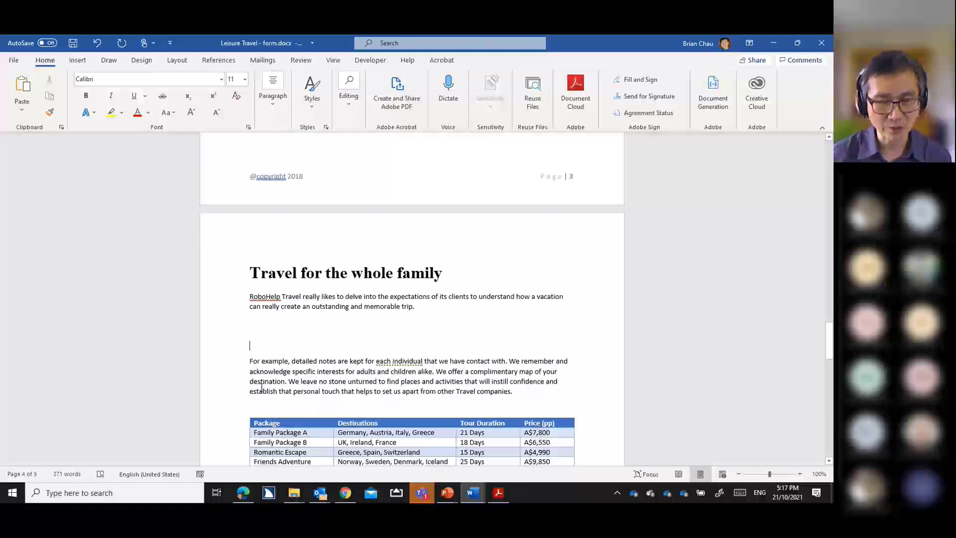
- Switch to Acrobat and go to page 1 of the travel PDF
key("alt+Tab")
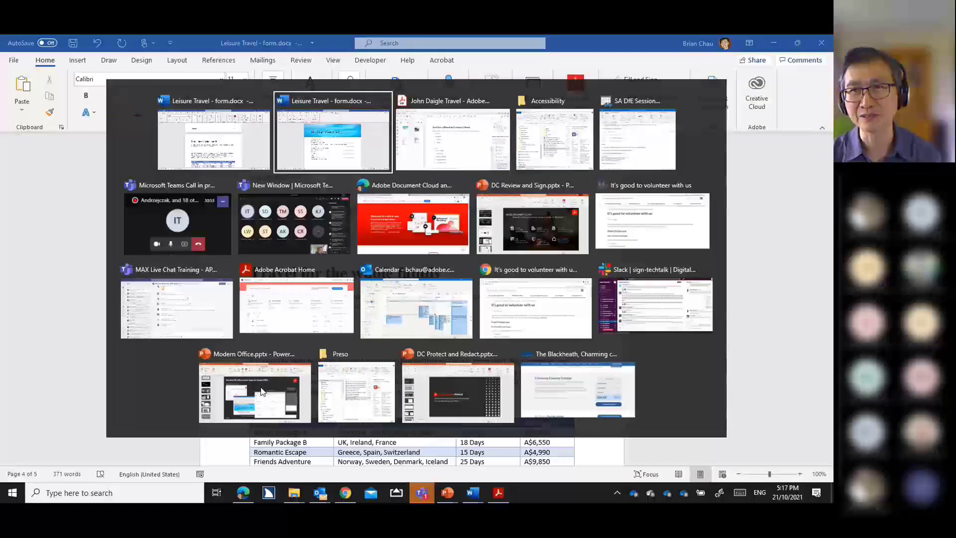
key("alt+Tab")
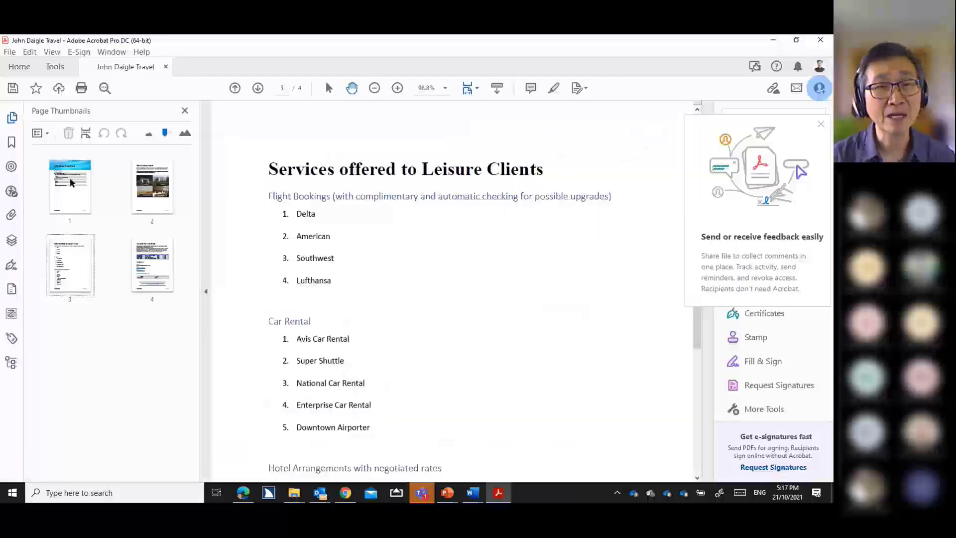
left_click(70, 180)
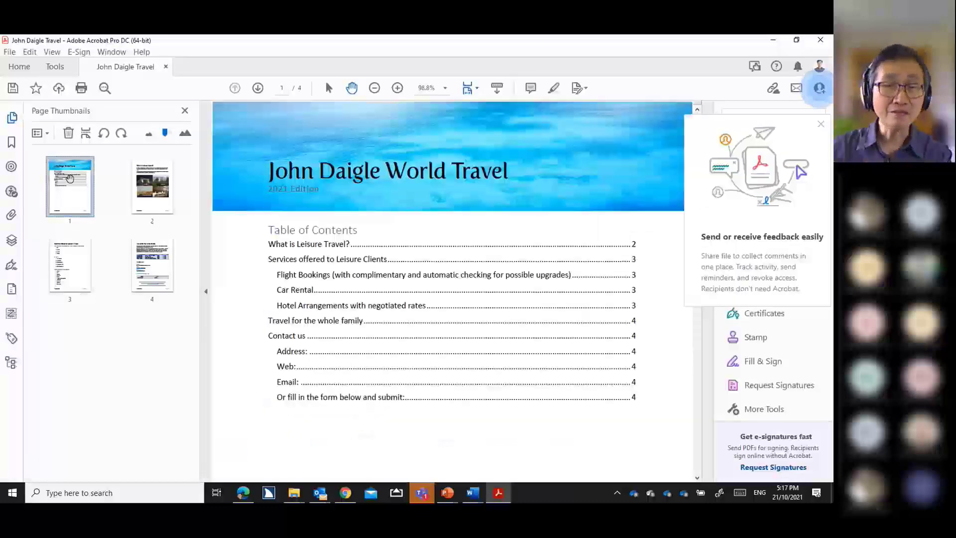